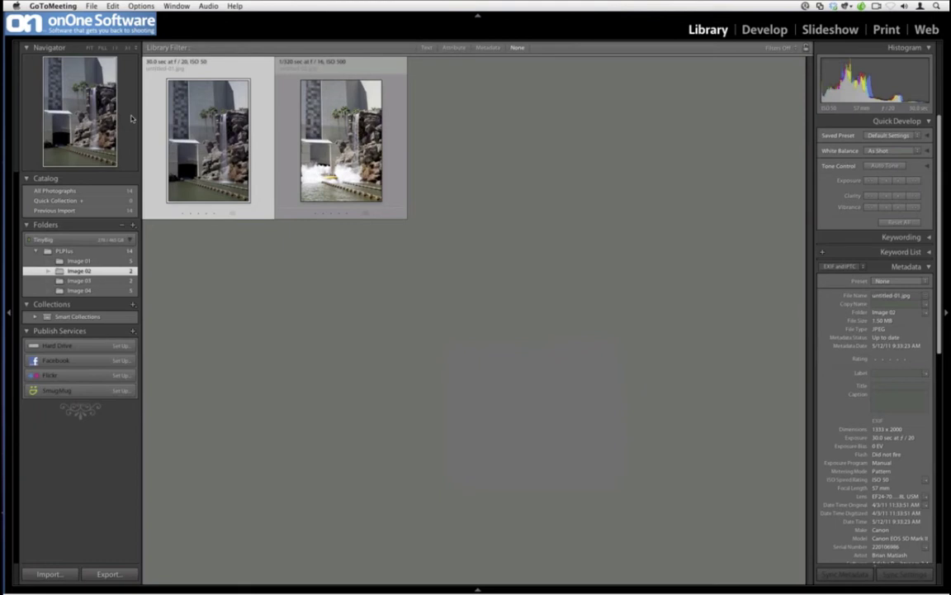
# Step: Show the Image 01 folder under PLPlus, with its four coaster shots and sky photo
pyautogui.click(116, 261)
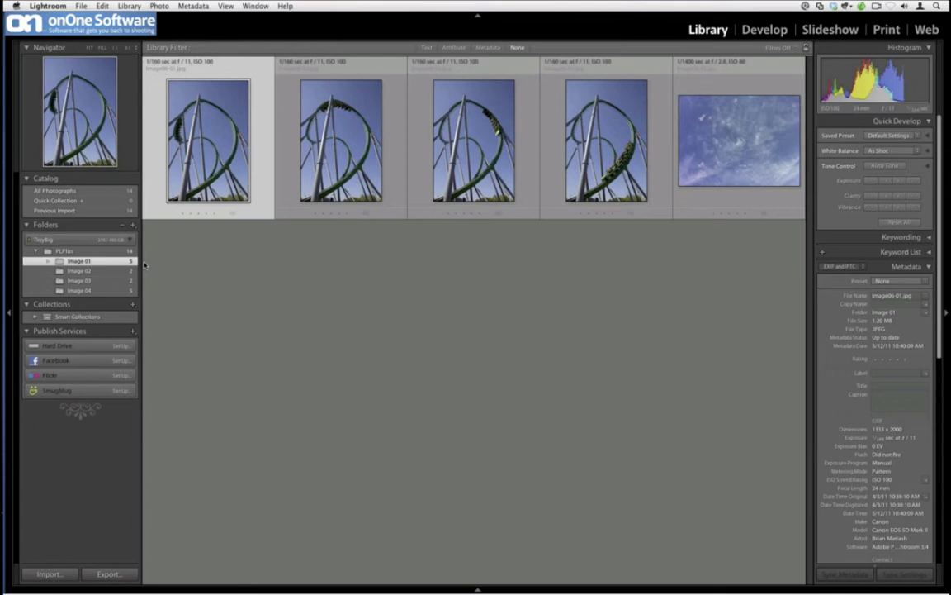
pyautogui.press('e')
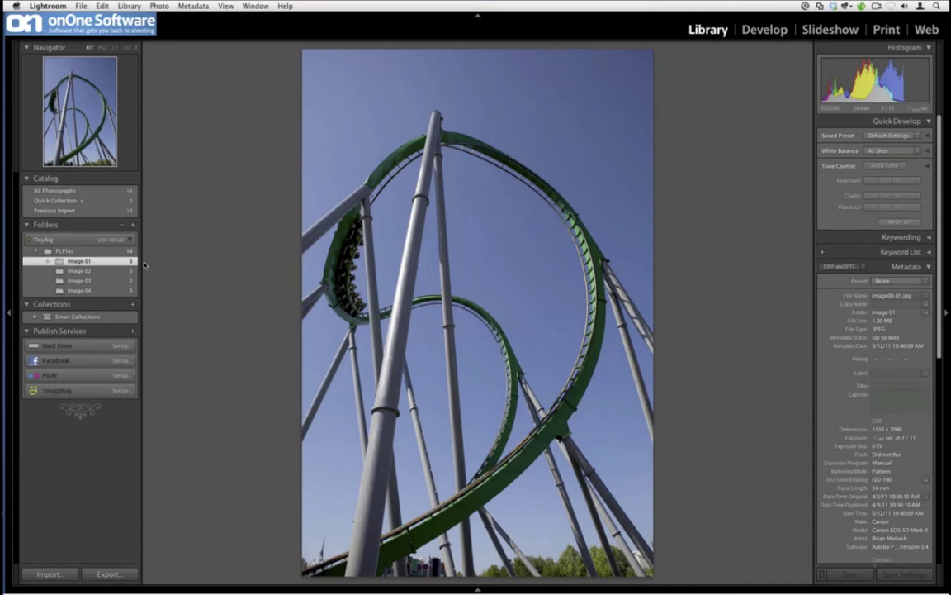
pyautogui.press('Right')
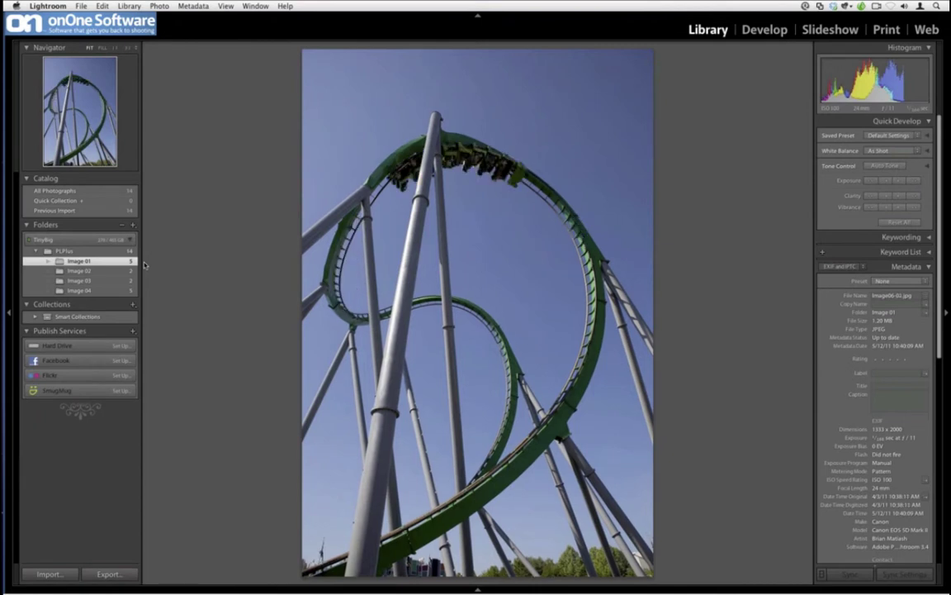
pyautogui.press('Right')
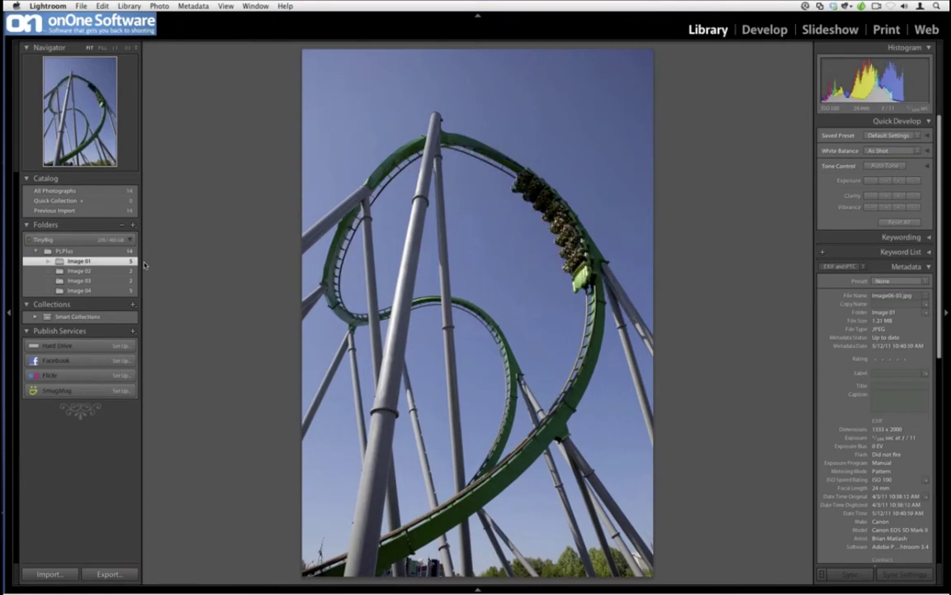
pyautogui.press('Right')
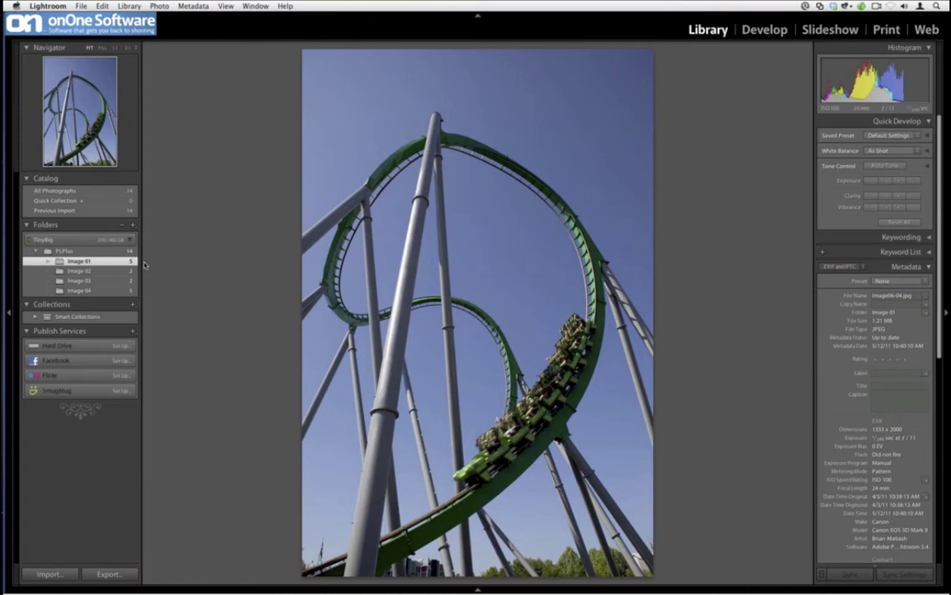
pyautogui.press('Left')
pyautogui.press('Left')
pyautogui.press('Left')
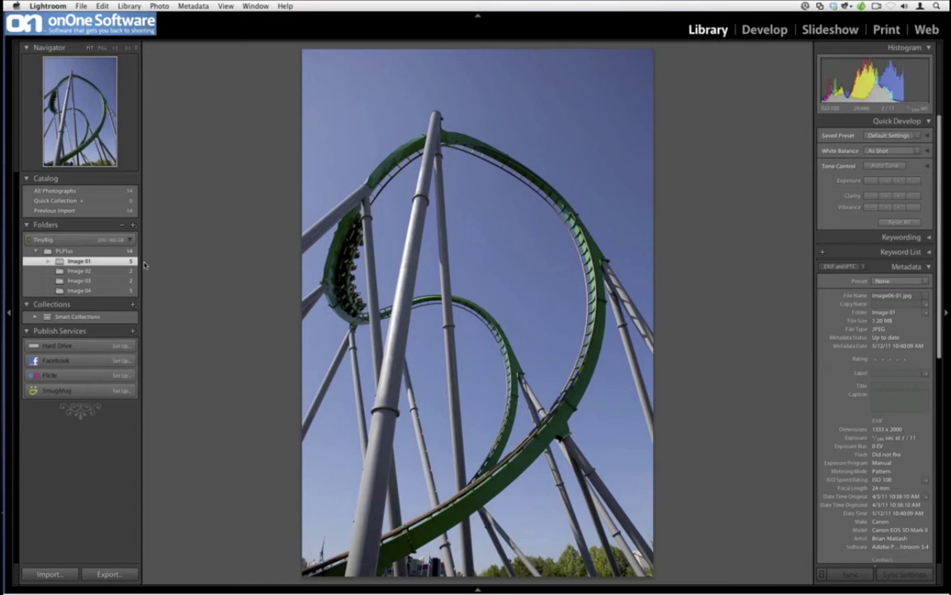
pyautogui.press('g')
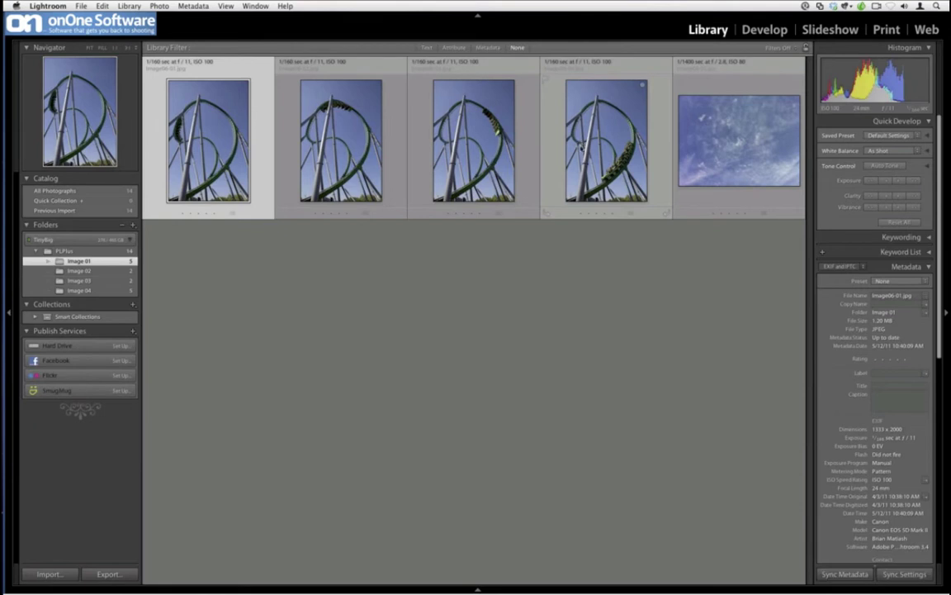
# Step: Select the first four coaster thumbnails and send them to Perfect Layers via File > Plug-in Extras
pyautogui.keyDown('shift'); pyautogui.click(552, 140); pyautogui.keyUp('shift')
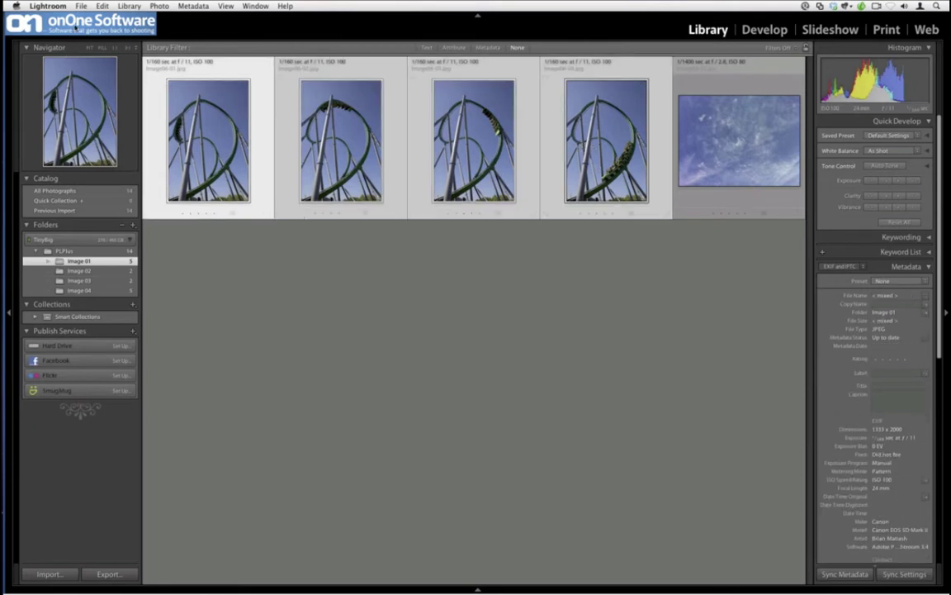
pyautogui.click(79, 5)
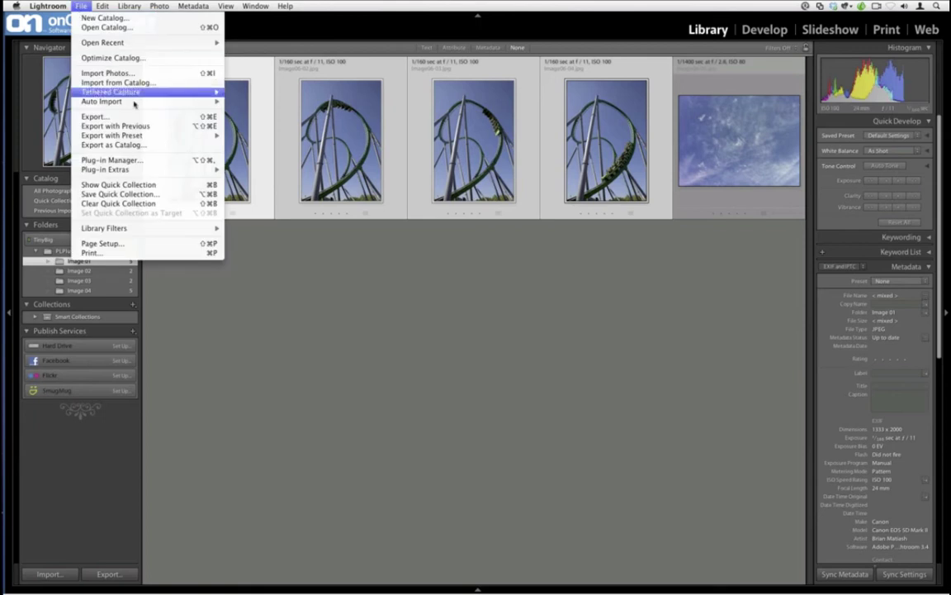
pyautogui.moveTo(165, 170)
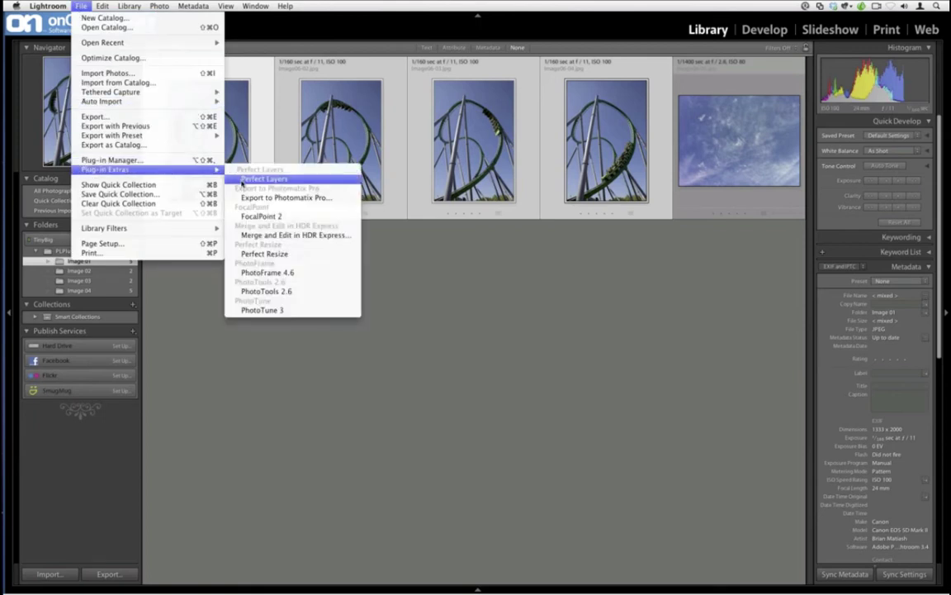
pyautogui.click(239, 179)
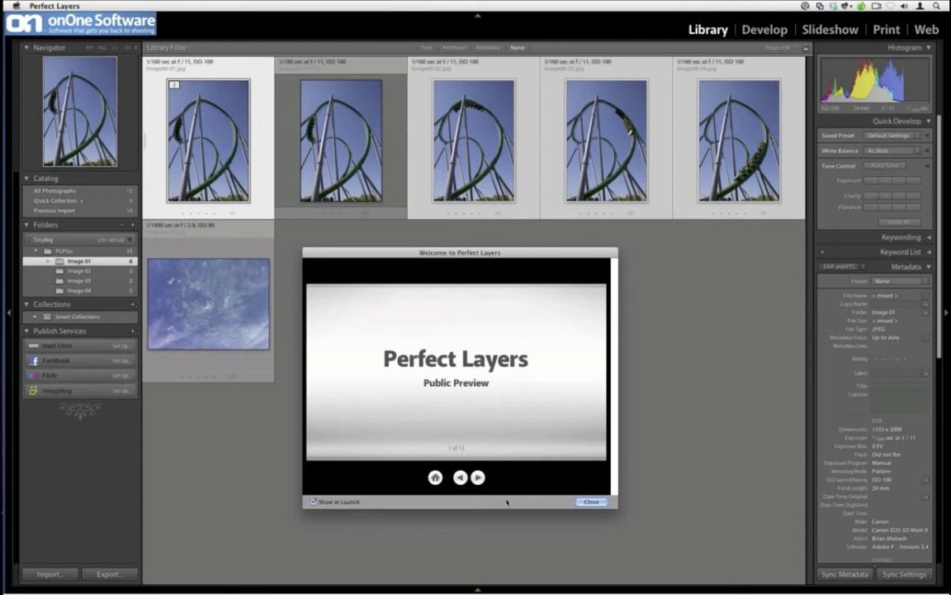
# Step: Page through the welcome slides, turn off Show at Launch, and close the dialog
pyautogui.click(479, 479)
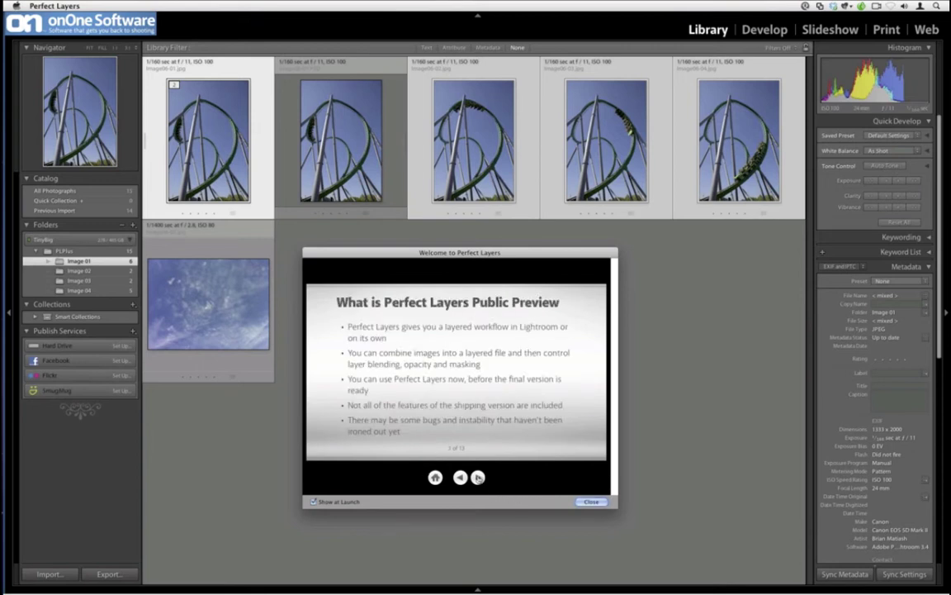
pyautogui.click(478, 478)
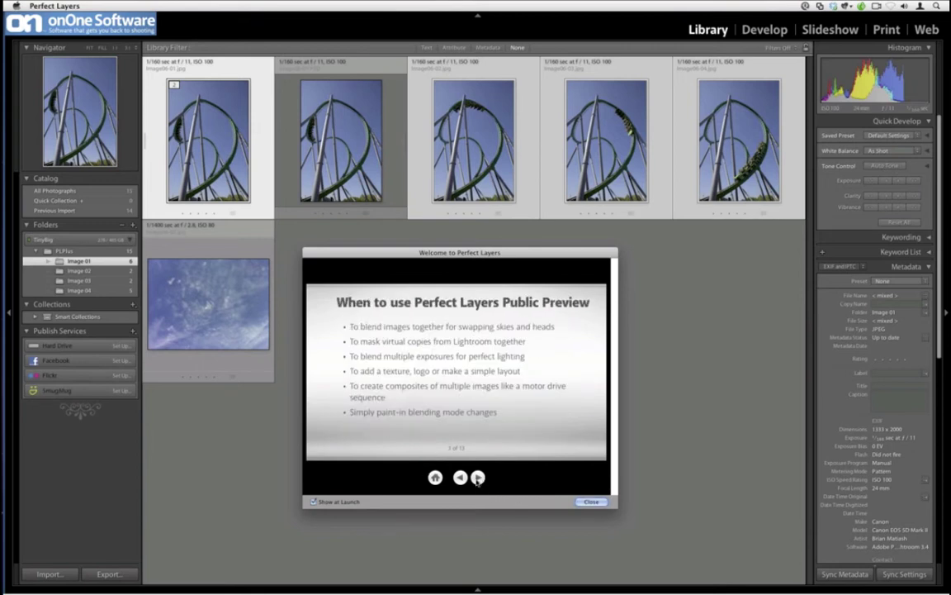
pyautogui.click(478, 479)
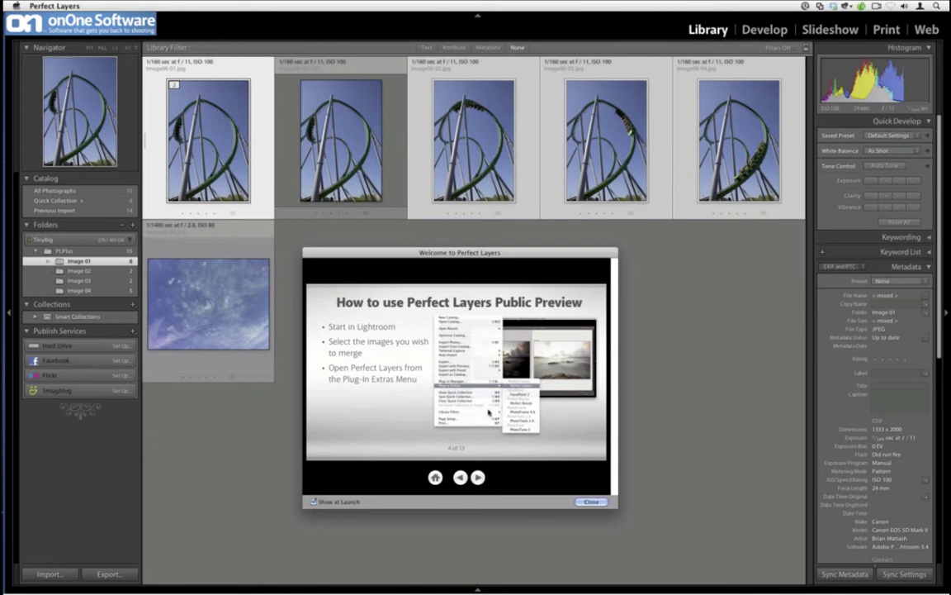
pyautogui.click(479, 478)
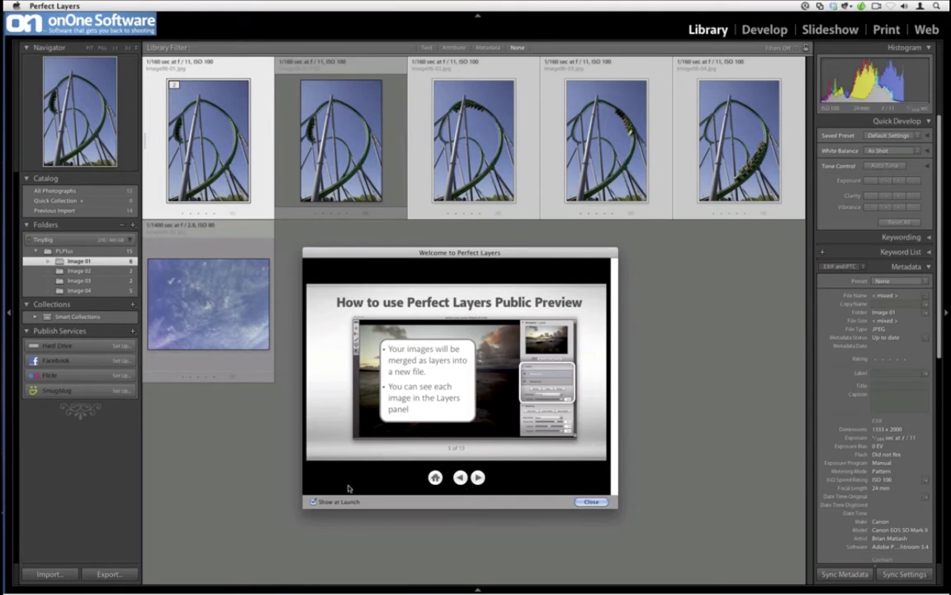
pyautogui.click(313, 502)
pyautogui.press('Return')
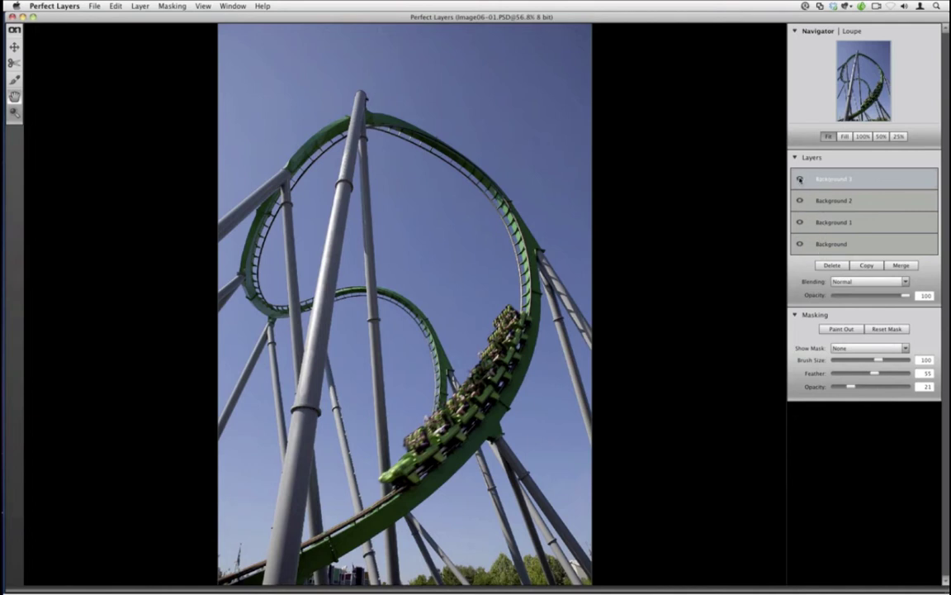
# Step: Hide the upper layers and rename the bottom two layers Car 1 and Car 2
pyautogui.click(800, 180)
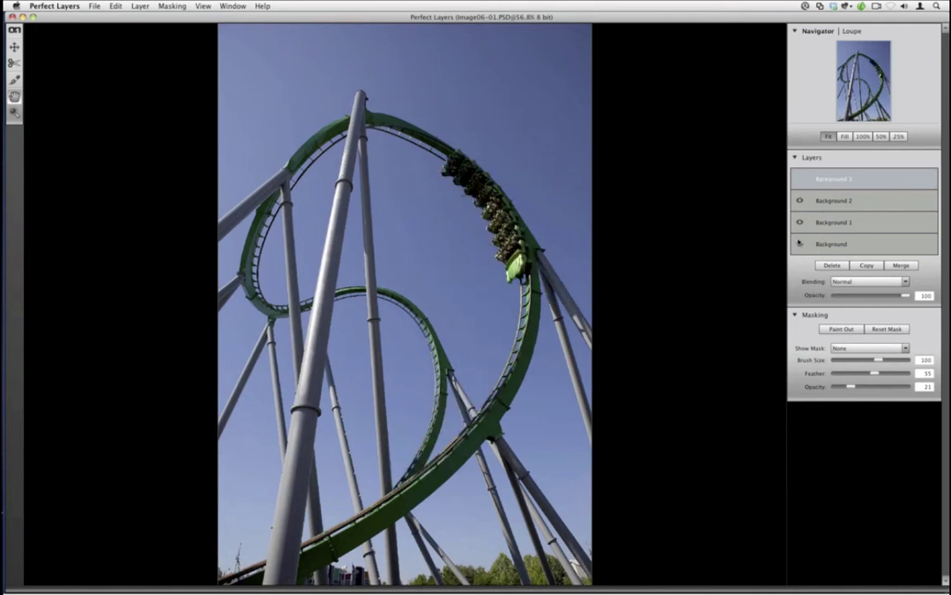
pyautogui.click(799, 200)
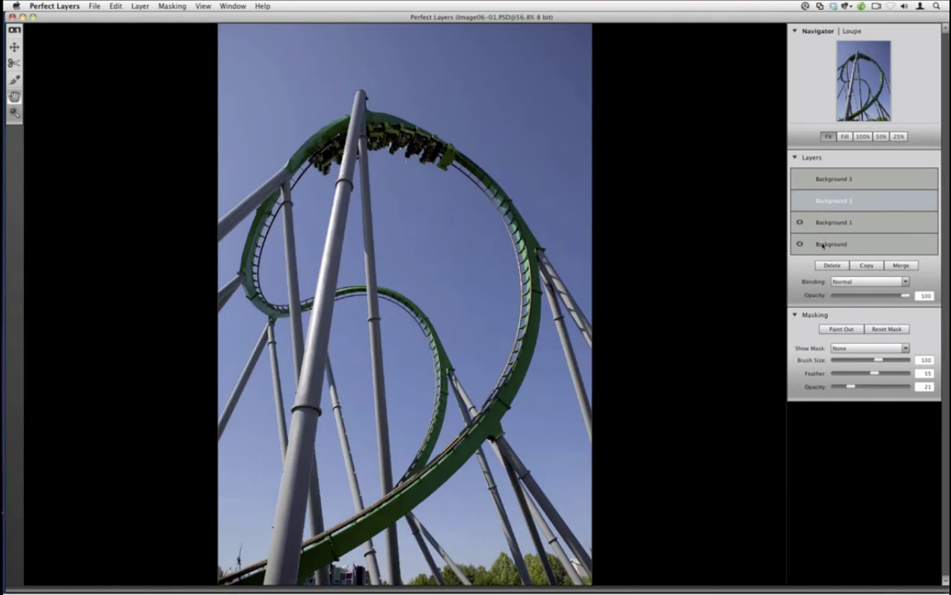
pyautogui.click(800, 222)
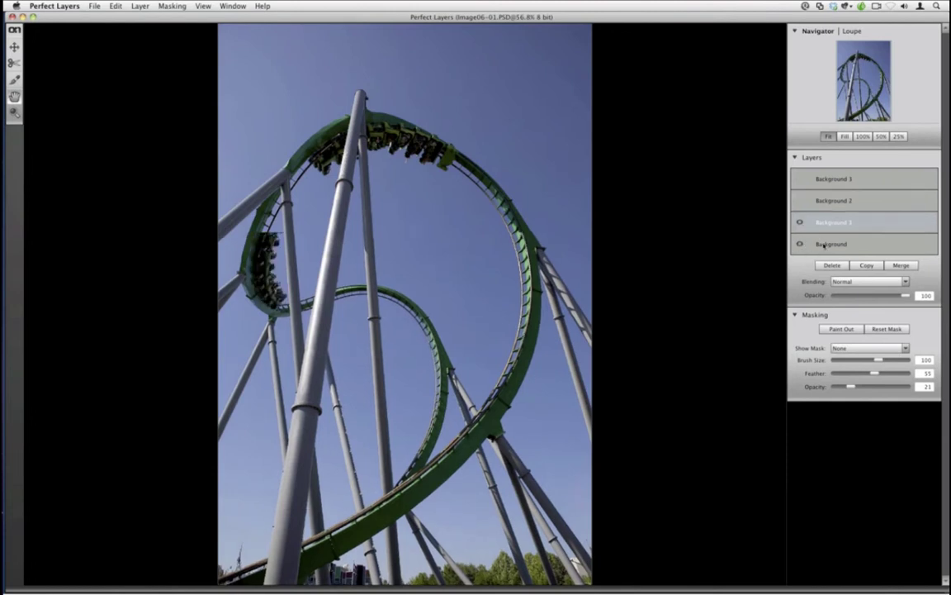
pyautogui.doubleClick(830, 243)
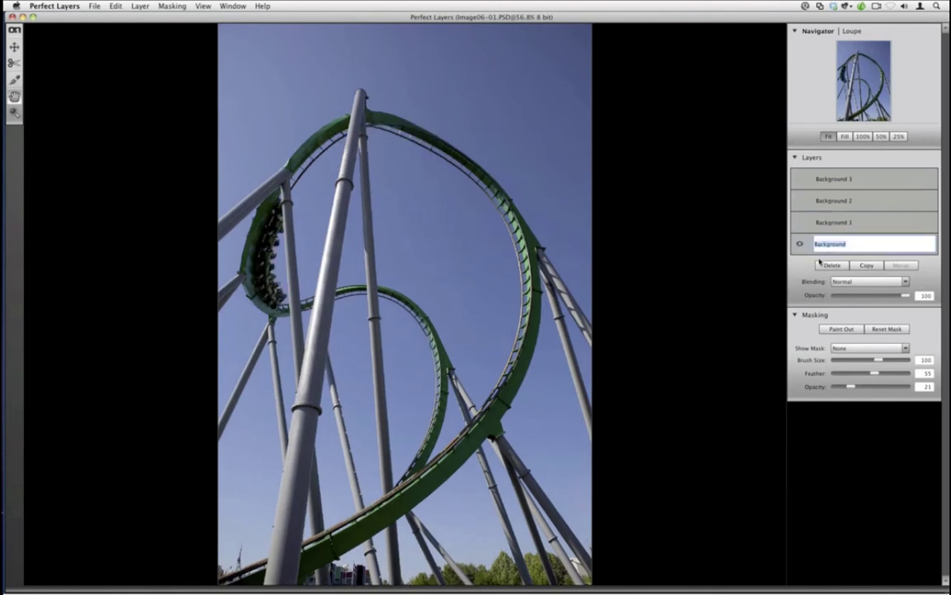
pyautogui.write('cl')
pyautogui.click(827, 223)
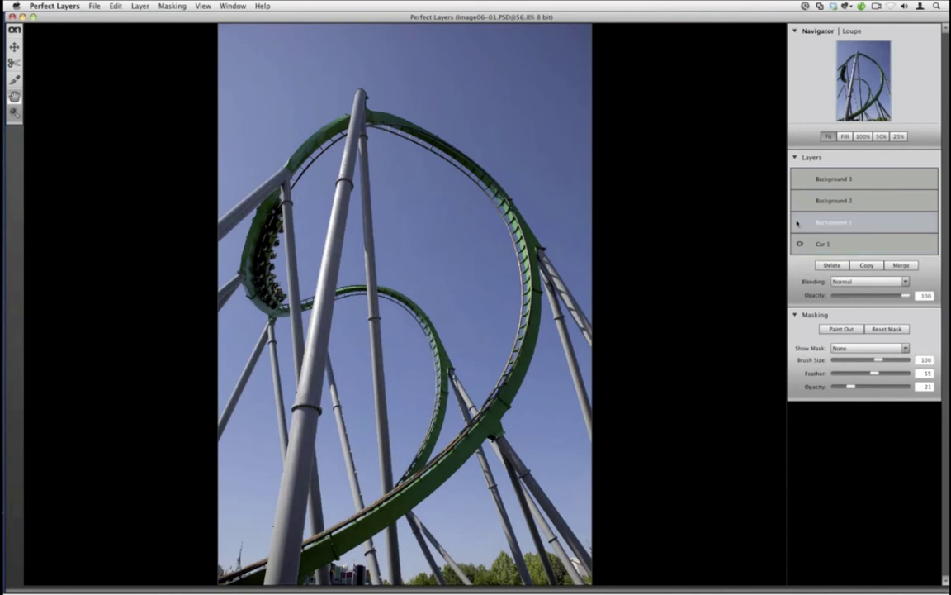
pyautogui.click(800, 222)
pyautogui.doubleClick(826, 223)
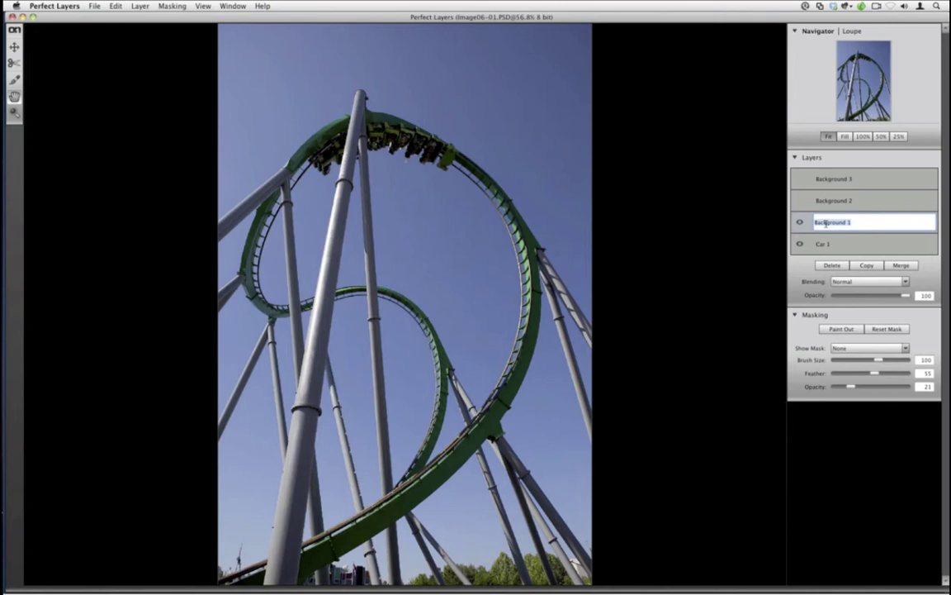
pyautogui.write('Car 2')
pyautogui.click(799, 203)
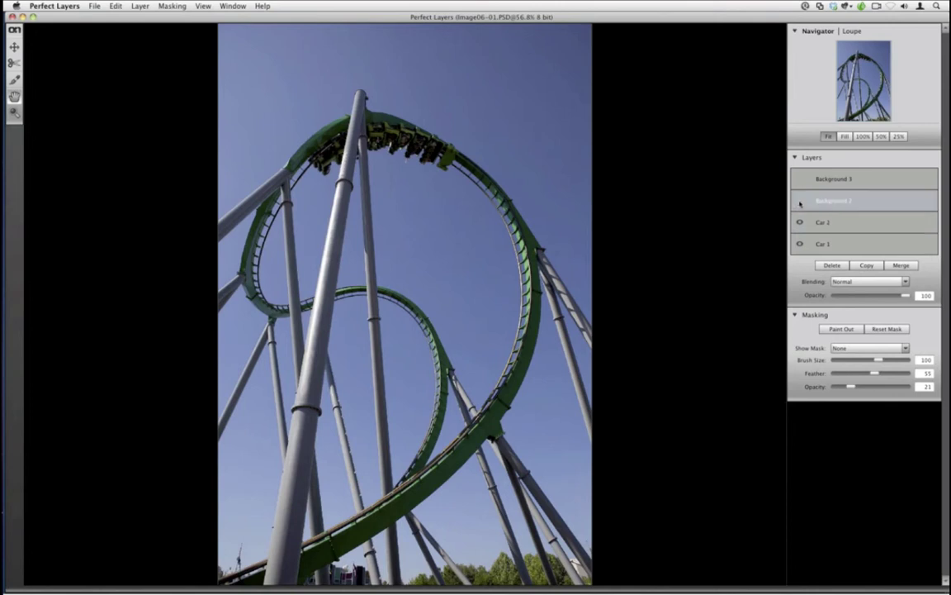
# Step: Show the remaining layers again and rename the top two Car 3 and Car 4
pyautogui.click(800, 203)
pyautogui.doubleClick(837, 201)
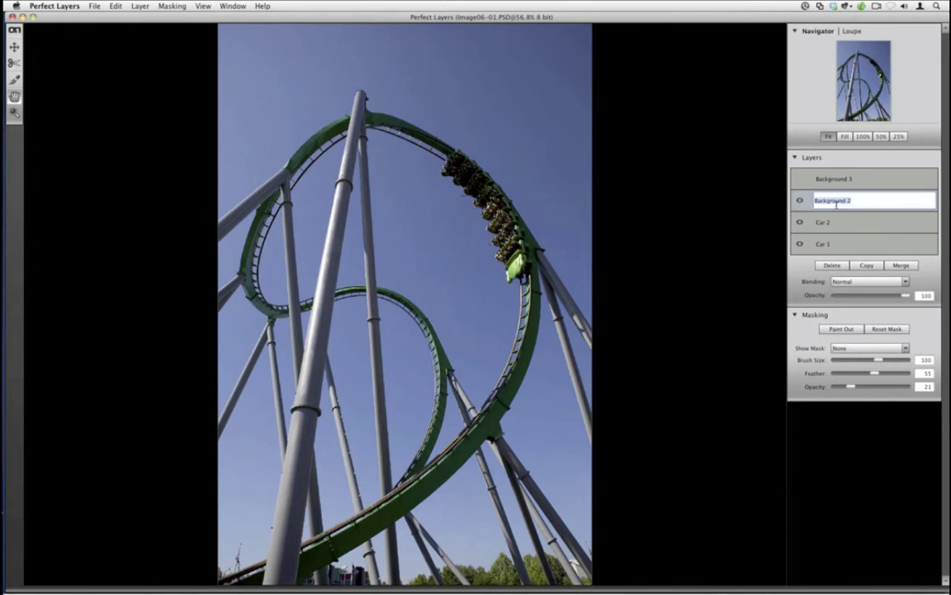
pyautogui.write('Car 3')
pyautogui.click(802, 182)
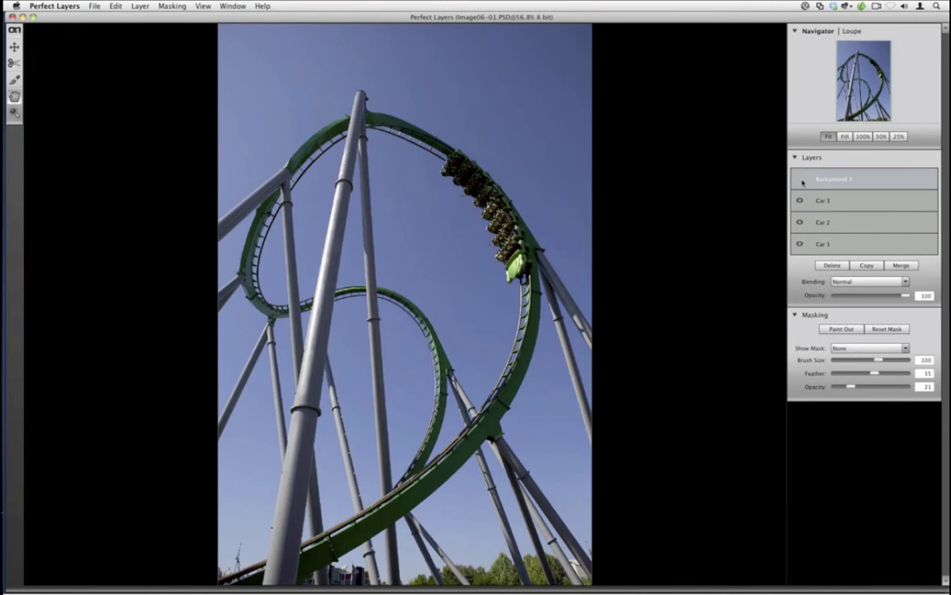
pyautogui.click(800, 180)
pyautogui.doubleClick(831, 181)
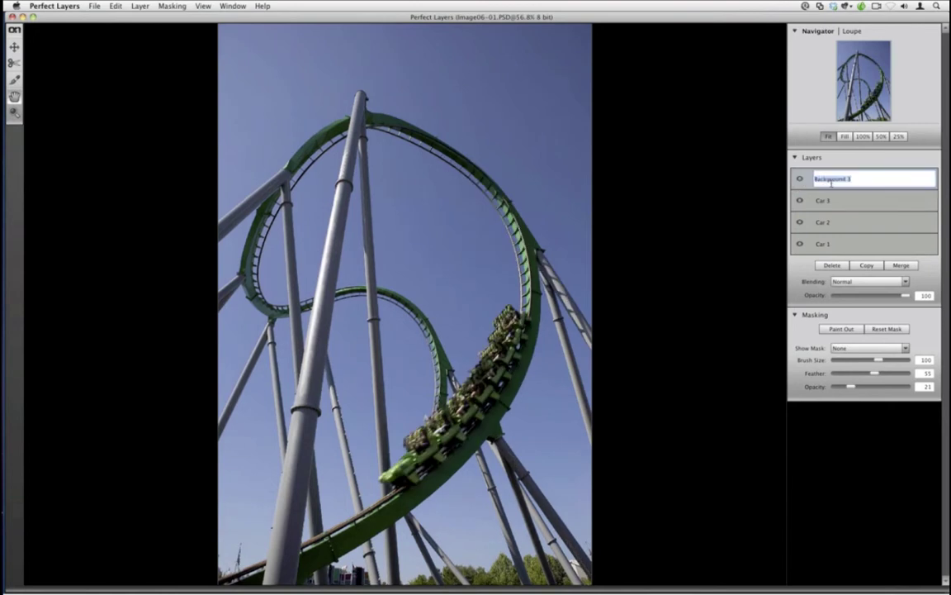
pyautogui.write('Car 4')
pyautogui.click(839, 216)
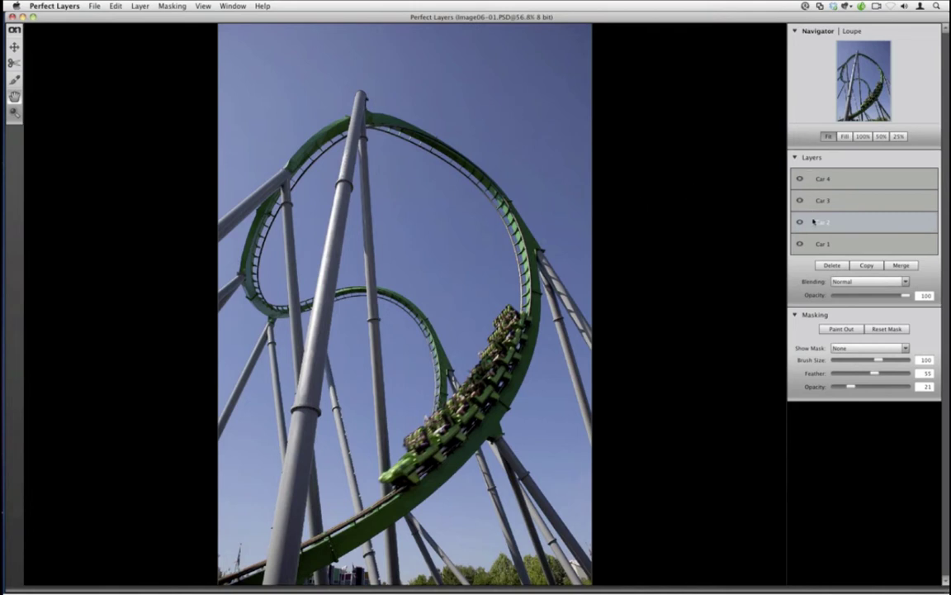
# Step: Hide Car 4 and Car 3, then set Car 2's layer opacity to 100
pyautogui.click(799, 180)
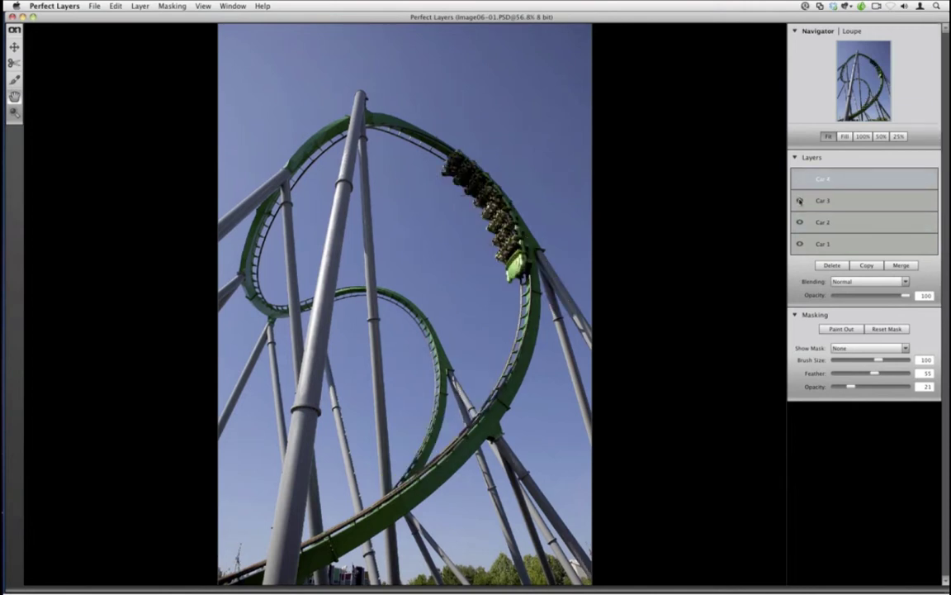
pyautogui.click(799, 201)
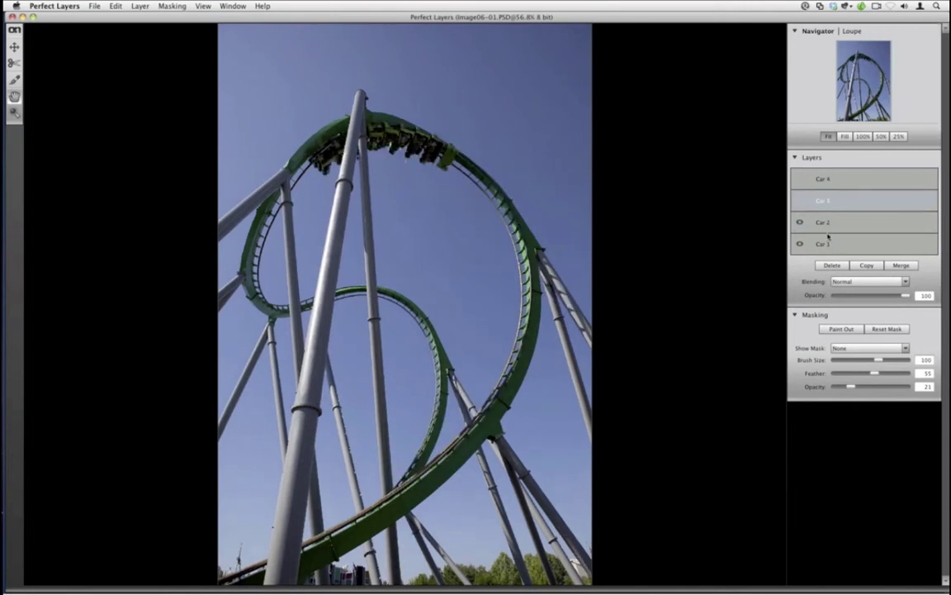
pyautogui.click(829, 223)
pyautogui.moveTo(905, 296); pyautogui.dragTo(877, 296)
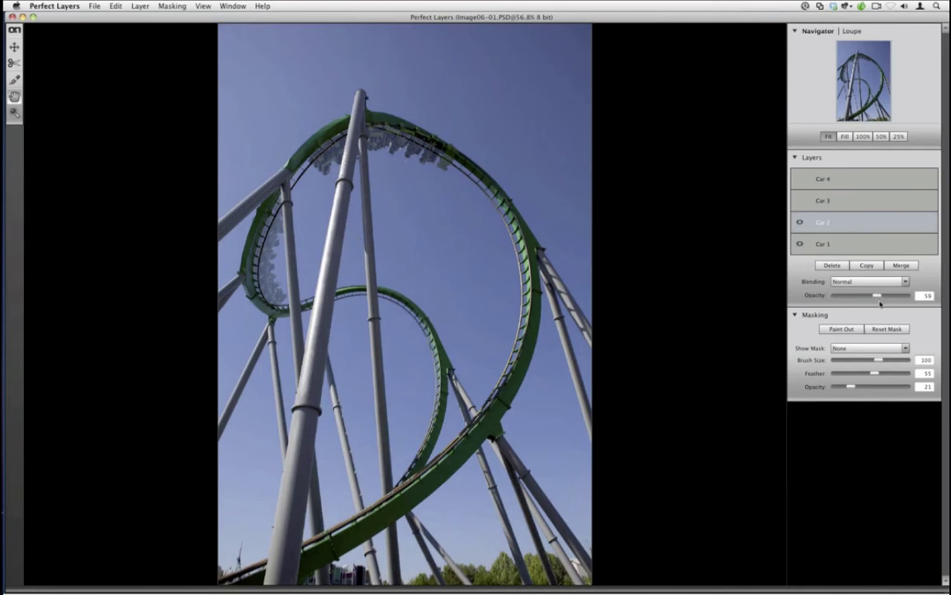
pyautogui.moveTo(879, 296); pyautogui.dragTo(909, 295)
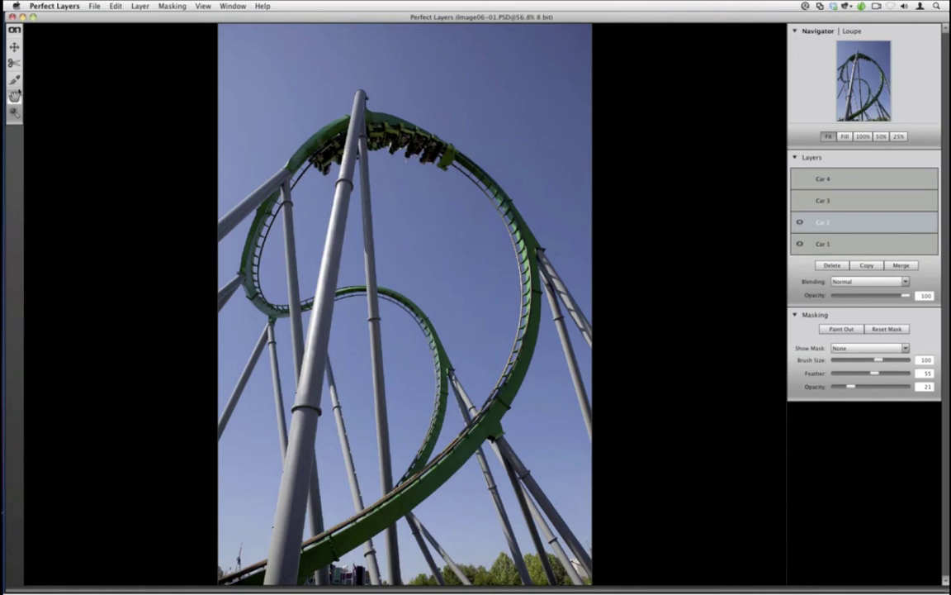
# Step: Paint the left-loop rider car into Car 2's mask at masking opacity 100
pyautogui.click(14, 80)
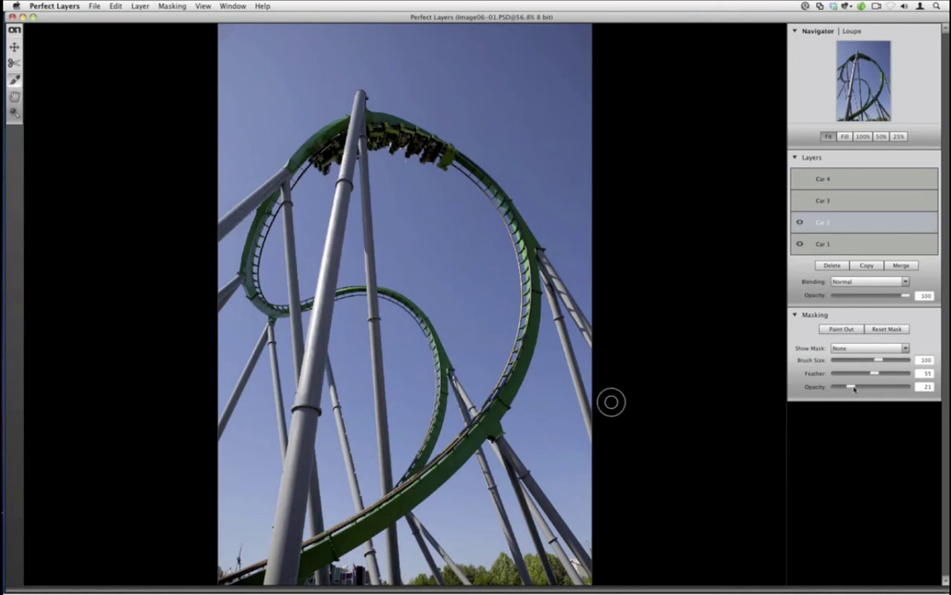
pyautogui.moveTo(851, 387); pyautogui.dragTo(915, 392)
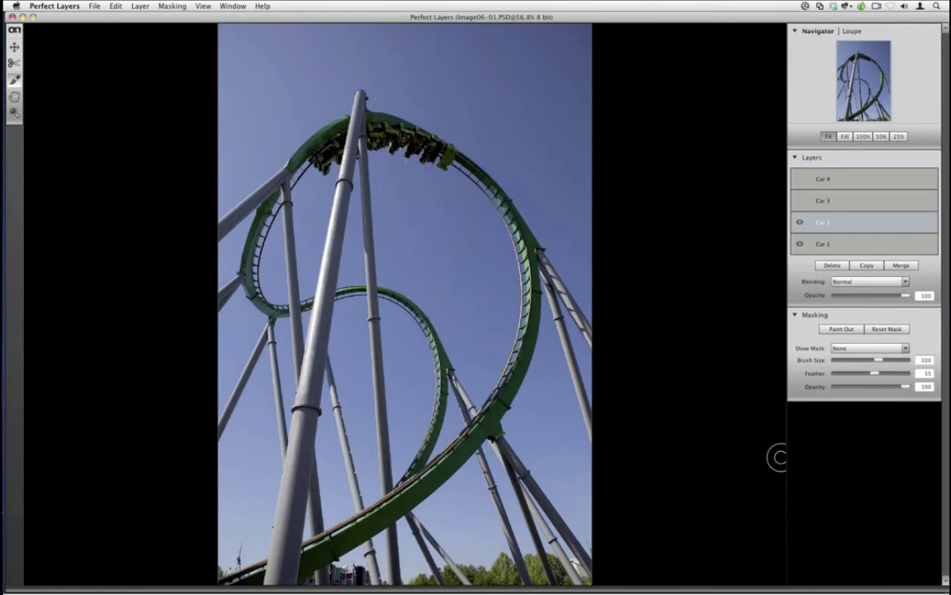
pyautogui.moveTo(250, 191)
pyautogui.mouseDown()
pyautogui.moveTo(239, 214)
pyautogui.moveTo(272, 220)
pyautogui.moveTo(252, 188)
pyautogui.moveTo(239, 244)
pyautogui.moveTo(274, 305)
pyautogui.moveTo(249, 192)
pyautogui.moveTo(232, 249)
pyautogui.moveTo(276, 195)
pyautogui.moveTo(263, 169)
pyautogui.moveTo(293, 131)
pyautogui.mouseUp()
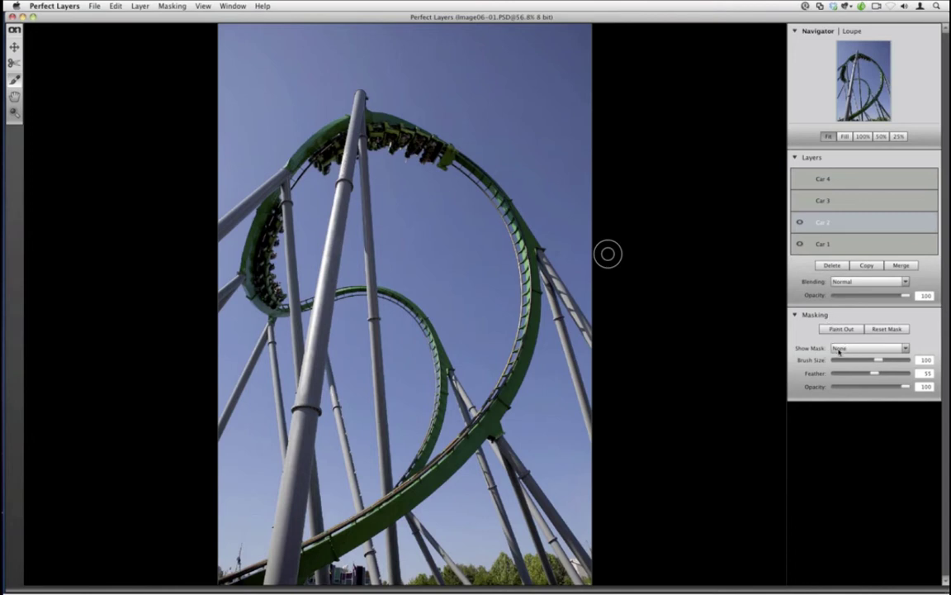
# Step: Check Car 2's mask in the red overlay, grayscale and white preview modes
pyautogui.click(848, 349)
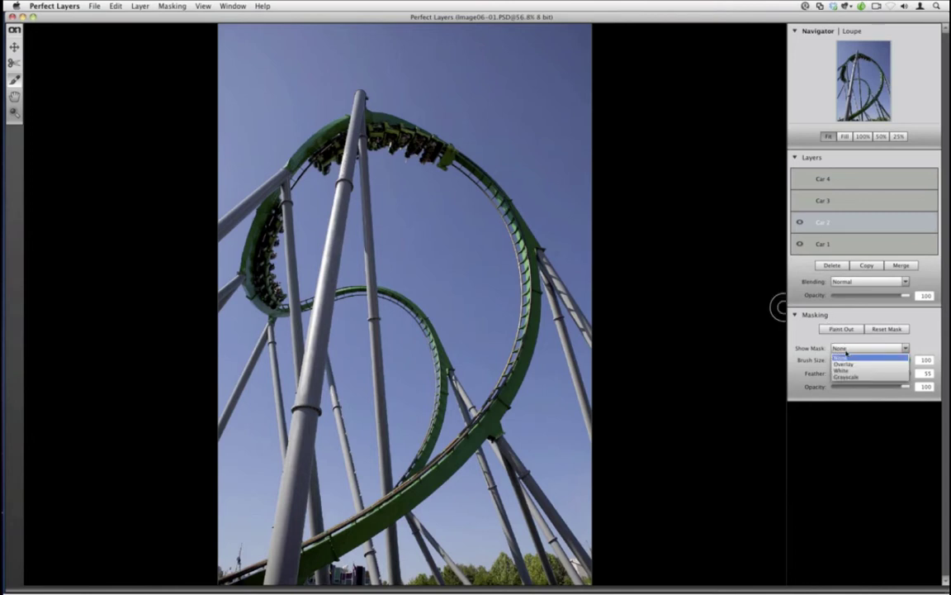
pyautogui.click(844, 363)
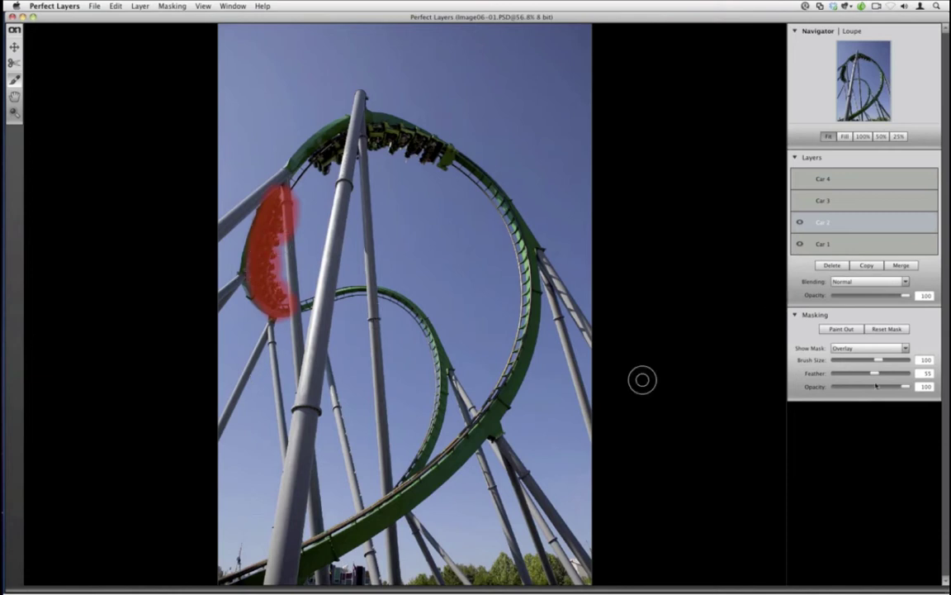
pyautogui.click(866, 348)
pyautogui.click(865, 383)
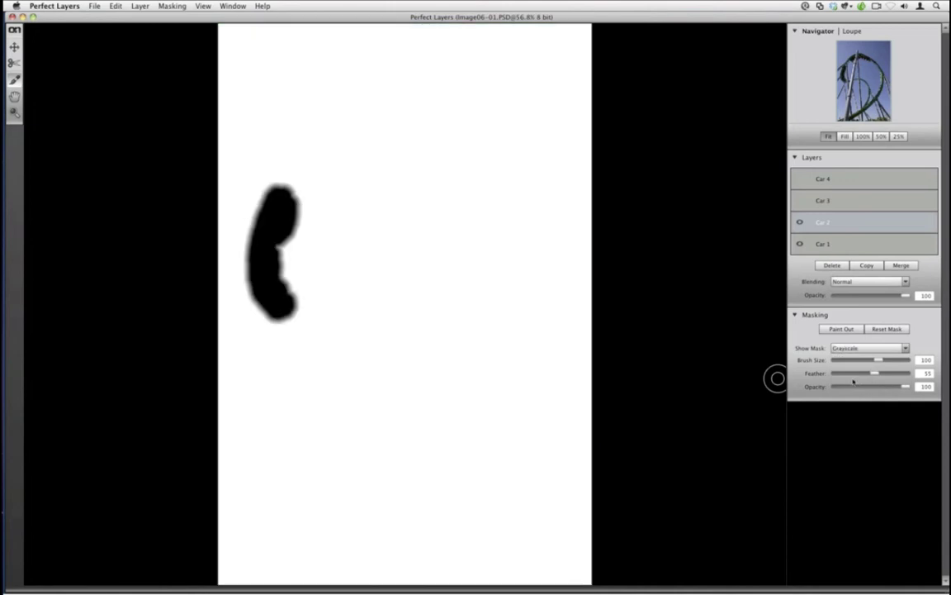
pyautogui.click(850, 350)
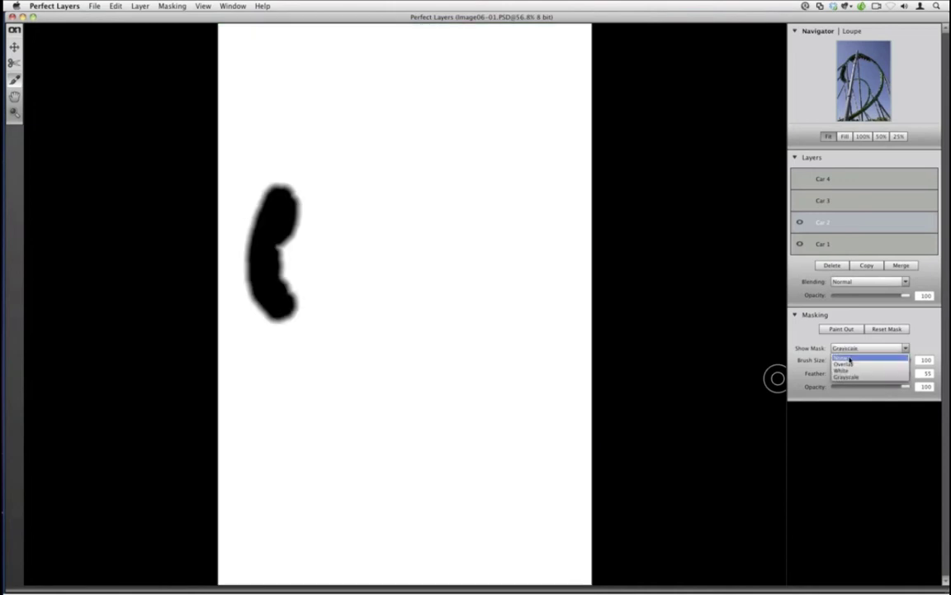
pyautogui.click(850, 364)
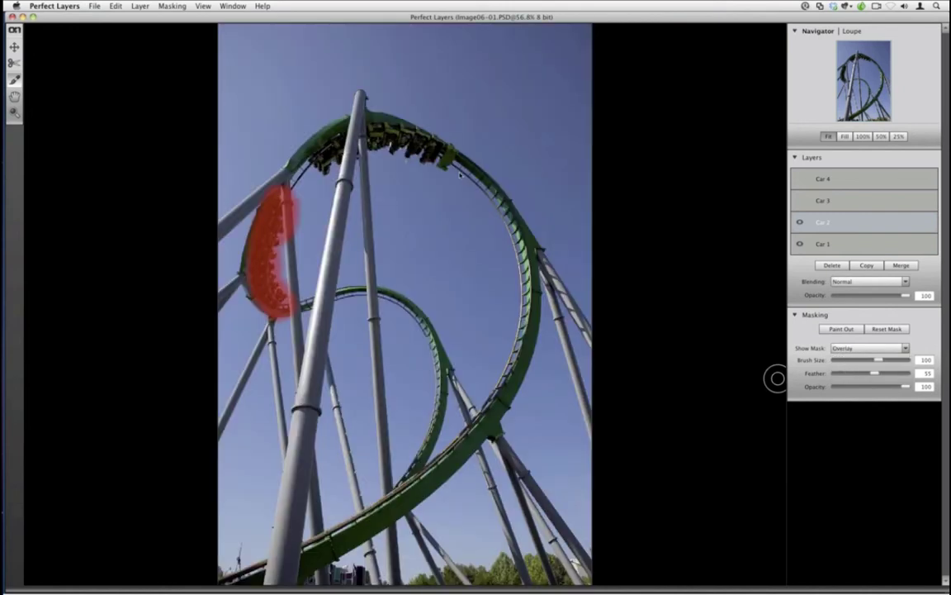
pyautogui.click(874, 349)
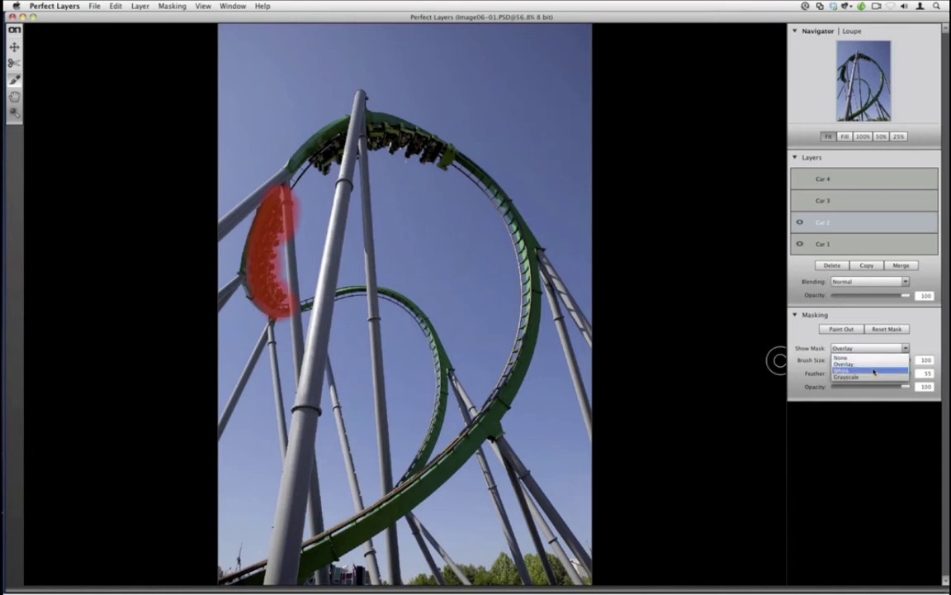
pyautogui.click(873, 371)
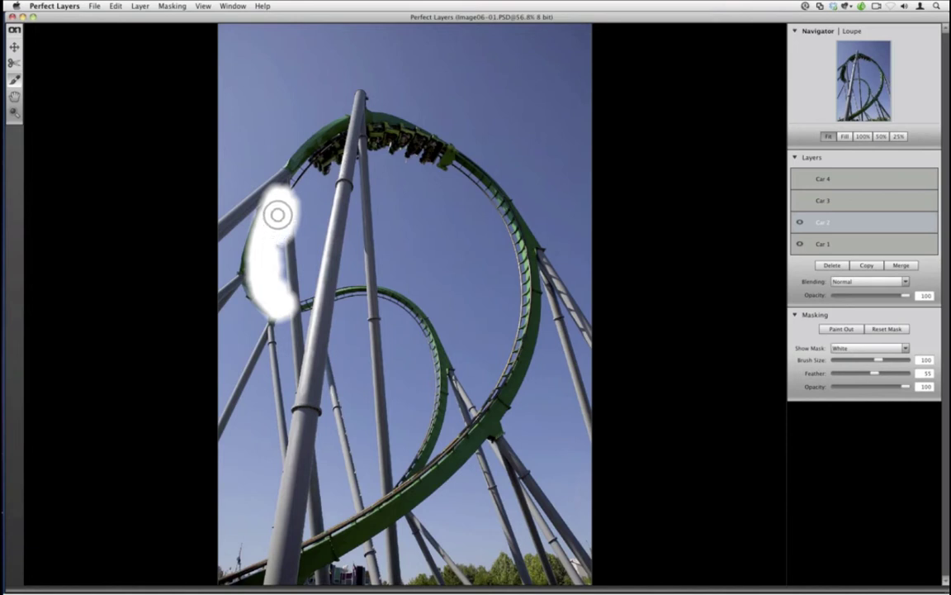
# Step: Test a dab at opacity 55, undo it, restore opacity 100, and set Show Mask to None
pyautogui.moveTo(905, 386); pyautogui.dragTo(876, 386)
pyautogui.click(579, 49)
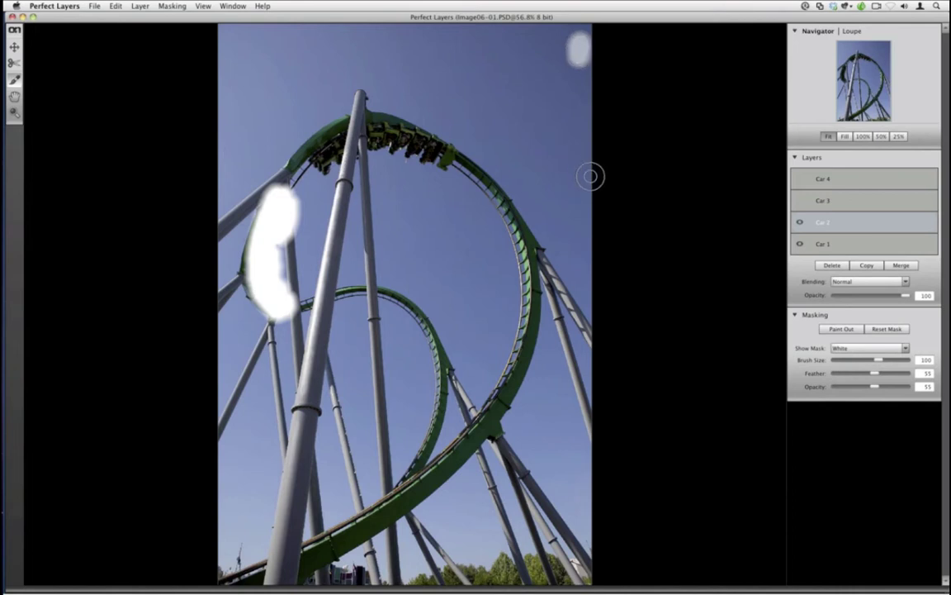
pyautogui.press('super+z')
pyautogui.press('super+z')
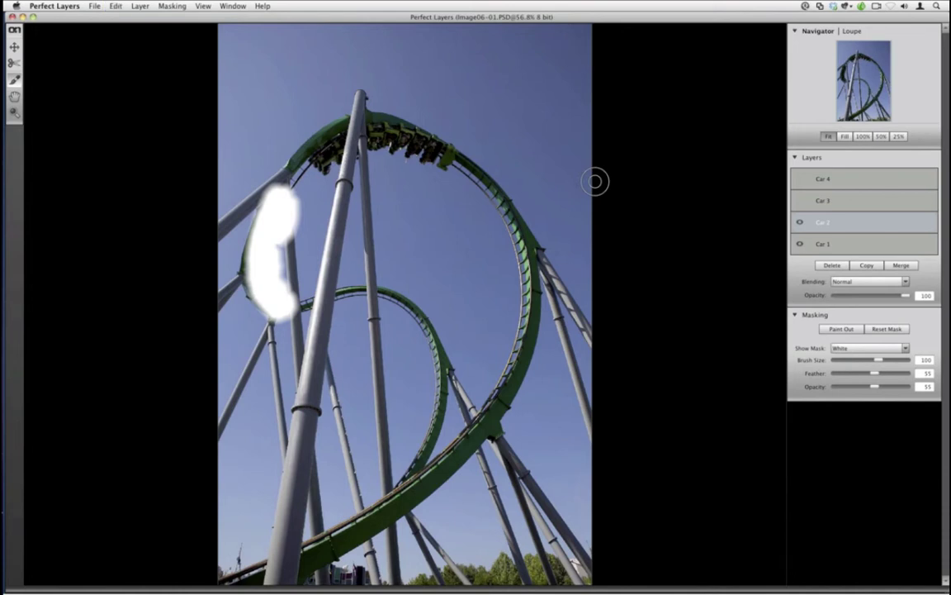
pyautogui.moveTo(874, 386); pyautogui.dragTo(909, 386)
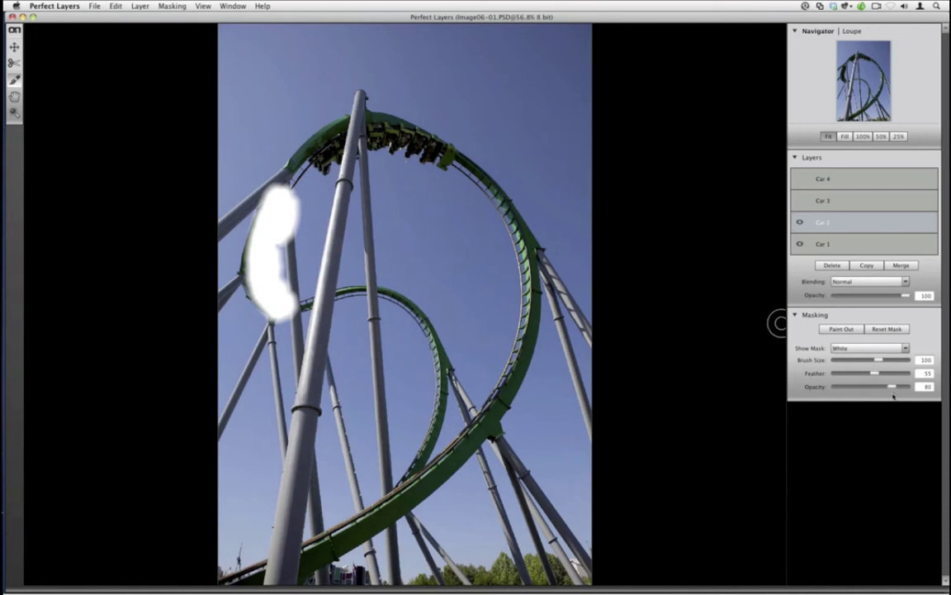
pyautogui.click(851, 346)
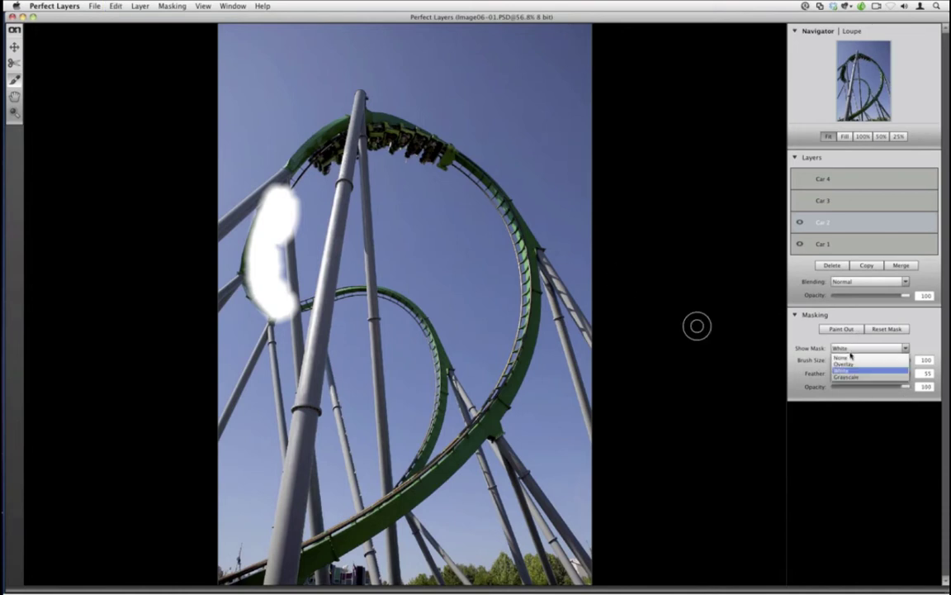
pyautogui.click(847, 366)
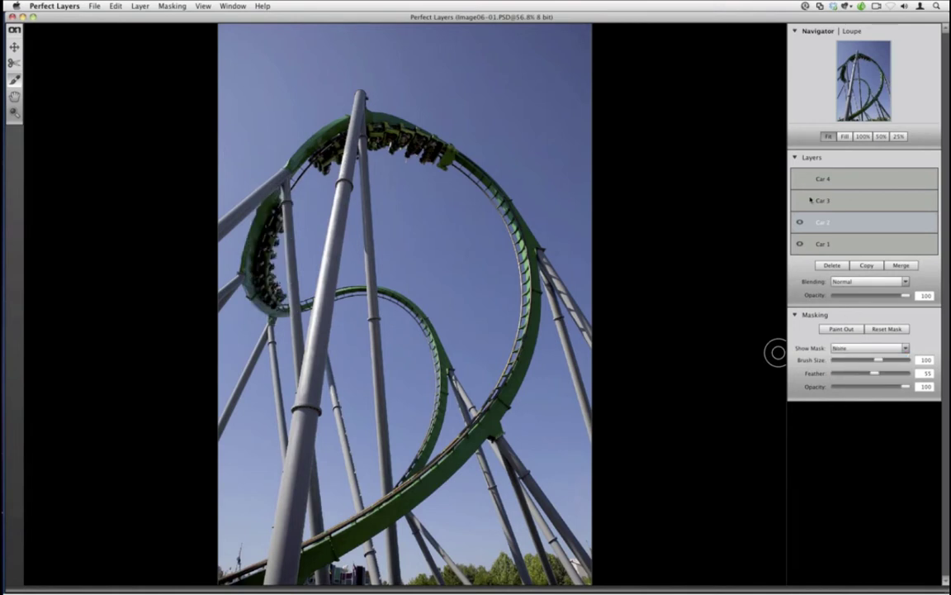
# Step: Move Car 2 beneath Car 1, then toggle Car 3's visibility off and back on
pyautogui.moveTo(805, 237); pyautogui.dragTo(805, 237)
pyautogui.moveTo(824, 202); pyautogui.dragTo(823, 245)
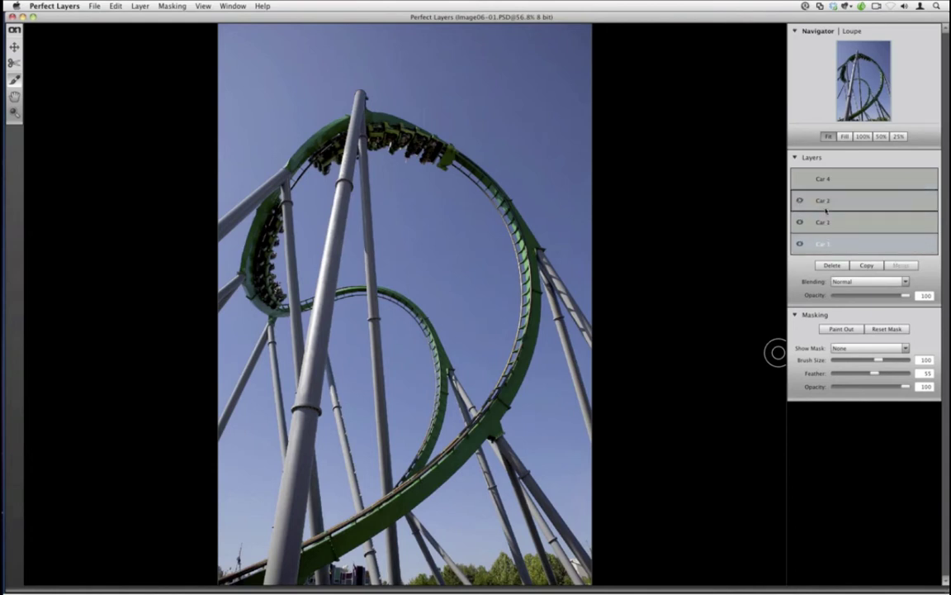
pyautogui.click(825, 211)
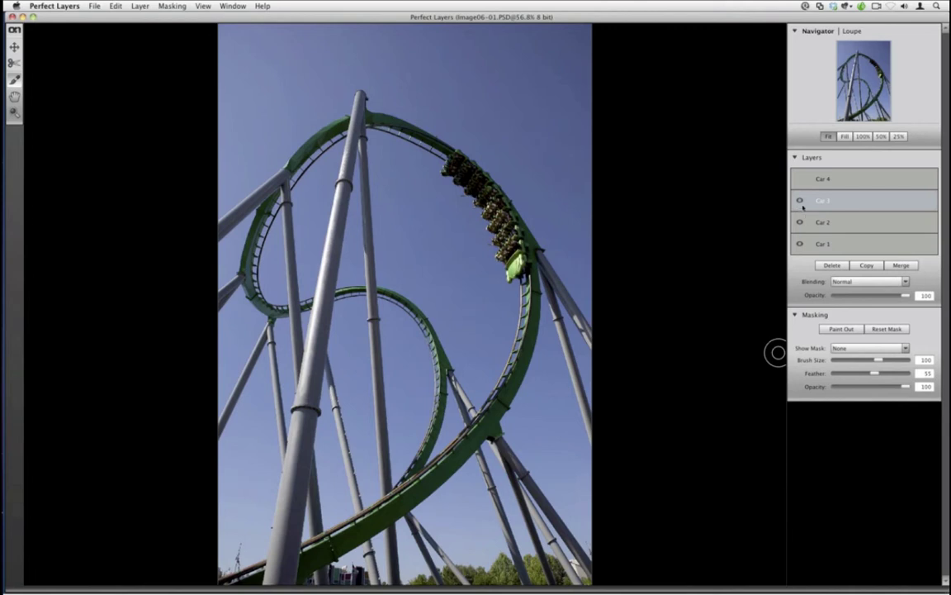
pyautogui.click(799, 203)
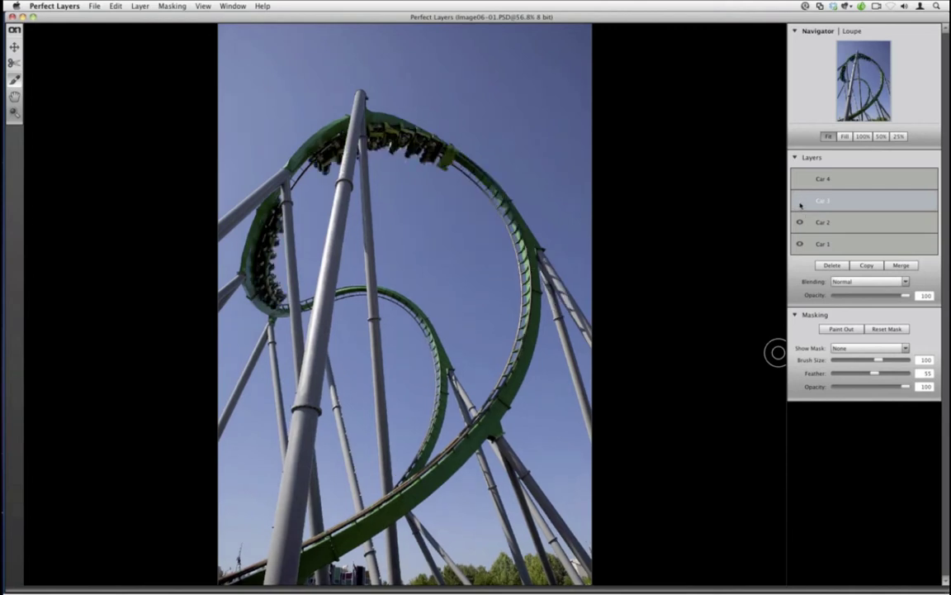
pyautogui.click(799, 201)
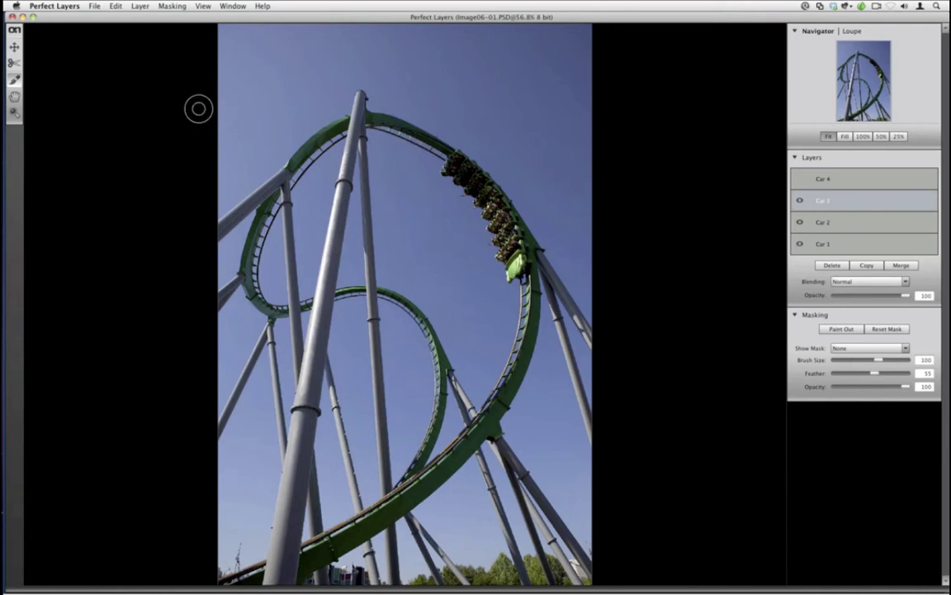
pyautogui.moveTo(4, 56)
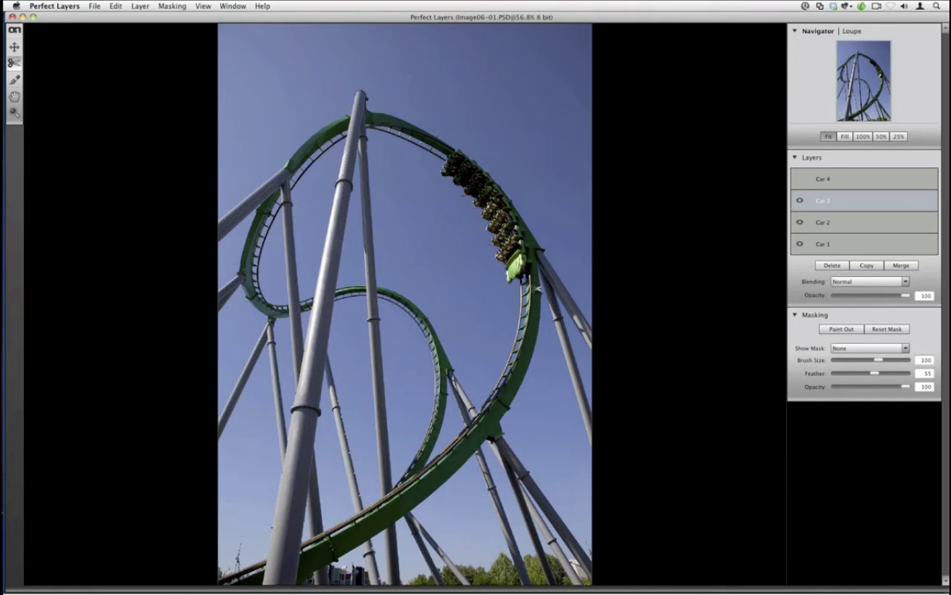
# Step: Apply a rectangular mask around Car 3's upper-right cars and check it with the red overlay
pyautogui.moveTo(538, 287); pyautogui.dragTo(438, 145)
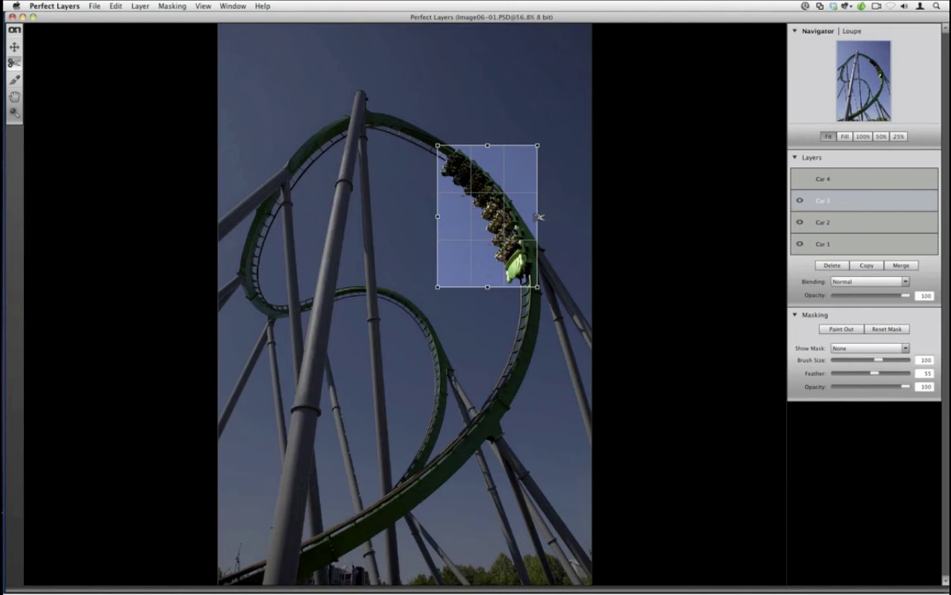
pyautogui.moveTo(538, 216); pyautogui.dragTo(540, 216)
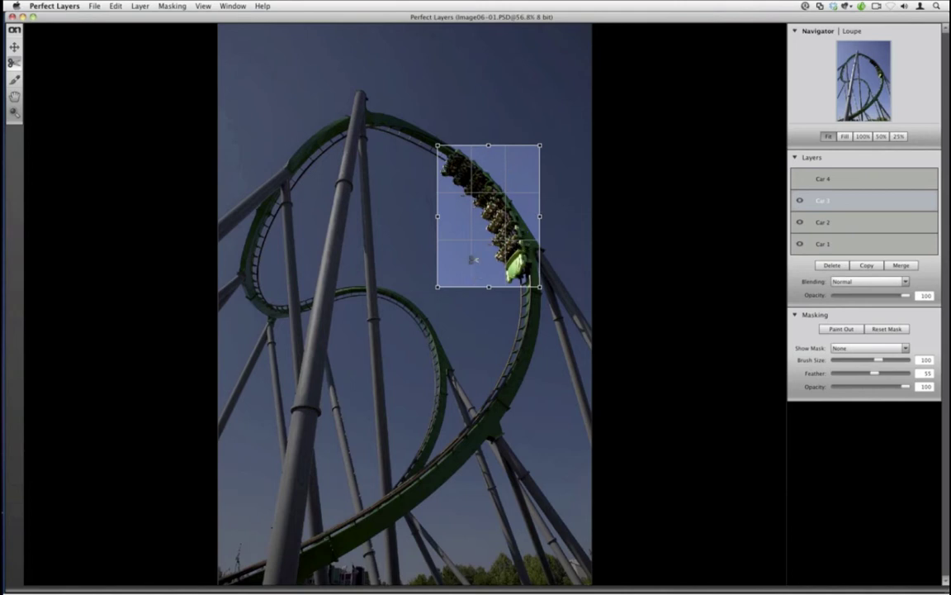
pyautogui.press('Return')
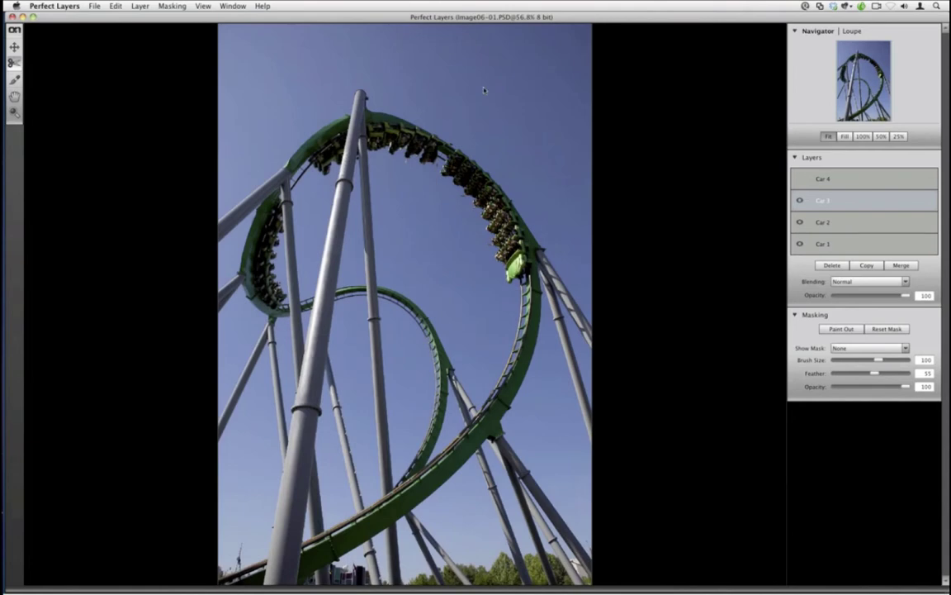
pyautogui.click(844, 348)
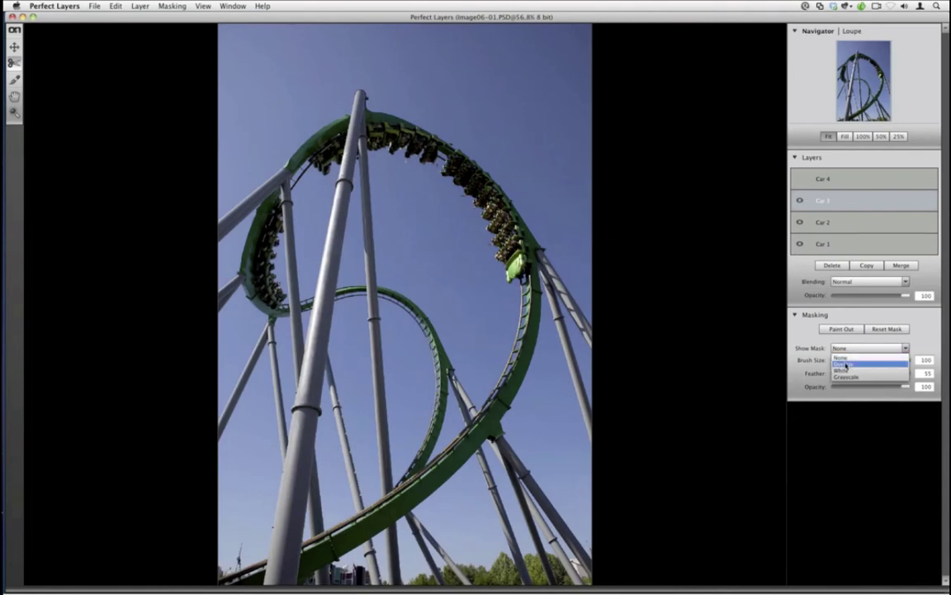
pyautogui.click(846, 365)
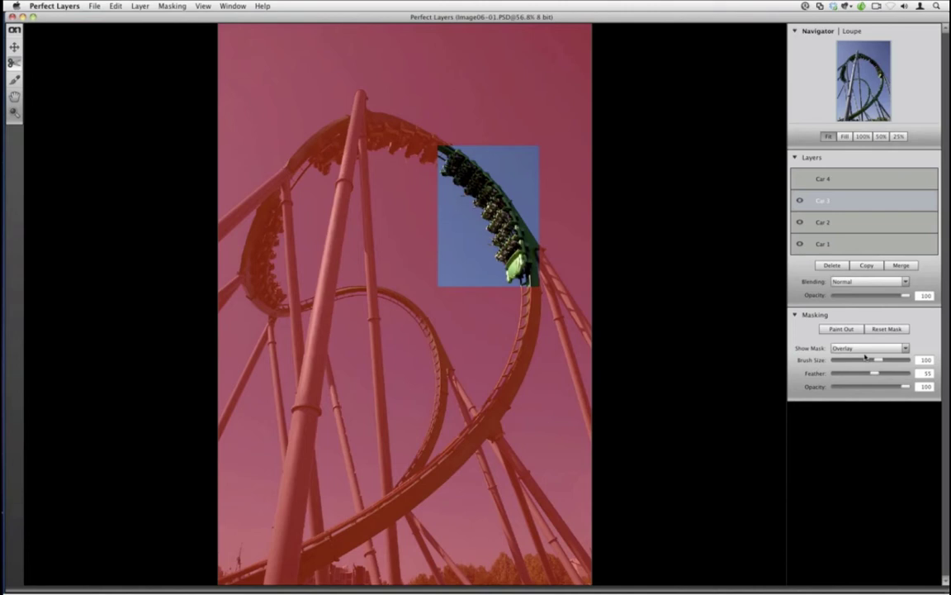
pyautogui.click(849, 350)
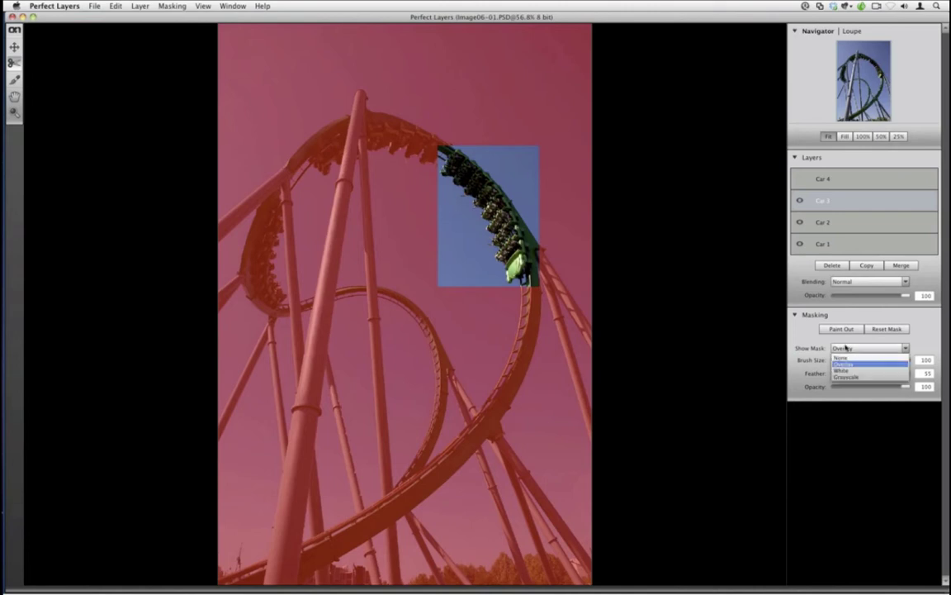
pyautogui.click(846, 366)
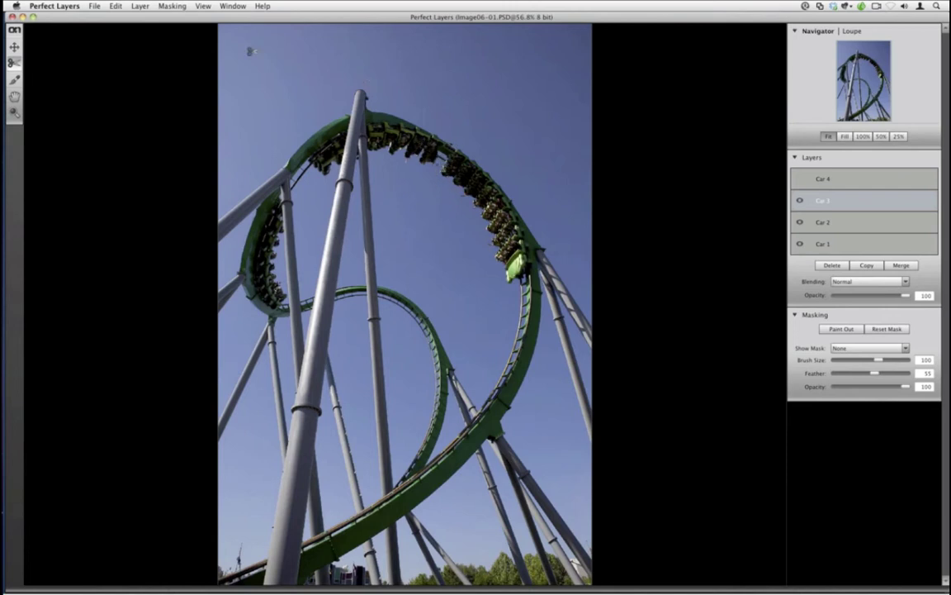
pyautogui.click(14, 79)
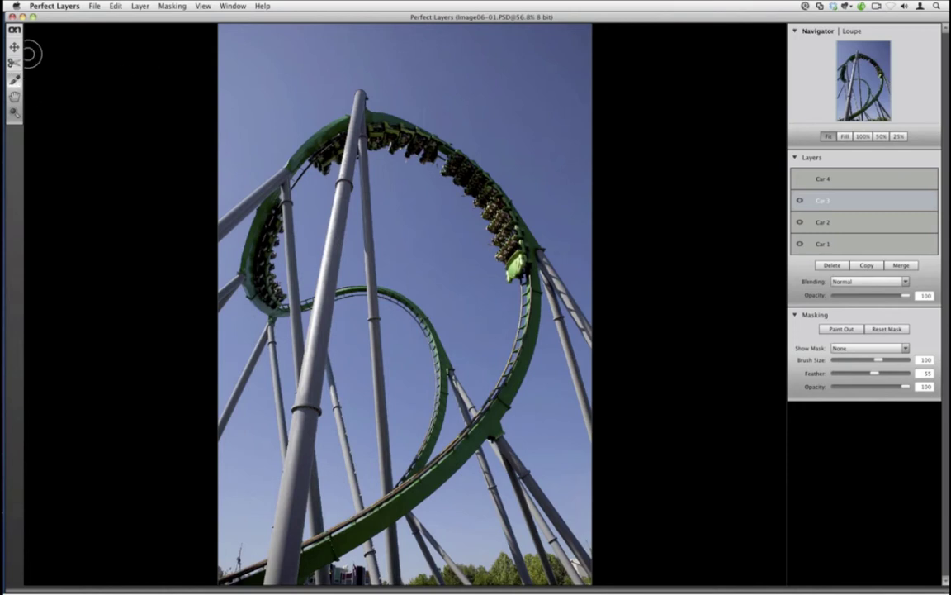
# Step: Brush Car 3's mask along the loop top at size 80, raise feather to 57, undo strokes
pyautogui.moveTo(453, 140); pyautogui.dragTo(446, 175)
pyautogui.press('[')
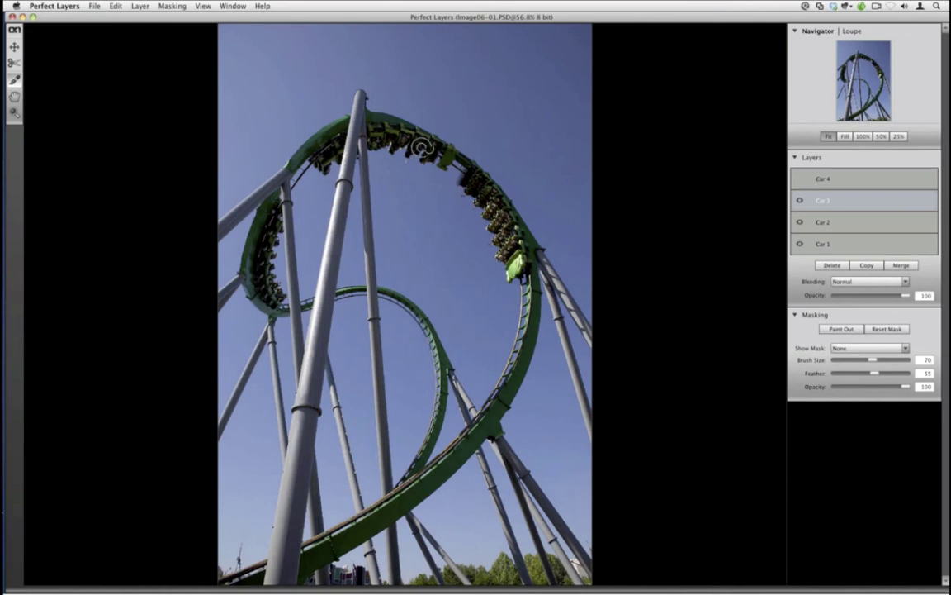
pyautogui.moveTo(443, 166)
pyautogui.mouseDown()
pyautogui.moveTo(438, 131)
pyautogui.moveTo(337, 125)
pyautogui.moveTo(453, 151)
pyautogui.mouseUp()
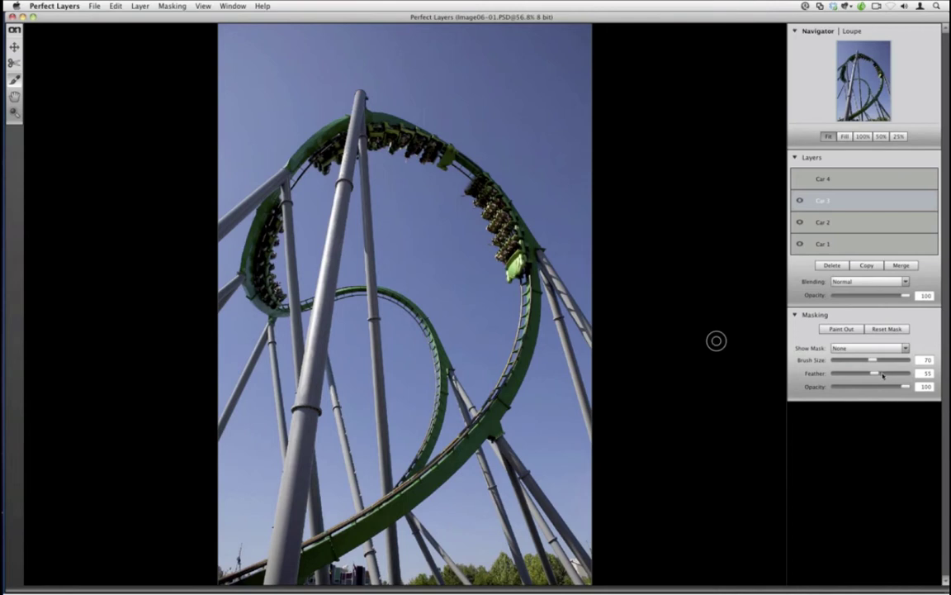
pyautogui.moveTo(883, 375); pyautogui.dragTo(873, 380)
pyautogui.press('super+z')
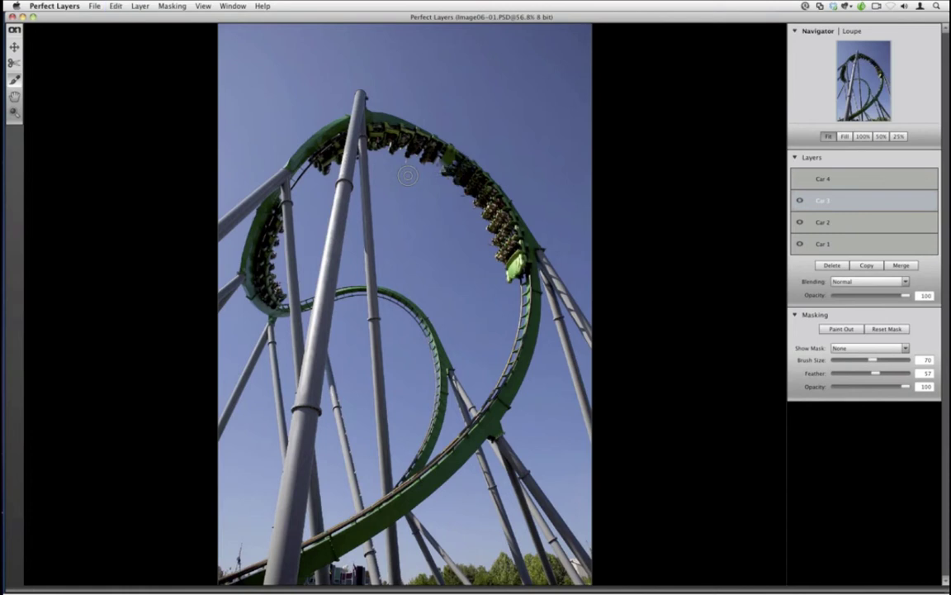
pyautogui.press('super+z')
pyautogui.press('super+z')
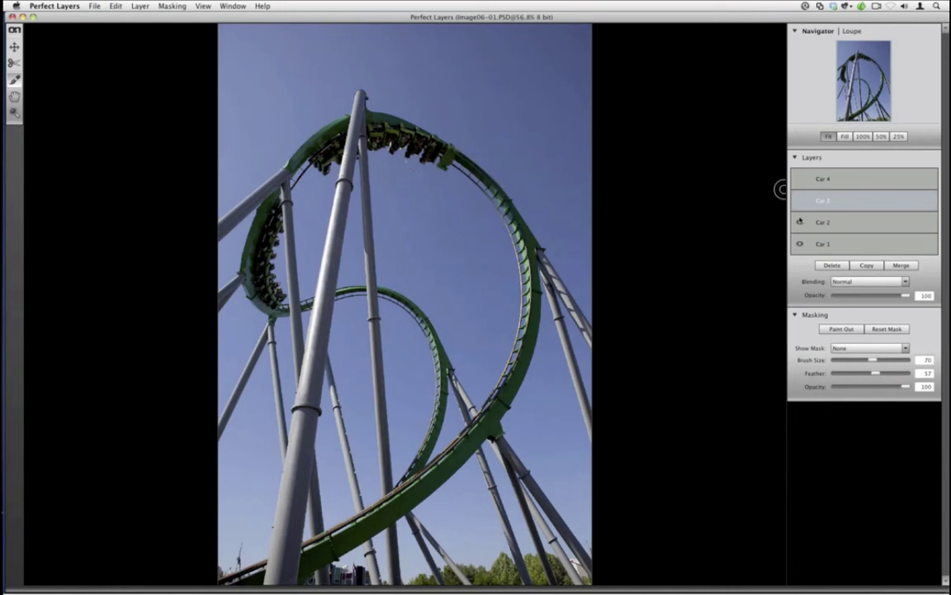
# Step: Show Car 3, paint its cars in along the loop's top, and toggle Paint In/Paint Out
pyautogui.click(799, 200)
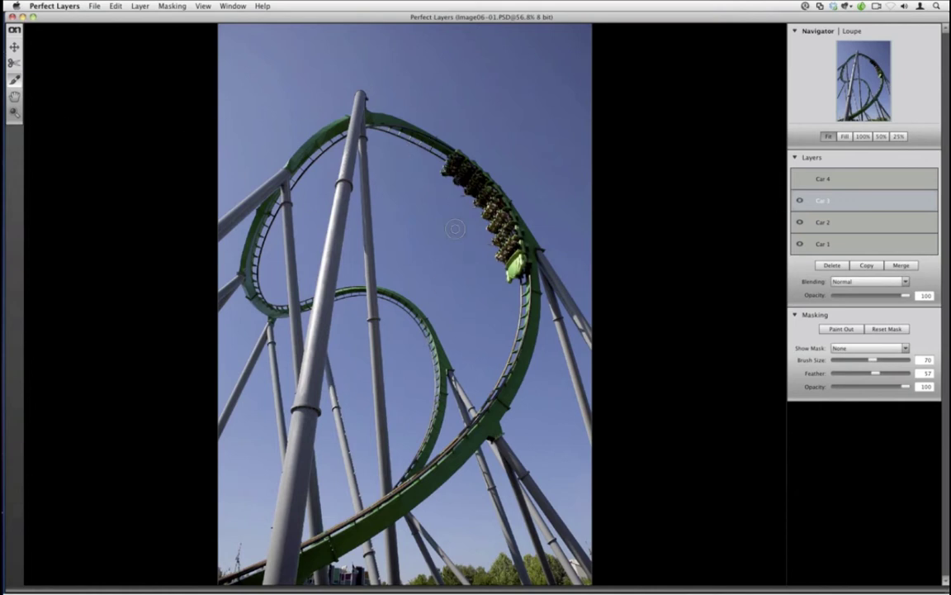
pyautogui.moveTo(337, 121)
pyautogui.mouseDown()
pyautogui.moveTo(421, 151)
pyautogui.moveTo(293, 132)
pyautogui.moveTo(258, 188)
pyautogui.moveTo(246, 277)
pyautogui.moveTo(252, 188)
pyautogui.moveTo(273, 207)
pyautogui.moveTo(234, 244)
pyautogui.moveTo(234, 270)
pyautogui.moveTo(270, 303)
pyautogui.moveTo(241, 269)
pyautogui.mouseUp()
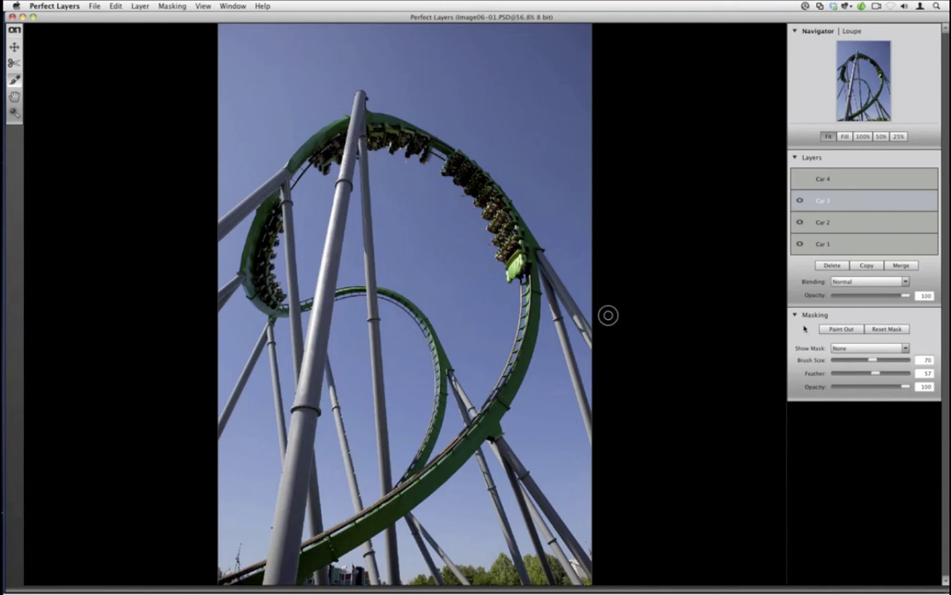
pyautogui.click(836, 329)
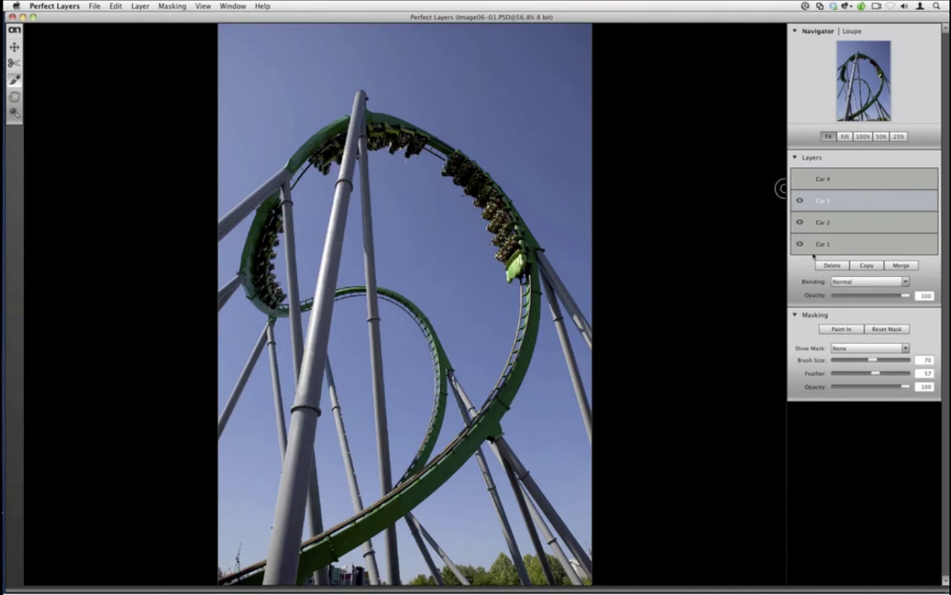
# Step: Show the Car 4 layer and enlarge its cars up and right to fit the loop's lower track
pyautogui.click(805, 180)
pyautogui.click(800, 179)
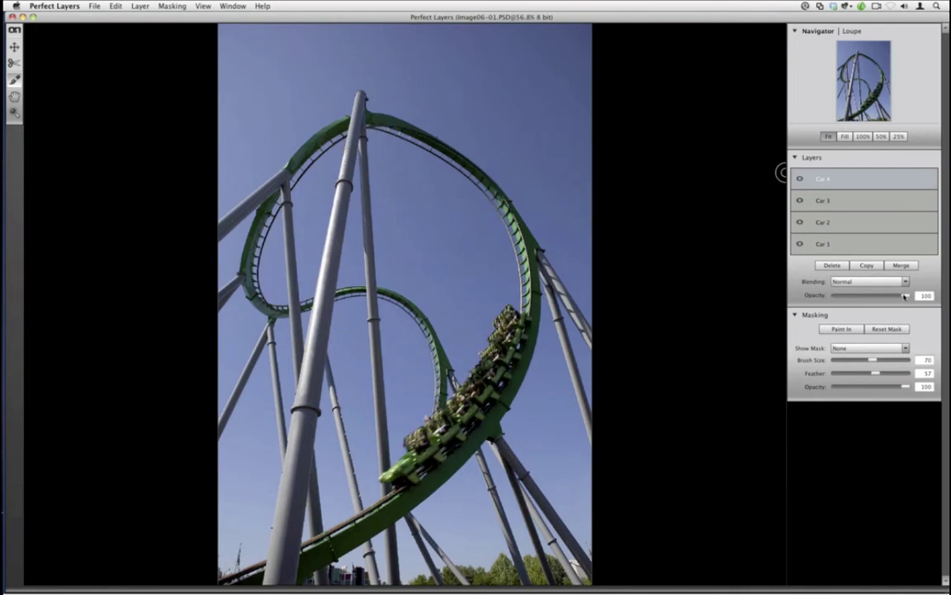
pyautogui.moveTo(905, 296)
pyautogui.mouseDown()
pyautogui.moveTo(874, 295)
pyautogui.moveTo(912, 297)
pyautogui.mouseUp()
pyautogui.click(439, 366)
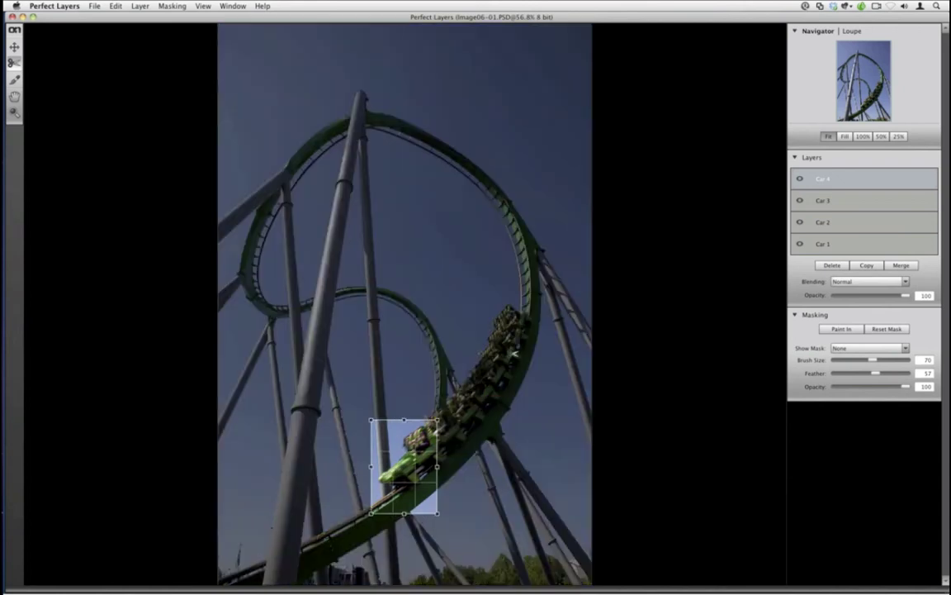
pyautogui.moveTo(516, 348); pyautogui.dragTo(536, 302)
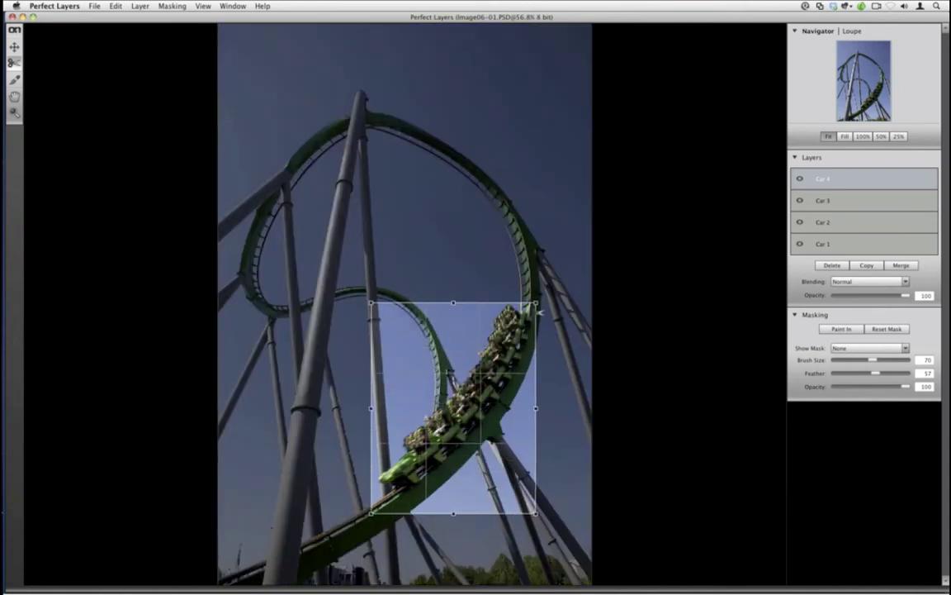
pyautogui.press('Return')
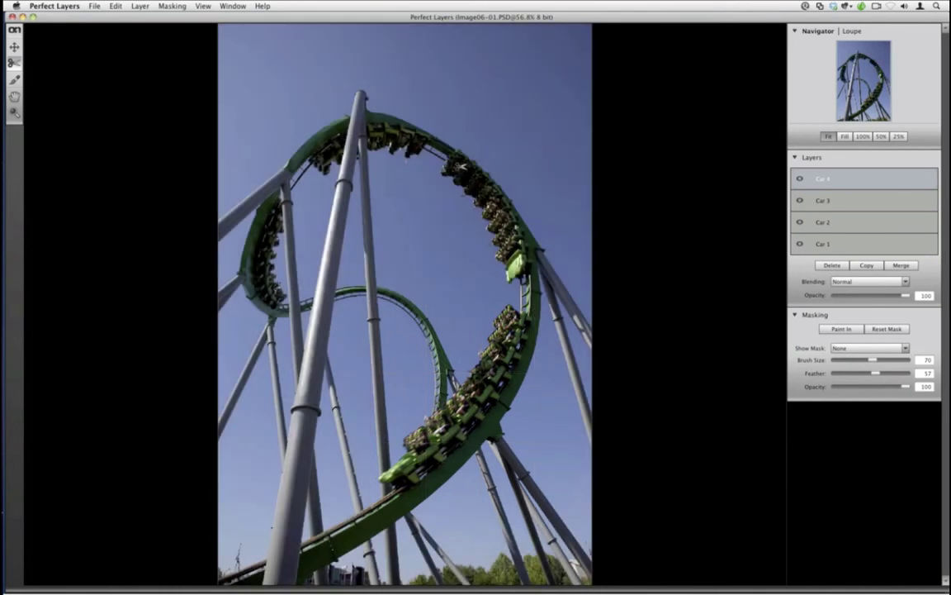
pyautogui.click(95, 5)
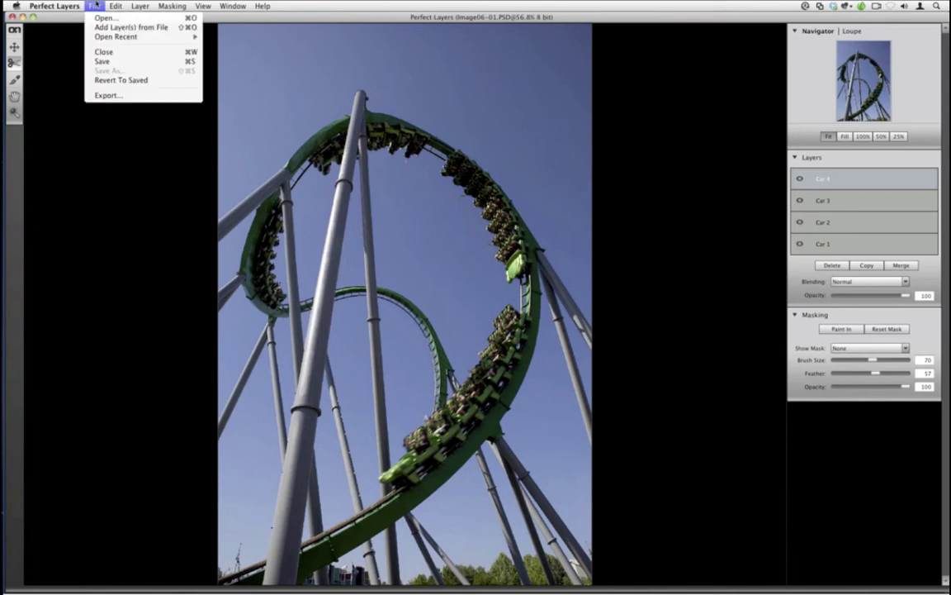
# Step: Begin a Jpeg export of the composite, then cancel the Export Image dialog
pyautogui.click(104, 96)
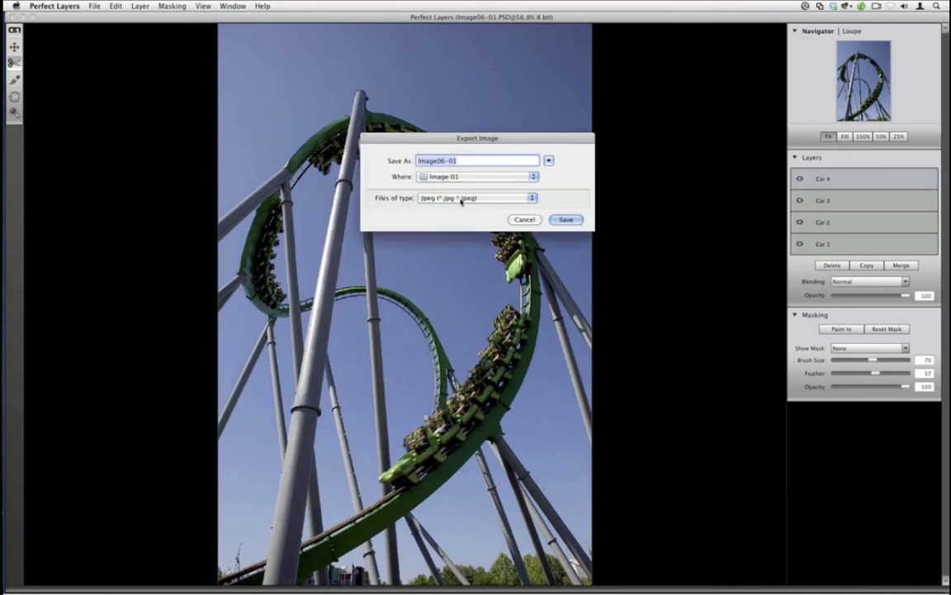
pyautogui.click(461, 202)
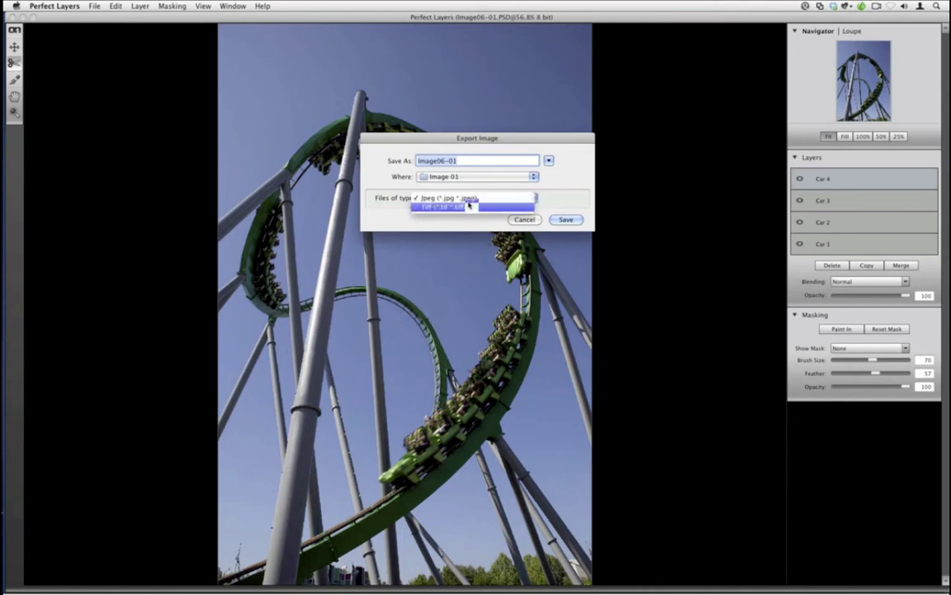
pyautogui.click(446, 199)
pyautogui.click(533, 220)
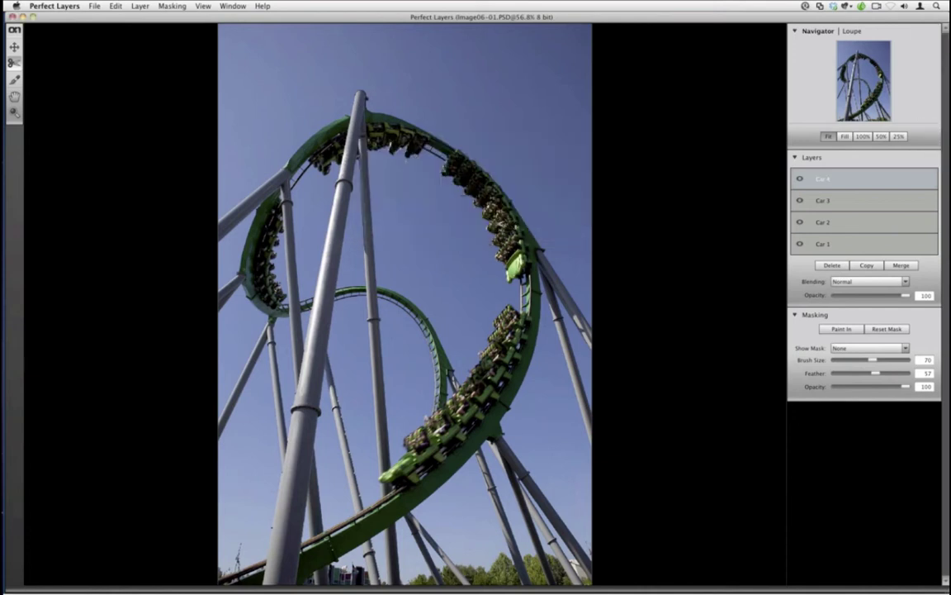
# Step: Save the layered Image06-01.PSD and close the document
pyautogui.click(94, 6)
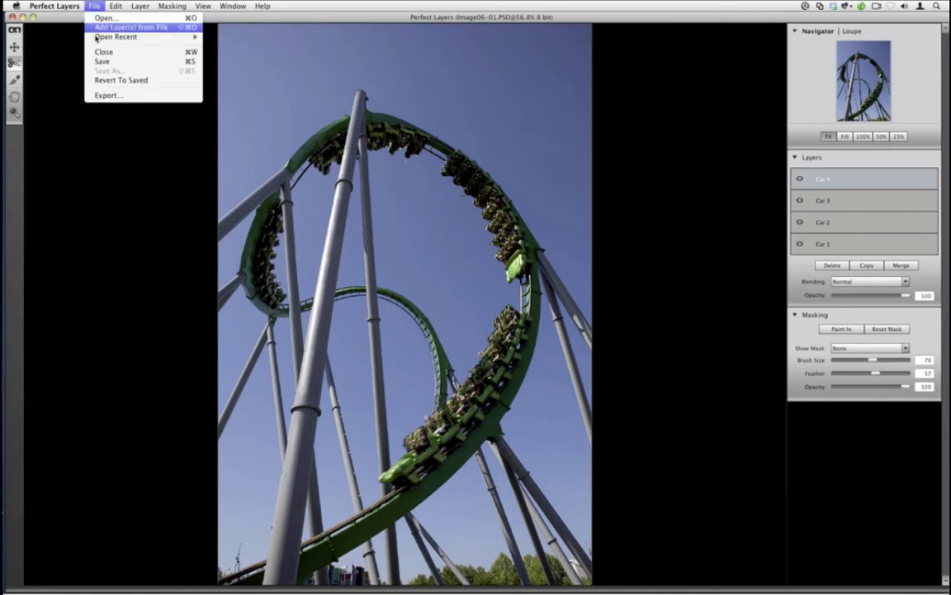
pyautogui.click(103, 61)
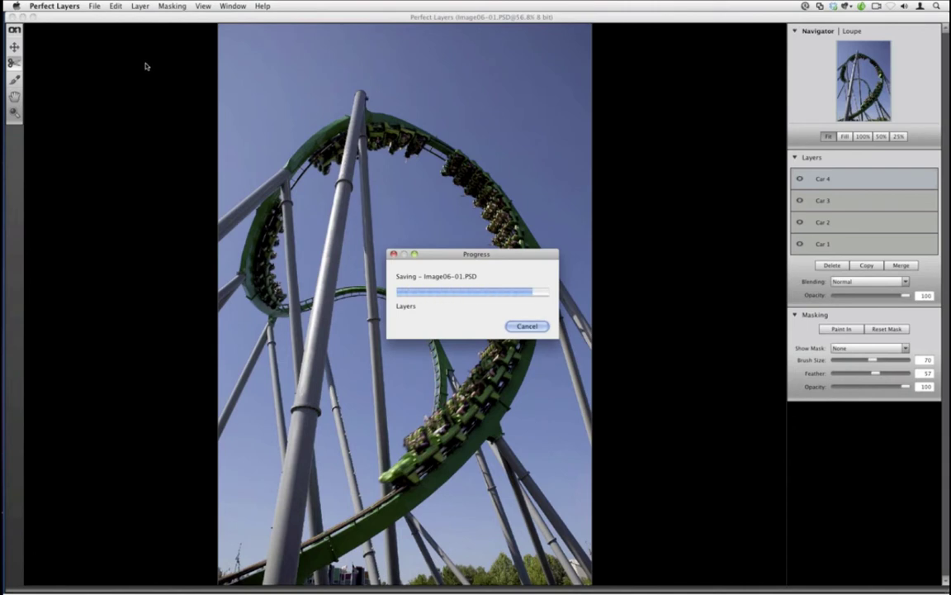
pyautogui.press('super+w')
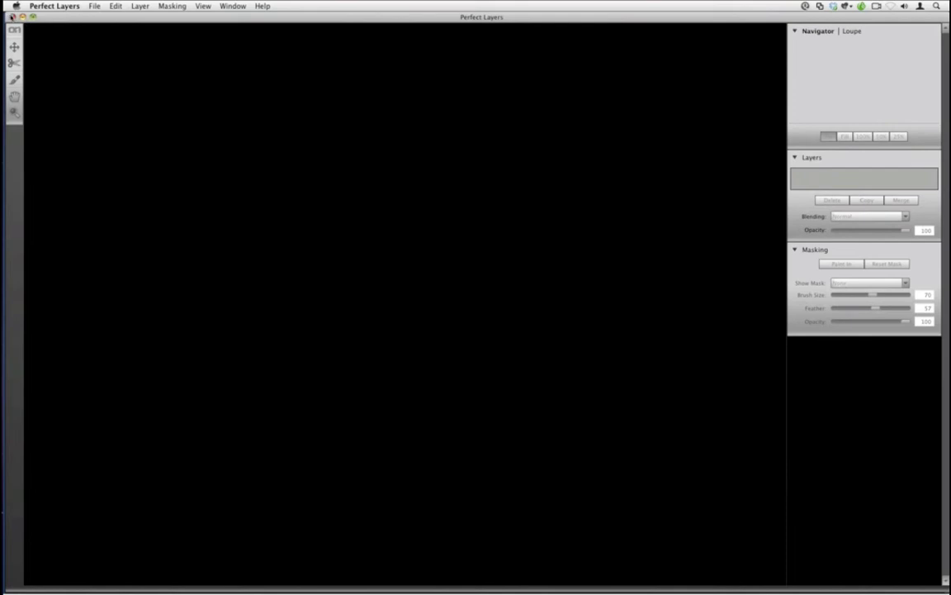
# Step: Return to Lightroom's Develop module and collapse the presets list
pyautogui.click(11, 17)
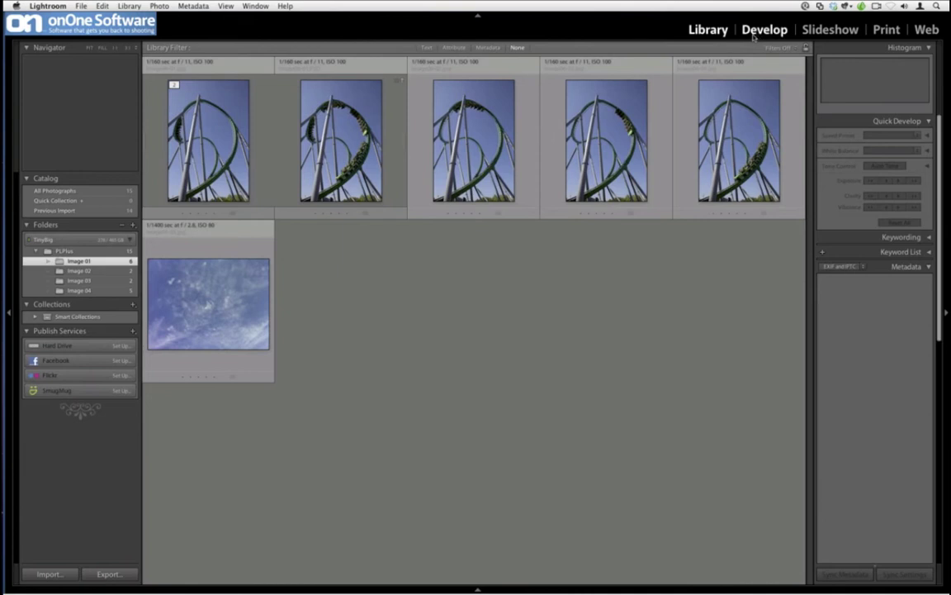
pyautogui.click(753, 35)
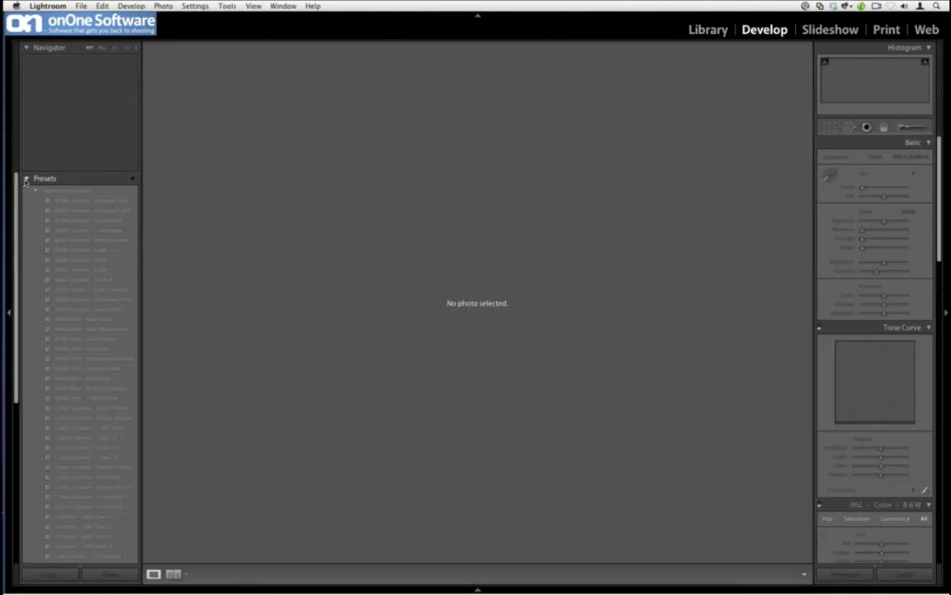
pyautogui.click(26, 179)
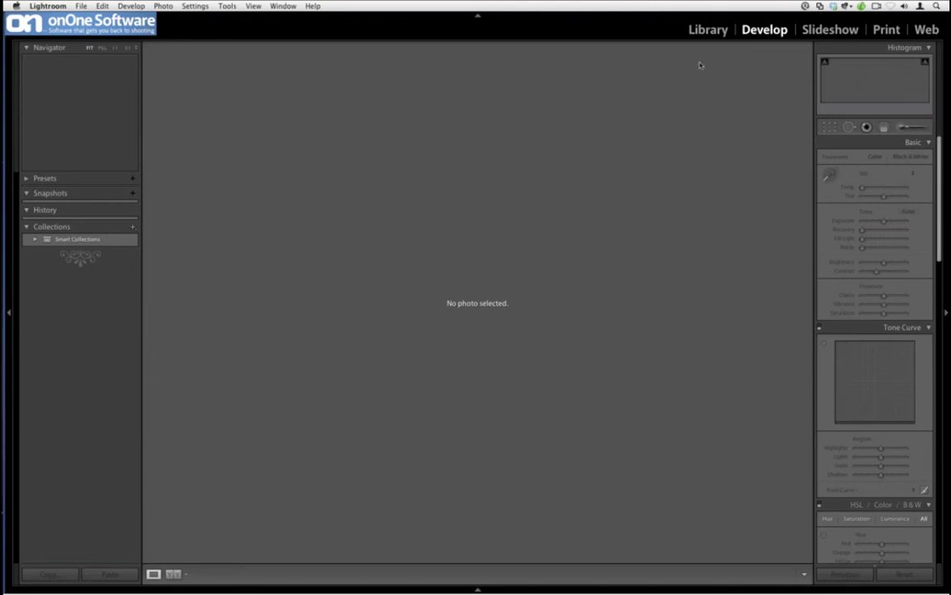
# Step: In the Library, view the Image06-01.PSD composite at full size, then return to the grid
pyautogui.click(709, 29)
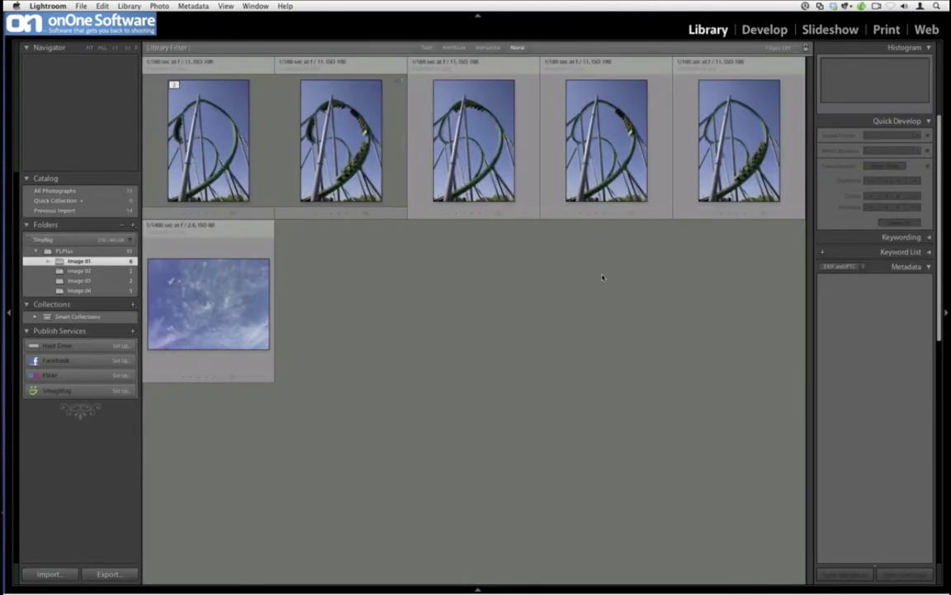
pyautogui.click(357, 165)
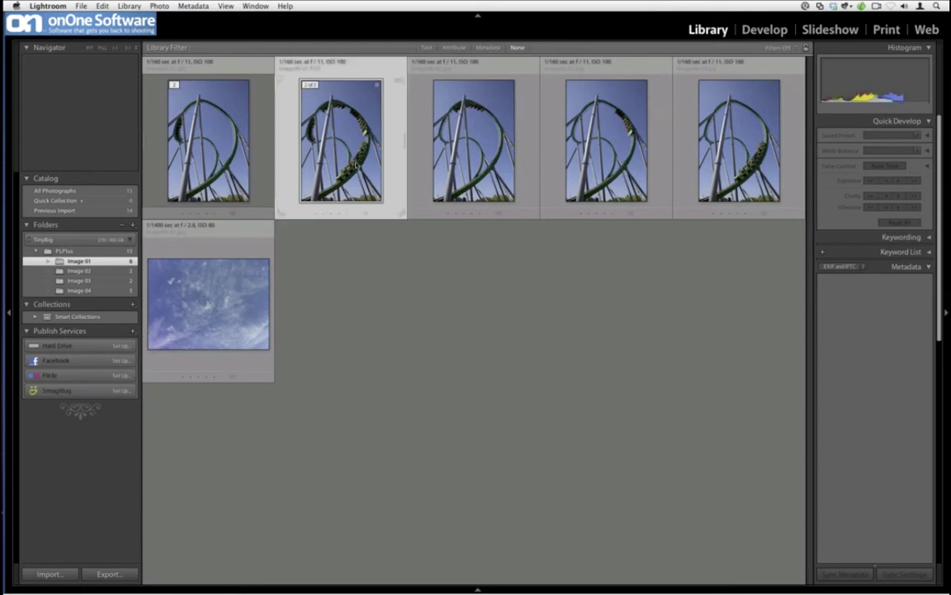
pyautogui.doubleClick(357, 165)
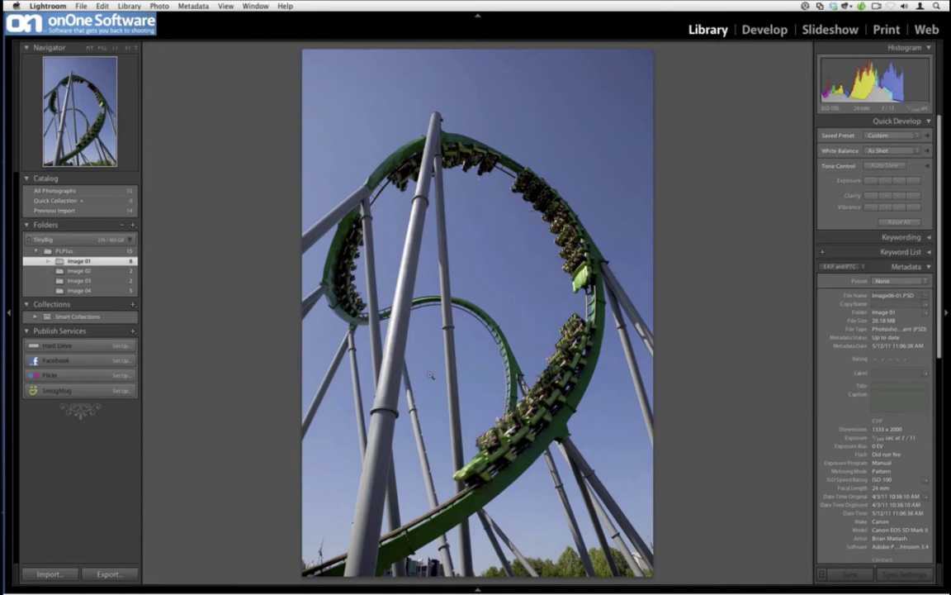
pyautogui.press('g')
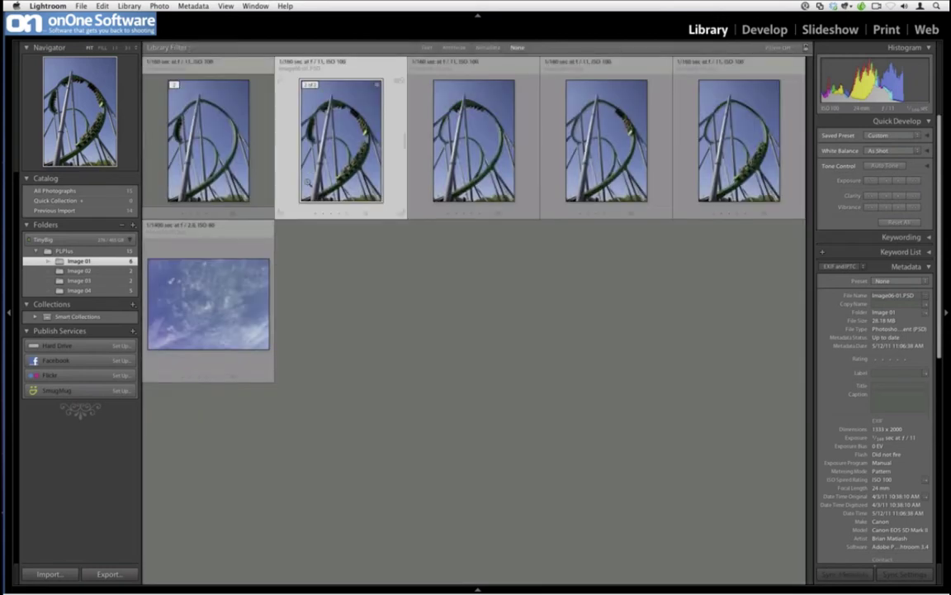
pyautogui.press('e')
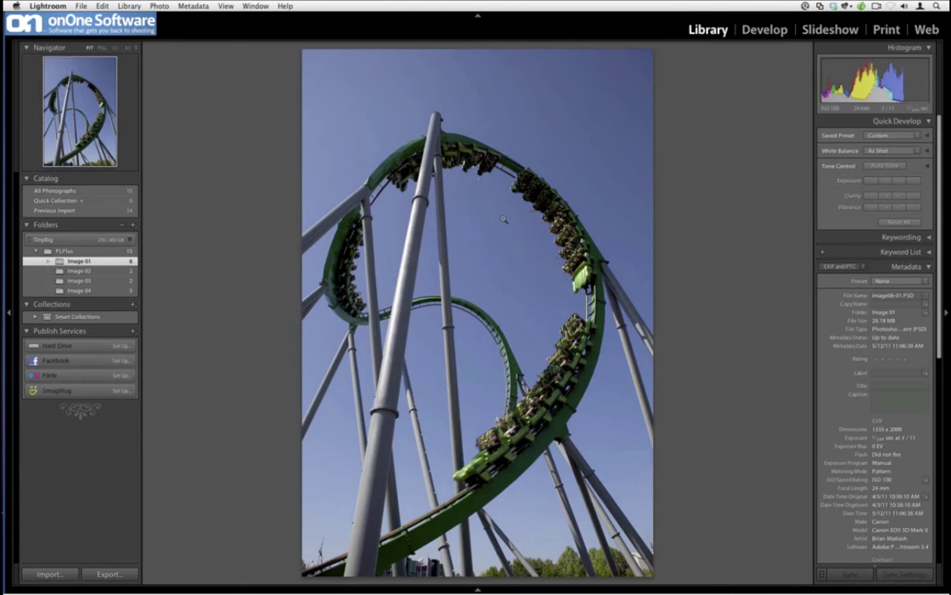
# Step: View the cloudy sky photo Image06-05.jpg in Loupe view, then go back to Grid view
pyautogui.press('g')
pyautogui.click(221, 308)
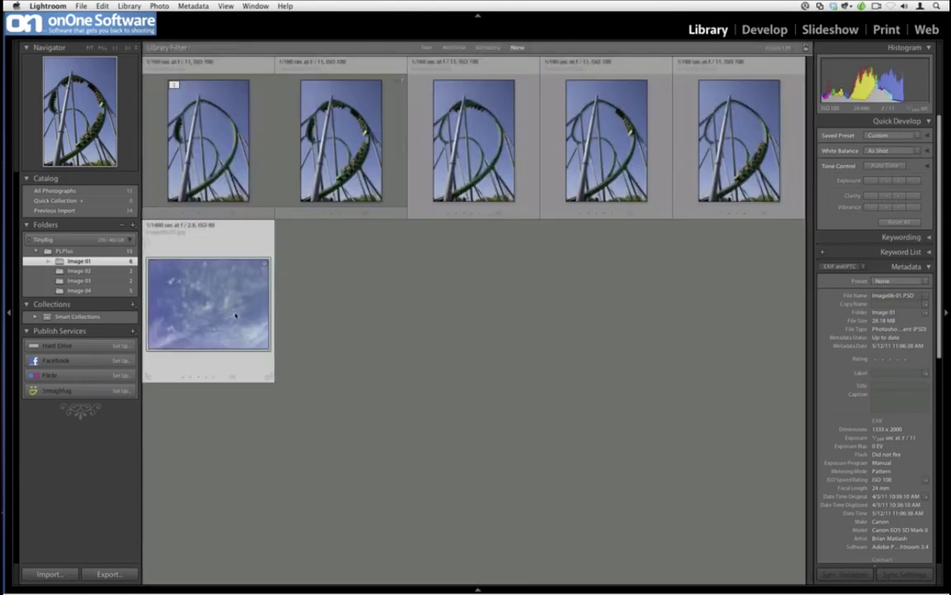
pyautogui.doubleClick(234, 312)
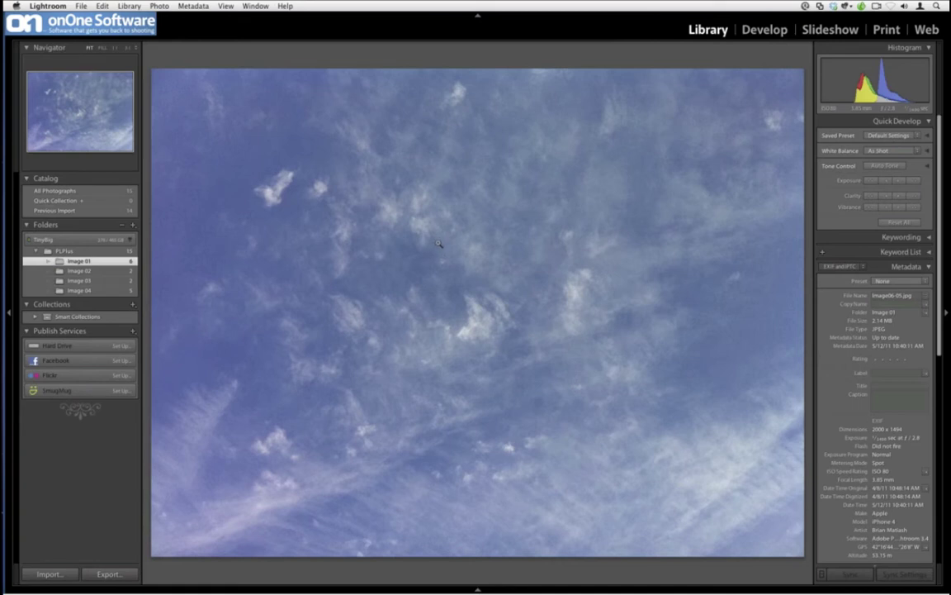
pyautogui.press('g')
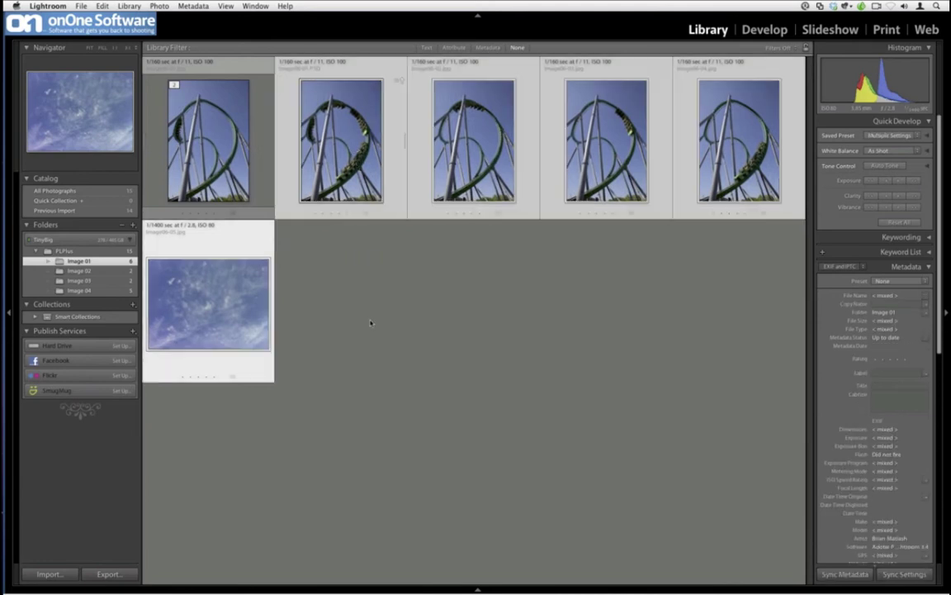
# Step: Select the Image06-01.PSD composite together with the Image06-05.jpg sky photo
pyautogui.click(372, 324)
pyautogui.click(294, 136)
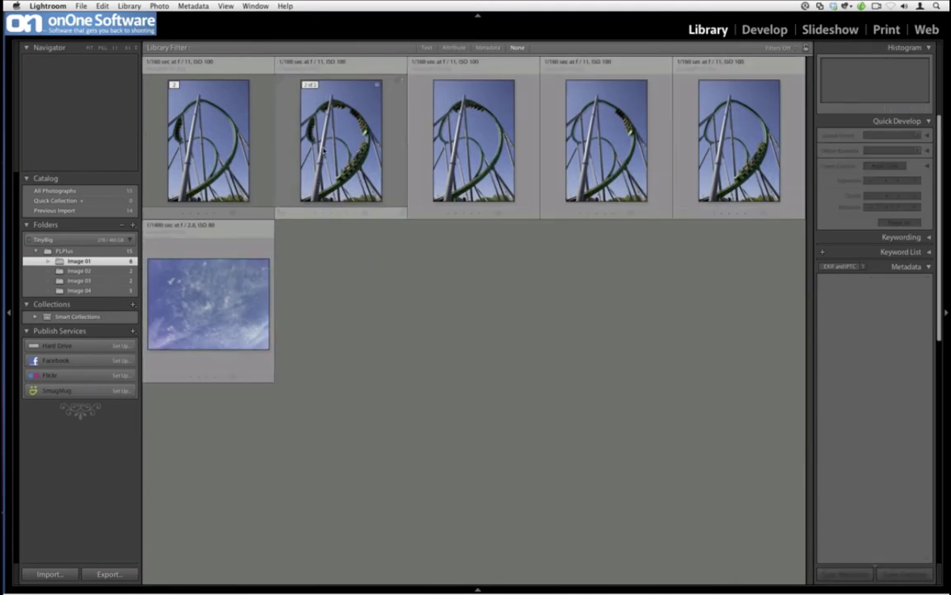
pyautogui.keyDown('super'); pyautogui.click(242, 263); pyautogui.keyUp('super')
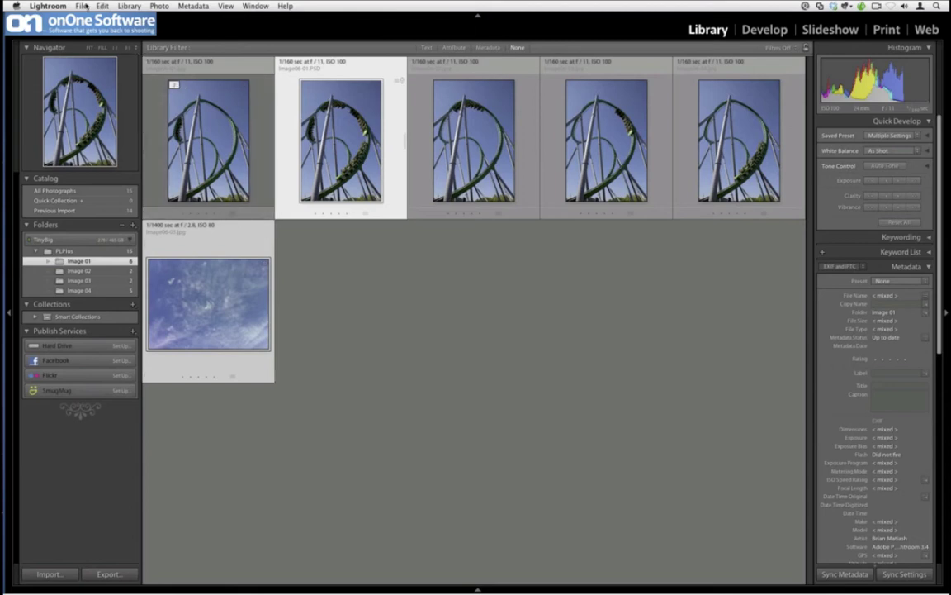
# Step: Send both photos to Adobe Photoshop CS5, choosing Edit Original
pyautogui.click(81, 7)
pyautogui.moveTo(159, 7)
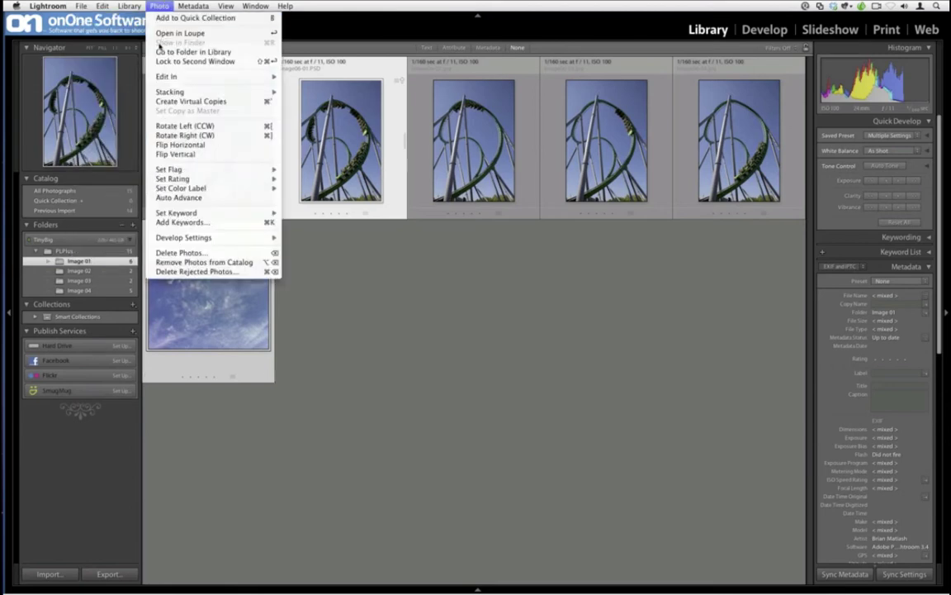
pyautogui.moveTo(256, 76)
pyautogui.click(295, 80)
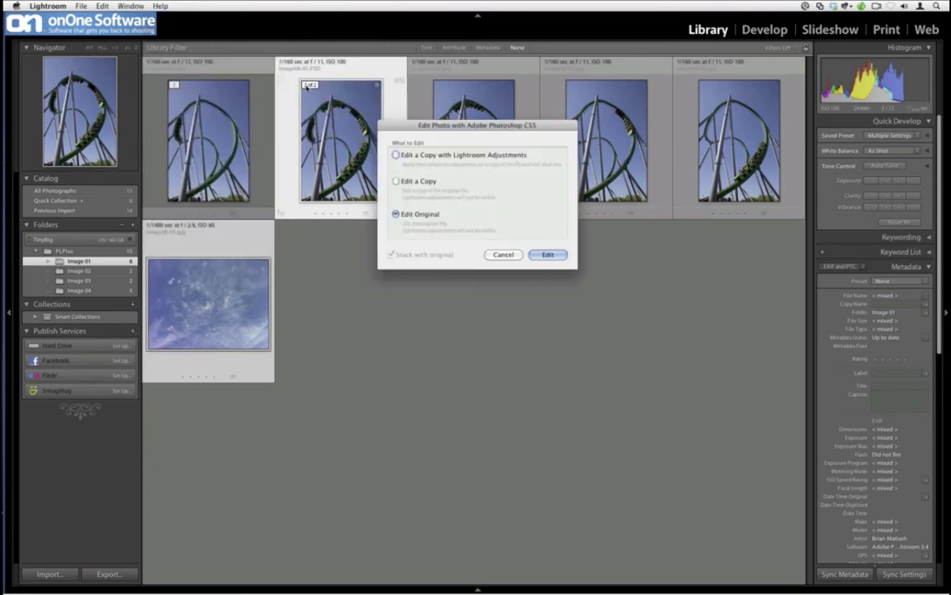
pyautogui.click(541, 255)
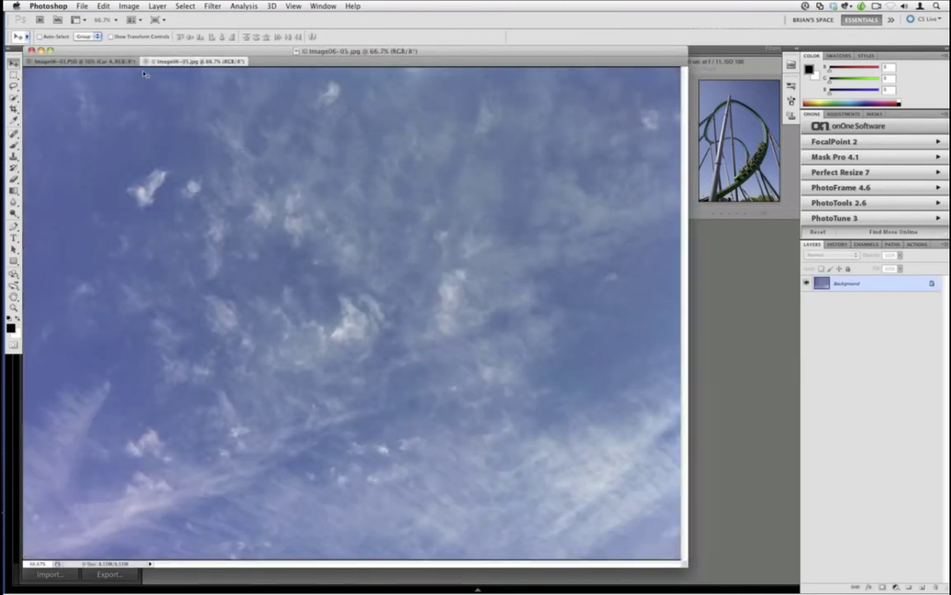
# Step: Bring the Image06-05.jpg sky photo to the front and open the Filter menu
pyautogui.click(129, 63)
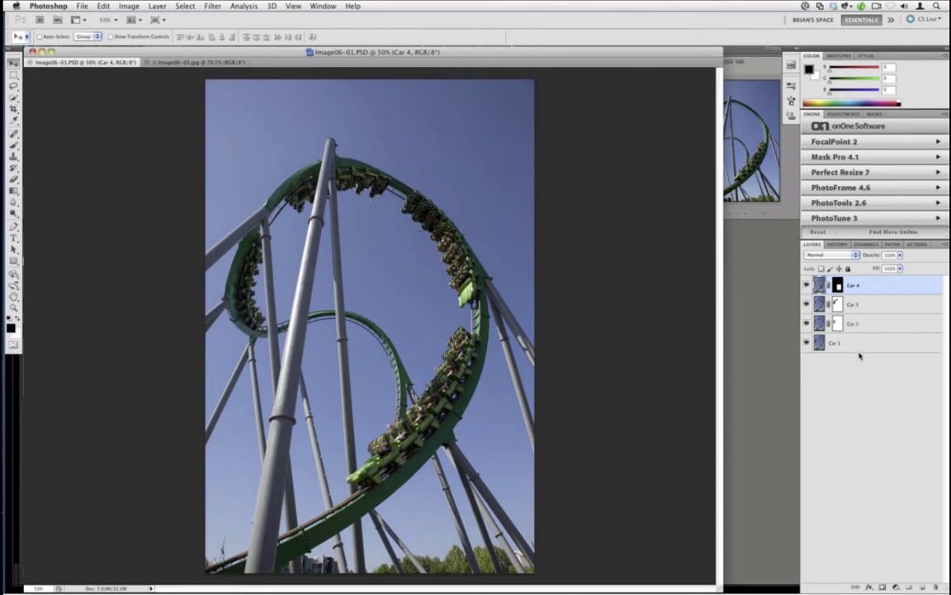
pyautogui.click(228, 62)
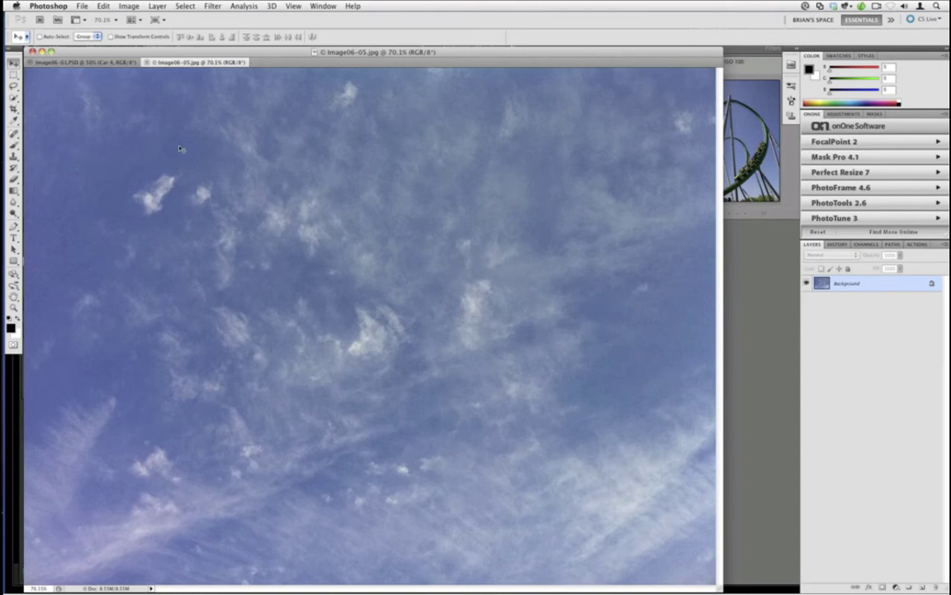
pyautogui.click(212, 6)
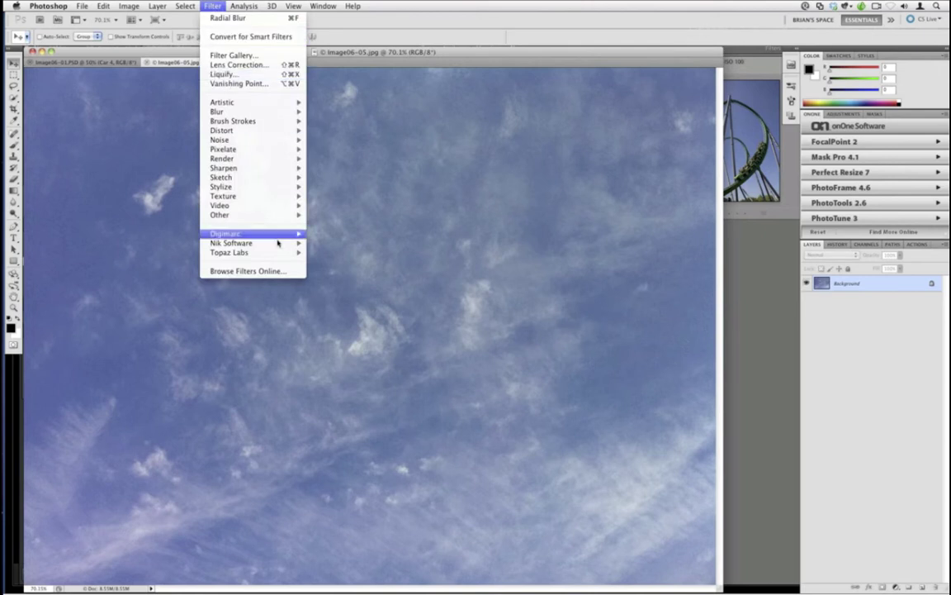
# Step: Apply Topaz DeNoise 5's JPEG - moderate preset to the sky photo and accept it
pyautogui.moveTo(289, 252)
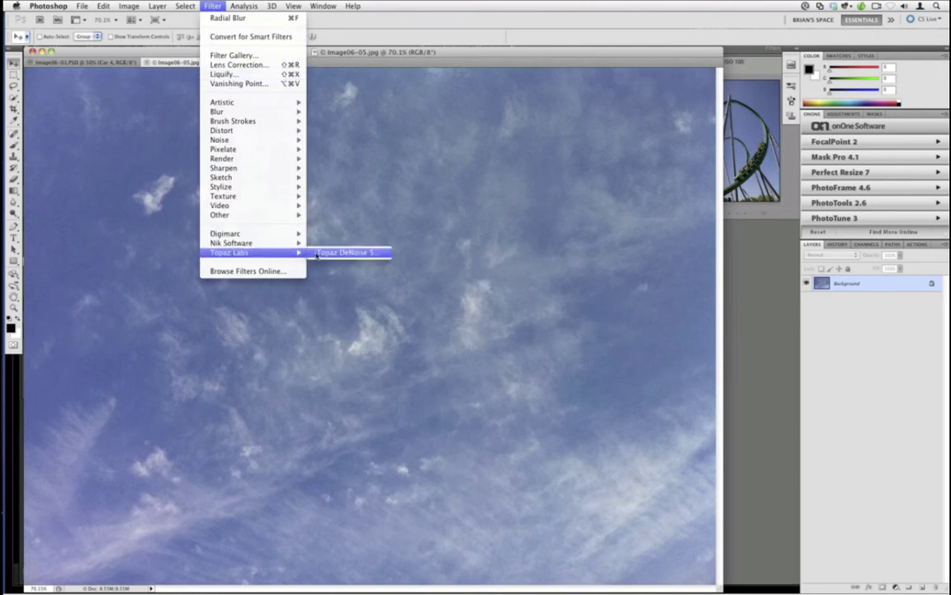
pyautogui.click(318, 254)
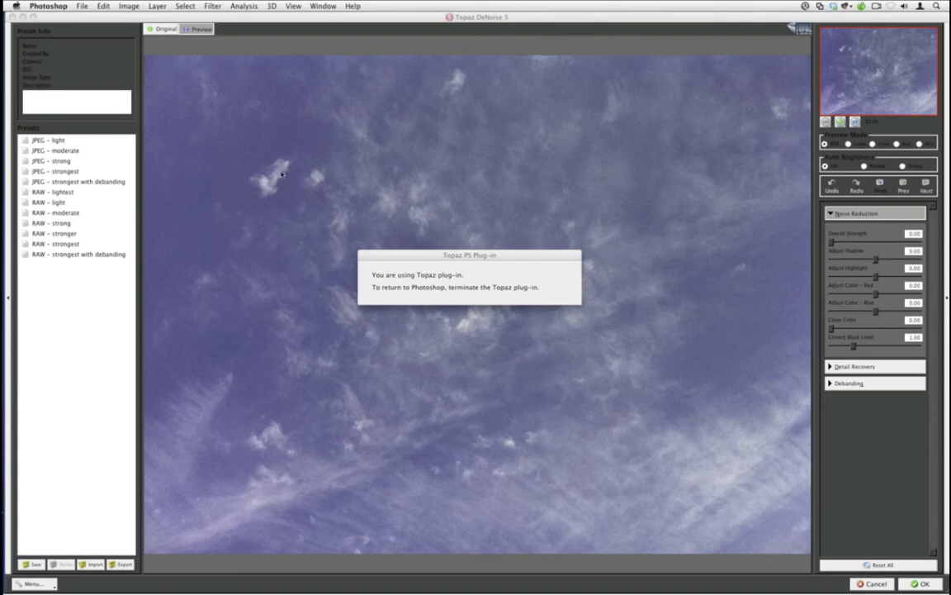
pyautogui.click(99, 162)
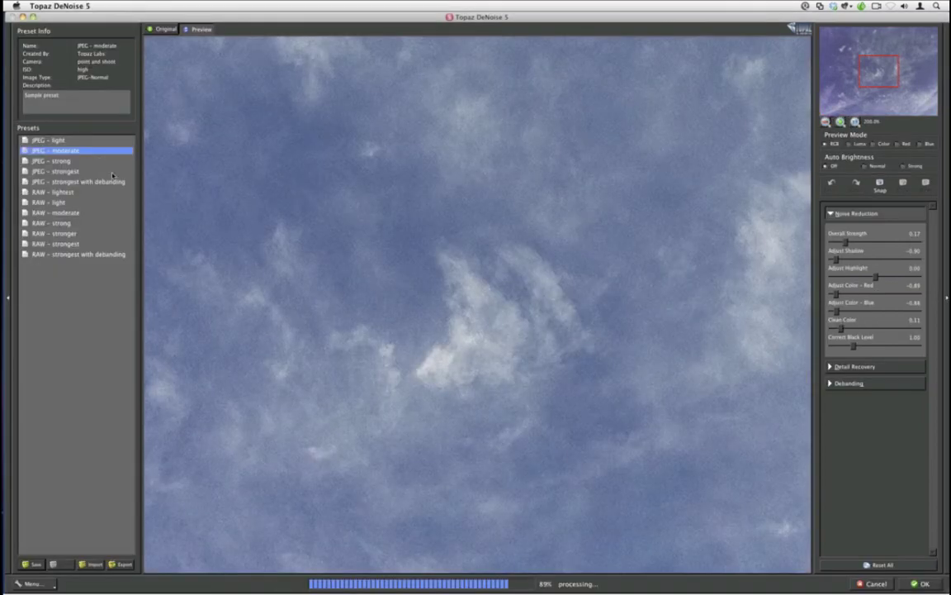
pyautogui.click(921, 584)
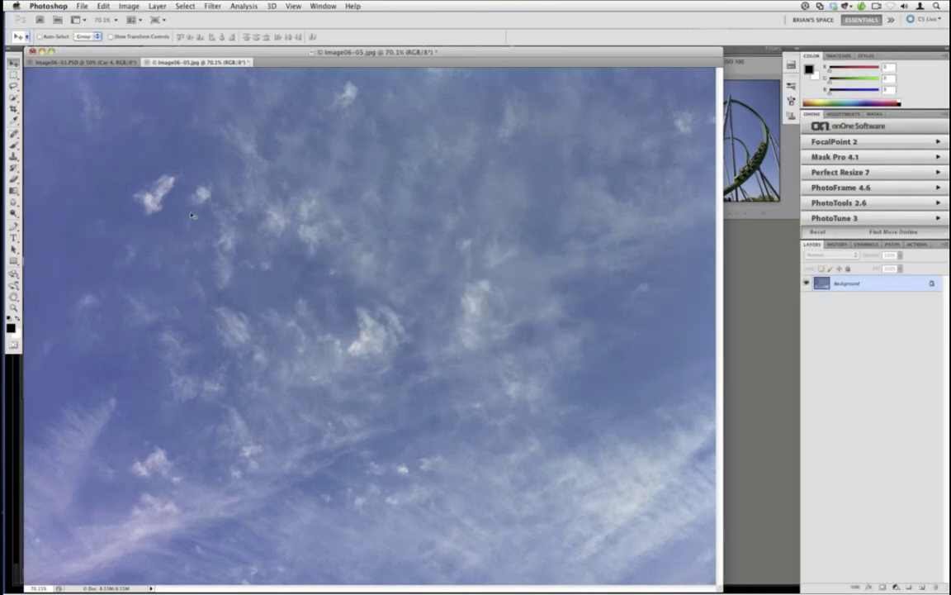
# Step: Bring the Image06-01.PSD document to the front and open the Layer menu
pyautogui.click(97, 64)
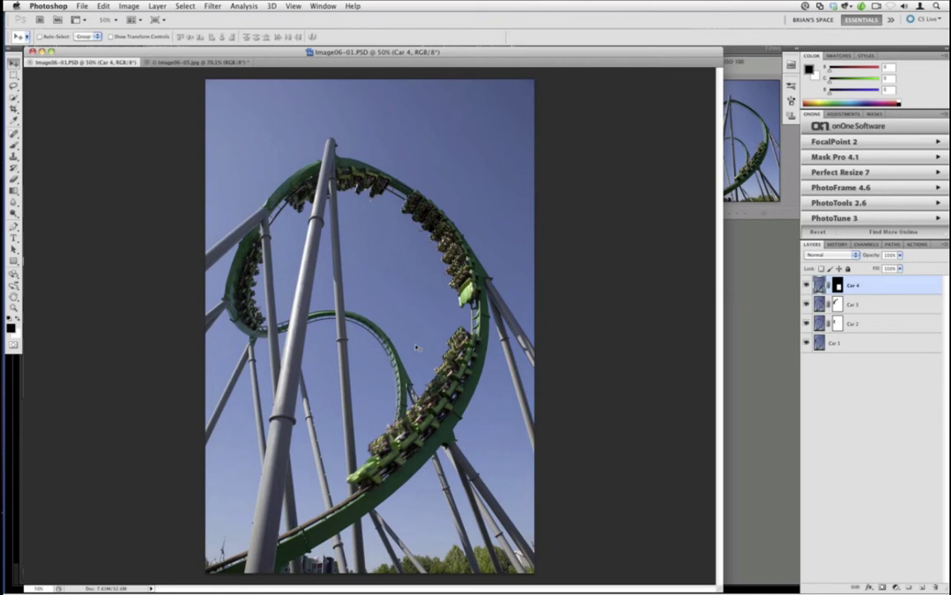
pyautogui.click(157, 6)
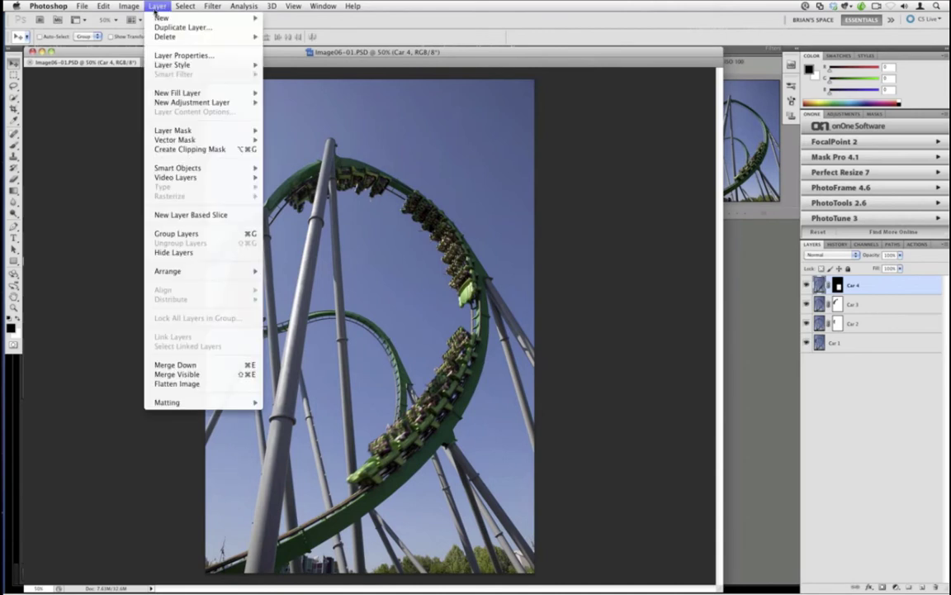
# Step: Stamp the visible layers into a new Layer 1, check History, then hide Car 1 through Car 4
pyautogui.keyDown('alt'); pyautogui.click(210, 375); pyautogui.keyUp('alt')
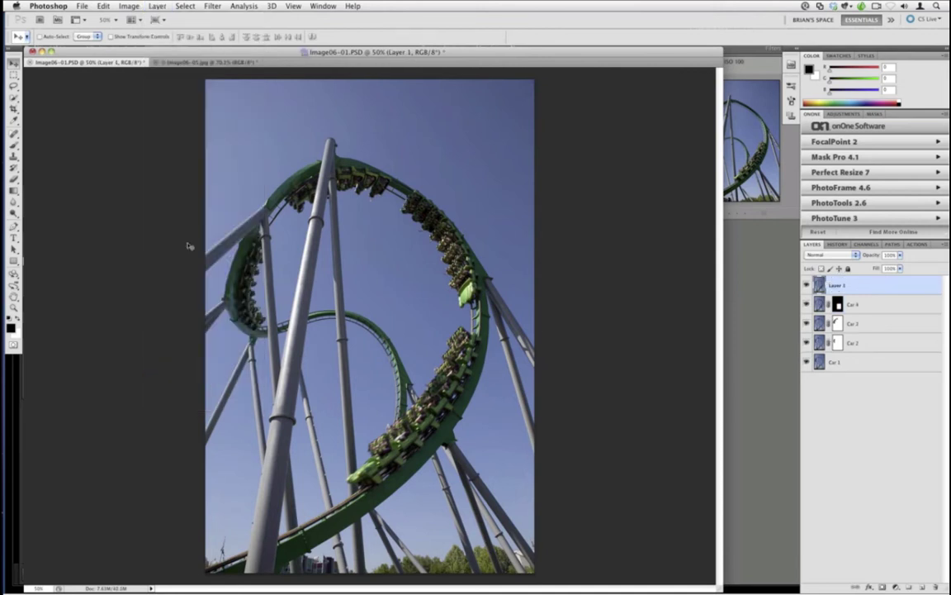
pyautogui.click(158, 5)
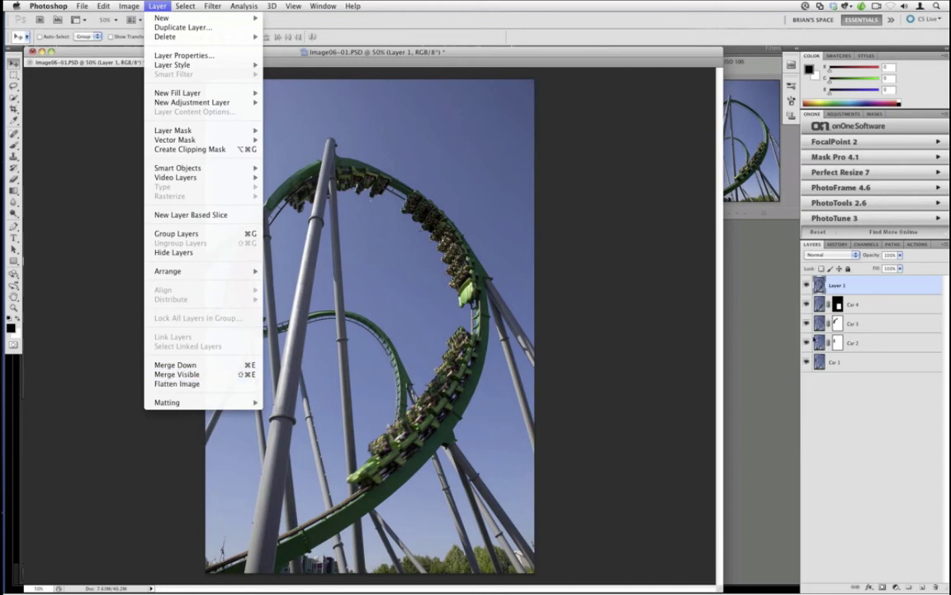
pyautogui.press('Escape')
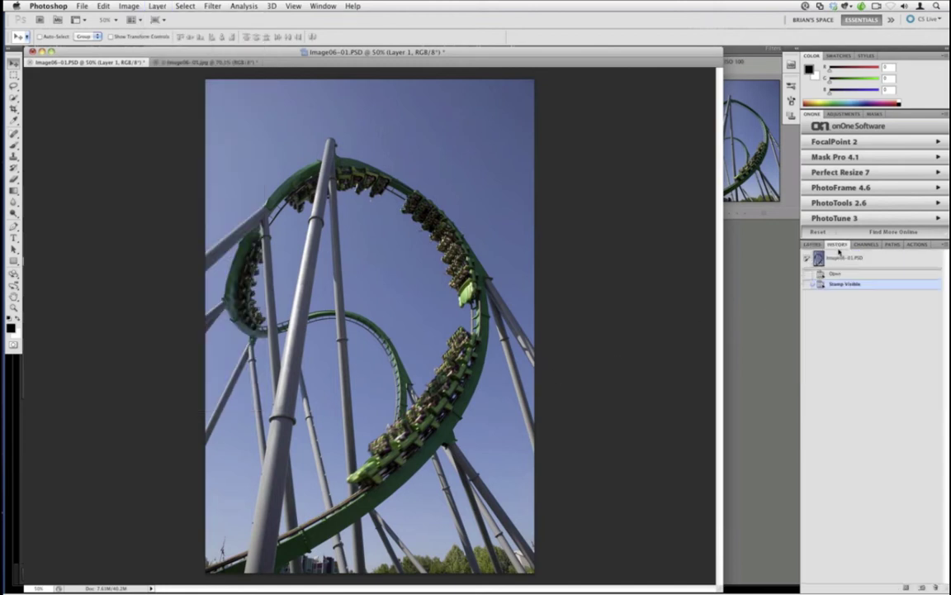
pyautogui.click(837, 245)
pyautogui.click(813, 245)
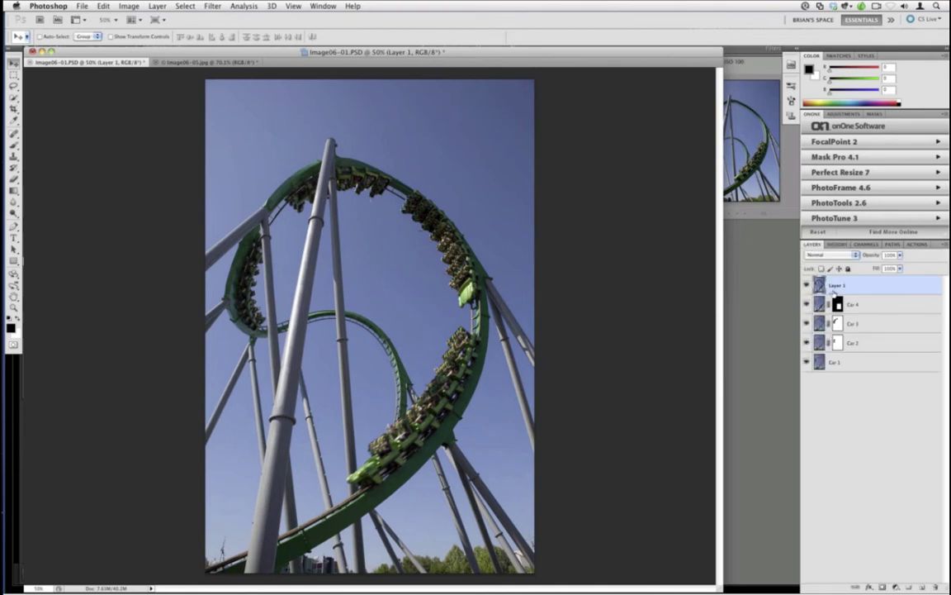
pyautogui.moveTo(808, 304); pyautogui.dragTo(807, 362)
# Step: Select all of Image06-05.jpg, rotate it 90° clockwise and fit it on screen
pyautogui.click(198, 63)
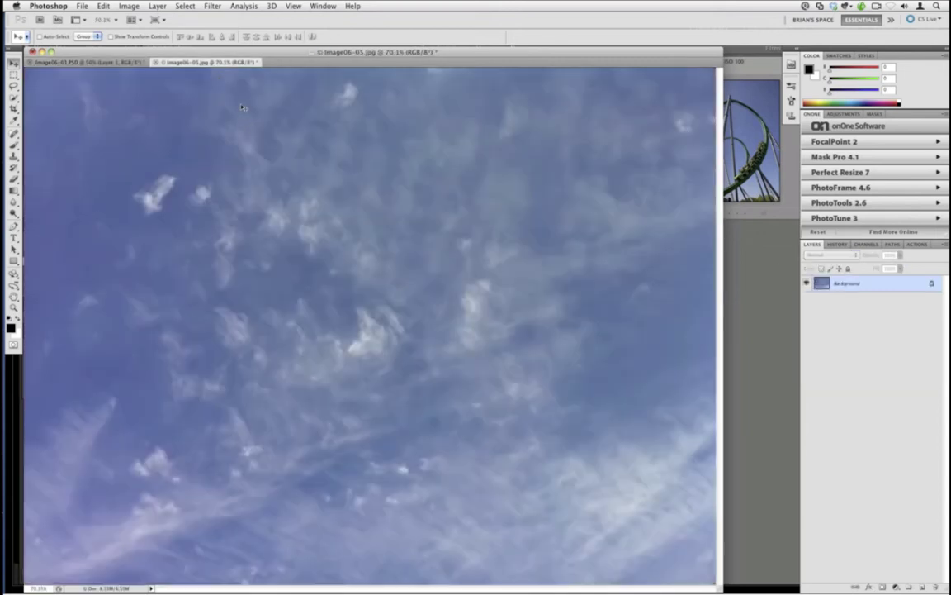
pyautogui.press('super+a')
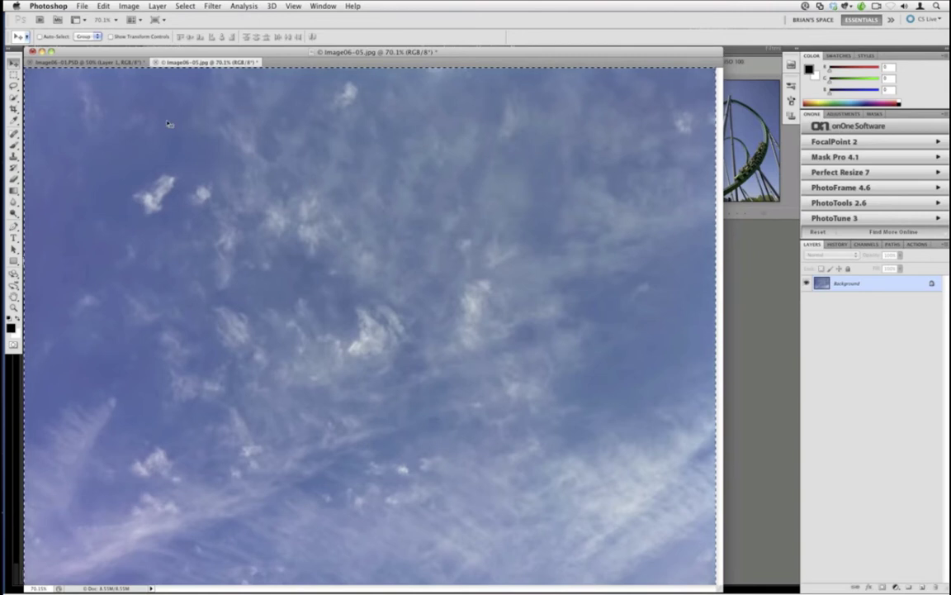
pyautogui.moveTo(149, 112); pyautogui.dragTo(139, 103)
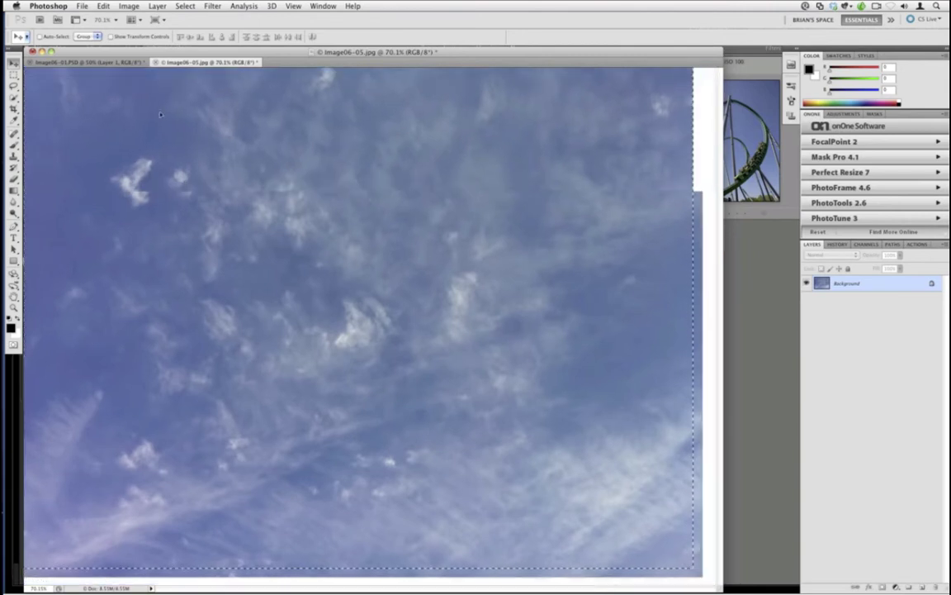
pyautogui.click(133, 5)
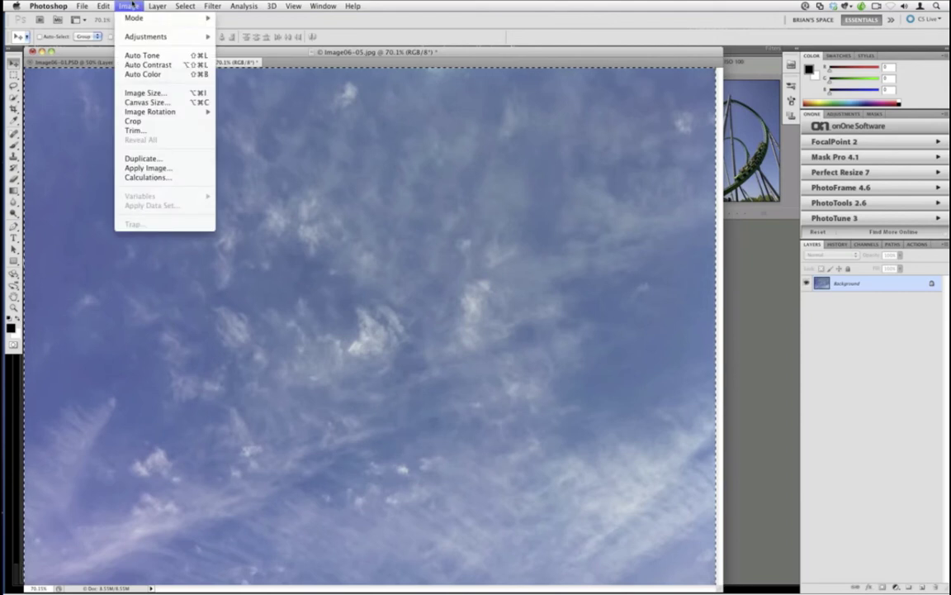
pyautogui.moveTo(186, 112)
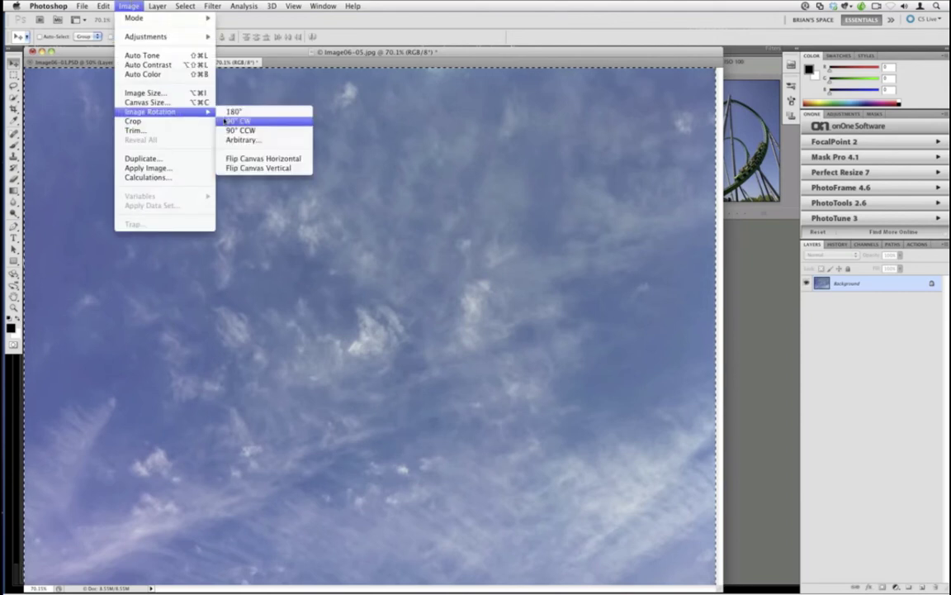
pyautogui.click(228, 130)
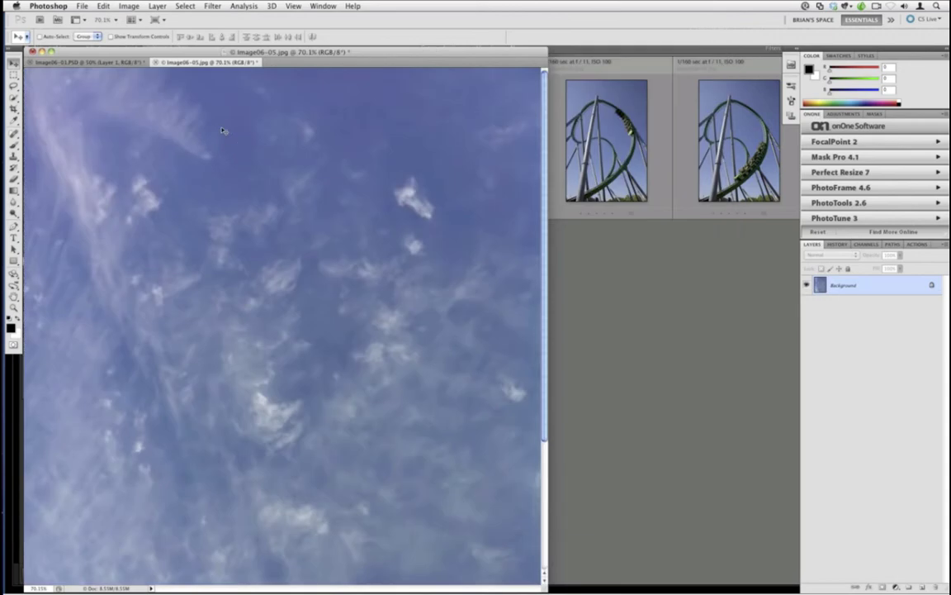
pyautogui.press('super+0')
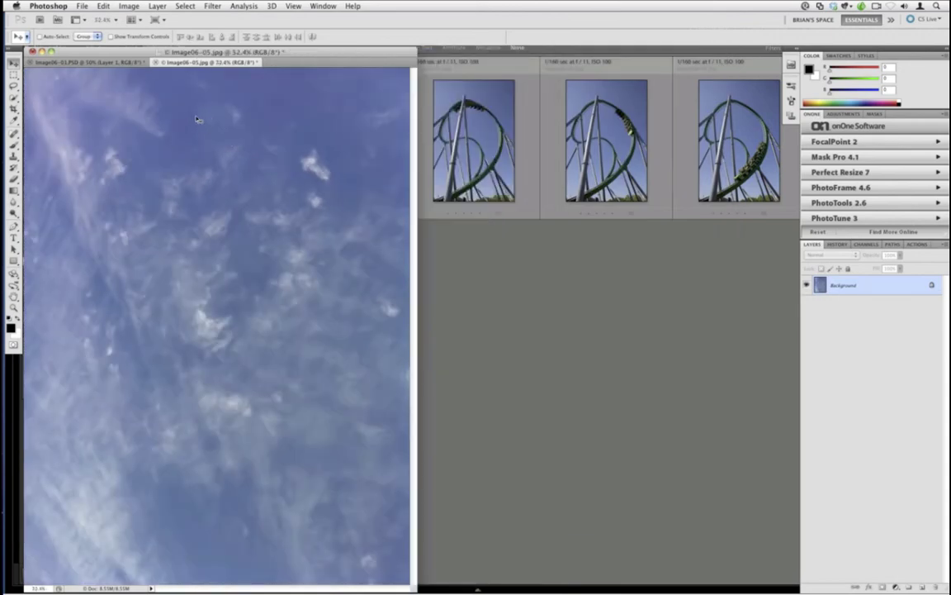
# Step: Copy the rotated sky into Image06-01.PSD and fit that document to the screen
pyautogui.moveTo(197, 119); pyautogui.dragTo(158, 104)
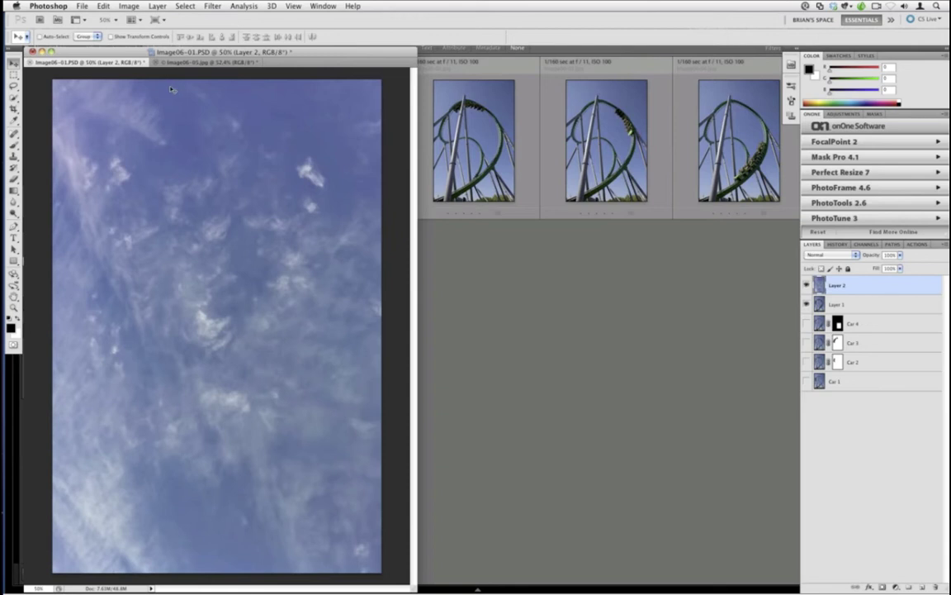
pyautogui.press('super+0')
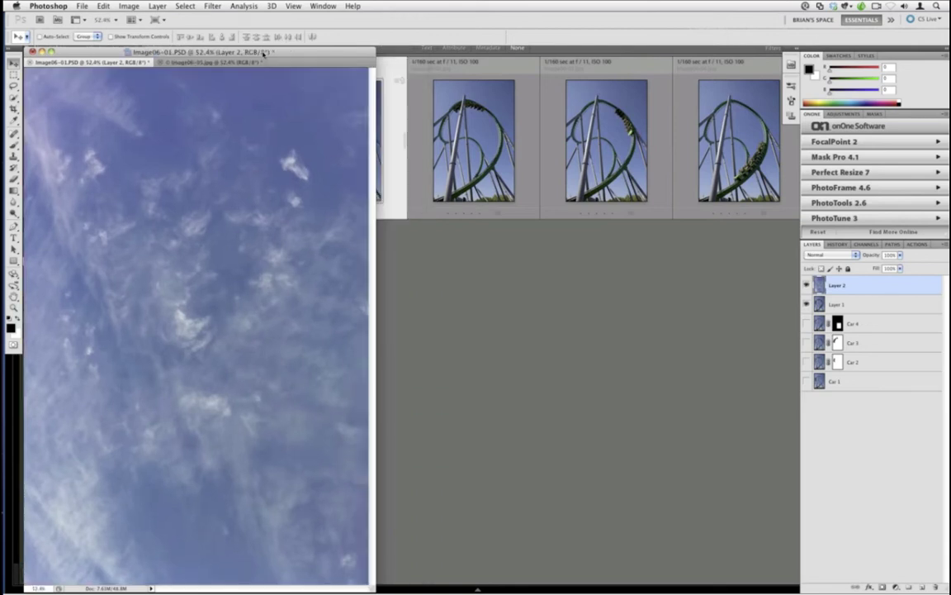
pyautogui.moveTo(239, 50); pyautogui.dragTo(467, 50)
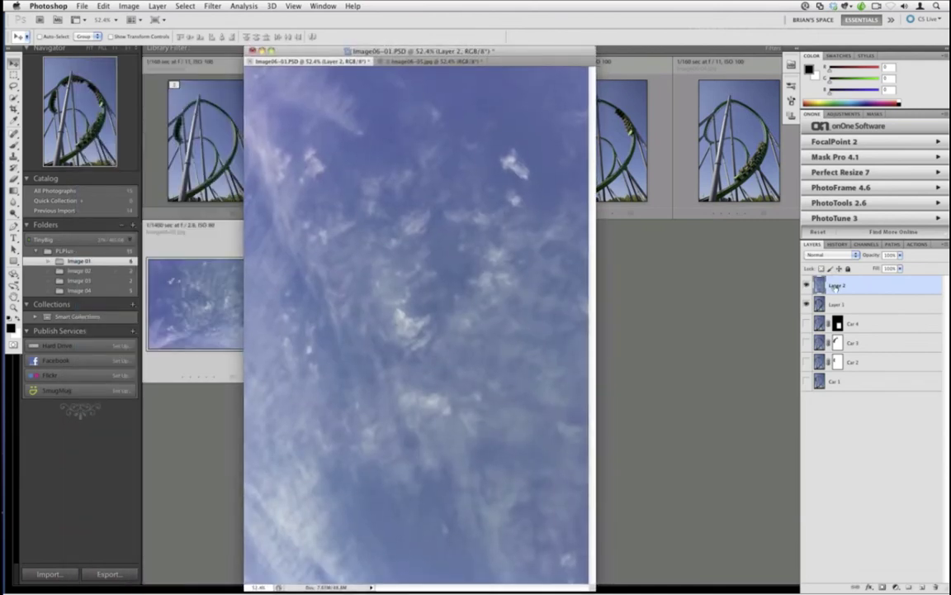
# Step: Move the sky layer below Layer 1 and give Layer 1 a white layer mask
pyautogui.moveTo(836, 284); pyautogui.dragTo(833, 297)
pyautogui.click(835, 285)
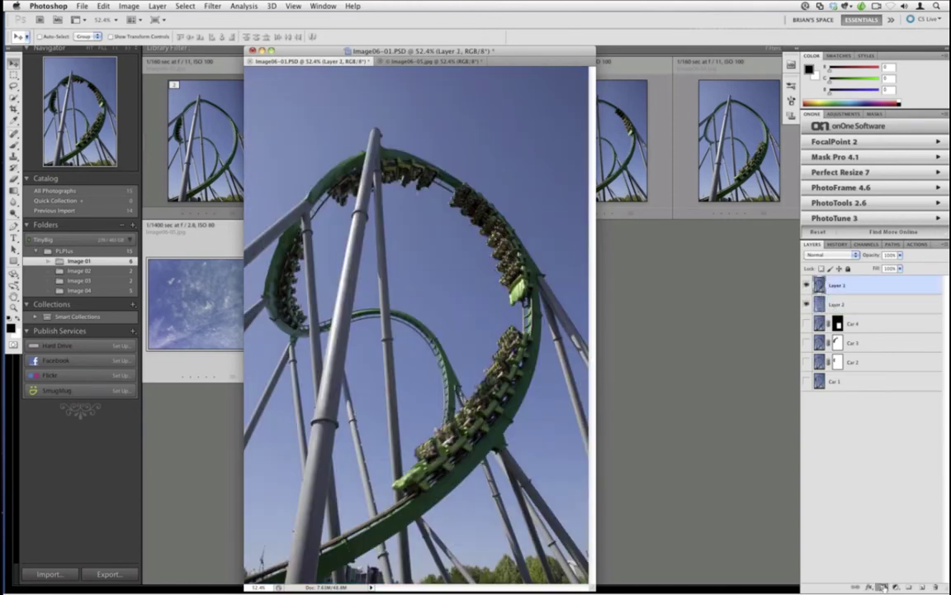
pyautogui.click(882, 586)
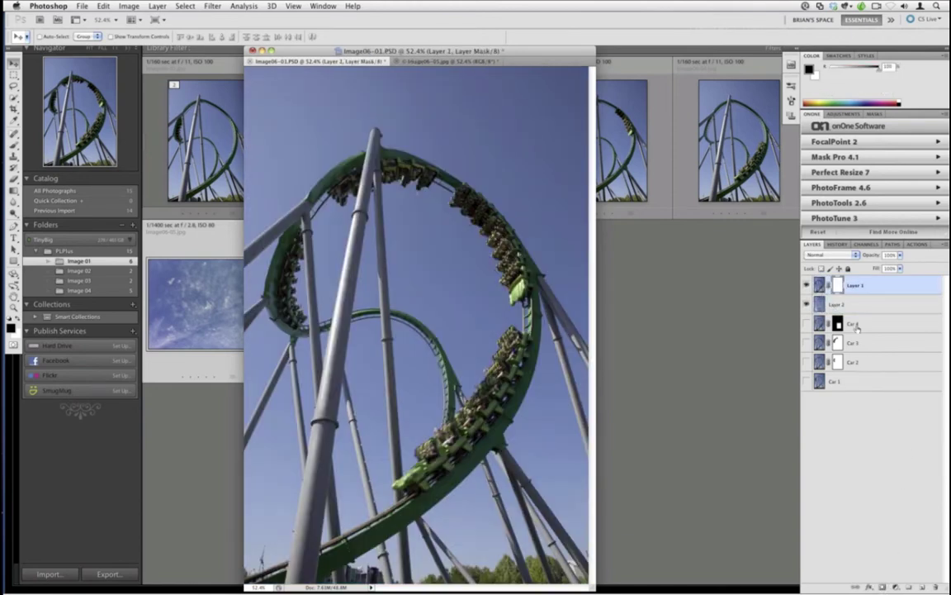
# Step: Launch Mask Pro 4.1 on Layer 1, zoom its image window to fill the screen, and pick a brush
pyautogui.click(846, 157)
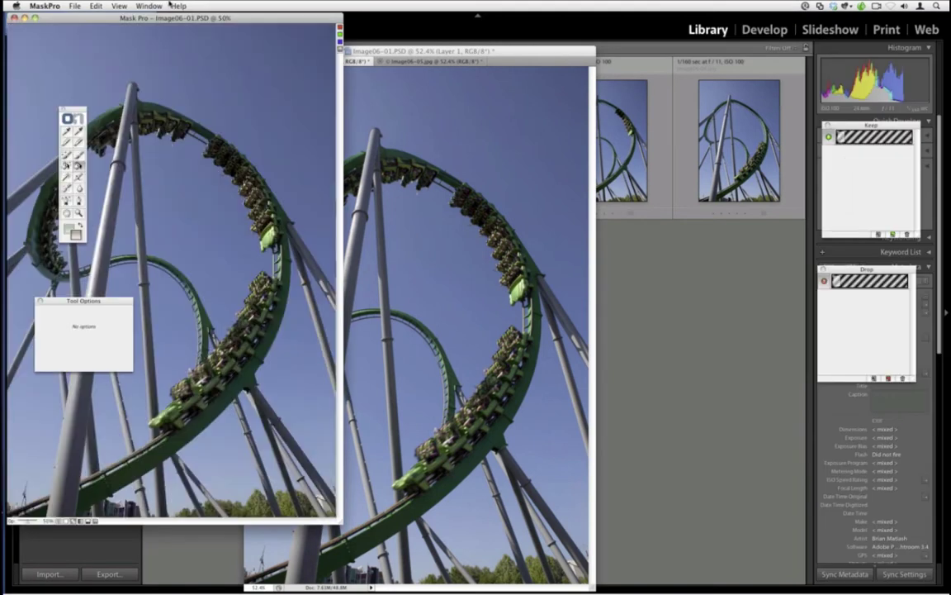
pyautogui.click(147, 5)
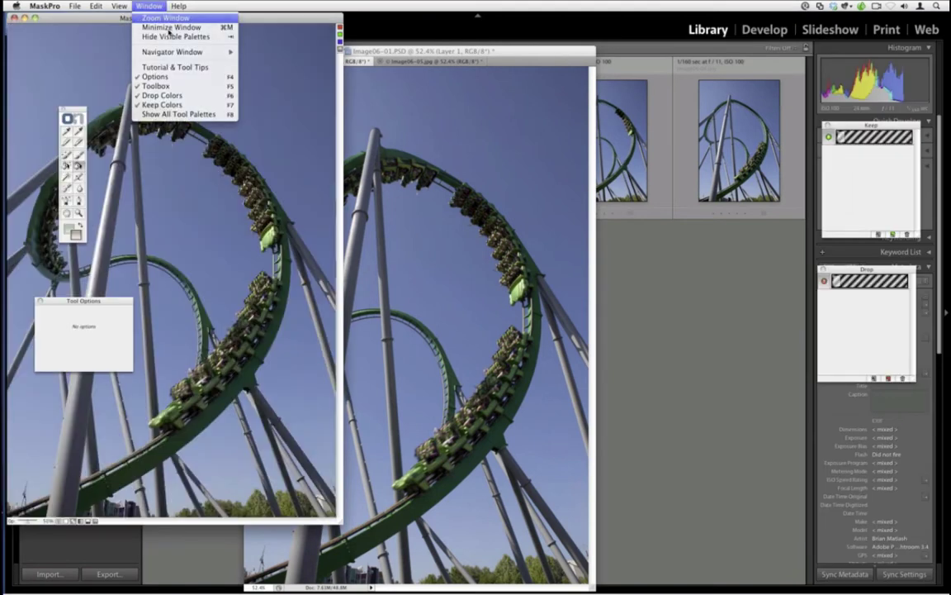
pyautogui.click(157, 19)
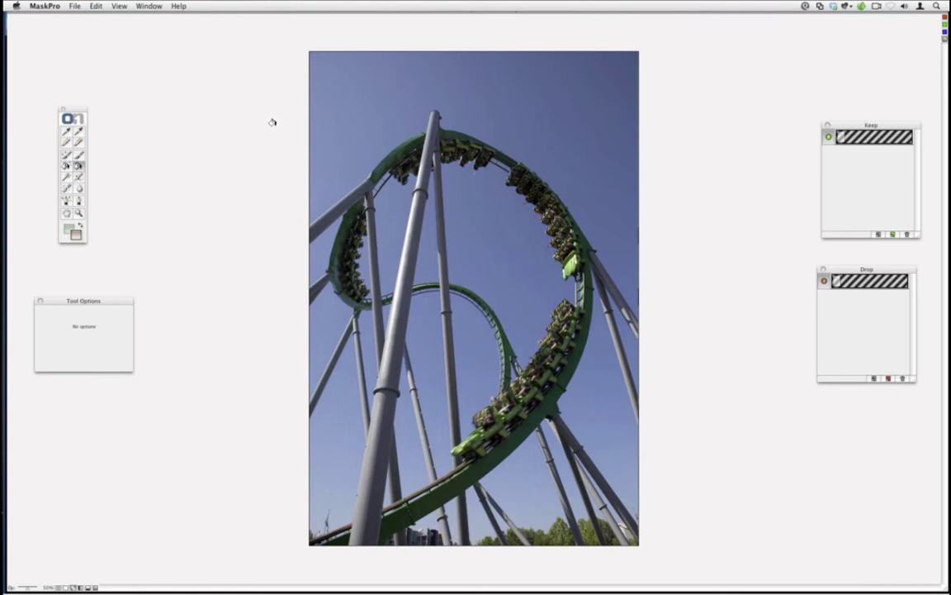
pyautogui.click(78, 155)
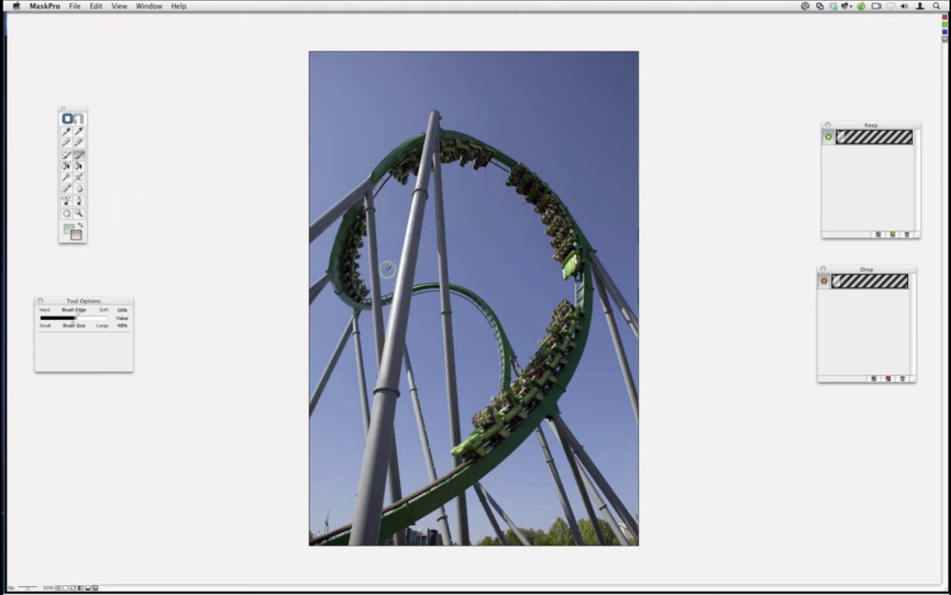
# Step: Trace the sky/coaster edge over the top of the loop with a smaller, harder Edge Highlighter
pyautogui.press('[')
pyautogui.hotkey('shift', ']')
pyautogui.moveTo(633, 283); pyautogui.dragTo(560, 169)
pyautogui.moveTo(516, 136)
pyautogui.mouseDown()
pyautogui.moveTo(446, 98)
pyautogui.moveTo(419, 102)
pyautogui.moveTo(314, 188)
pyautogui.mouseUp()
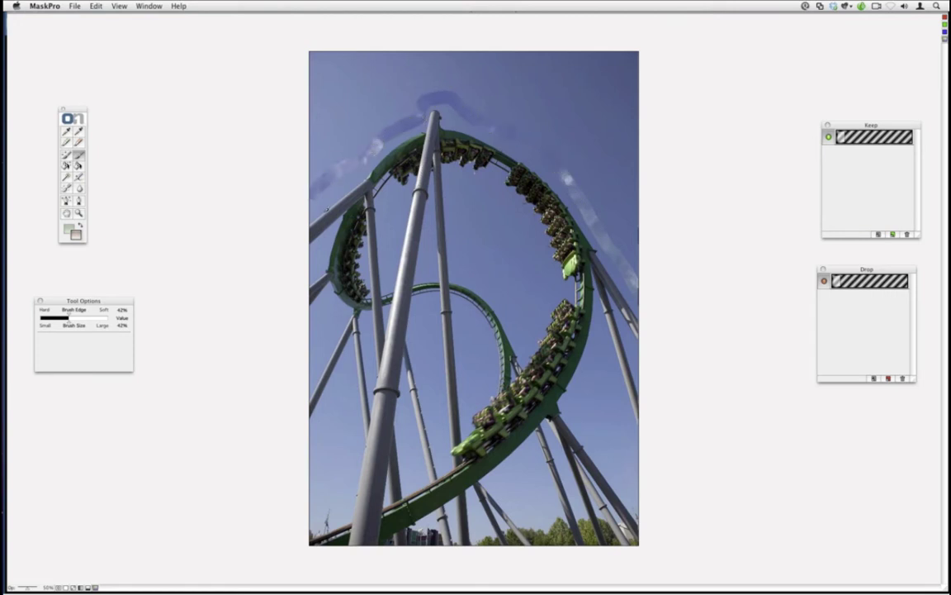
# Step: Fill the sky beyond the traced edge so the cloudy sky shows through
pyautogui.click(78, 166)
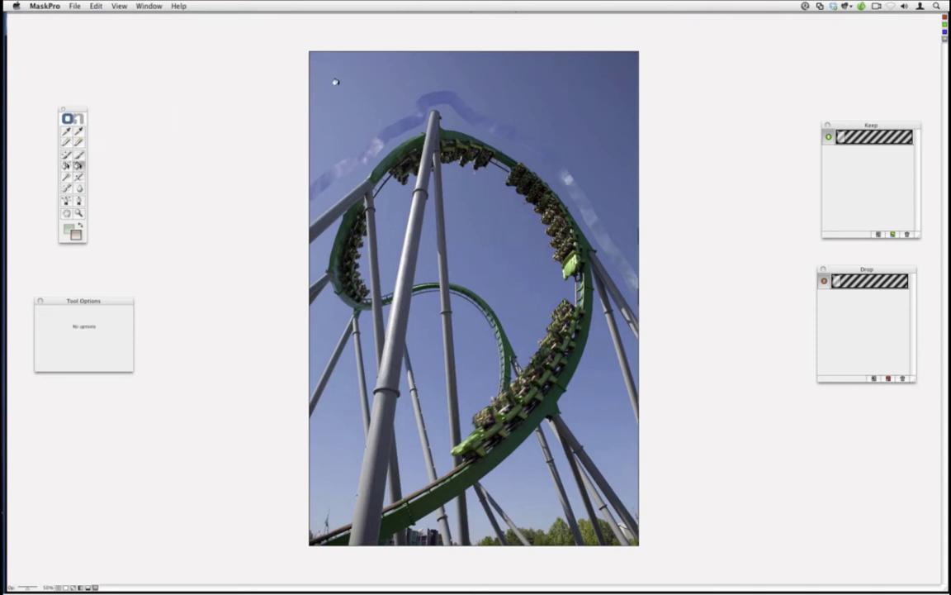
pyautogui.click(321, 178)
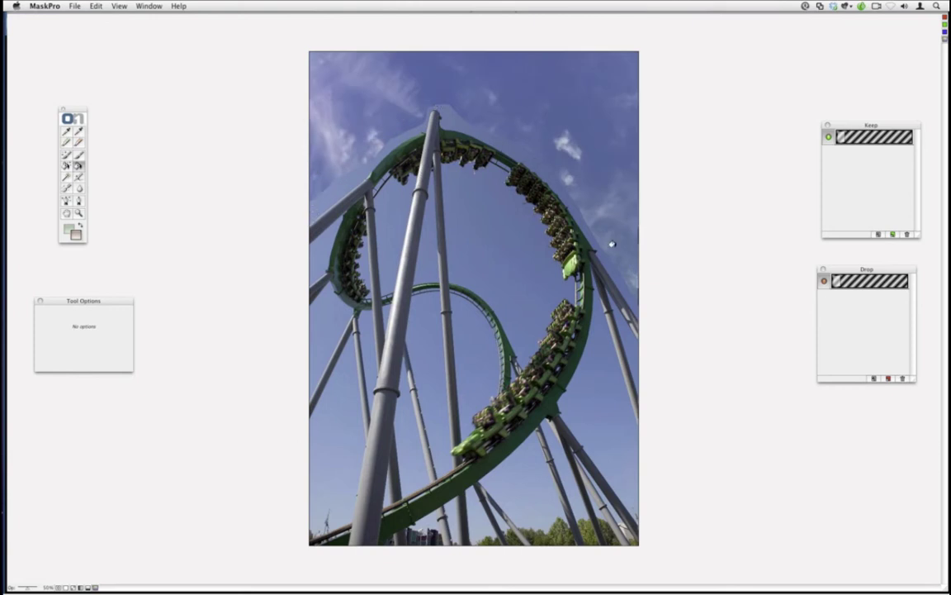
pyautogui.click(66, 131)
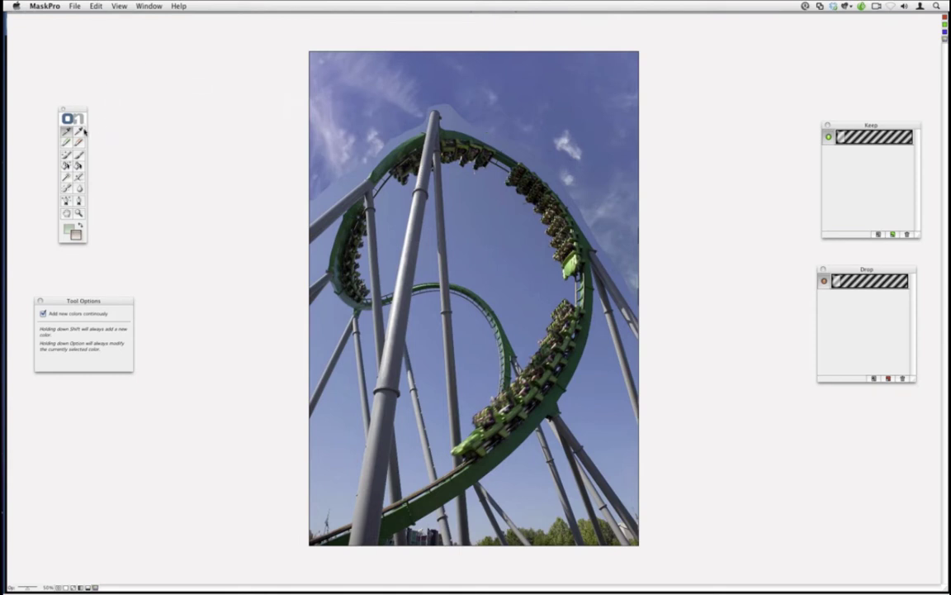
# Step: Zoom in and sample the coaster's grey-blue, green, dark and near-black colours as keep colours
pyautogui.press('super+equal')
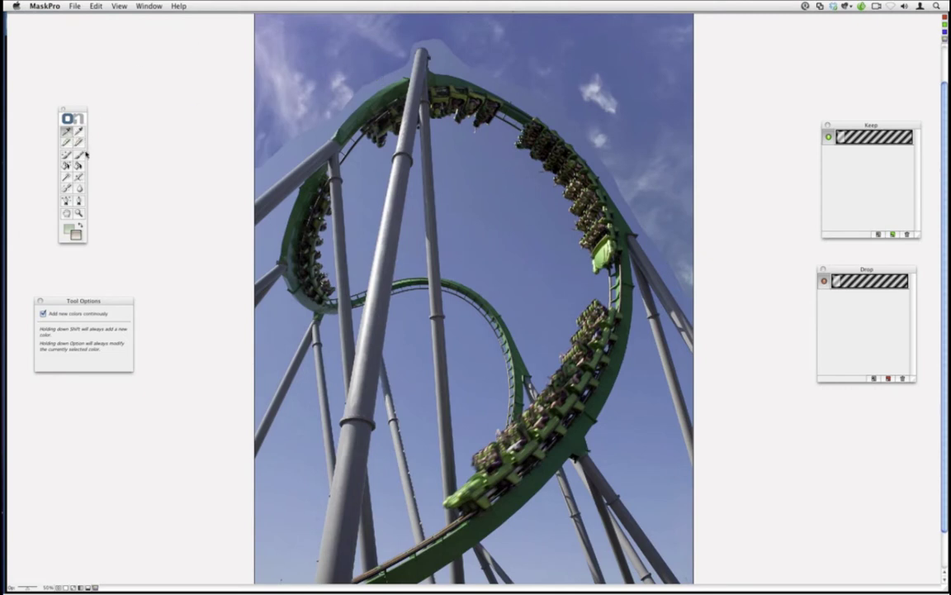
pyautogui.click(276, 190)
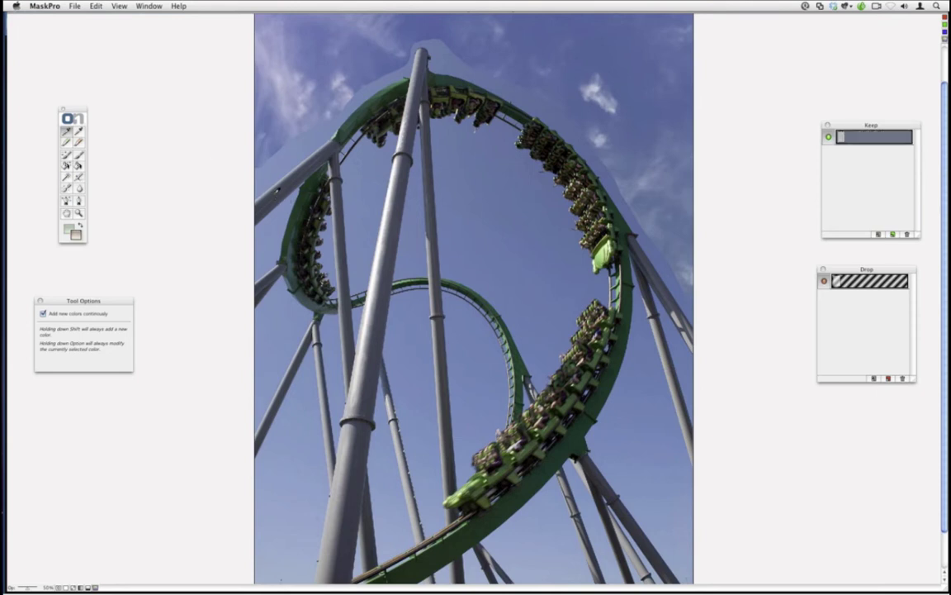
pyautogui.click(288, 152)
pyautogui.click(354, 91)
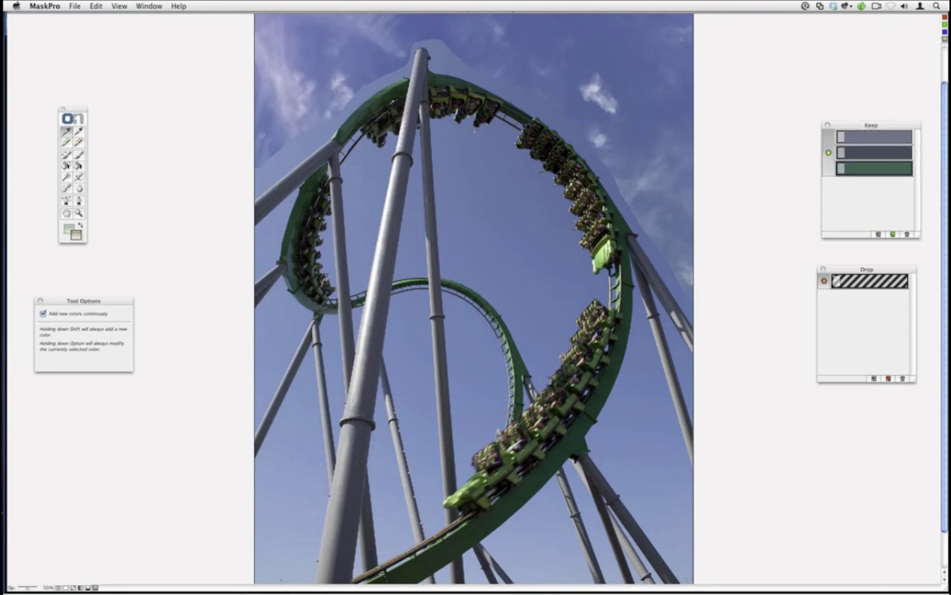
pyautogui.moveTo(381, 52); pyautogui.dragTo(388, 56)
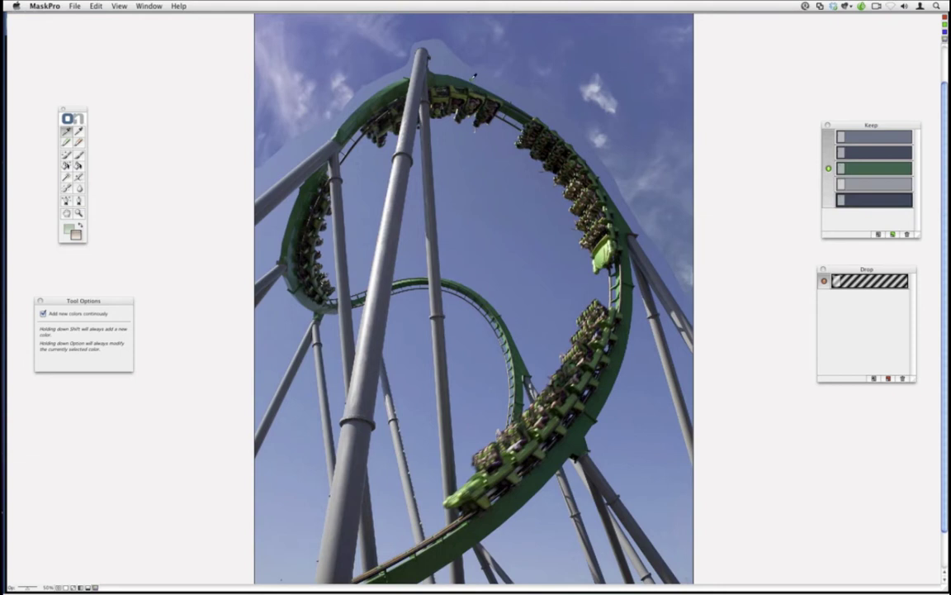
pyautogui.click(517, 137)
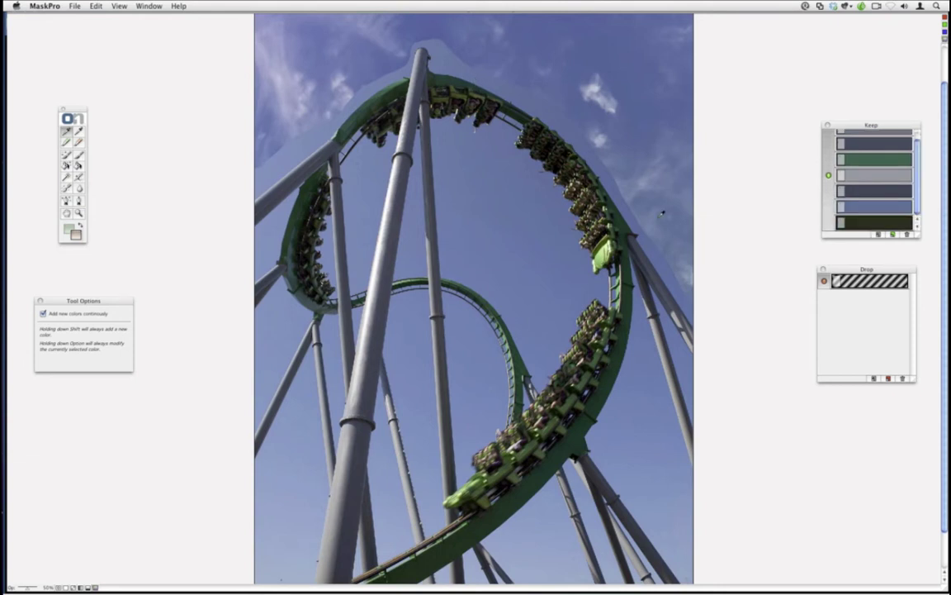
pyautogui.moveTo(869, 213); pyautogui.dragTo(748, 192)
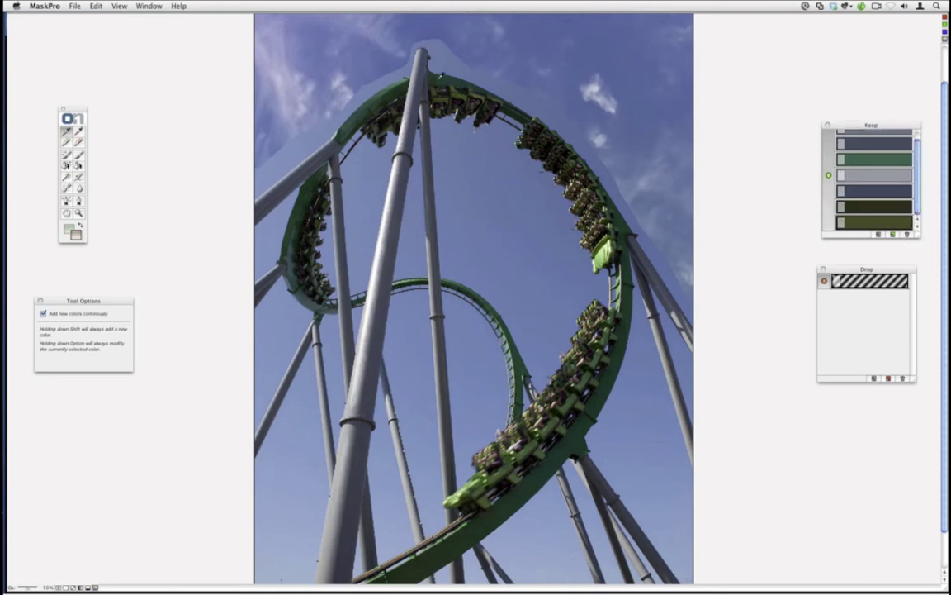
pyautogui.click(487, 107)
pyautogui.click(533, 158)
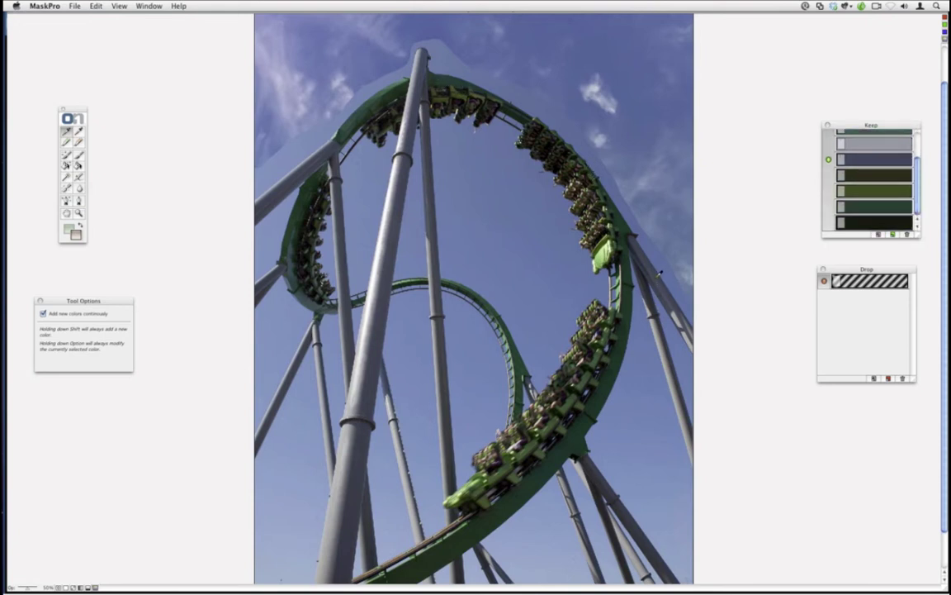
pyautogui.click(563, 207)
# Step: Sample four sky blues, including one inside the loop, as drop colours
pyautogui.click(79, 130)
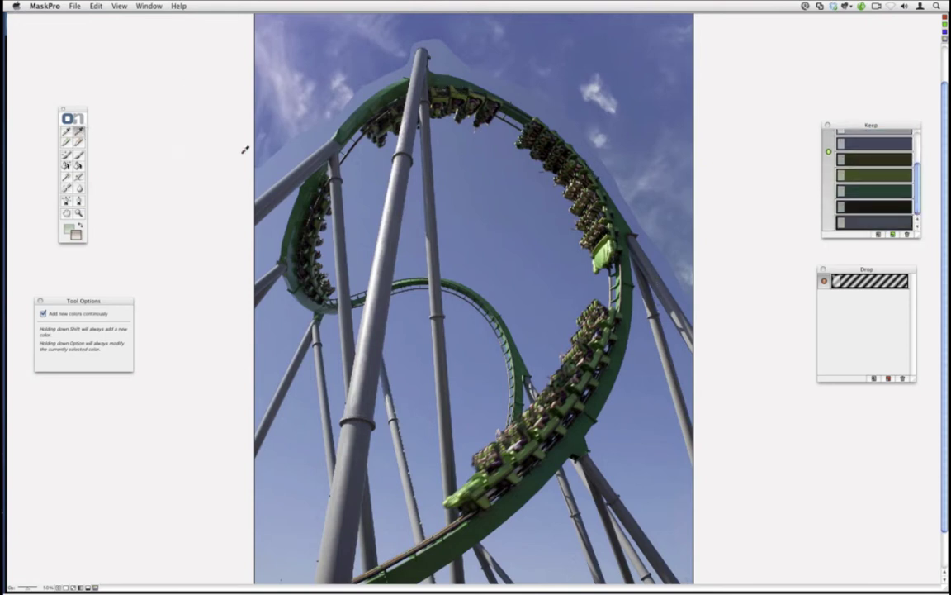
pyautogui.click(258, 147)
pyautogui.click(372, 66)
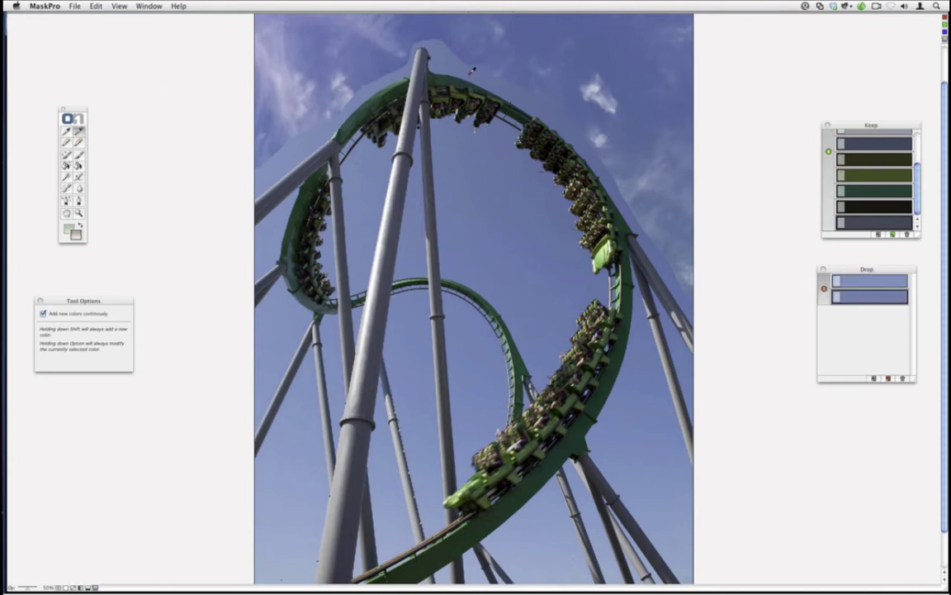
pyautogui.click(668, 260)
pyautogui.click(542, 202)
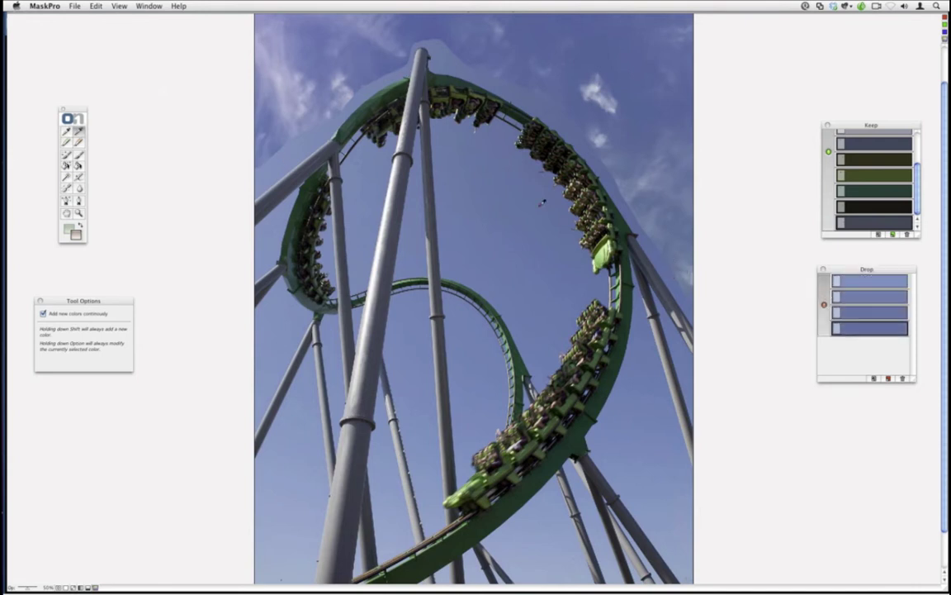
# Step: Select the Magic Brush and set its brush edge and size to 50%
pyautogui.click(66, 155)
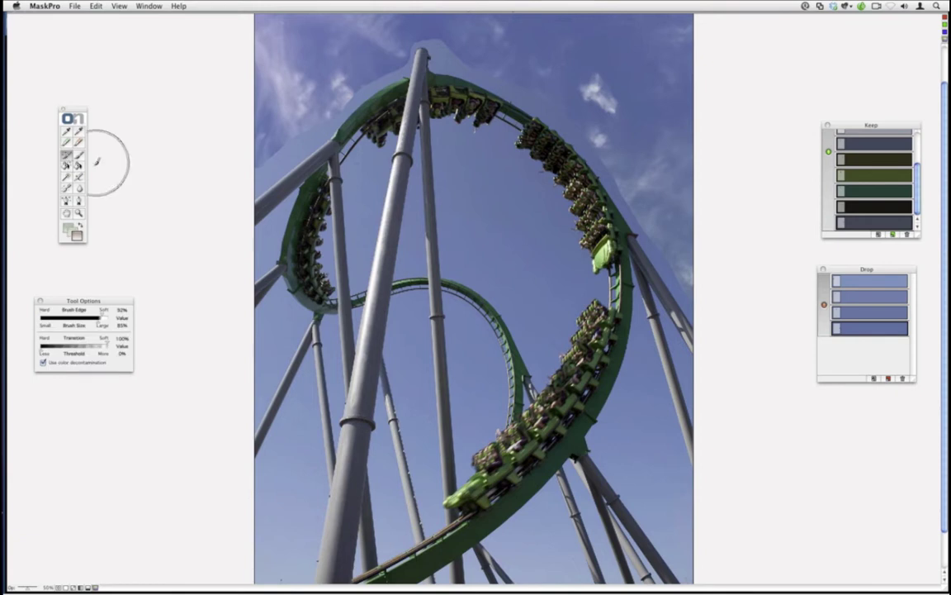
pyautogui.press('[')
pyautogui.press('[')
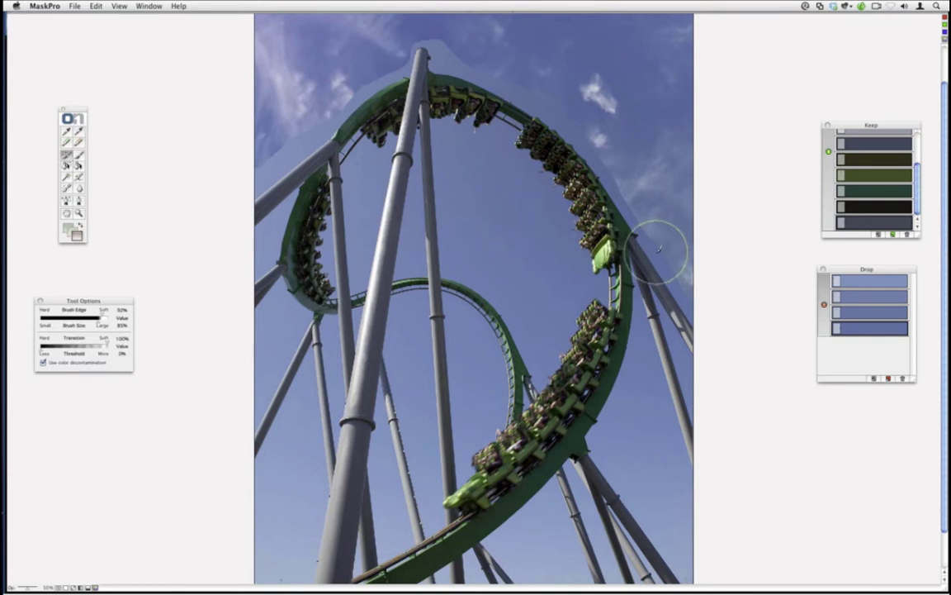
pyautogui.hotkey('shift', ']')
pyautogui.hotkey('shift', ']')
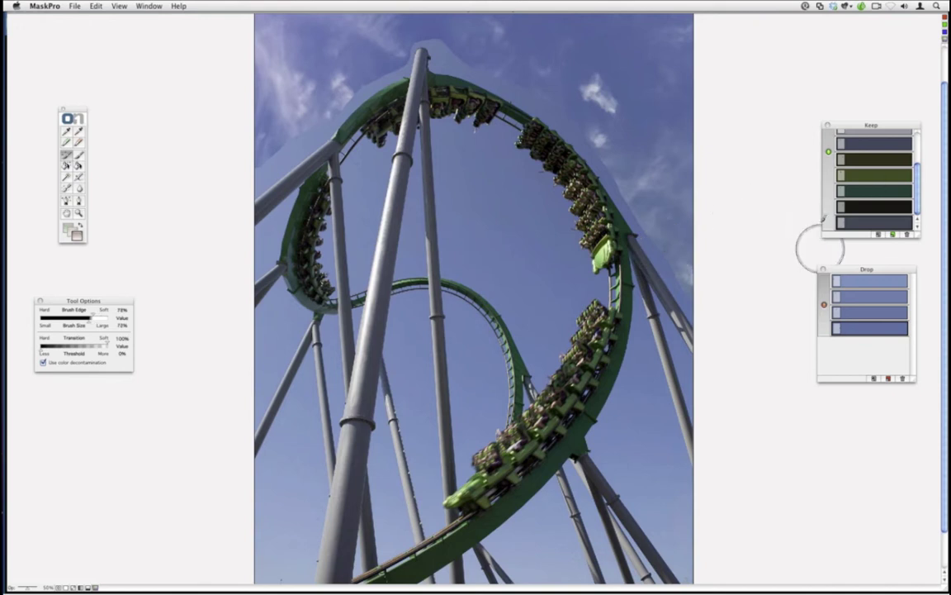
pyautogui.press('[')
pyautogui.press('[')
pyautogui.press('[')
pyautogui.press('[')
pyautogui.press('[')
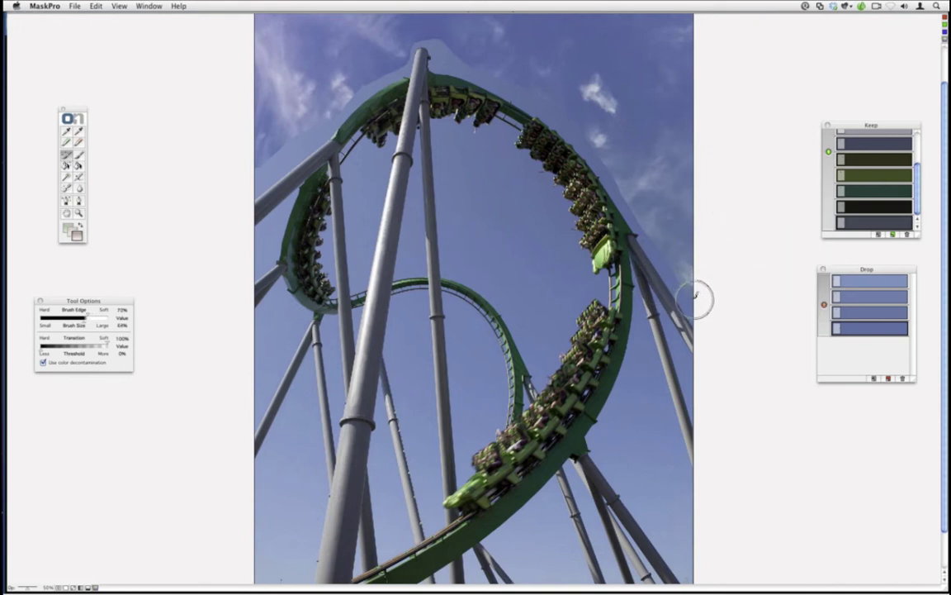
pyautogui.hotkey('shift', '[')
pyautogui.hotkey('shift', '[')
pyautogui.hotkey('shift', '[')
pyautogui.hotkey('shift', '[')
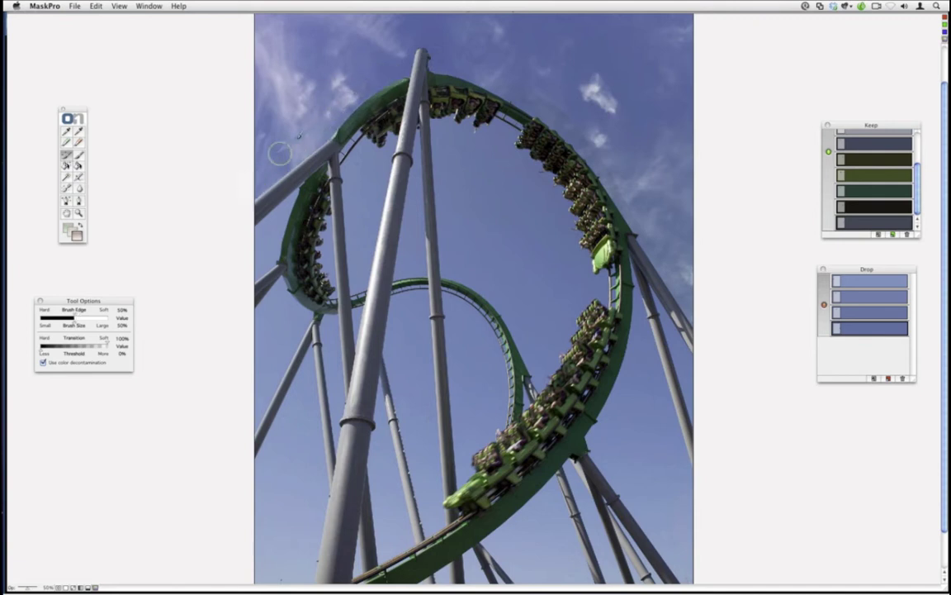
# Step: Add a fifth and sixth sky blue to the drop colours
pyautogui.click(78, 131)
pyautogui.click(592, 159)
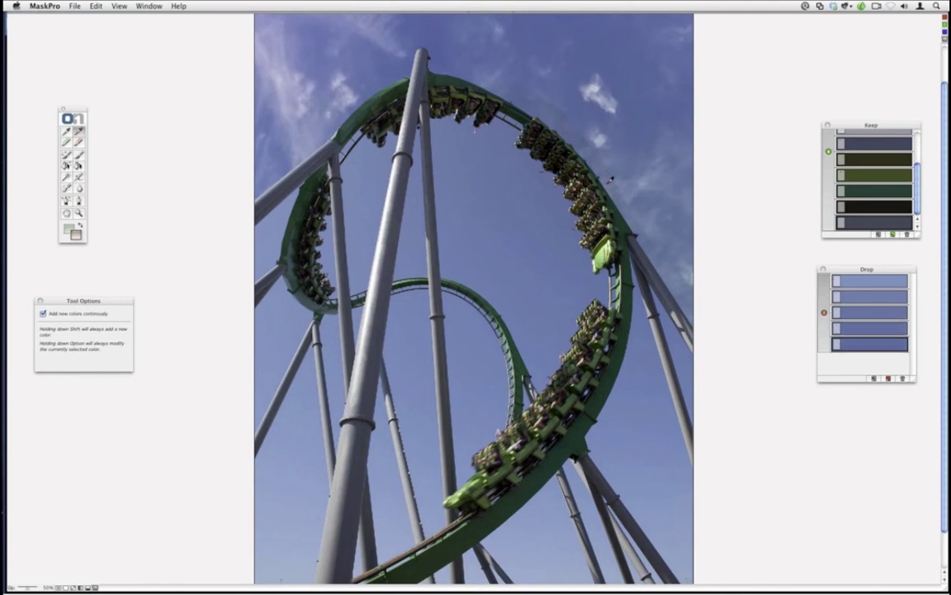
pyautogui.click(612, 185)
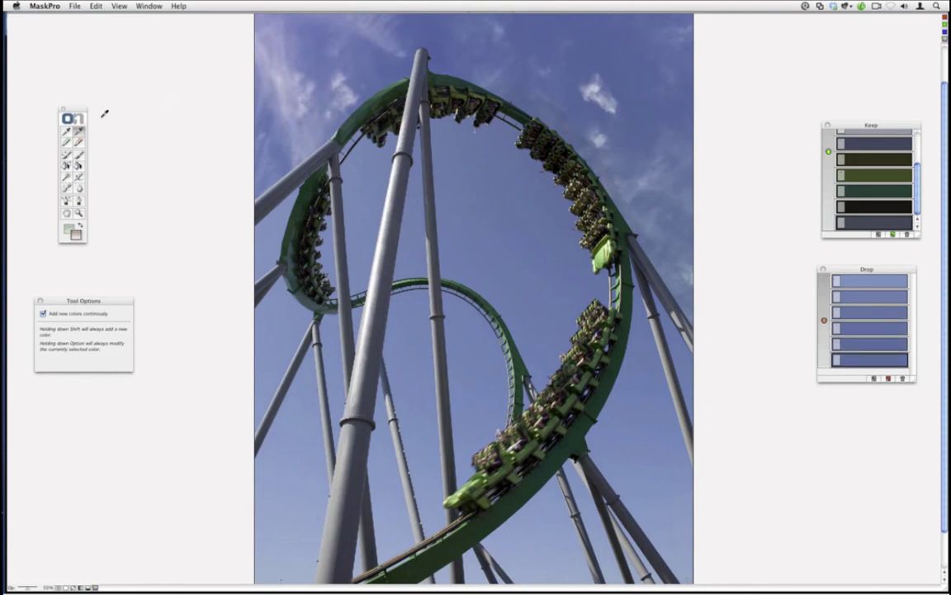
pyautogui.click(66, 155)
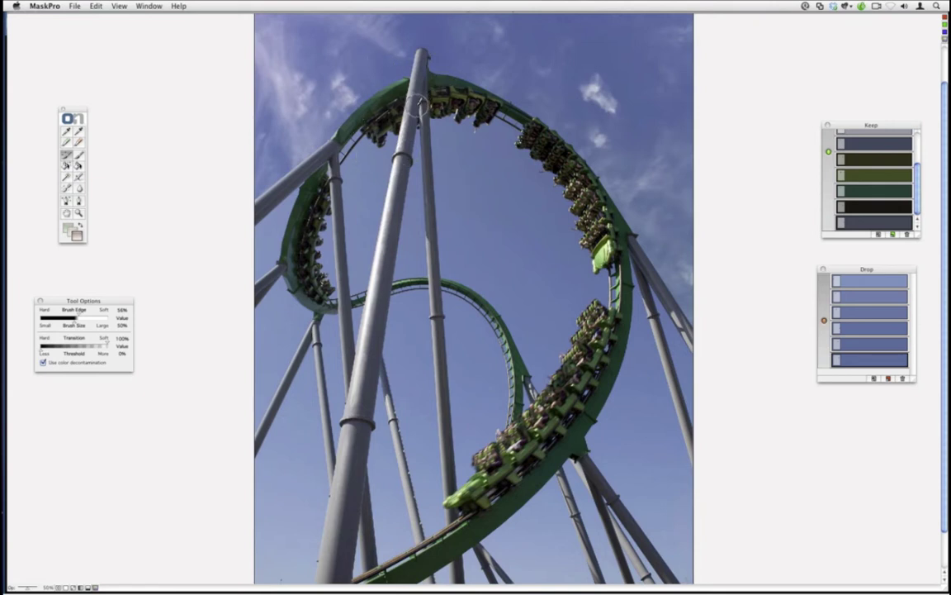
# Step: Add another dark coaster colour to keep and another sky colour to drop
pyautogui.click(66, 130)
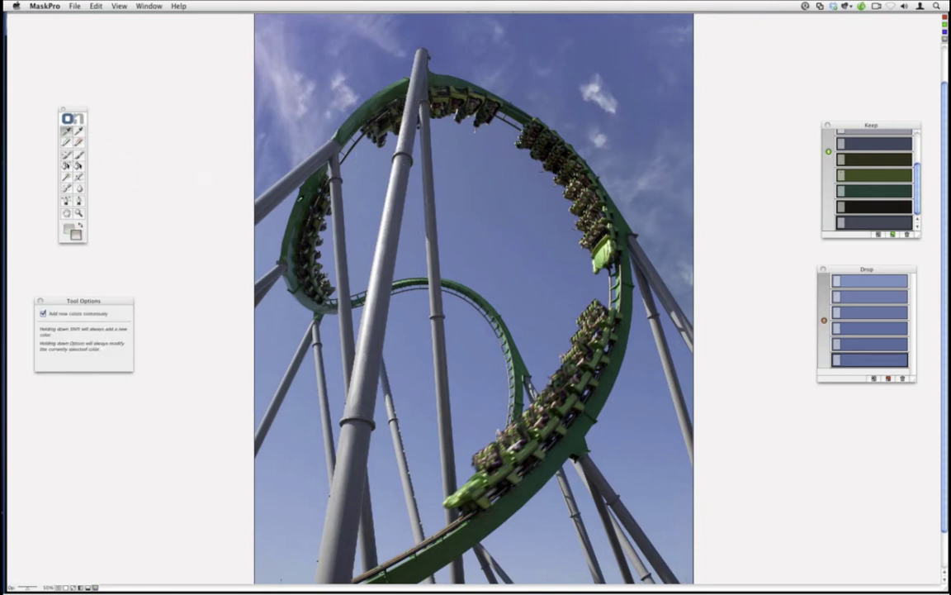
pyautogui.moveTo(546, 224); pyautogui.dragTo(544, 208)
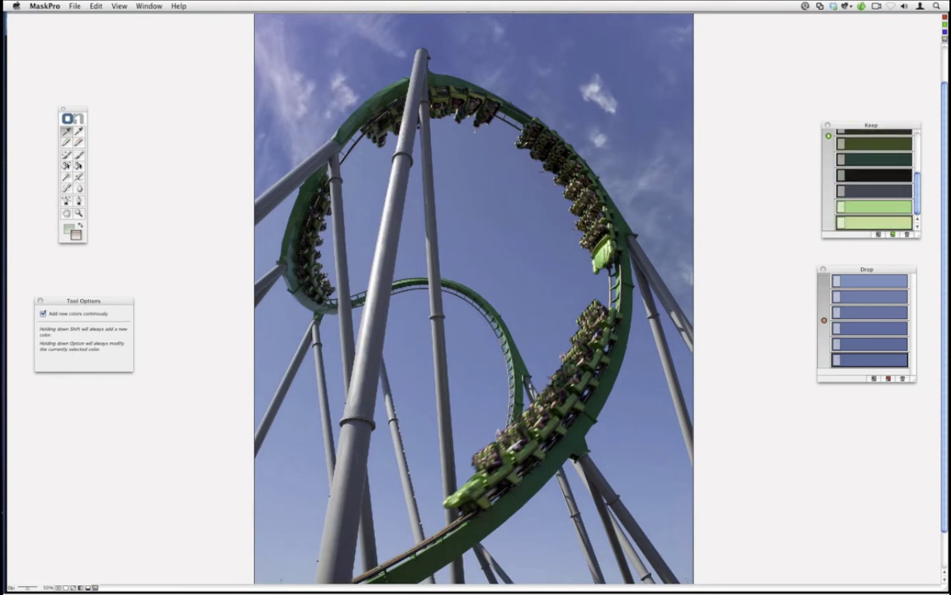
pyautogui.click(428, 95)
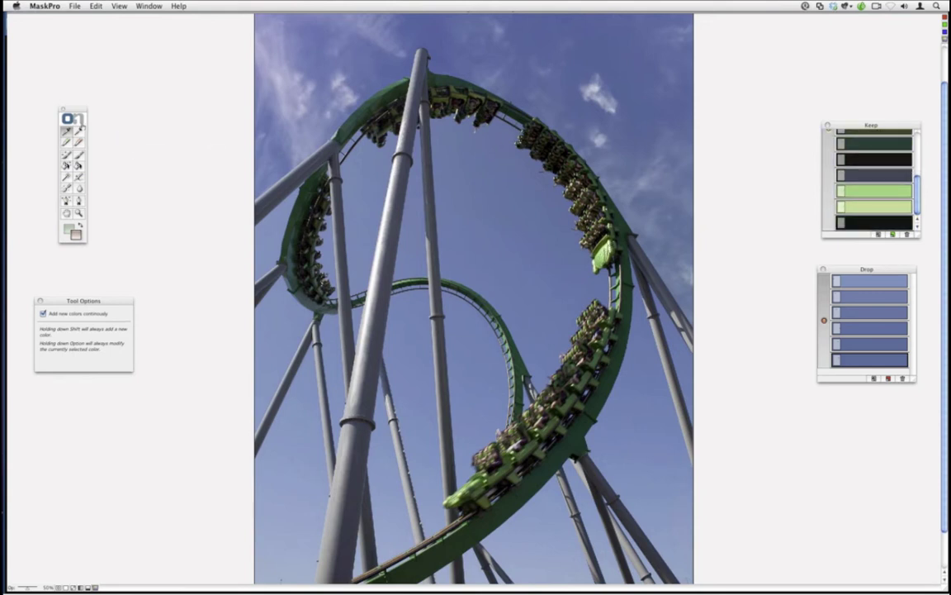
pyautogui.click(79, 131)
pyautogui.click(454, 121)
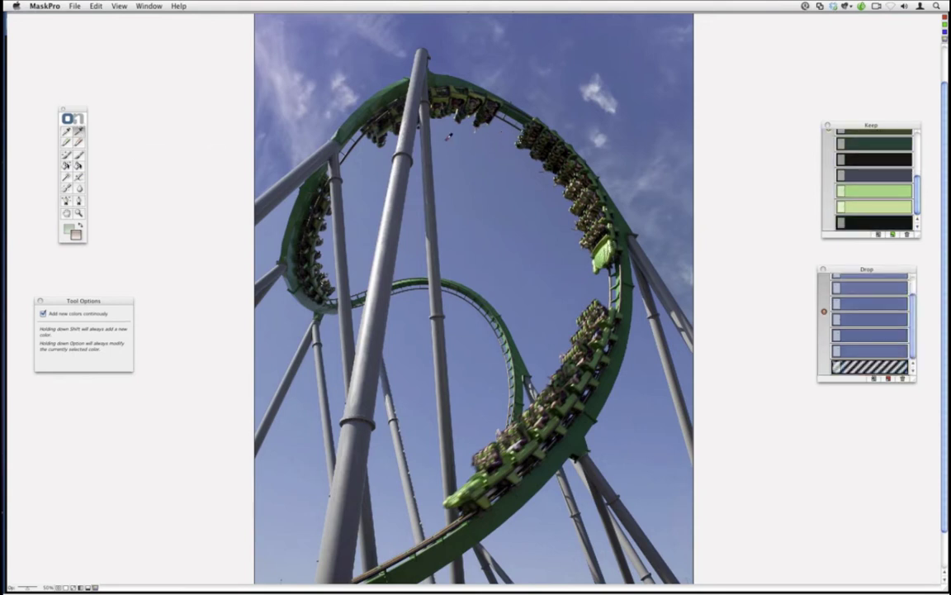
pyautogui.click(67, 154)
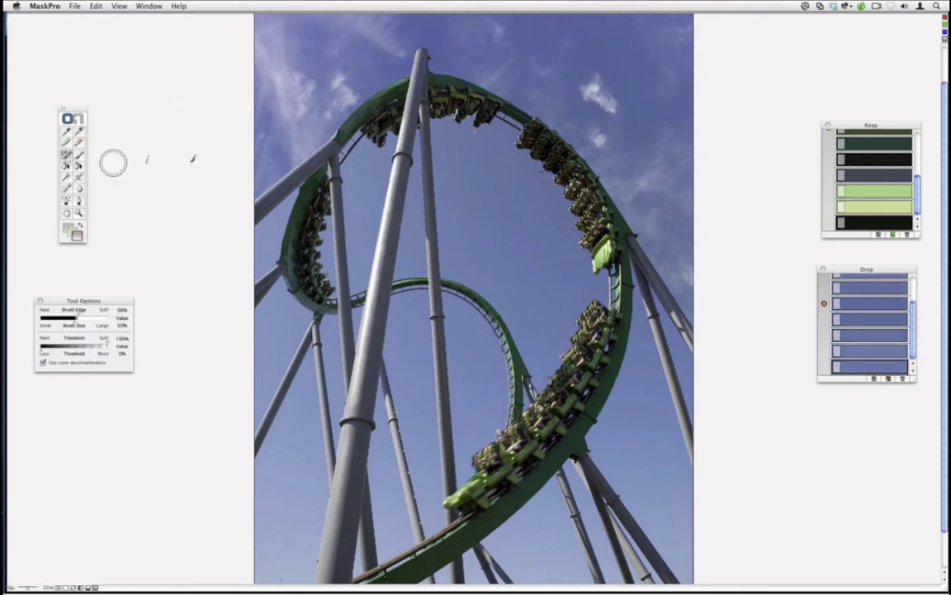
# Step: Brush away the sky right of the loop top, inside the upper loop and beside the central pillar
pyautogui.scroll(3, 912, 207)
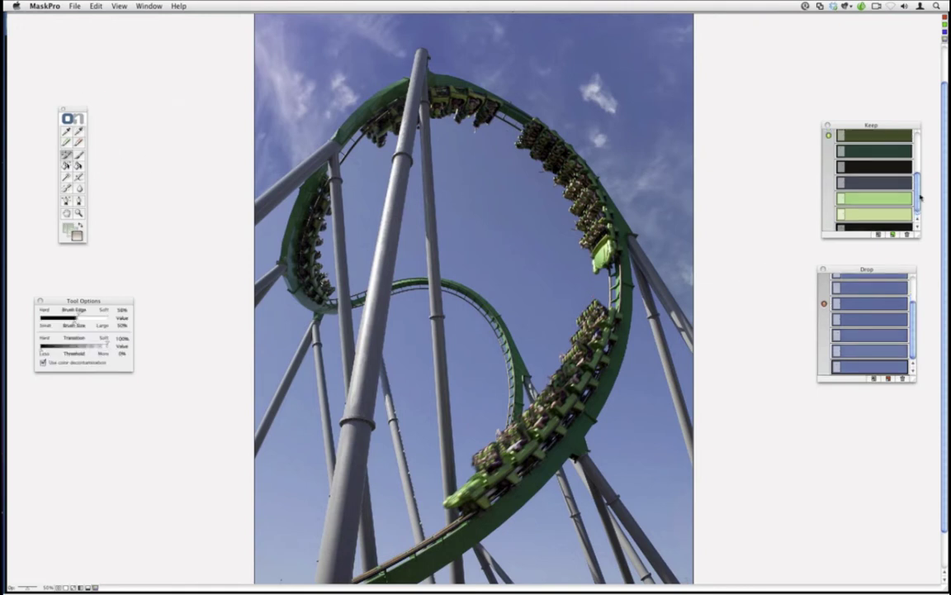
pyautogui.scroll(-3, 916, 209)
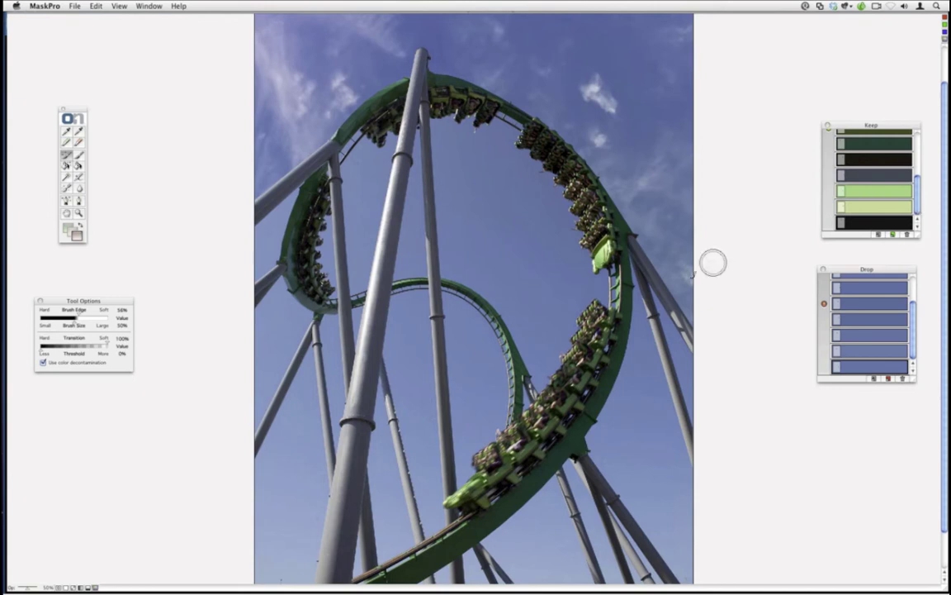
pyautogui.moveTo(587, 258)
pyautogui.mouseDown()
pyautogui.moveTo(505, 187)
pyautogui.moveTo(471, 139)
pyautogui.moveTo(397, 108)
pyautogui.moveTo(519, 175)
pyautogui.moveTo(545, 263)
pyautogui.moveTo(552, 242)
pyautogui.moveTo(576, 256)
pyautogui.mouseUp()
pyautogui.moveTo(688, 425)
pyautogui.mouseDown()
pyautogui.moveTo(679, 341)
pyautogui.moveTo(639, 263)
pyautogui.moveTo(638, 387)
pyautogui.moveTo(626, 412)
pyautogui.moveTo(628, 370)
pyautogui.moveTo(600, 450)
pyautogui.moveTo(603, 436)
pyautogui.moveTo(594, 443)
pyautogui.moveTo(646, 395)
pyautogui.moveTo(659, 368)
pyautogui.mouseUp()
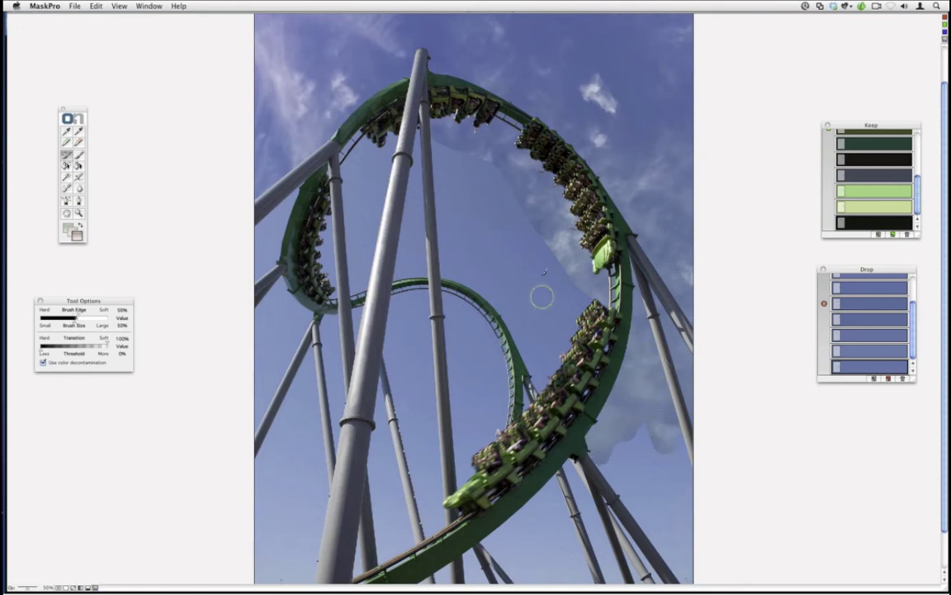
pyautogui.moveTo(490, 149)
pyautogui.mouseDown()
pyautogui.moveTo(502, 186)
pyautogui.moveTo(439, 172)
pyautogui.moveTo(430, 130)
pyautogui.moveTo(446, 266)
pyautogui.moveTo(466, 315)
pyautogui.moveTo(446, 289)
pyautogui.moveTo(481, 318)
pyautogui.moveTo(501, 378)
pyautogui.moveTo(500, 423)
pyautogui.moveTo(454, 301)
pyautogui.moveTo(469, 456)
pyautogui.moveTo(475, 423)
pyautogui.moveTo(488, 428)
pyautogui.moveTo(462, 335)
pyautogui.moveTo(470, 385)
pyautogui.mouseUp()
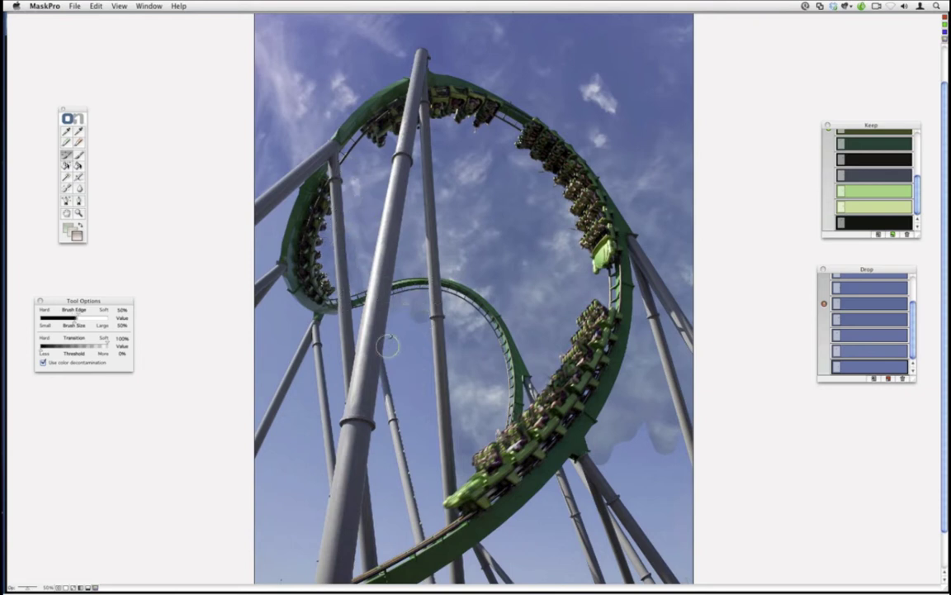
pyautogui.moveTo(388, 345)
pyautogui.mouseDown()
pyautogui.moveTo(429, 523)
pyautogui.moveTo(439, 475)
pyautogui.moveTo(420, 308)
pyautogui.moveTo(409, 317)
pyautogui.moveTo(409, 382)
pyautogui.mouseUp()
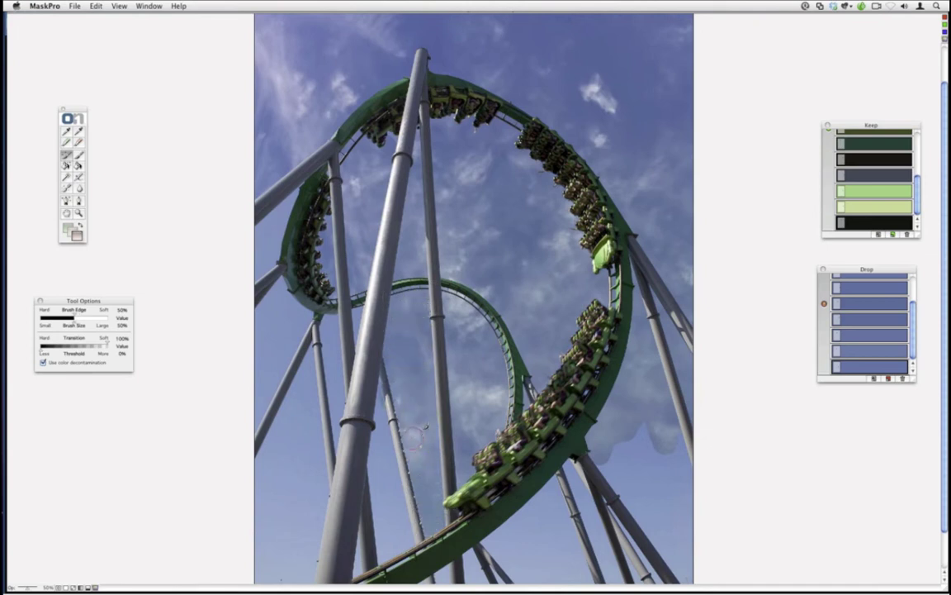
# Step: Brush the sky along the right-hand pillar and add two tree olive greens to the keep colours
pyautogui.press('super+minus')
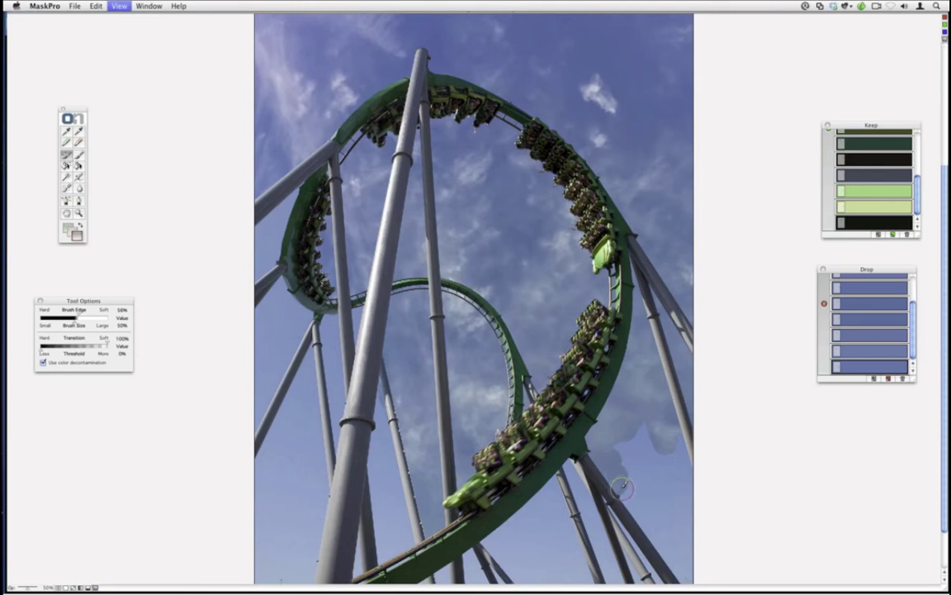
pyautogui.moveTo(585, 438); pyautogui.dragTo(628, 502)
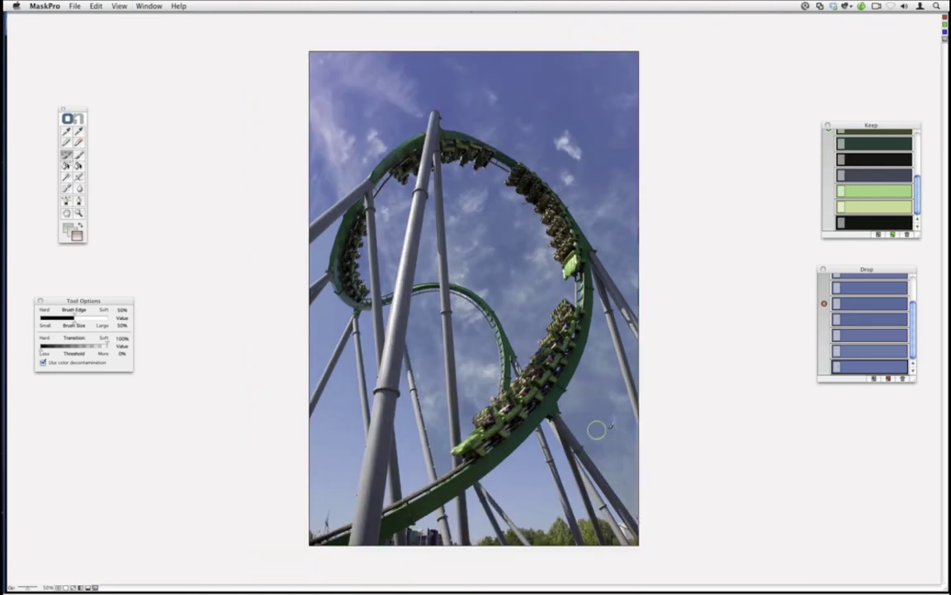
pyautogui.press('k')
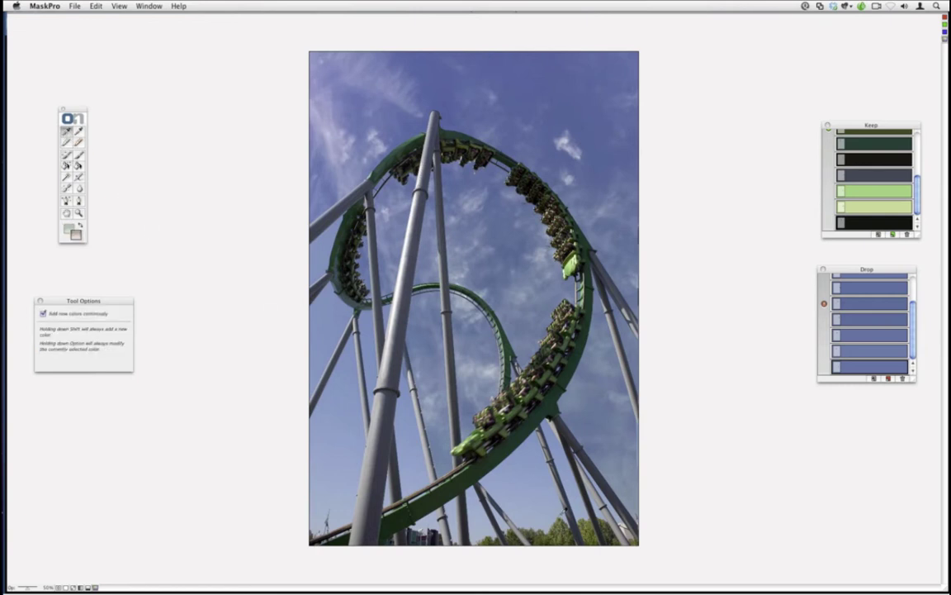
pyautogui.click(511, 477)
pyautogui.click(548, 514)
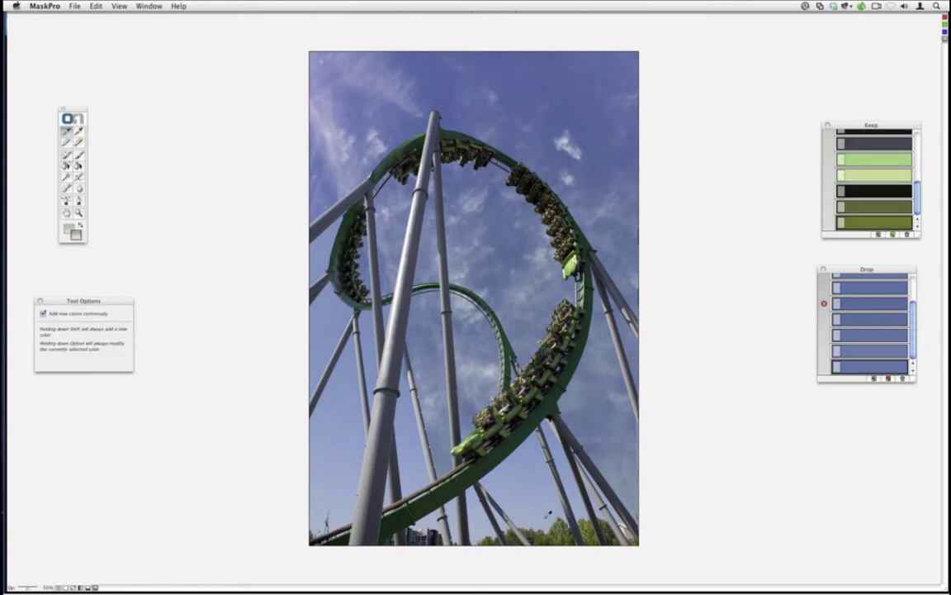
pyautogui.click(66, 154)
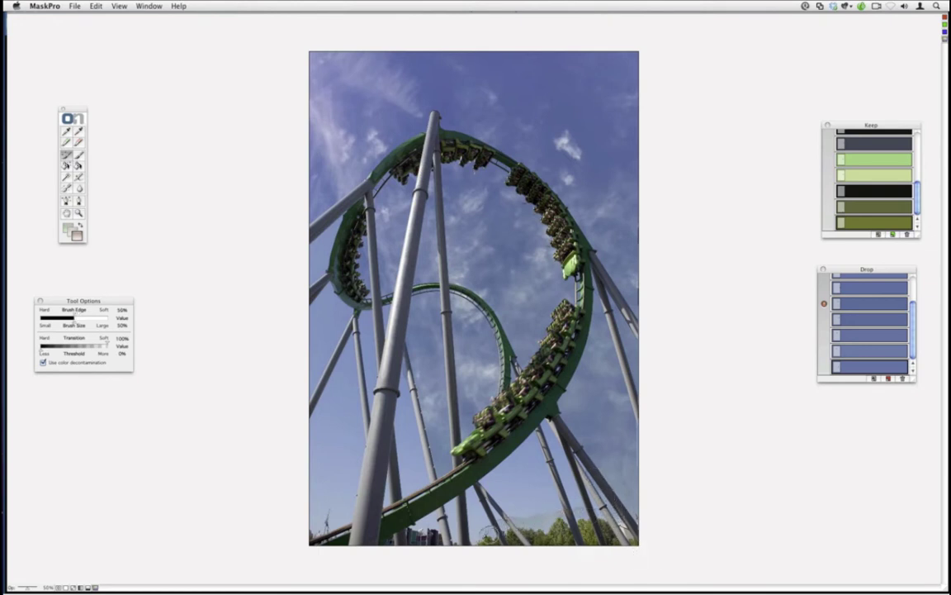
# Step: Brush the lower sky near the bottom-right trees and up the photo's left edge
pyautogui.moveTo(490, 519)
pyautogui.mouseDown()
pyautogui.moveTo(565, 503)
pyautogui.moveTo(515, 512)
pyautogui.moveTo(490, 489)
pyautogui.moveTo(538, 425)
pyautogui.moveTo(516, 480)
pyautogui.moveTo(538, 463)
pyautogui.mouseUp()
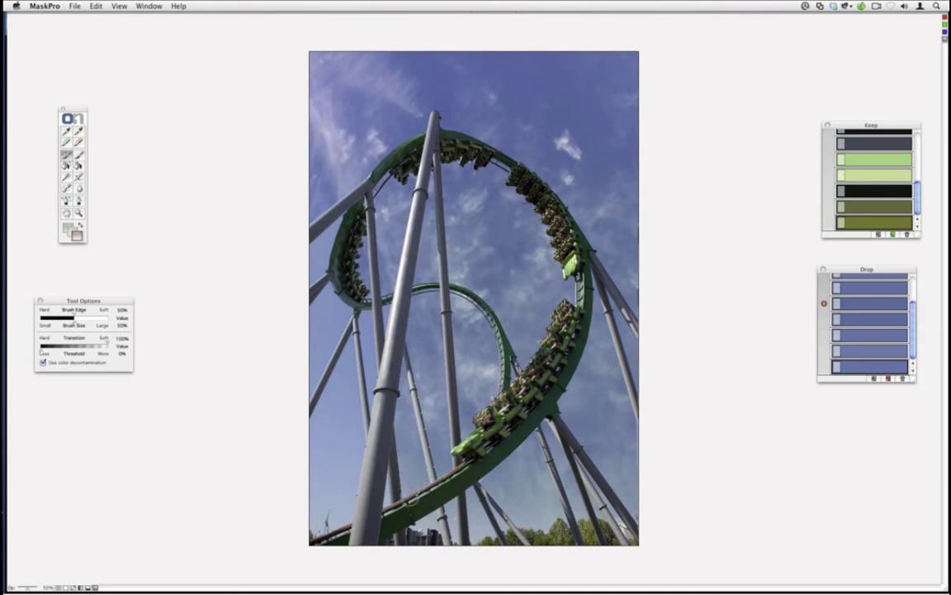
pyautogui.moveTo(395, 506)
pyautogui.mouseDown()
pyautogui.moveTo(389, 463)
pyautogui.moveTo(347, 496)
pyautogui.mouseUp()
pyautogui.moveTo(306, 535)
pyautogui.mouseDown()
pyautogui.moveTo(306, 441)
pyautogui.moveTo(313, 427)
pyautogui.moveTo(339, 507)
pyautogui.moveTo(326, 487)
pyautogui.moveTo(339, 500)
pyautogui.moveTo(357, 431)
pyautogui.mouseUp()
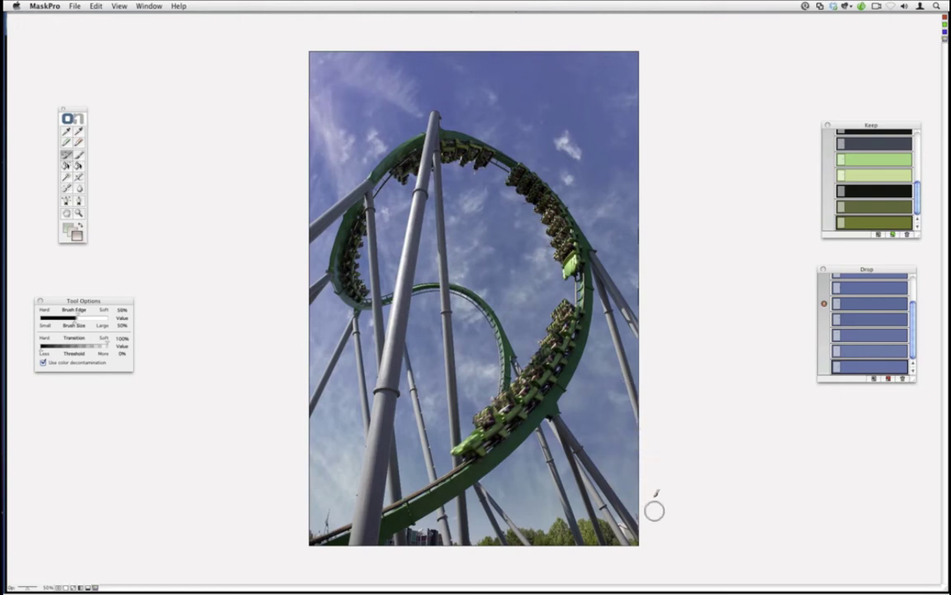
# Step: Keep the Magic Brush edge at 50% and switch to the black-and-white Mask view
pyautogui.click(78, 131)
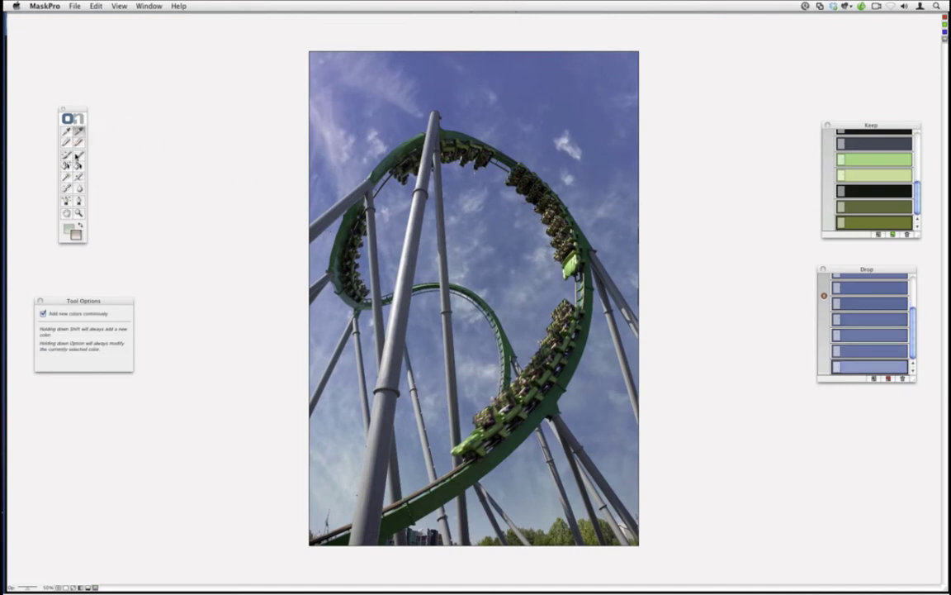
pyautogui.click(78, 155)
pyautogui.hotkey('shift', '[')
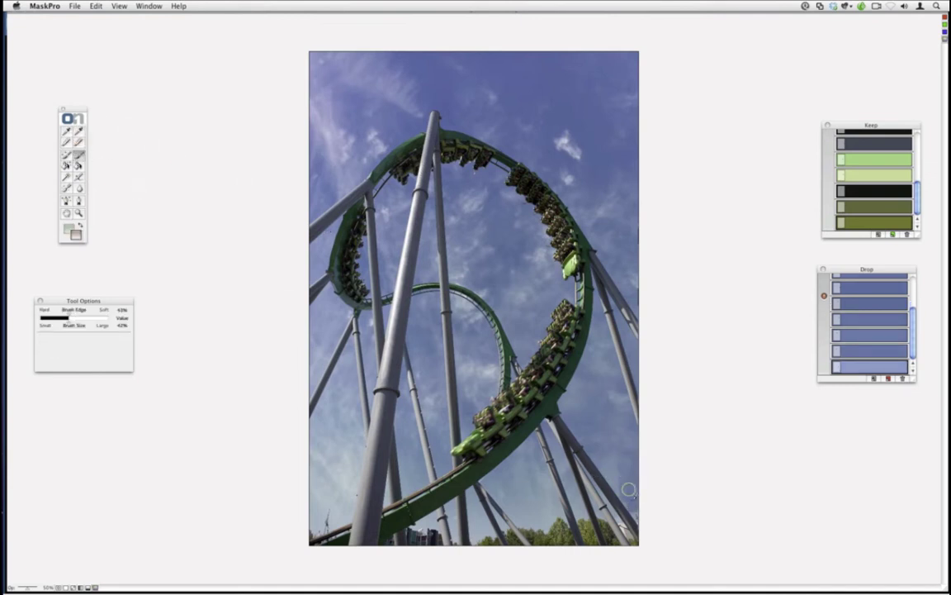
pyautogui.hotkey('shift', ']')
pyautogui.click(66, 155)
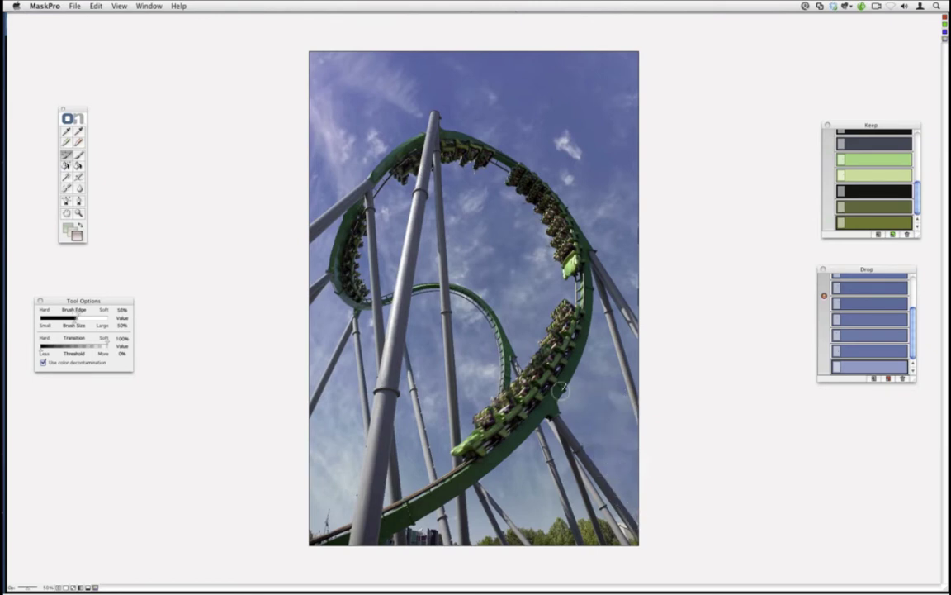
pyautogui.click(119, 6)
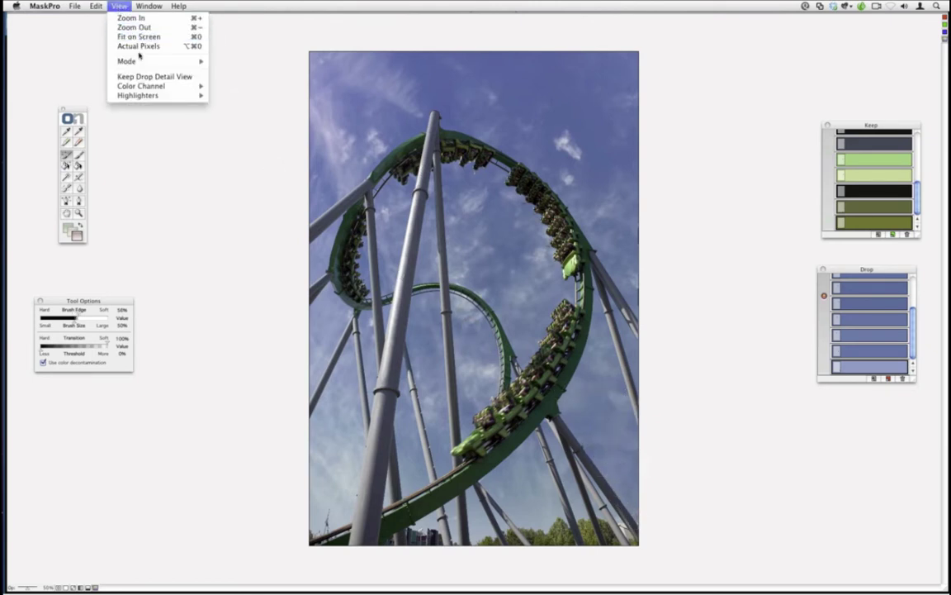
pyautogui.moveTo(127, 61)
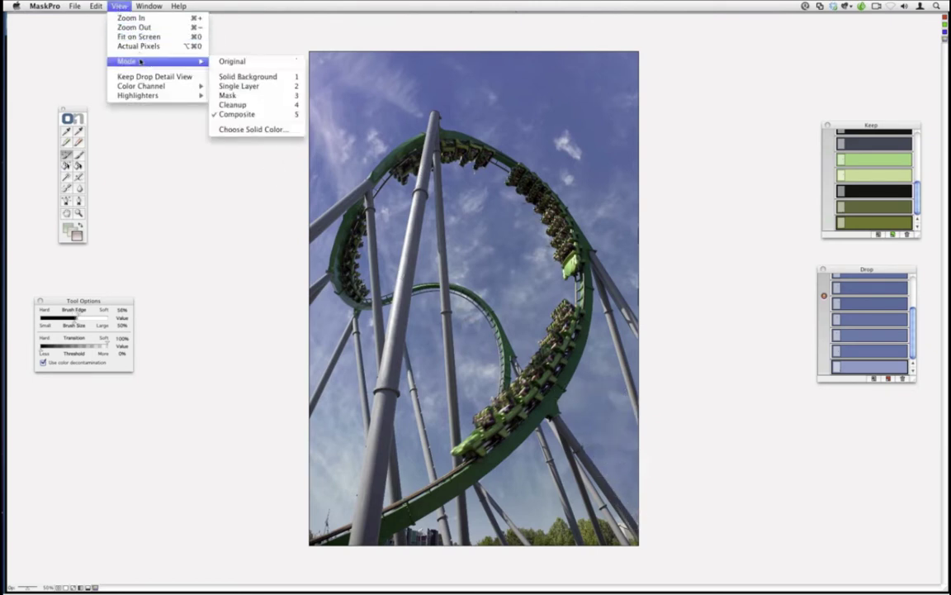
pyautogui.click(237, 98)
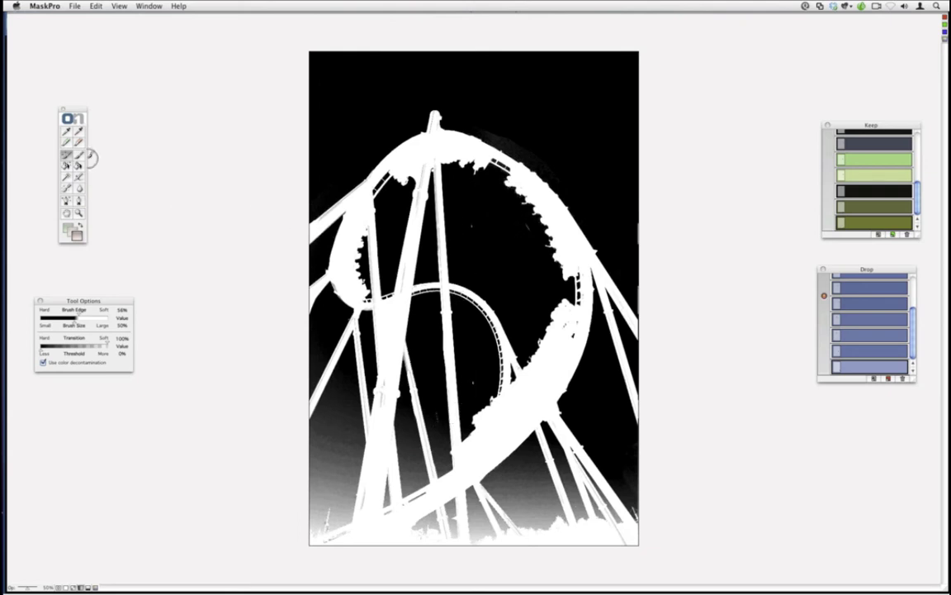
# Step: Add the pale lower-left and lower-right sky blues to the drop colours
pyautogui.click(78, 154)
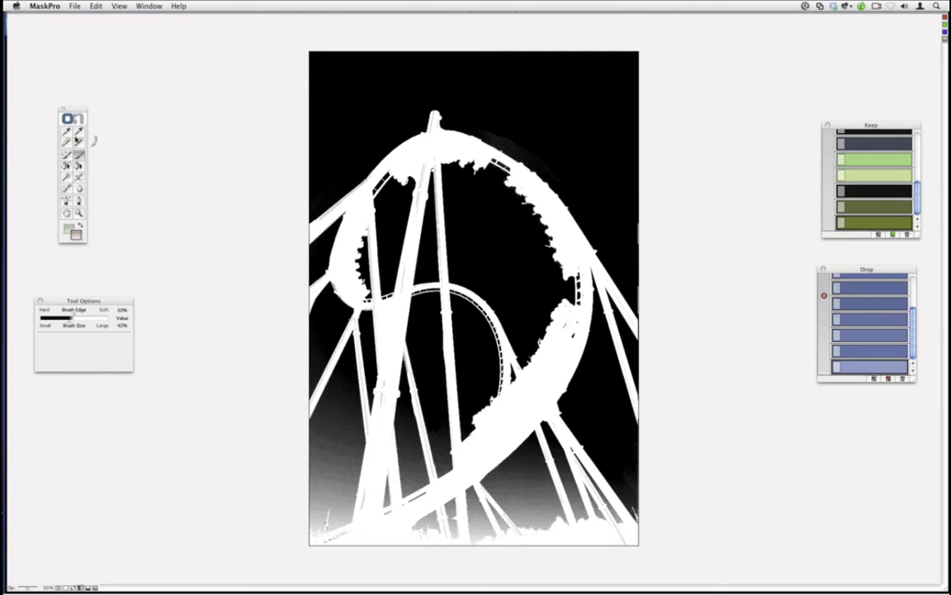
pyautogui.click(66, 156)
pyautogui.click(79, 131)
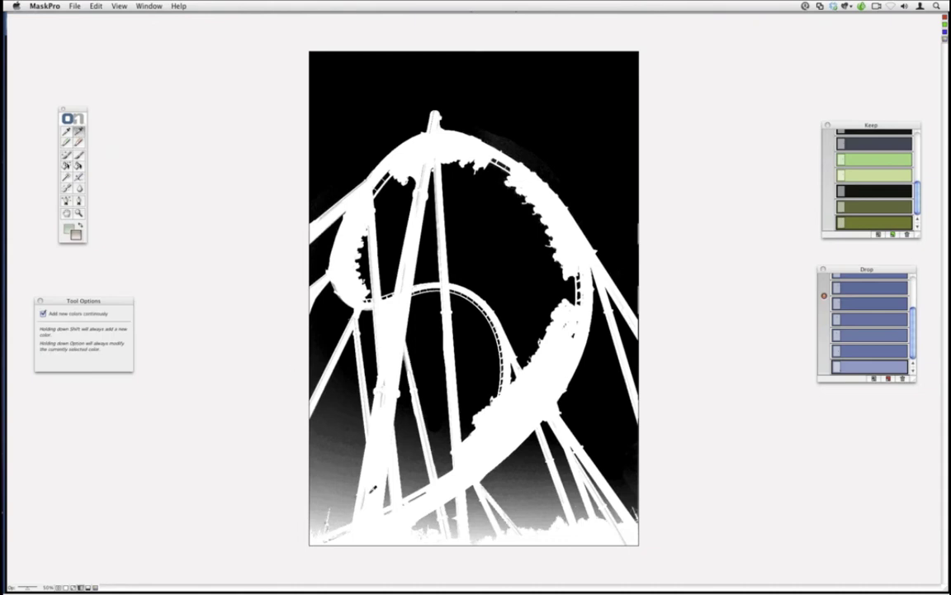
pyautogui.moveTo(341, 482)
pyautogui.mouseDown()
pyautogui.moveTo(322, 483)
pyautogui.moveTo(330, 492)
pyautogui.mouseUp()
pyautogui.moveTo(533, 503); pyautogui.dragTo(536, 489)
pyautogui.moveTo(409, 463); pyautogui.dragTo(404, 468)
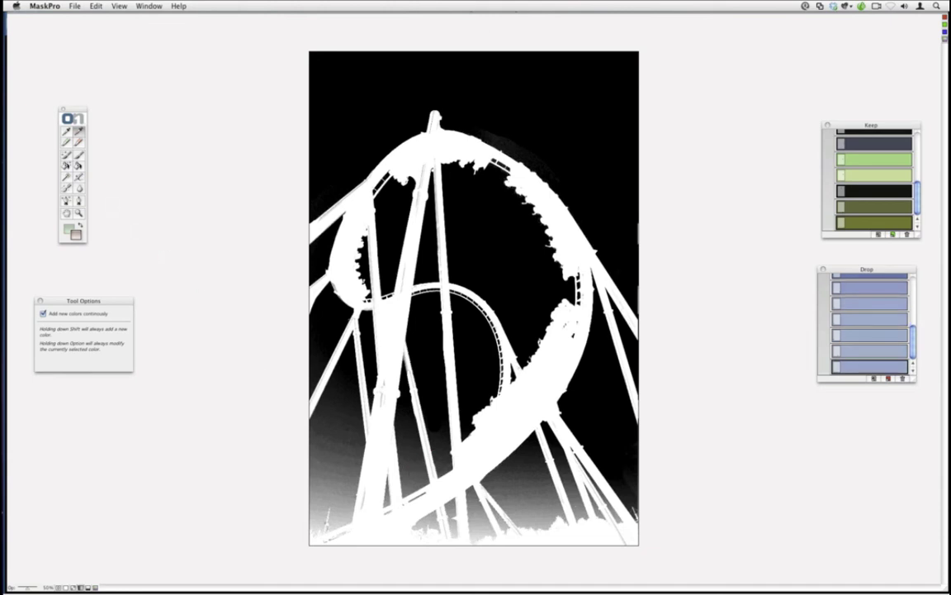
# Step: Darken the mask's lower-left sky, return to Composite view, and brush the lower-right sky
pyautogui.click(66, 155)
pyautogui.moveTo(339, 484)
pyautogui.mouseDown()
pyautogui.moveTo(349, 443)
pyautogui.moveTo(347, 500)
pyautogui.moveTo(357, 448)
pyautogui.moveTo(357, 505)
pyautogui.moveTo(369, 445)
pyautogui.moveTo(347, 508)
pyautogui.moveTo(315, 532)
pyautogui.moveTo(338, 502)
pyautogui.moveTo(315, 512)
pyautogui.moveTo(316, 450)
pyautogui.moveTo(323, 490)
pyautogui.moveTo(342, 421)
pyautogui.moveTo(350, 443)
pyautogui.moveTo(349, 364)
pyautogui.moveTo(315, 479)
pyautogui.moveTo(327, 426)
pyautogui.moveTo(316, 445)
pyautogui.moveTo(314, 433)
pyautogui.moveTo(334, 393)
pyautogui.mouseUp()
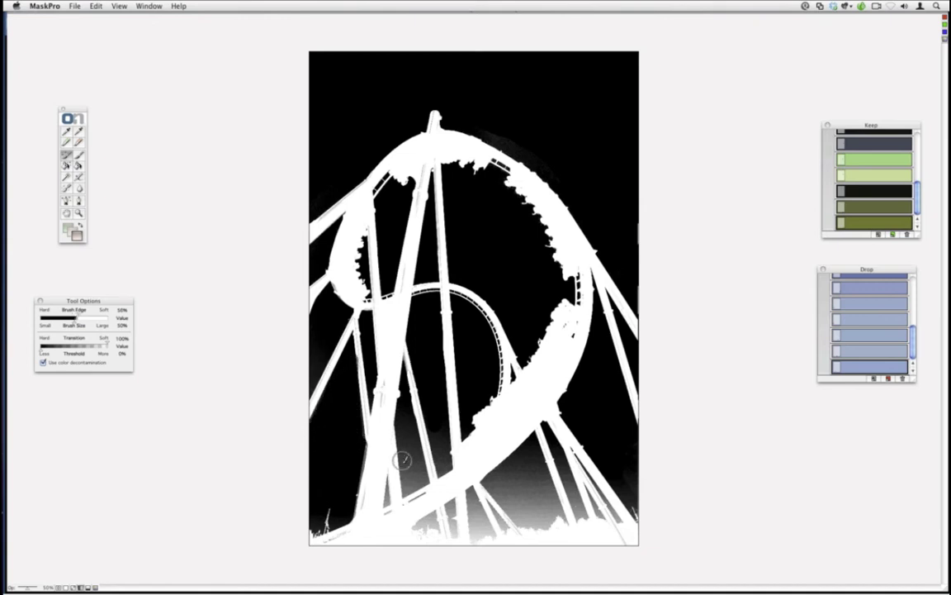
pyautogui.press('super+m')
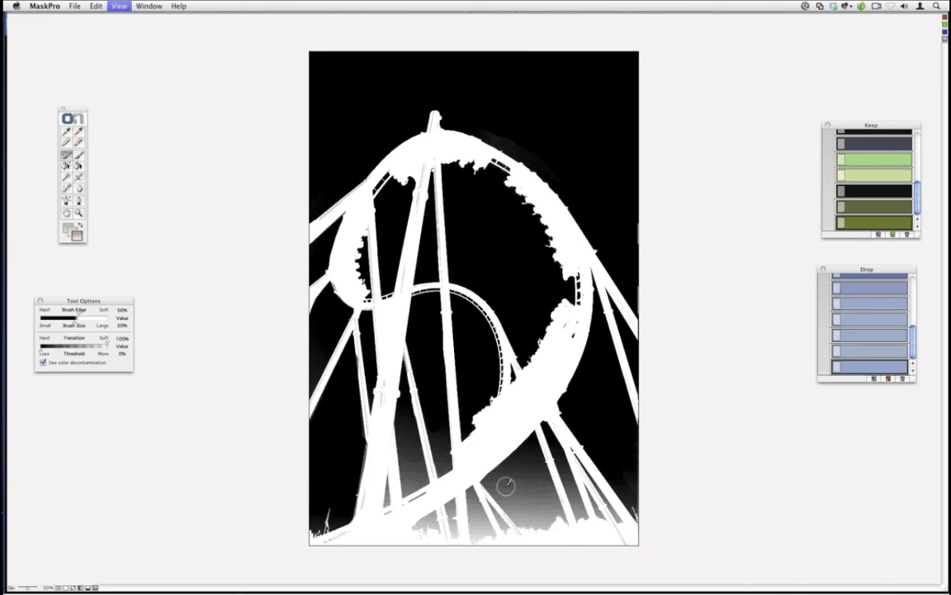
pyautogui.moveTo(527, 502)
pyautogui.mouseDown()
pyautogui.moveTo(555, 516)
pyautogui.moveTo(536, 528)
pyautogui.moveTo(489, 479)
pyautogui.moveTo(535, 437)
pyautogui.moveTo(499, 479)
pyautogui.moveTo(488, 476)
pyautogui.moveTo(531, 498)
pyautogui.moveTo(484, 479)
pyautogui.moveTo(560, 523)
pyautogui.moveTo(533, 436)
pyautogui.mouseUp()
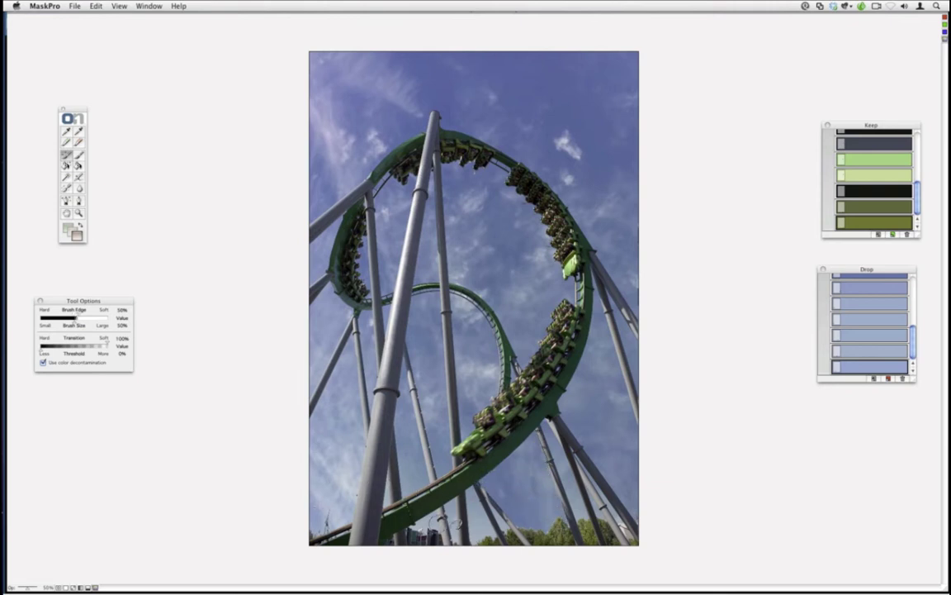
# Step: Touch up the sky around the lower track, then Save/Apply the mask back to Photoshop
pyautogui.moveTo(456, 522); pyautogui.dragTo(404, 518)
pyautogui.moveTo(482, 529)
pyautogui.mouseDown()
pyautogui.moveTo(478, 522)
pyautogui.moveTo(498, 511)
pyautogui.moveTo(418, 525)
pyautogui.moveTo(441, 514)
pyautogui.mouseUp()
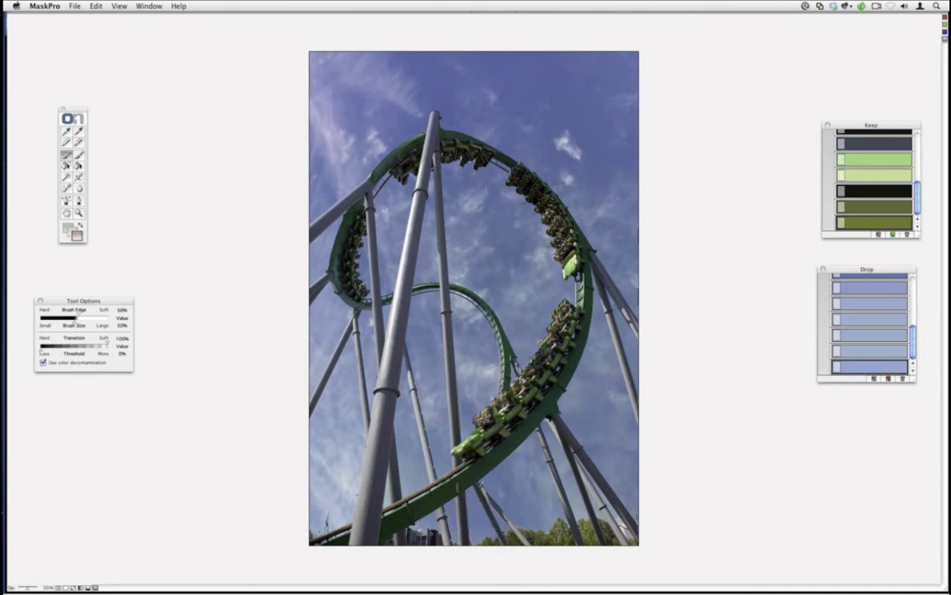
pyautogui.moveTo(537, 486)
pyautogui.mouseDown()
pyautogui.moveTo(468, 442)
pyautogui.moveTo(505, 438)
pyautogui.moveTo(522, 467)
pyautogui.moveTo(562, 465)
pyautogui.moveTo(495, 377)
pyautogui.moveTo(550, 466)
pyautogui.moveTo(583, 456)
pyautogui.moveTo(528, 417)
pyautogui.moveTo(569, 388)
pyautogui.moveTo(616, 389)
pyautogui.mouseUp()
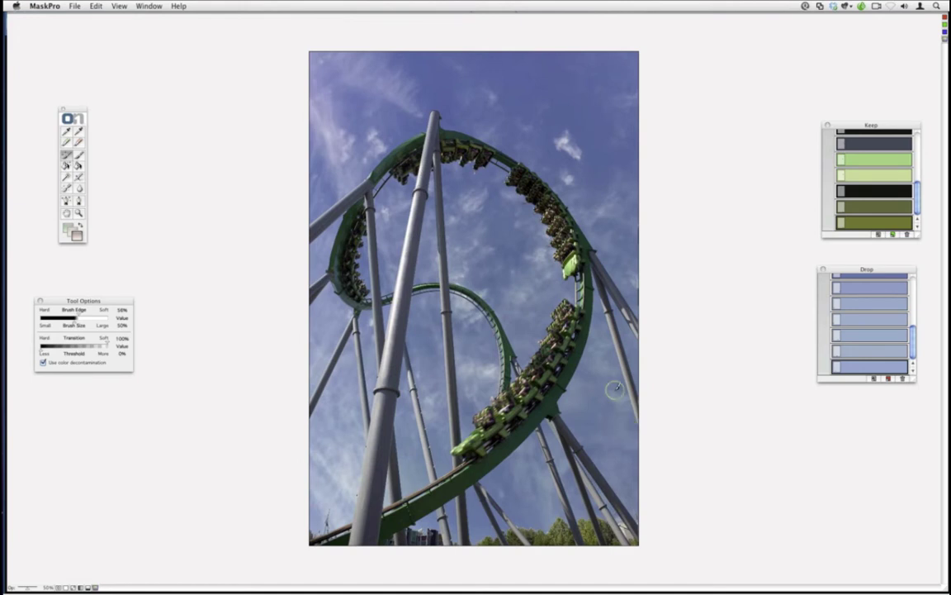
pyautogui.click(75, 5)
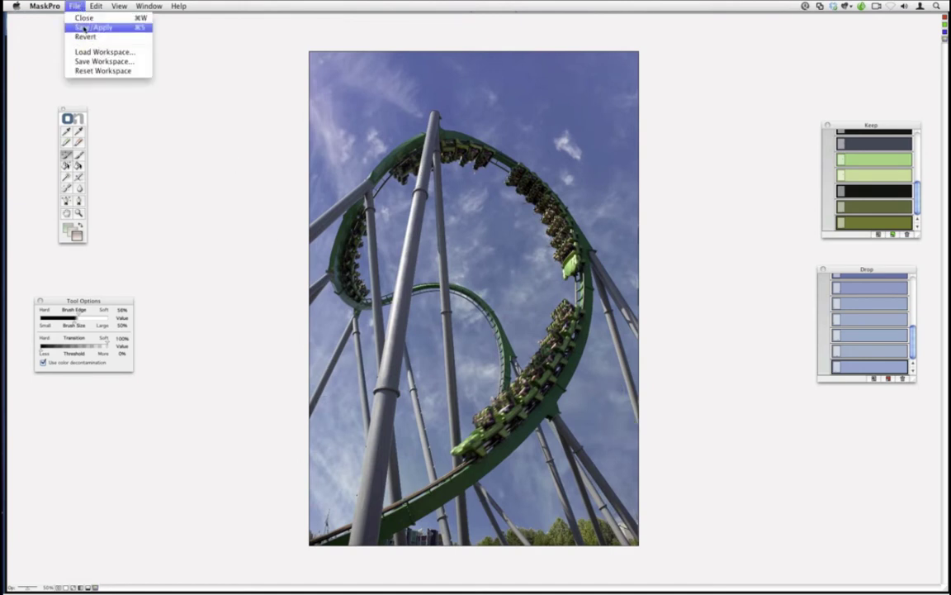
pyautogui.click(93, 27)
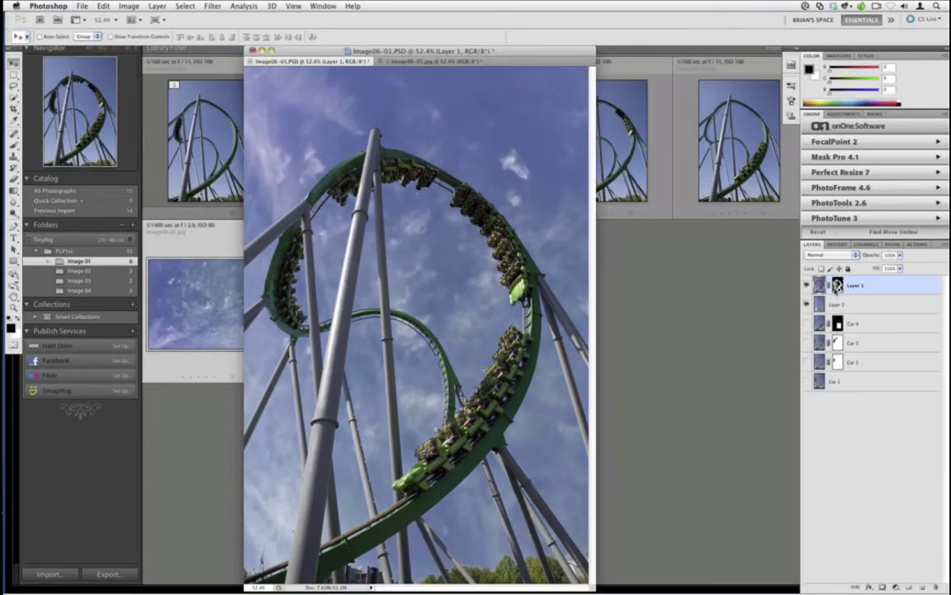
# Step: Select Layer 2 beneath the masked Layer 1 and begin adding a new adjustment layer
pyautogui.click(838, 285)
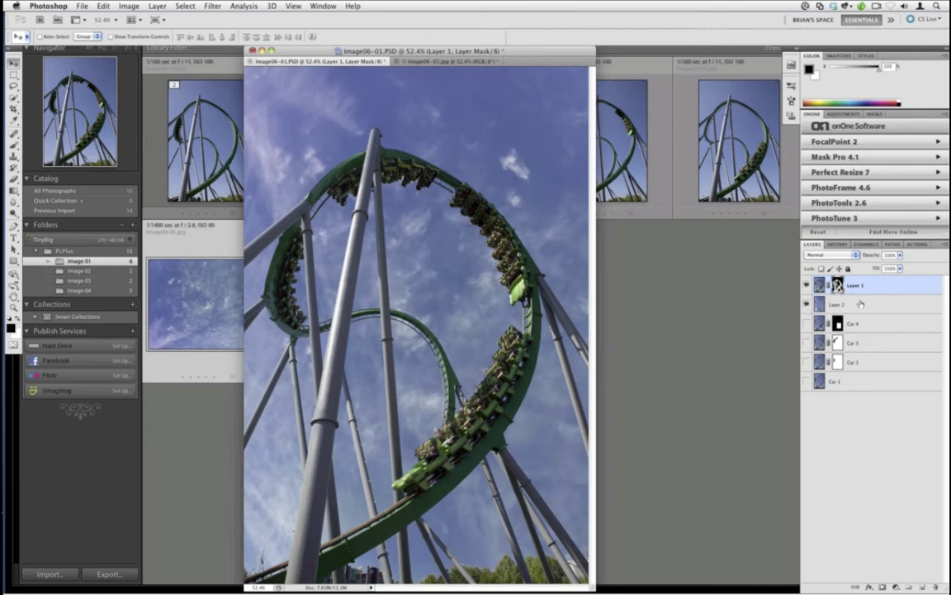
pyautogui.click(836, 308)
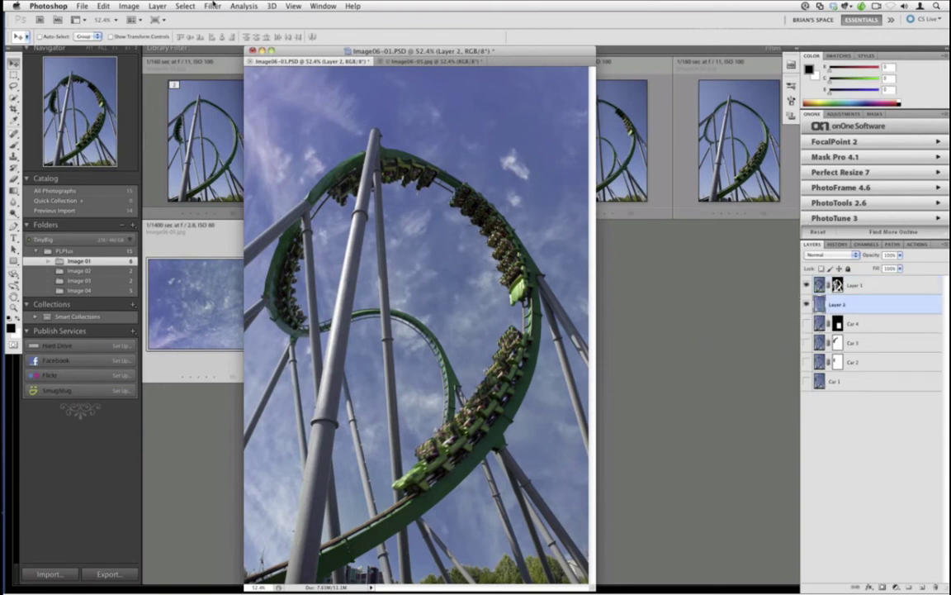
pyautogui.click(155, 6)
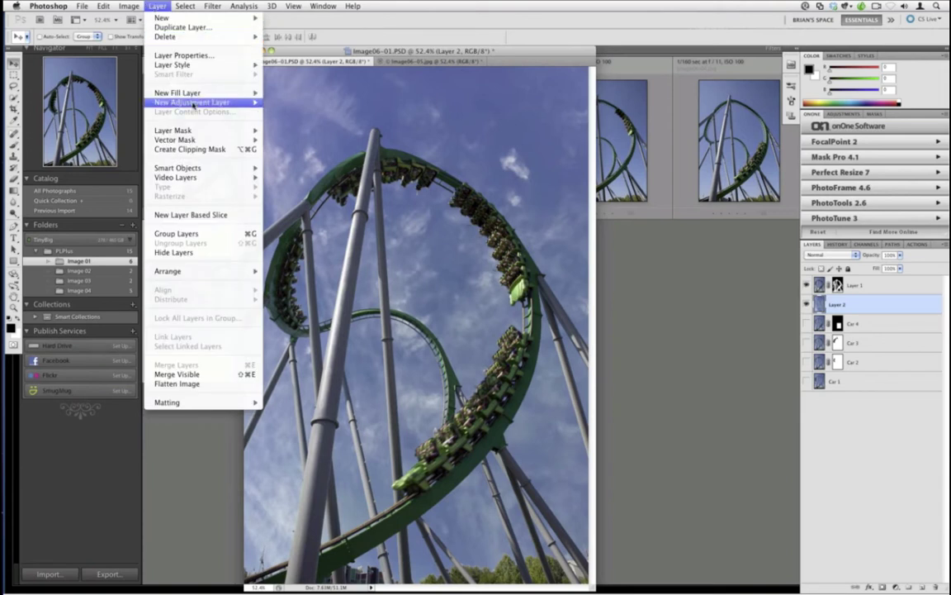
# Step: Create Levels 1 above Layer 2 with black point 31, midtone 1.05 and white point 224
pyautogui.moveTo(176, 100)
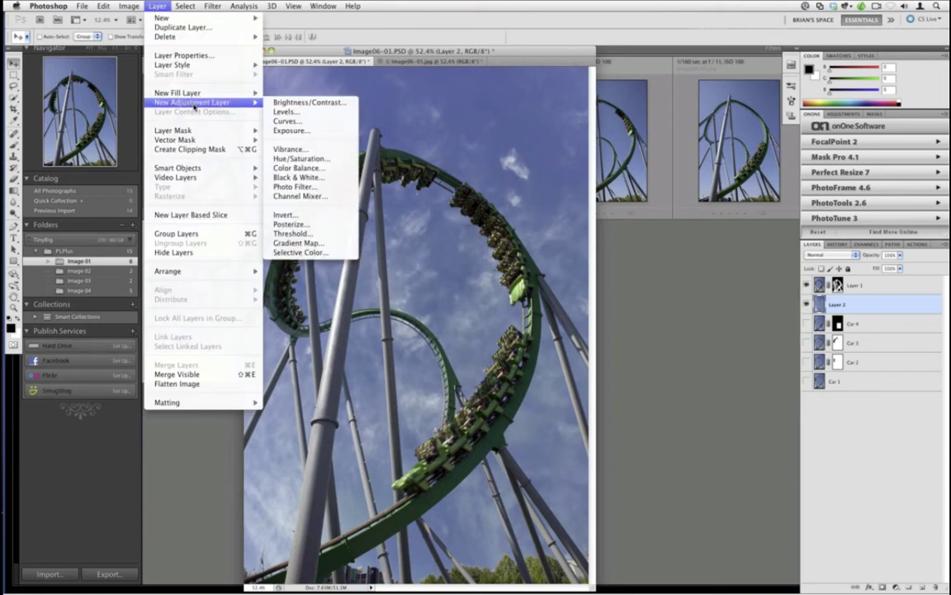
pyautogui.click(284, 112)
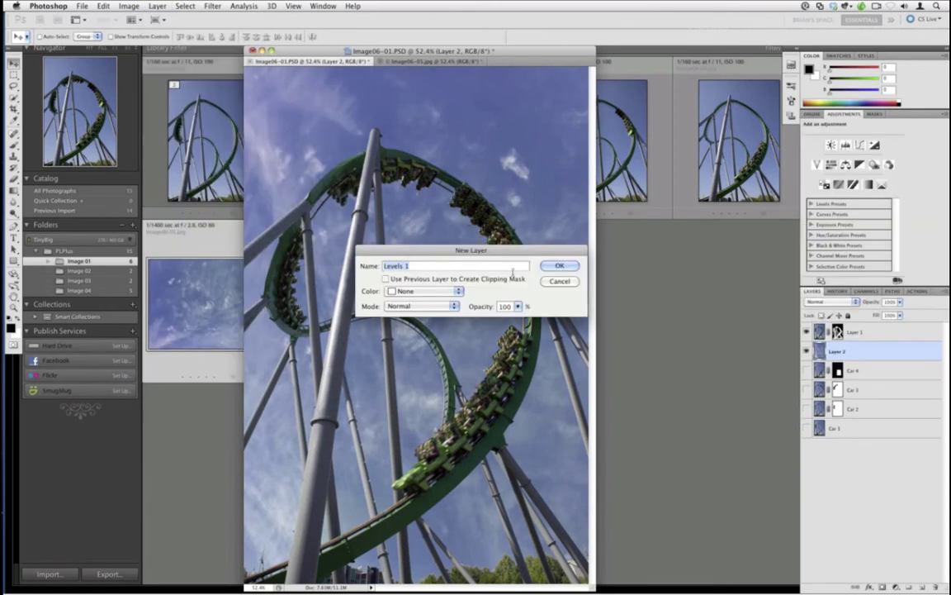
pyautogui.click(560, 280)
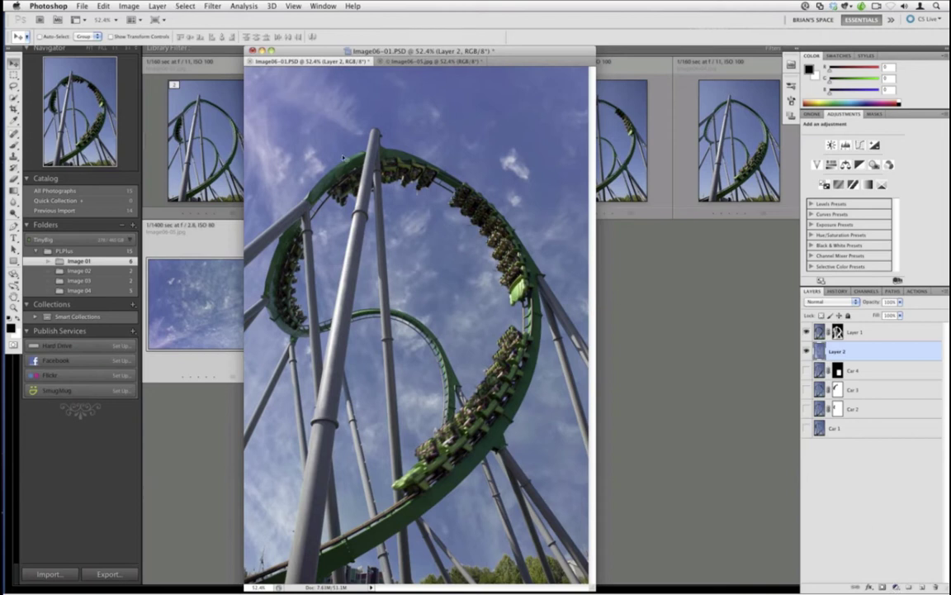
pyautogui.click(882, 587)
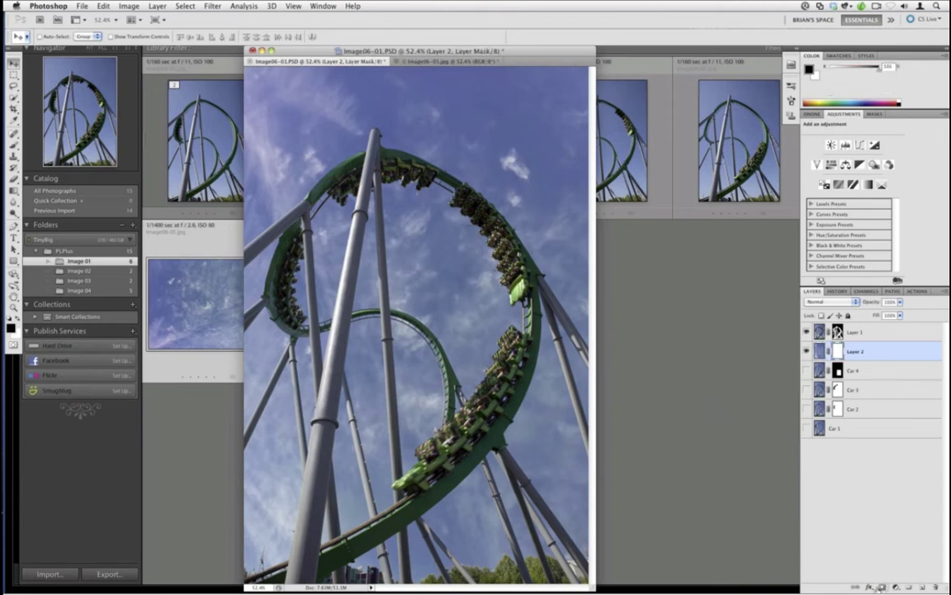
pyautogui.press('super+z')
pyautogui.click(896, 587)
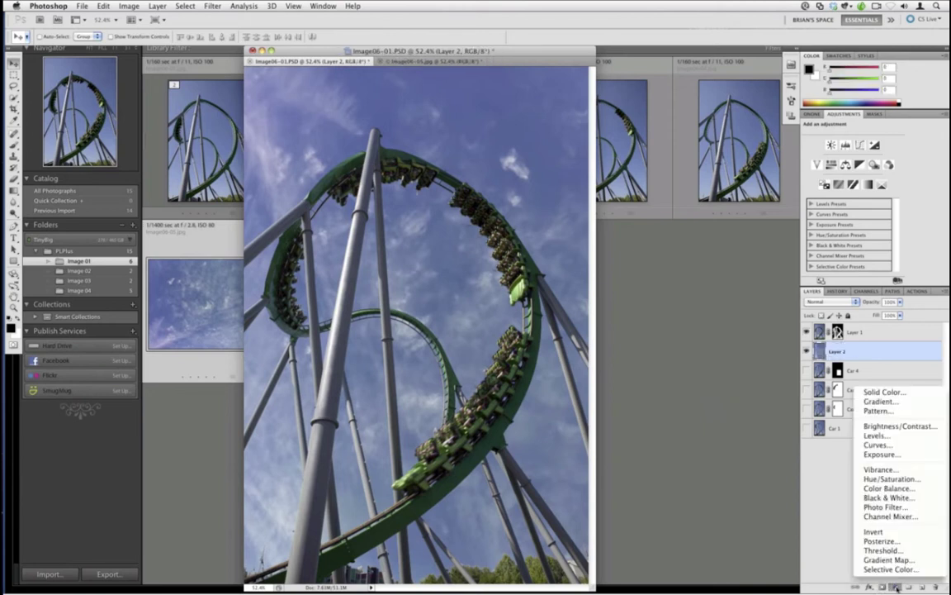
pyautogui.click(895, 438)
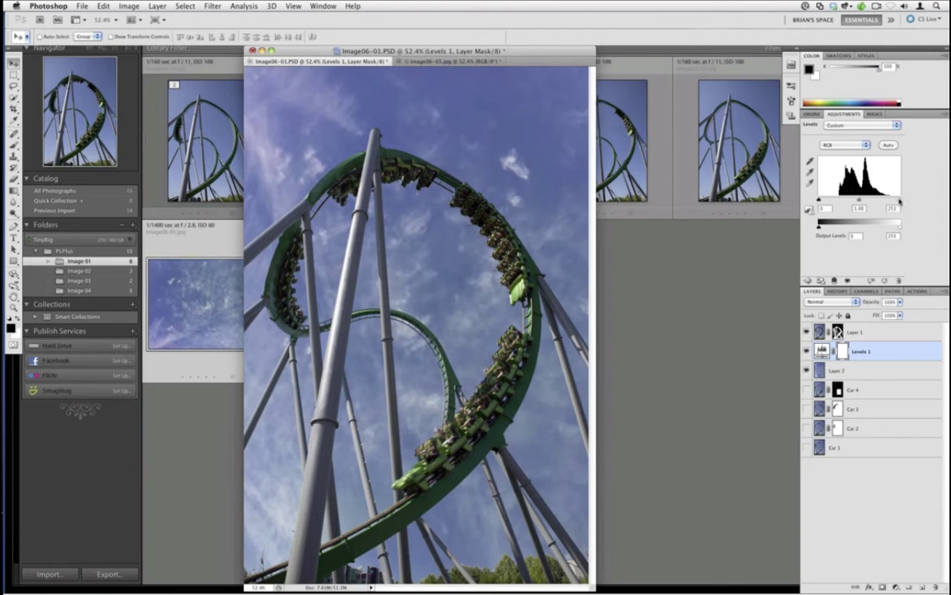
pyautogui.moveTo(899, 200); pyautogui.dragTo(892, 195)
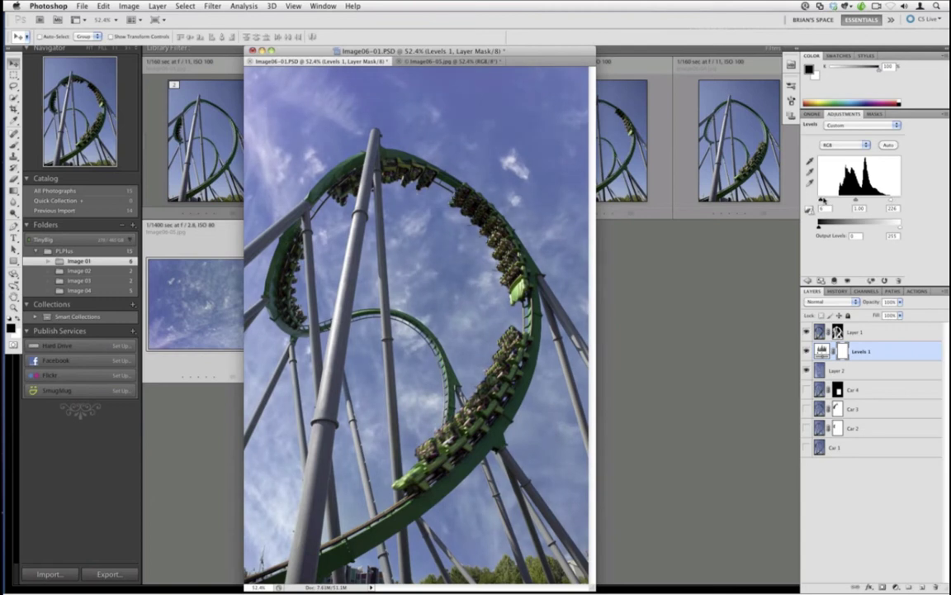
pyautogui.moveTo(823, 200); pyautogui.dragTo(859, 200)
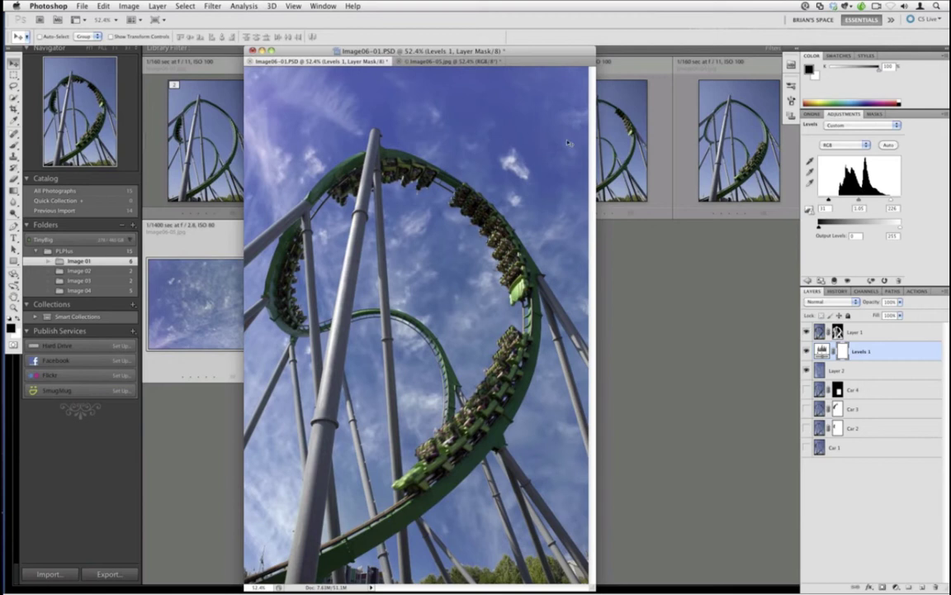
pyautogui.click(868, 512)
# Step: Add Hue/Saturation 1 with Blues saturation −14 and lightness +11, moved just below Layer 1
pyautogui.click(896, 587)
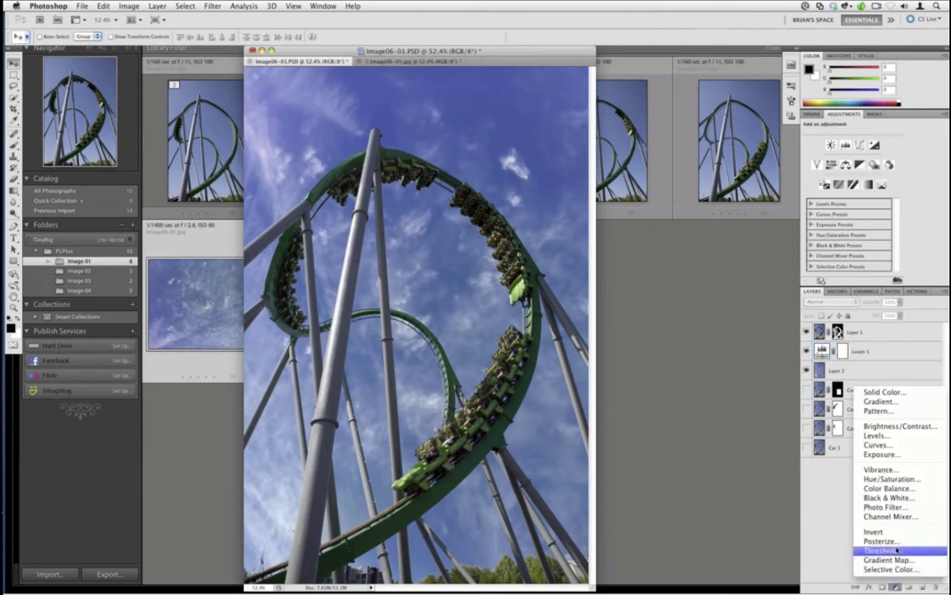
pyautogui.click(890, 480)
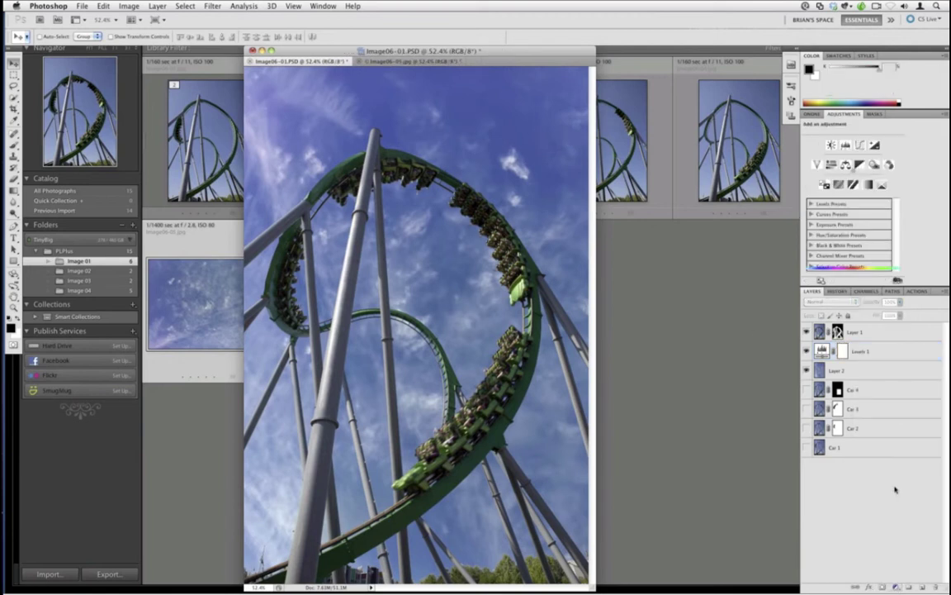
pyautogui.click(867, 146)
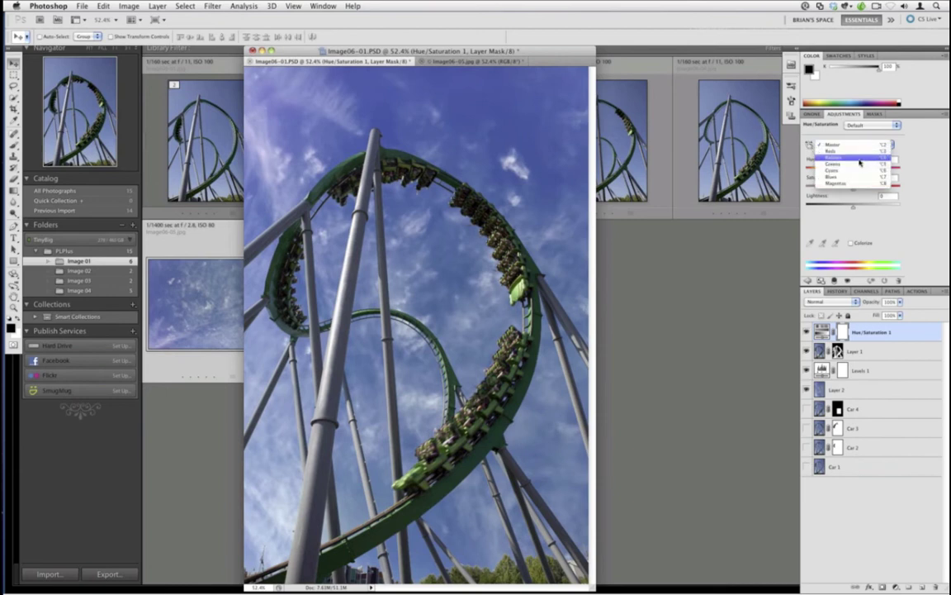
pyautogui.click(847, 178)
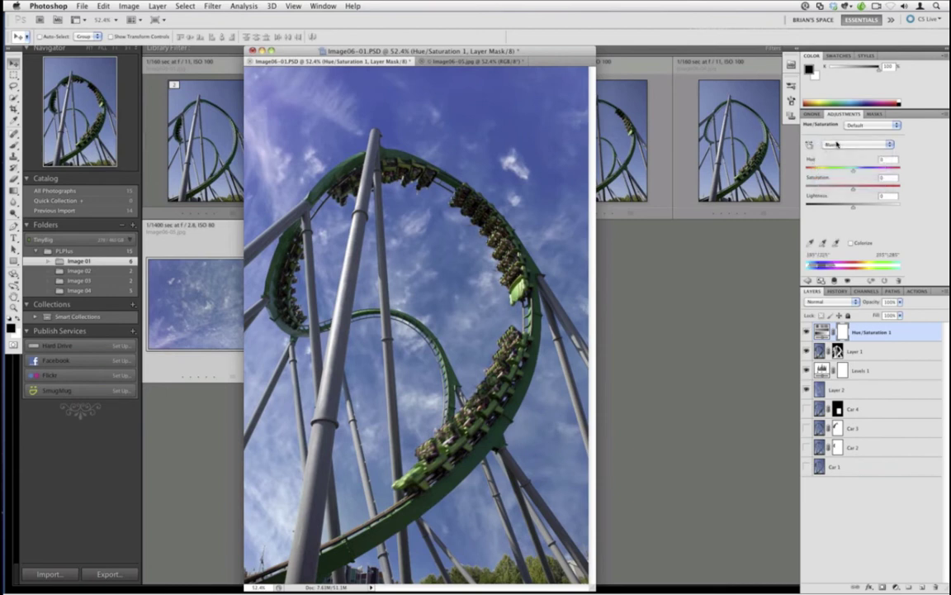
pyautogui.click(830, 146)
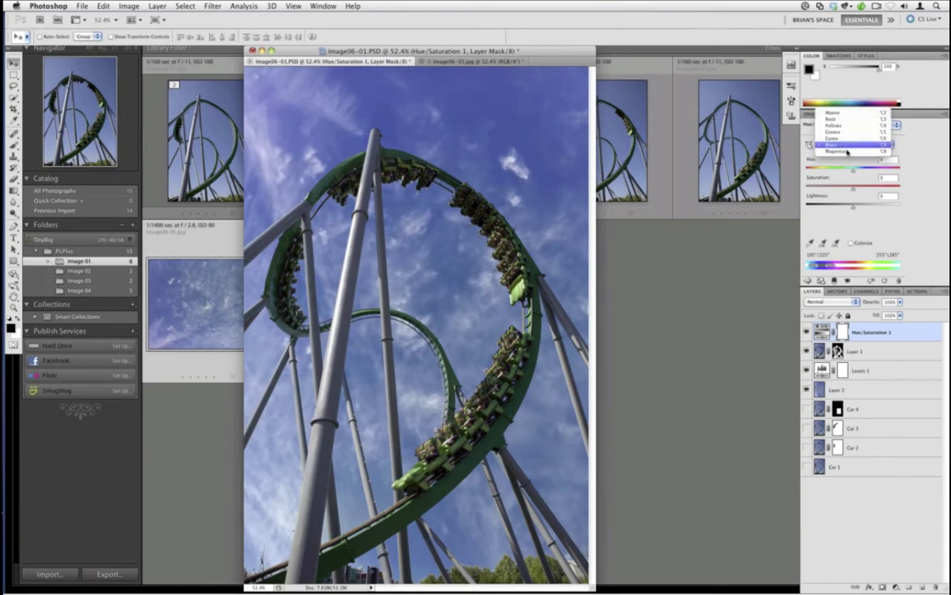
pyautogui.click(848, 145)
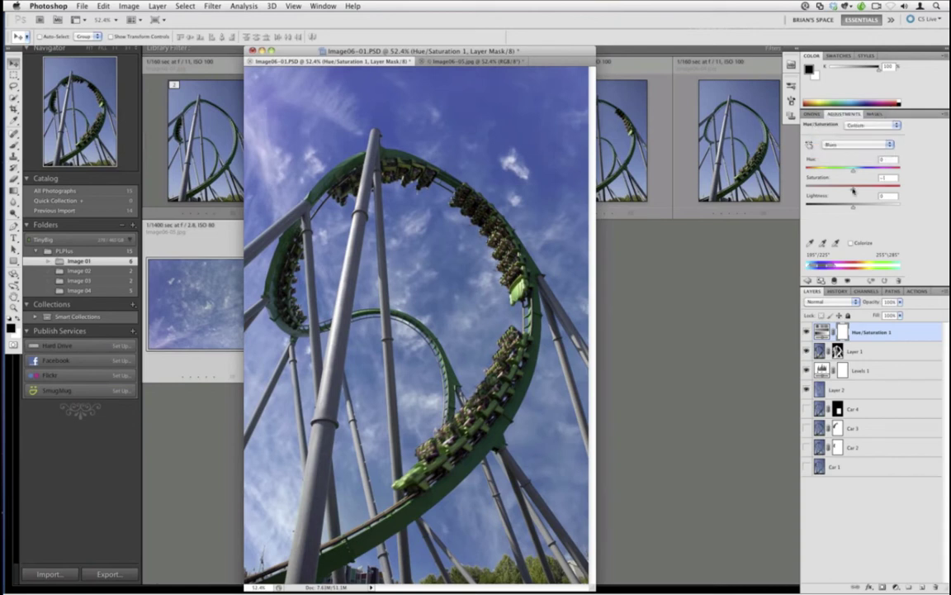
pyautogui.moveTo(847, 191); pyautogui.dragTo(858, 205)
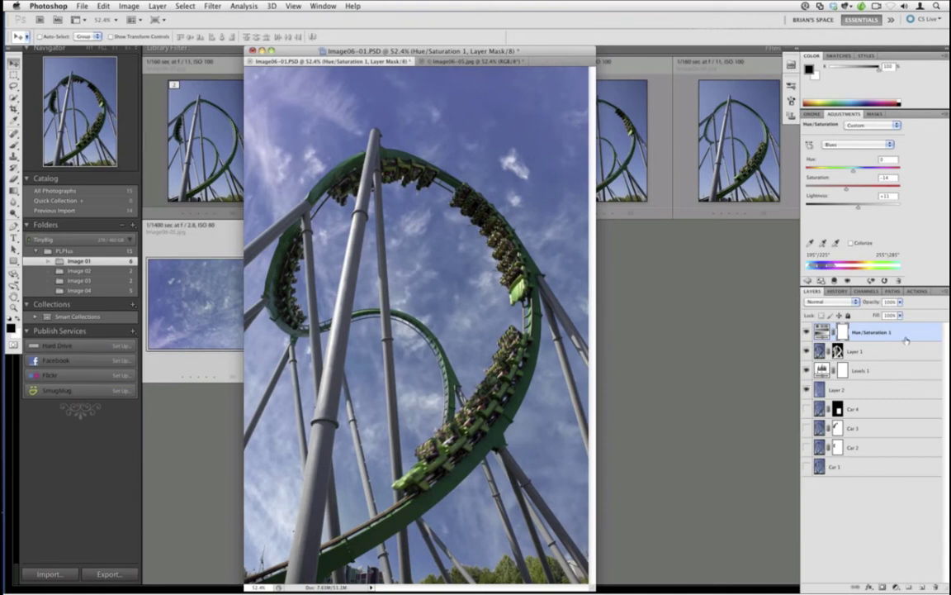
pyautogui.moveTo(918, 339); pyautogui.dragTo(867, 367)
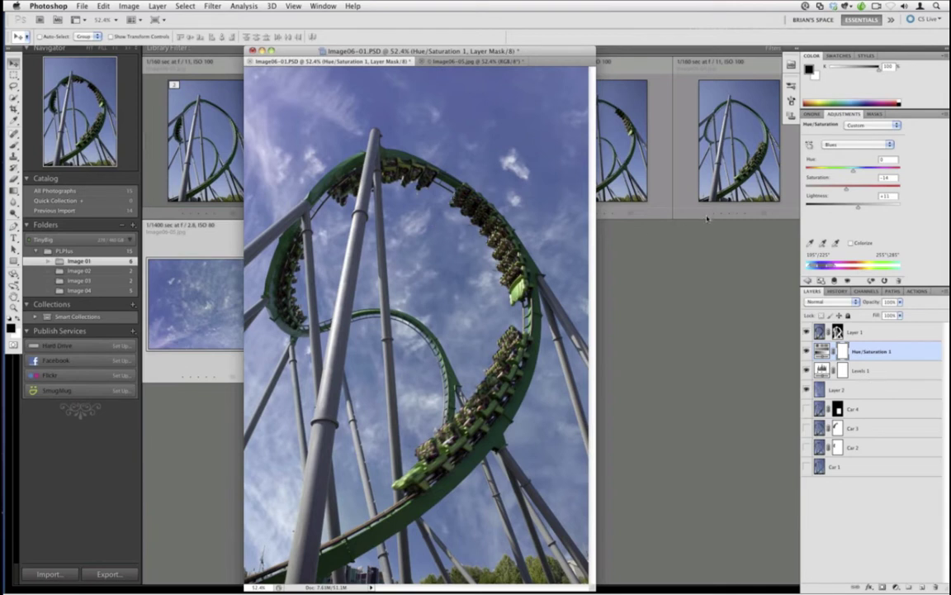
# Step: Launch FocalPoint 2 from the onOne panel on Layer 1, dismissing the RGB channels warning
pyautogui.click(812, 114)
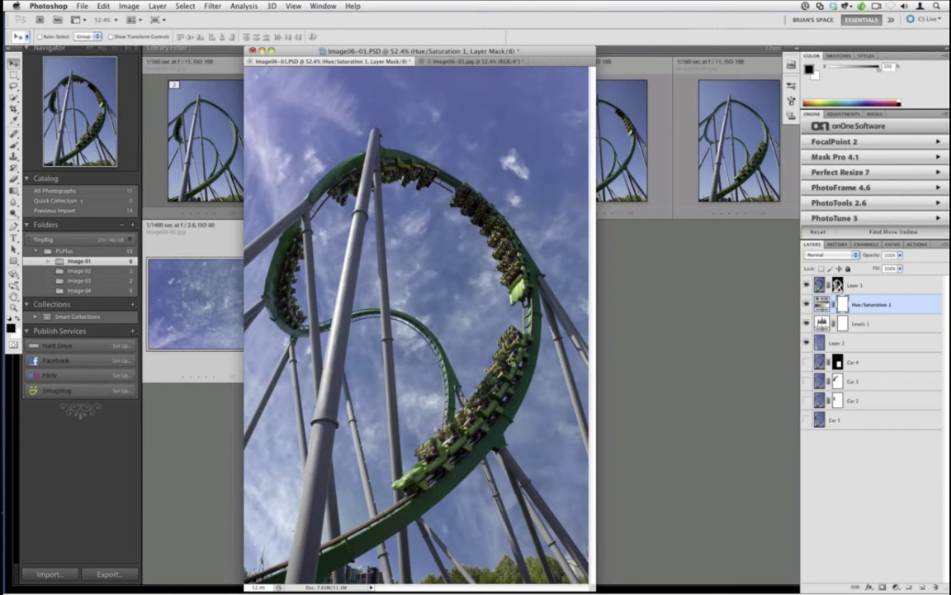
pyautogui.click(851, 142)
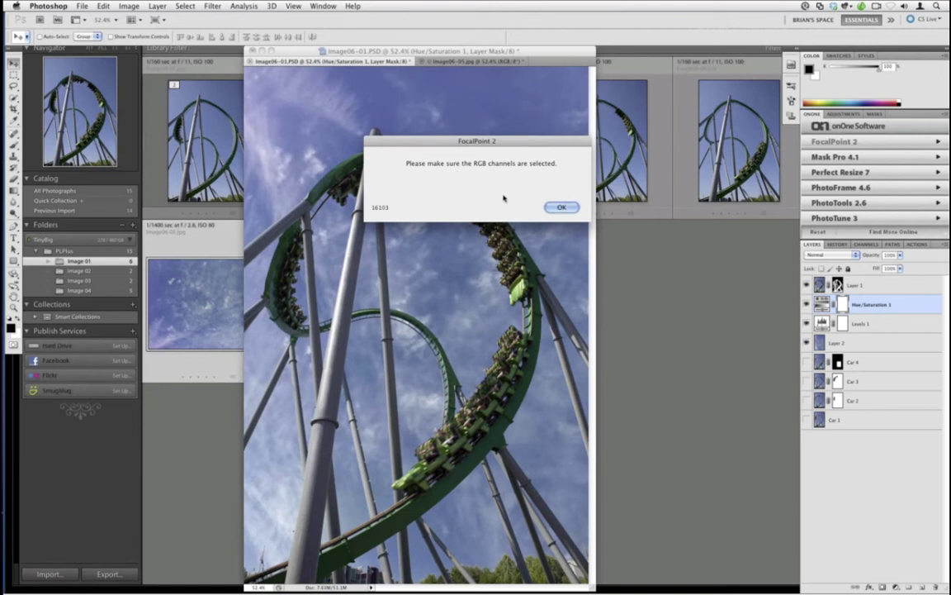
pyautogui.click(560, 207)
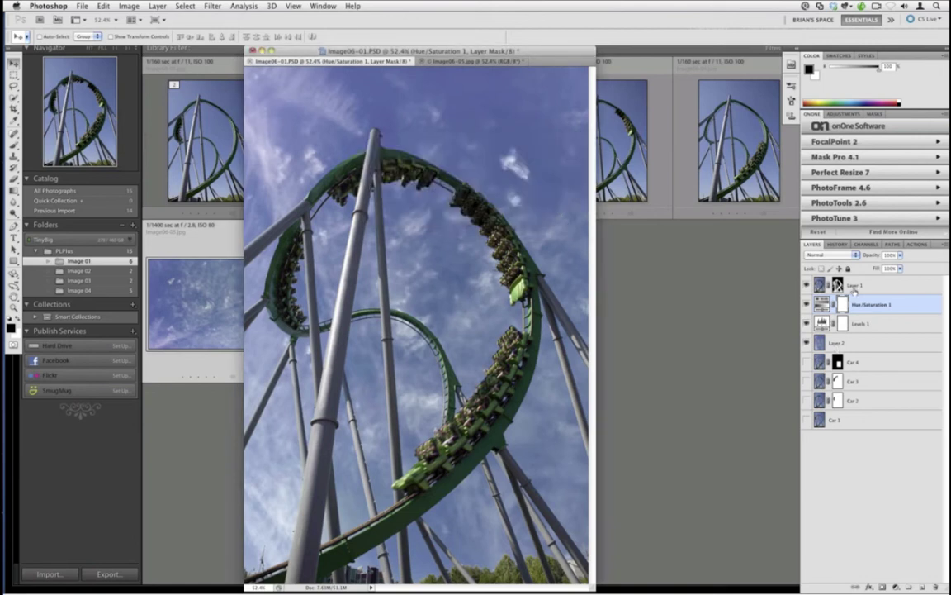
pyautogui.click(855, 286)
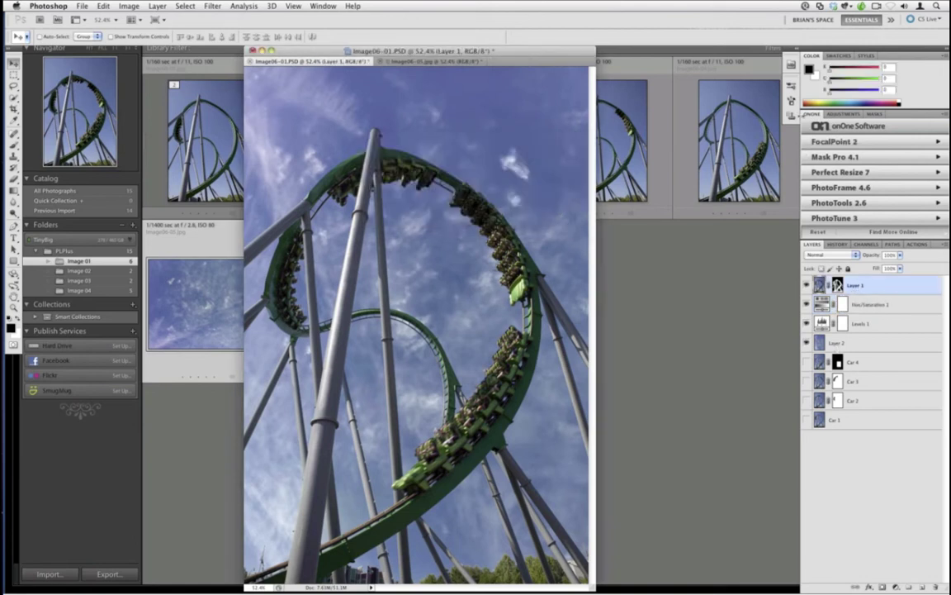
pyautogui.click(837, 143)
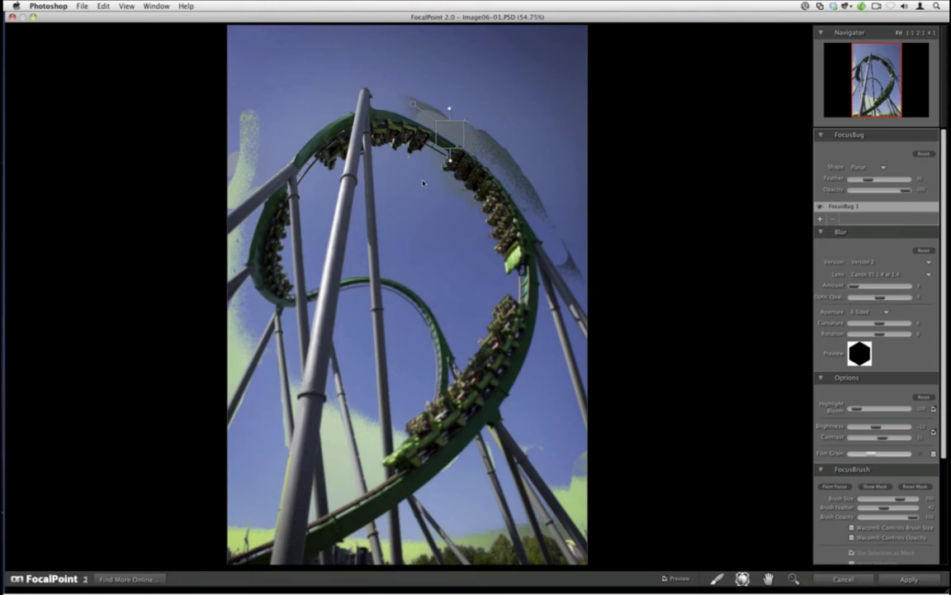
# Step: Shift the FocusBug slightly, then cancel FocalPoint 2 without applying any blur
pyautogui.moveTo(460, 139); pyautogui.dragTo(481, 138)
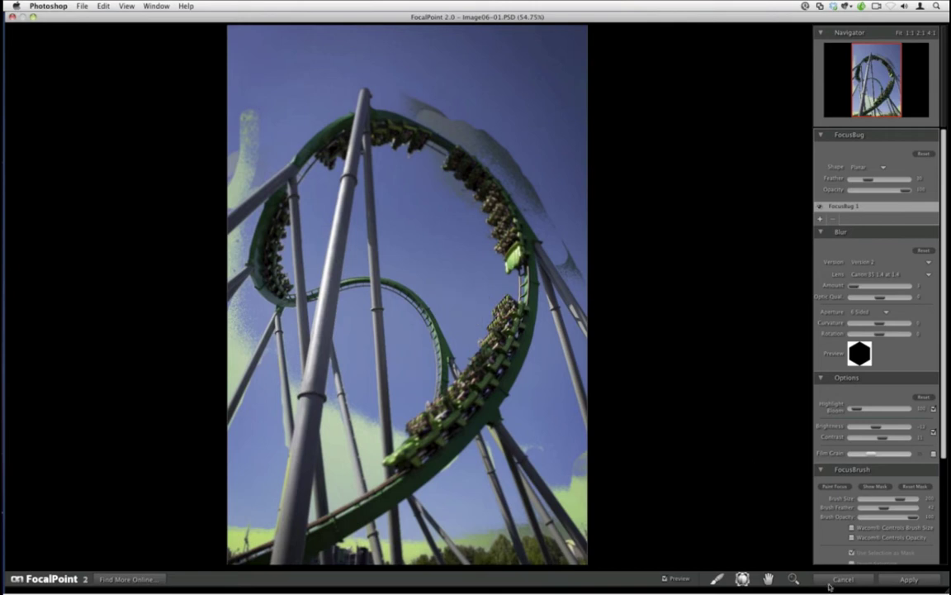
pyautogui.click(828, 579)
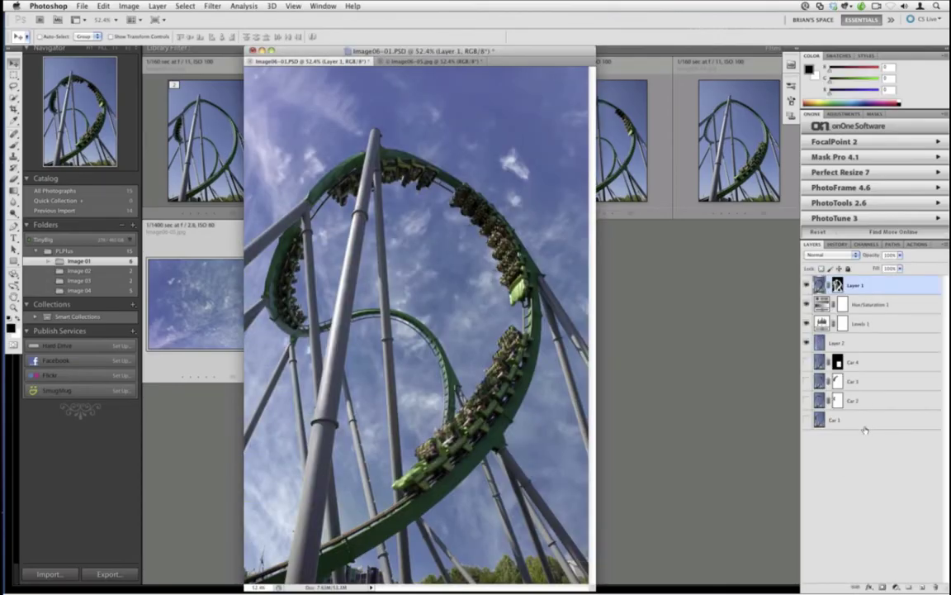
# Step: Stamp all visible layers into a new Layer 3 and open it in FocalPoint 2
pyautogui.click(157, 6)
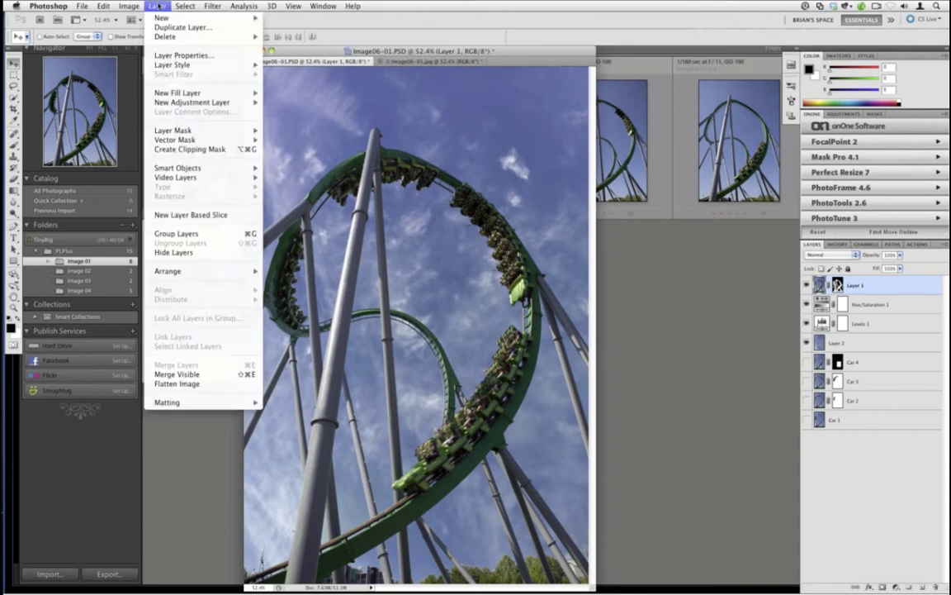
pyautogui.keyDown('alt'); pyautogui.click(229, 376); pyautogui.keyUp('alt')
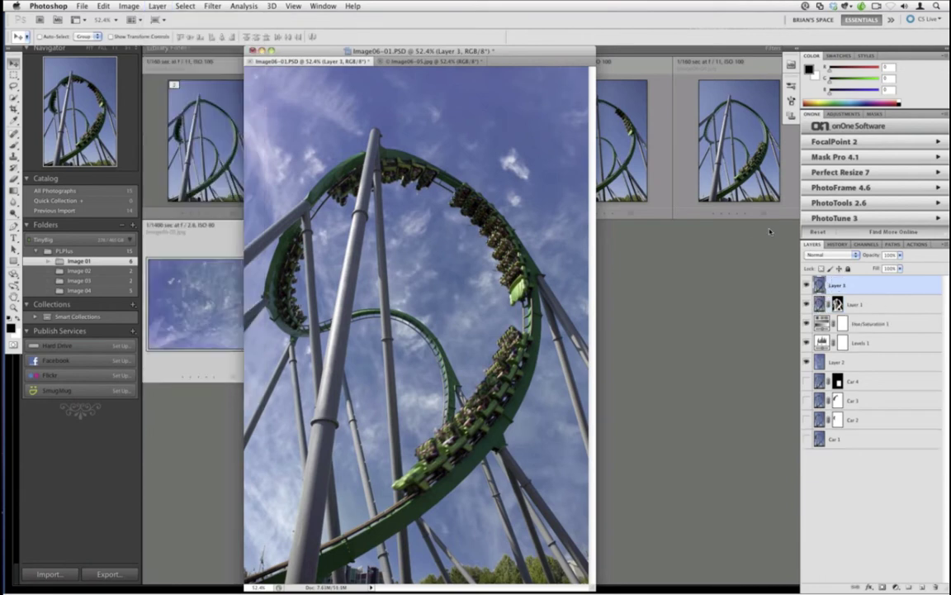
pyautogui.click(853, 143)
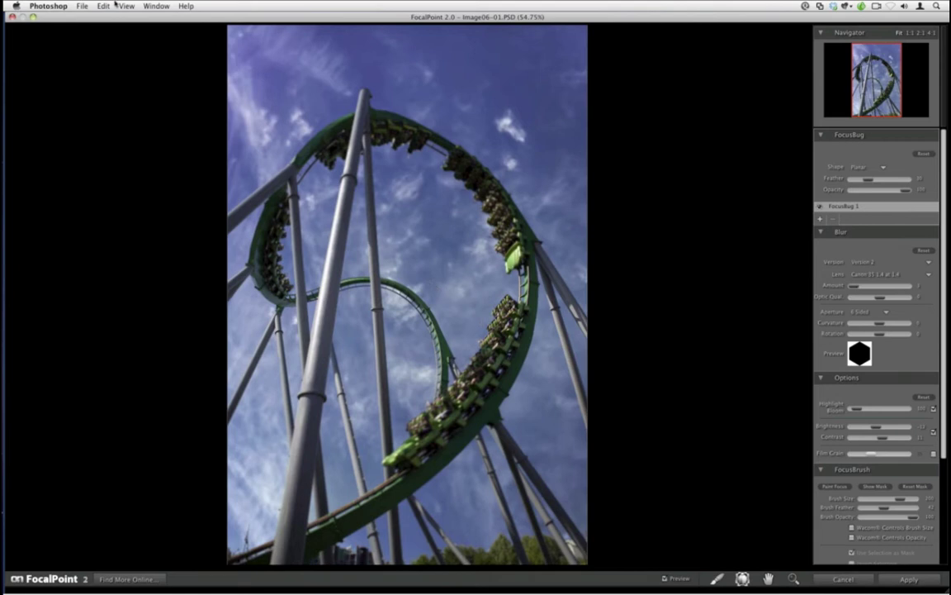
# Step: Reset FocalPoint settings and place a Planar FocusBug over the train cars, rotated about −87°
pyautogui.click(110, 6)
pyautogui.click(122, 67)
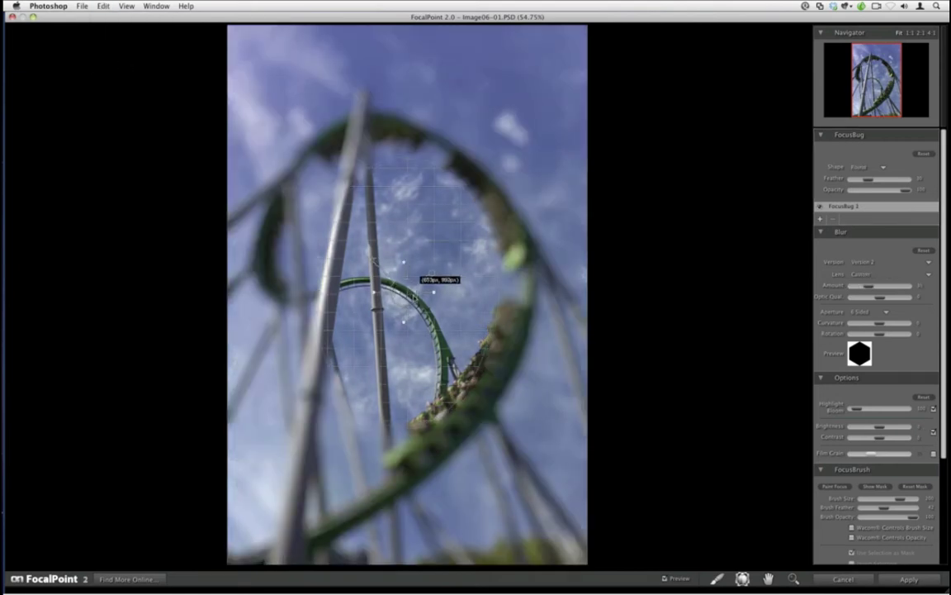
pyautogui.moveTo(409, 285); pyautogui.dragTo(459, 357)
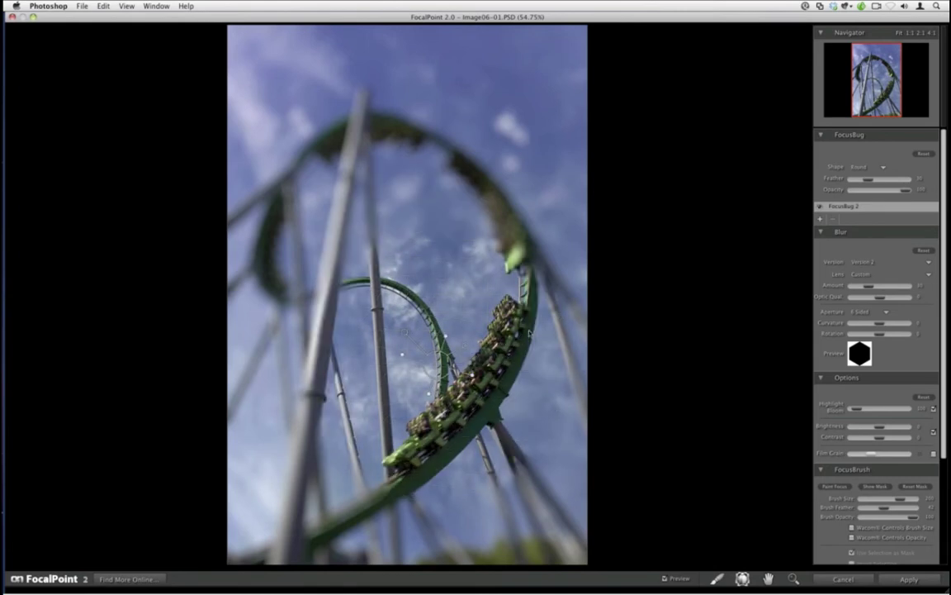
pyautogui.moveTo(448, 350)
pyautogui.click(859, 167)
pyautogui.click(859, 175)
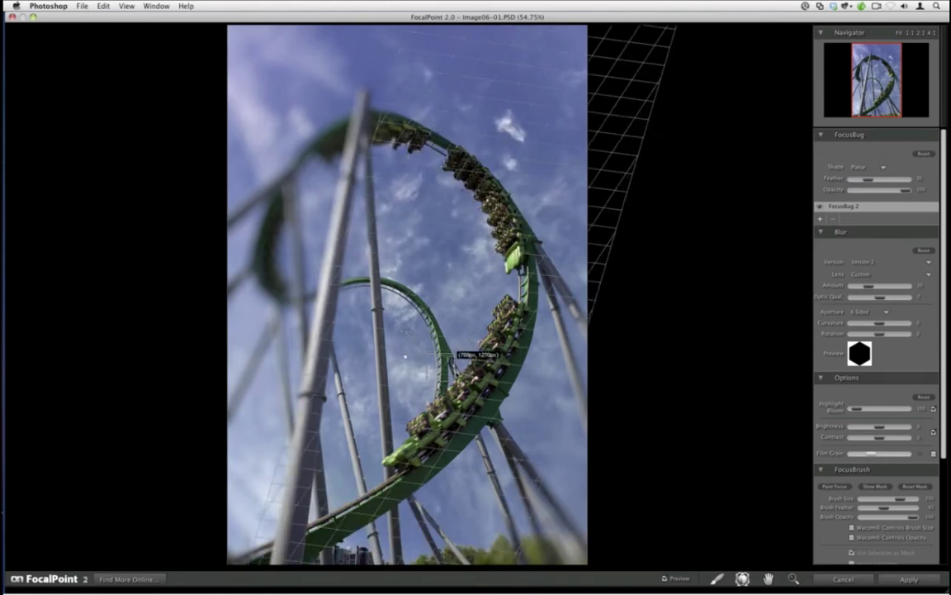
pyautogui.moveTo(478, 370); pyautogui.dragTo(438, 419)
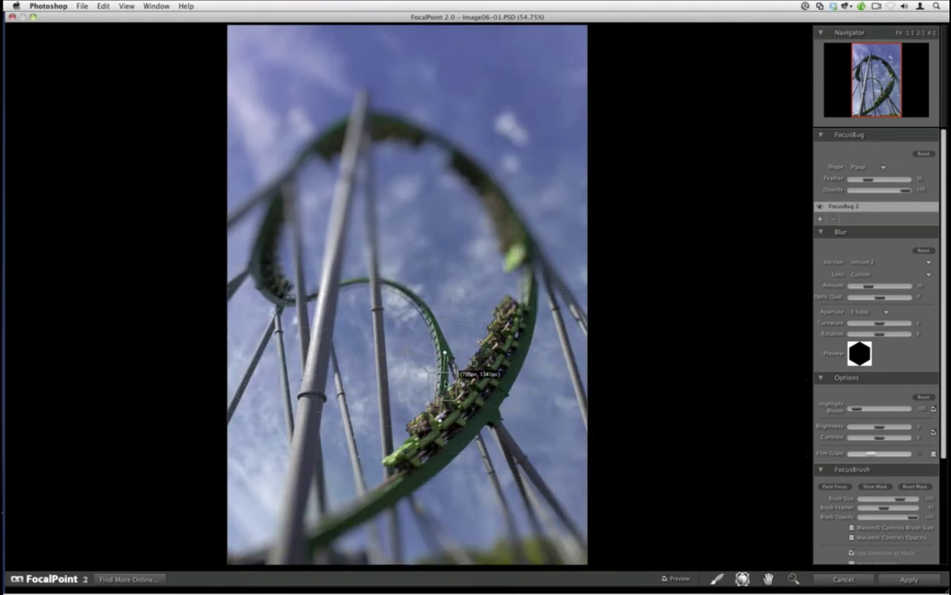
pyautogui.moveTo(403, 353); pyautogui.dragTo(403, 353)
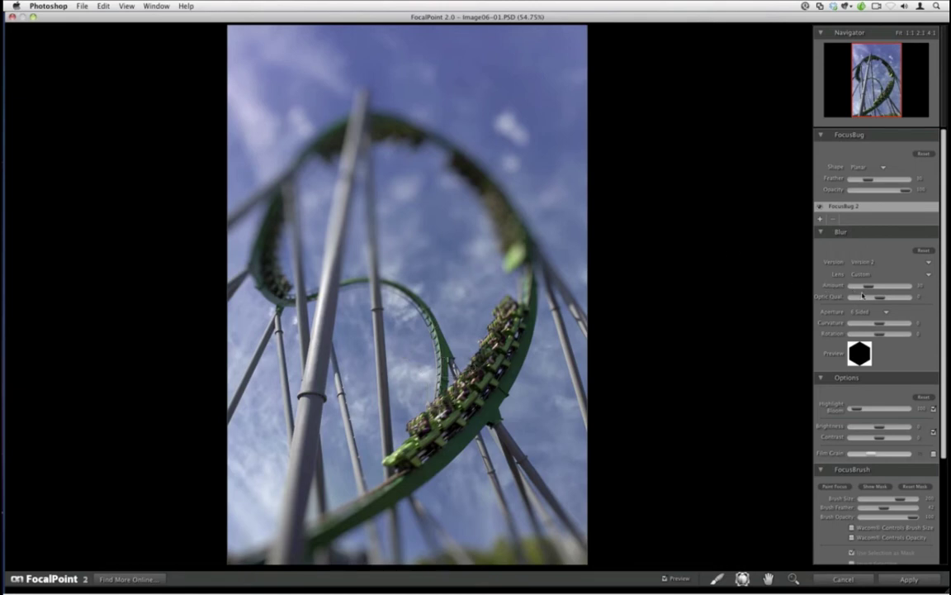
# Step: Reduce the blur amount to about 0 and tilt the focus plane slightly
pyautogui.moveTo(868, 286); pyautogui.dragTo(859, 286)
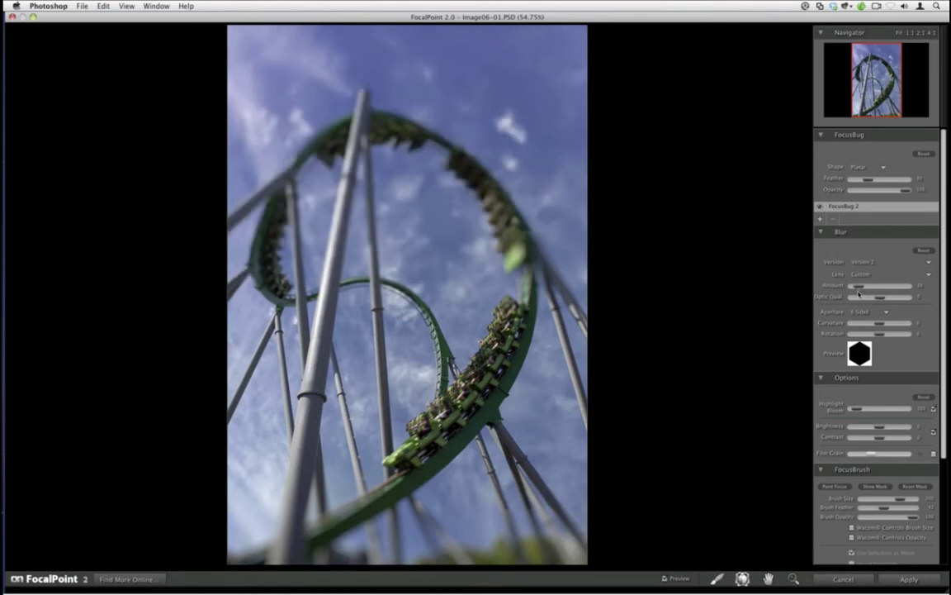
pyautogui.moveTo(858, 286); pyautogui.dragTo(854, 286)
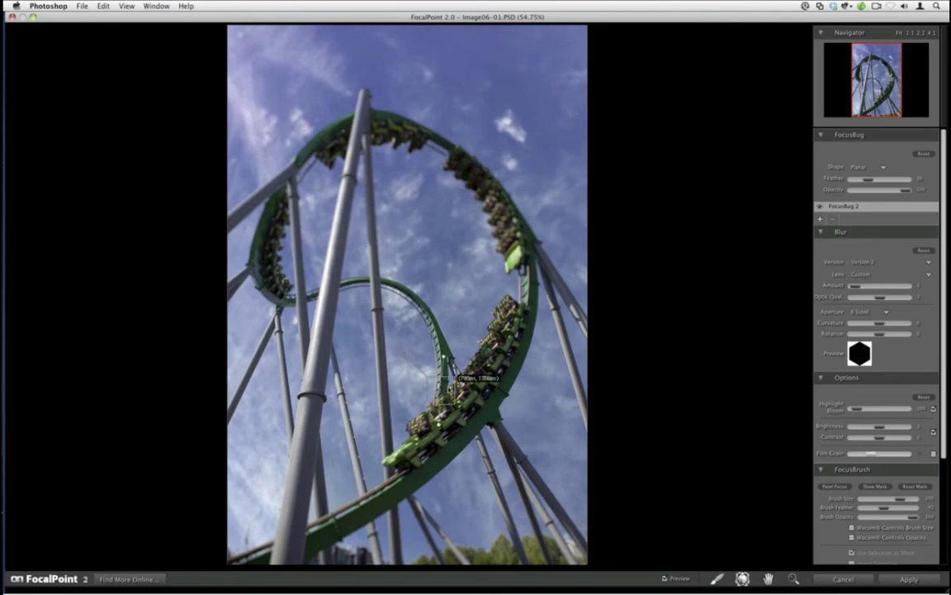
pyautogui.moveTo(450, 377); pyautogui.dragTo(435, 451)
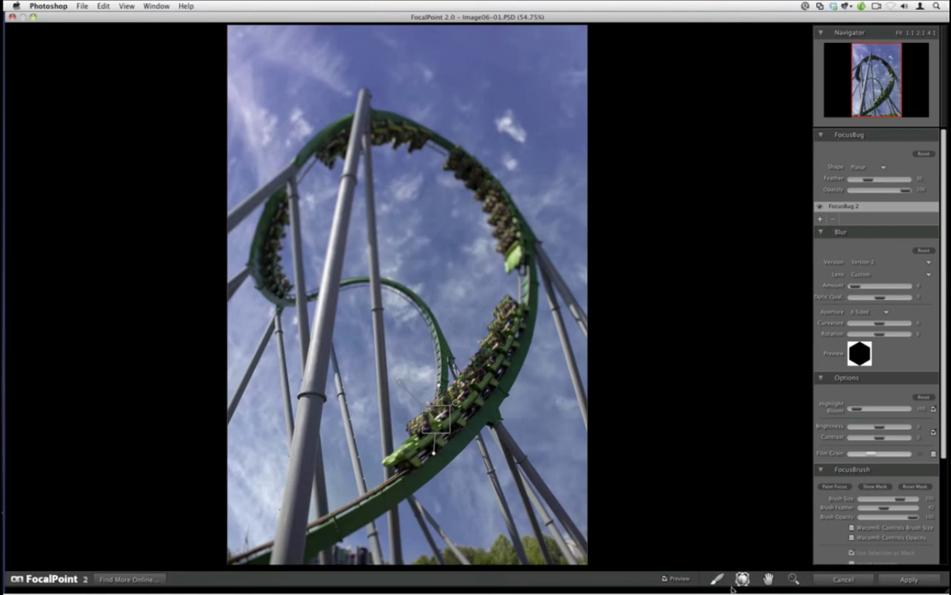
# Step: Set the FocusBrush to Paint Blur with lower opacity and a smaller size
pyautogui.click(717, 579)
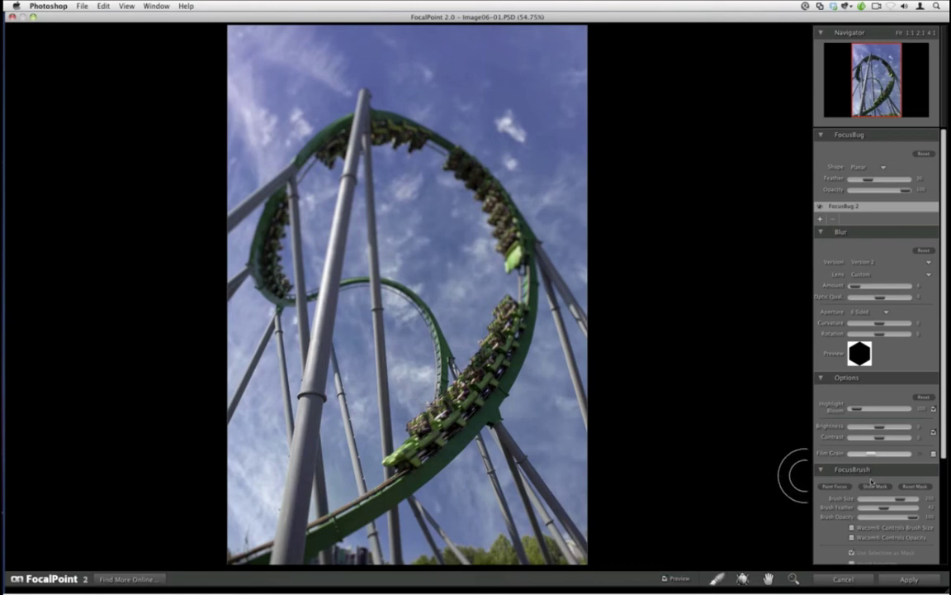
pyautogui.moveTo(912, 517); pyautogui.dragTo(876, 524)
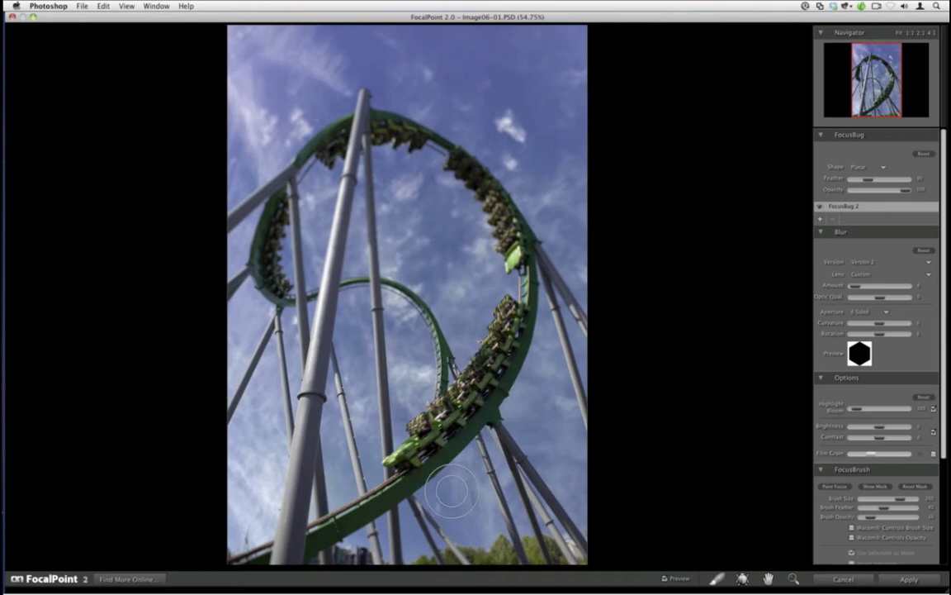
pyautogui.click(829, 487)
pyautogui.moveTo(870, 518); pyautogui.dragTo(868, 518)
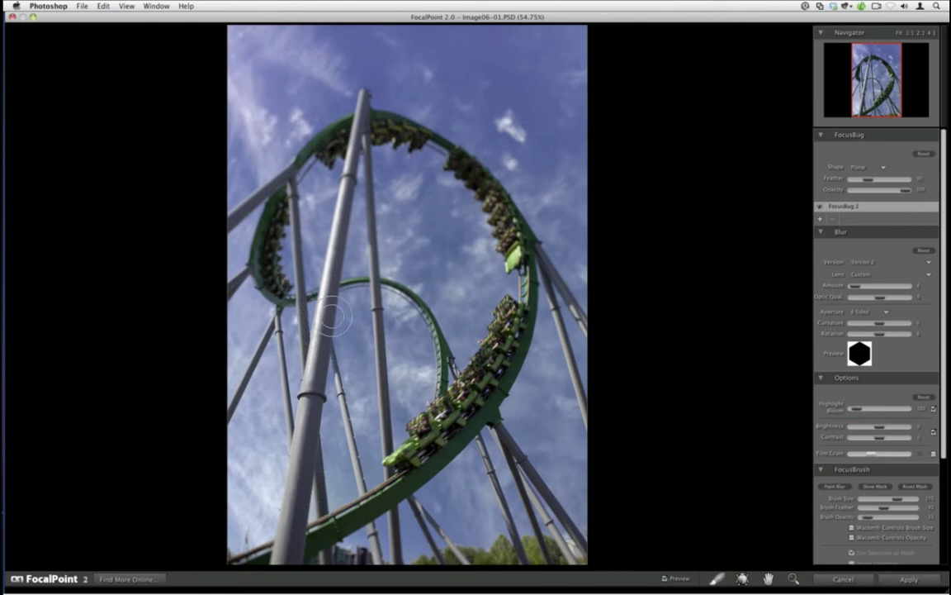
pyautogui.press('[')
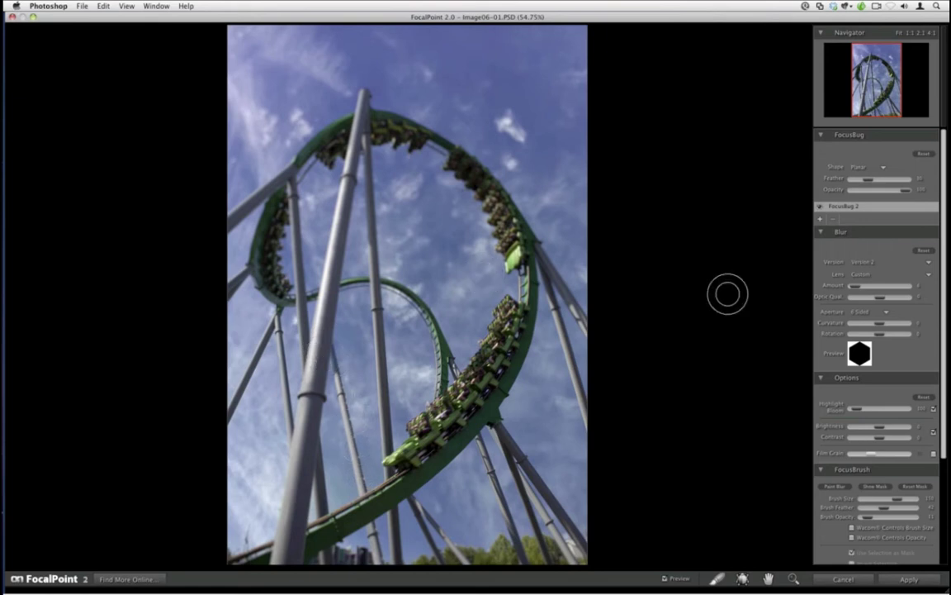
# Step: Paint blur along the left support pole with the mask shown, then return to the colour view
pyautogui.click(874, 487)
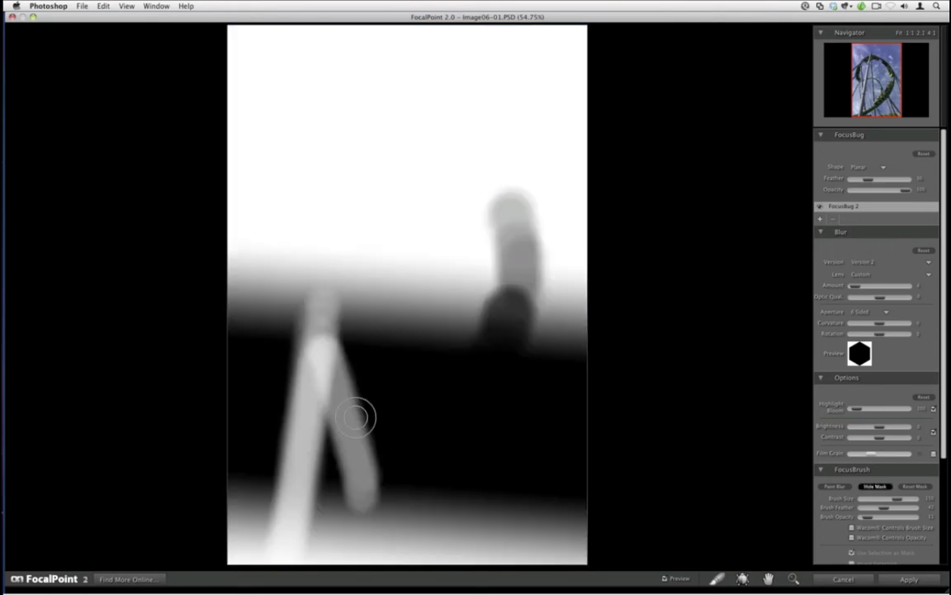
pyautogui.moveTo(326, 364)
pyautogui.mouseDown()
pyautogui.moveTo(339, 509)
pyautogui.moveTo(353, 455)
pyautogui.moveTo(358, 472)
pyautogui.moveTo(332, 369)
pyautogui.moveTo(351, 403)
pyautogui.mouseUp()
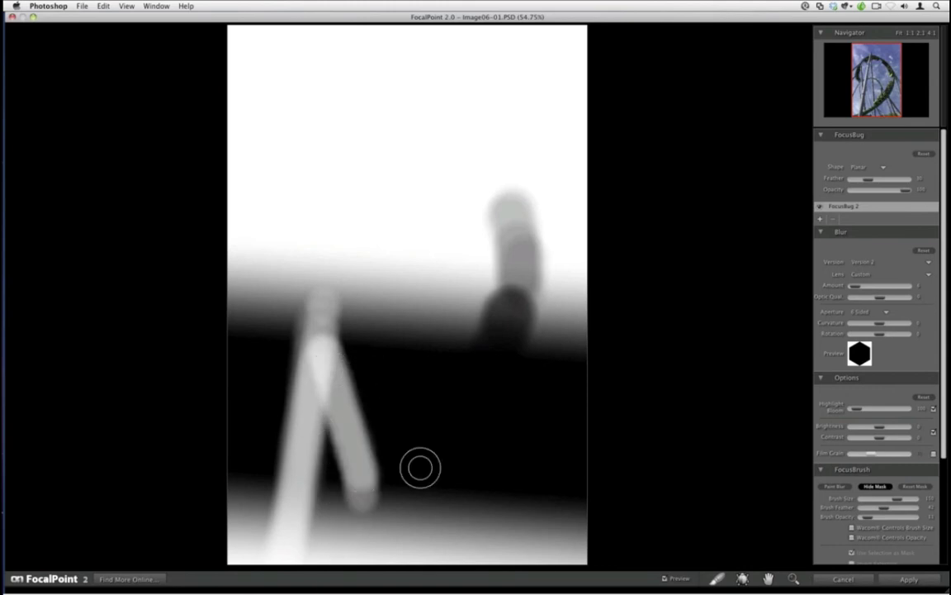
pyautogui.click(884, 488)
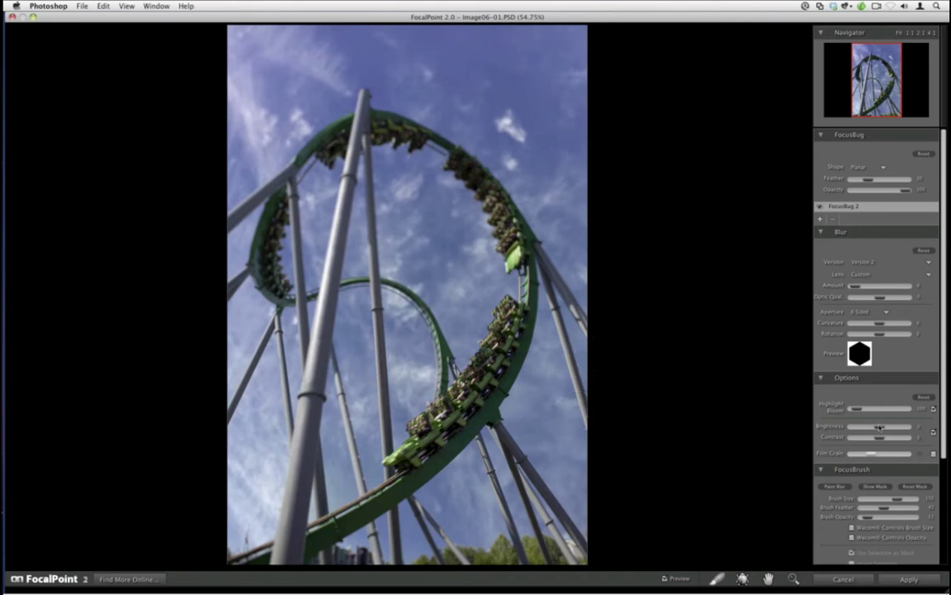
# Step: Set Brightness −15 and Contrast 11, add a corner vignette, and apply the FocalPoint effect
pyautogui.moveTo(880, 427); pyautogui.dragTo(875, 426)
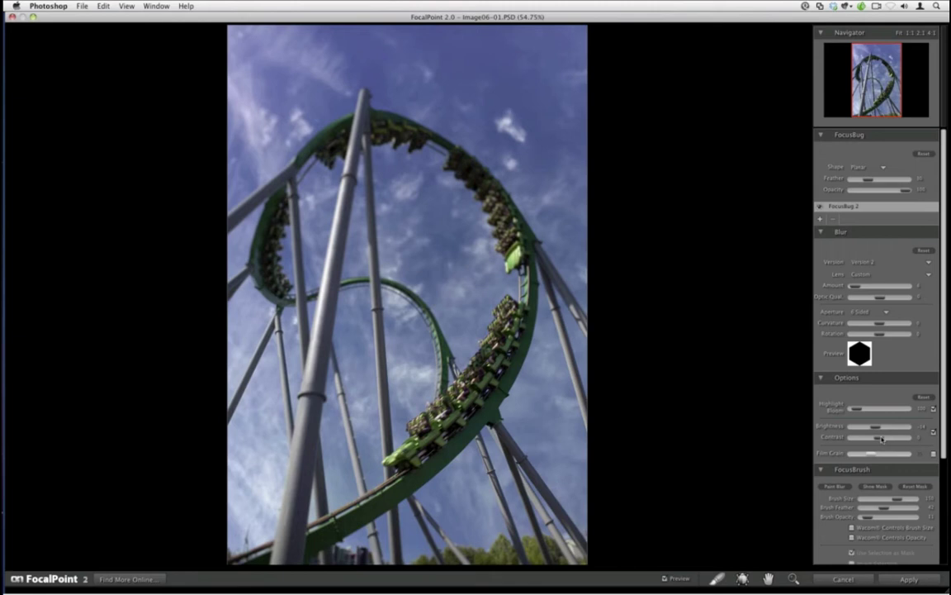
pyautogui.moveTo(882, 438); pyautogui.dragTo(888, 437)
pyautogui.scroll(-5, 886, 468)
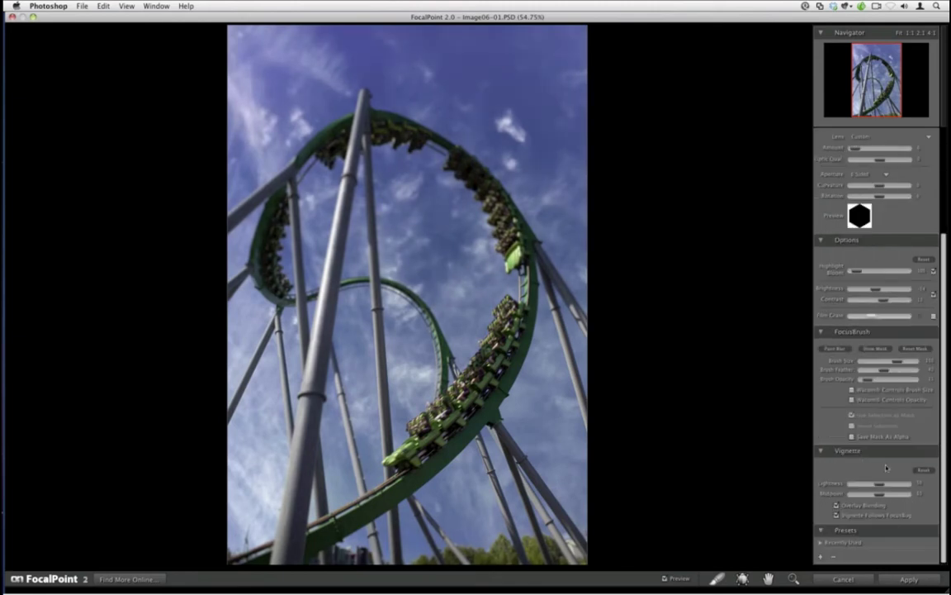
pyautogui.moveTo(880, 484); pyautogui.dragTo(871, 485)
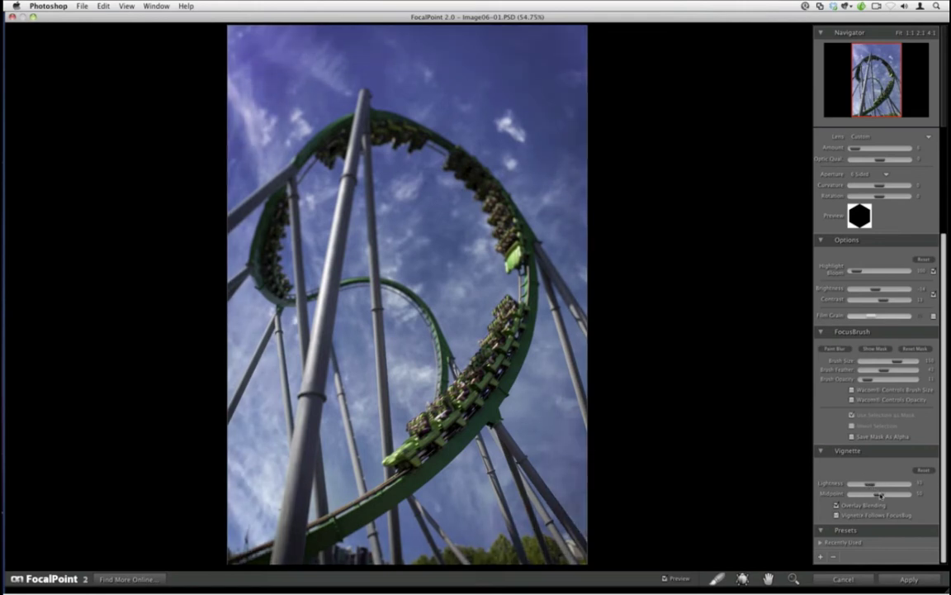
pyautogui.moveTo(870, 484); pyautogui.dragTo(877, 484)
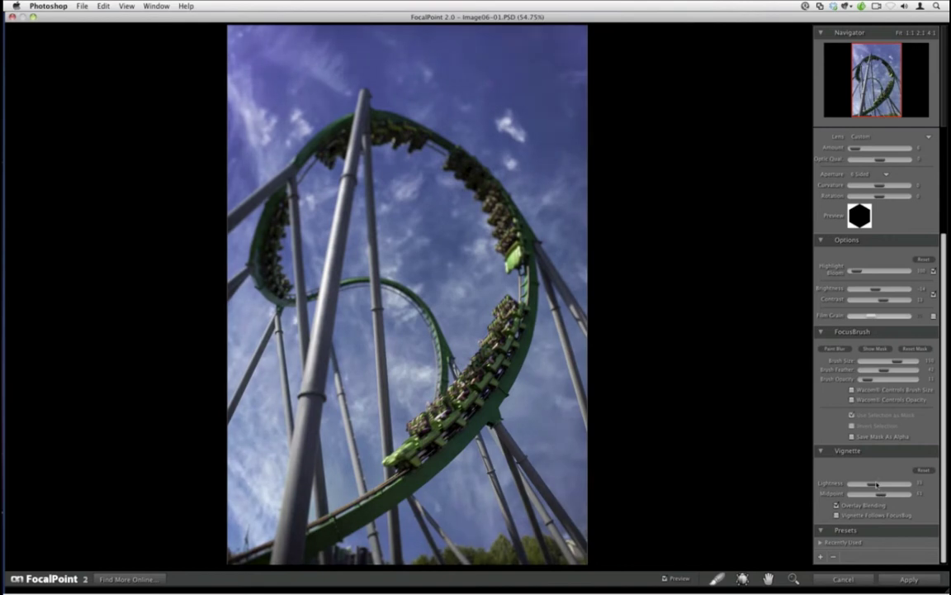
pyautogui.click(909, 579)
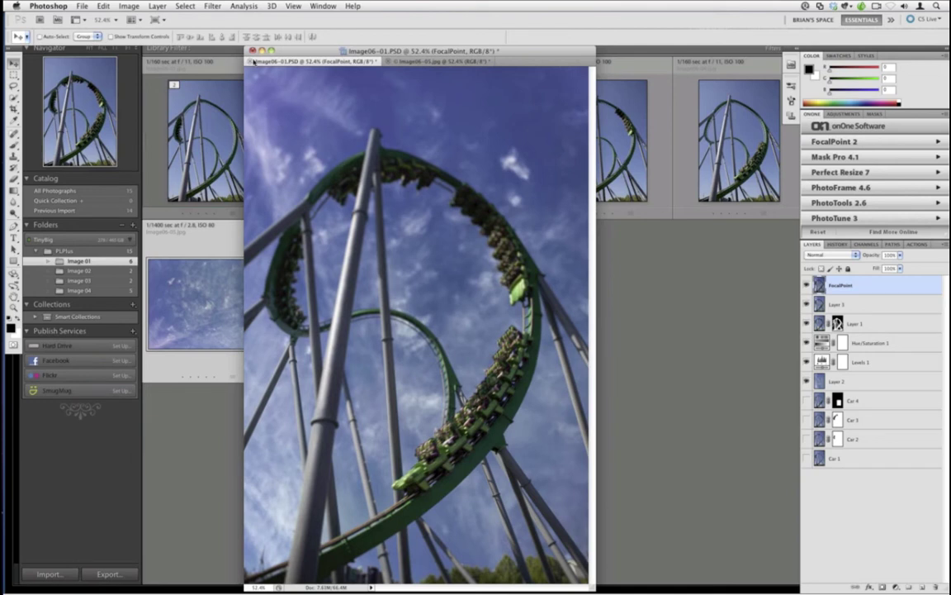
# Step: Close Image06-01.PSD and the sky photo, discarding changes to both
pyautogui.click(252, 50)
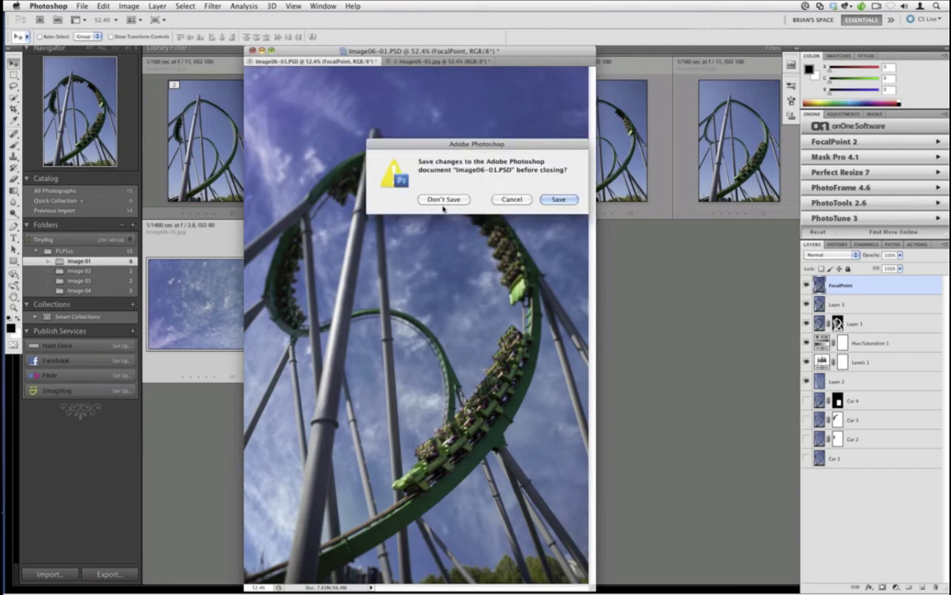
pyautogui.click(442, 200)
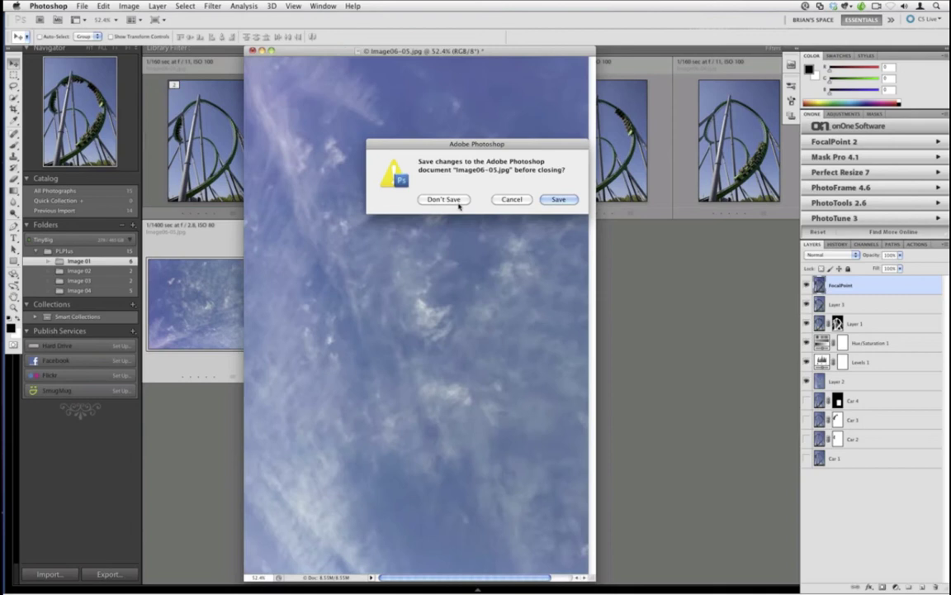
pyautogui.click(440, 200)
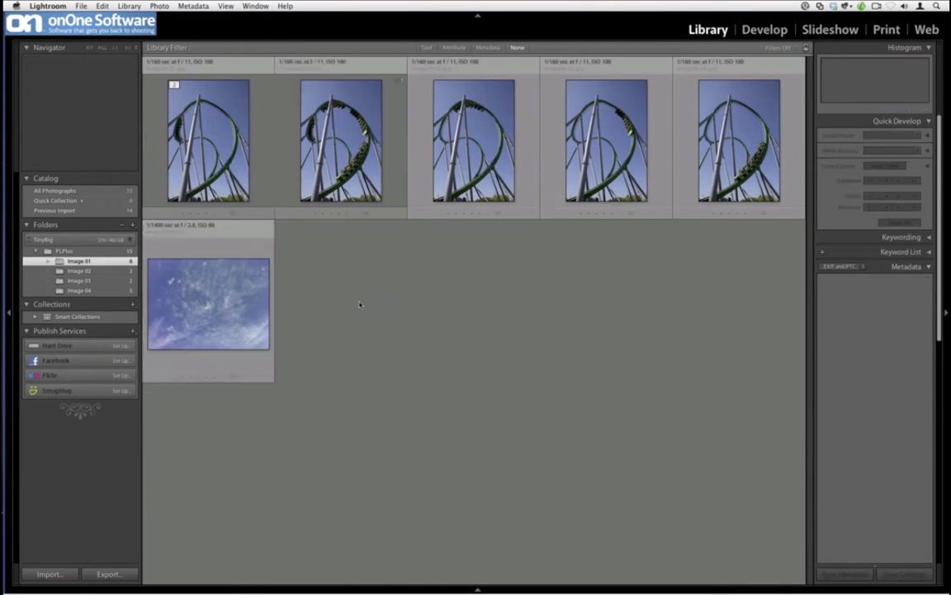
# Step: Open Lightroom's Plug-in Manager from the File menu
pyautogui.click(81, 6)
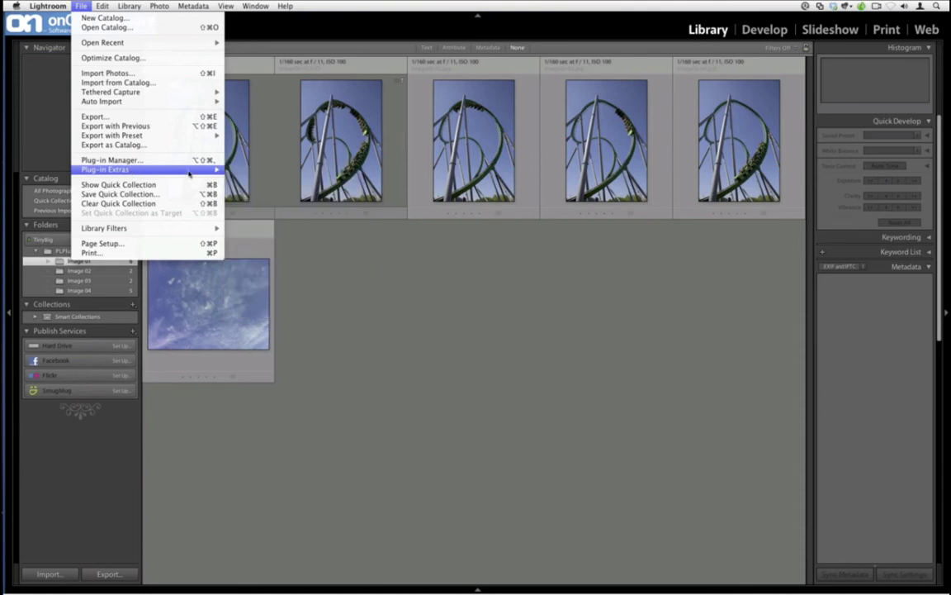
pyautogui.moveTo(187, 169)
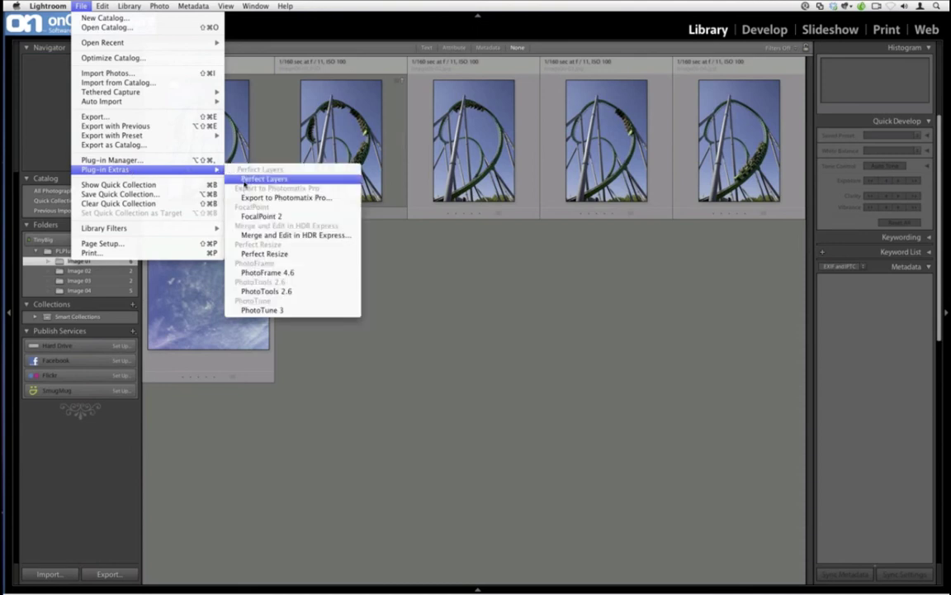
pyautogui.click(119, 160)
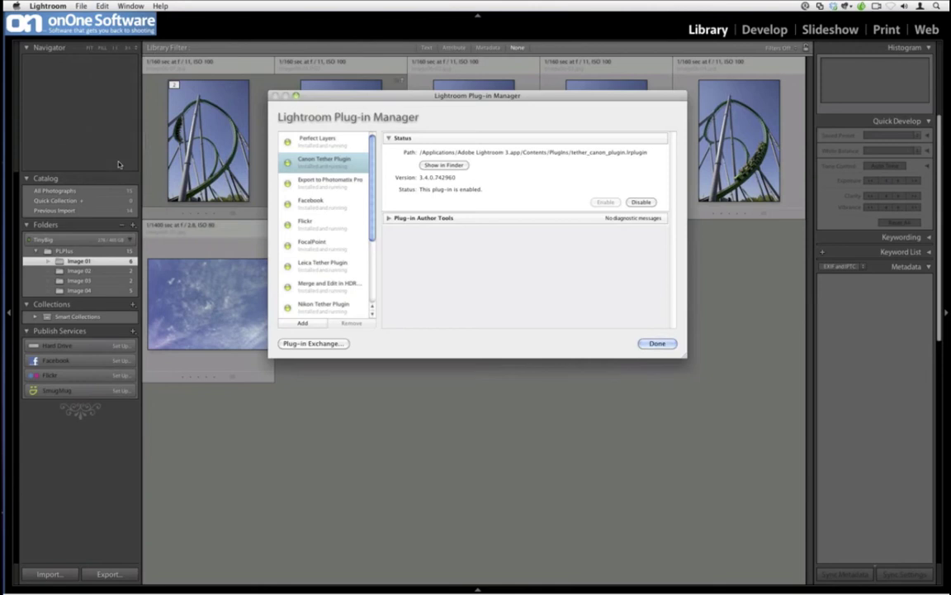
# Step: Add Perfect Layers.lrplugin from Applications > Perfect Layers > Plug-in Files, verify its status, and close
pyautogui.click(310, 324)
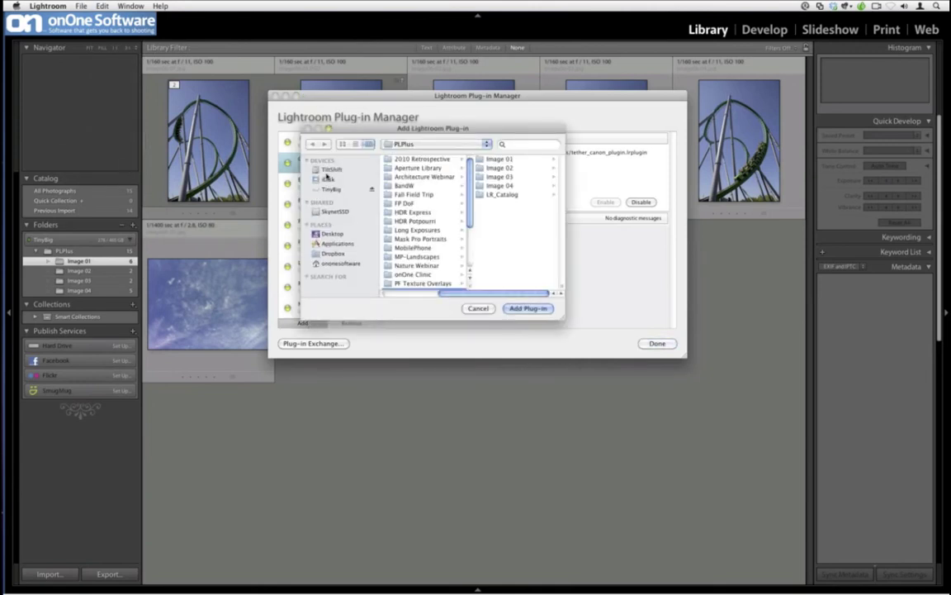
pyautogui.click(330, 169)
pyautogui.scroll(-1, 408, 194)
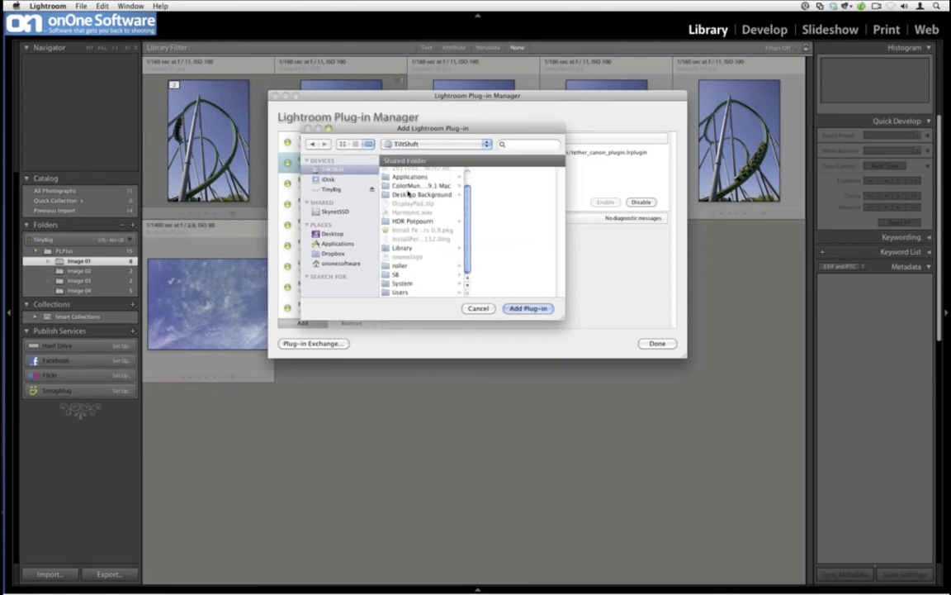
pyautogui.click(408, 176)
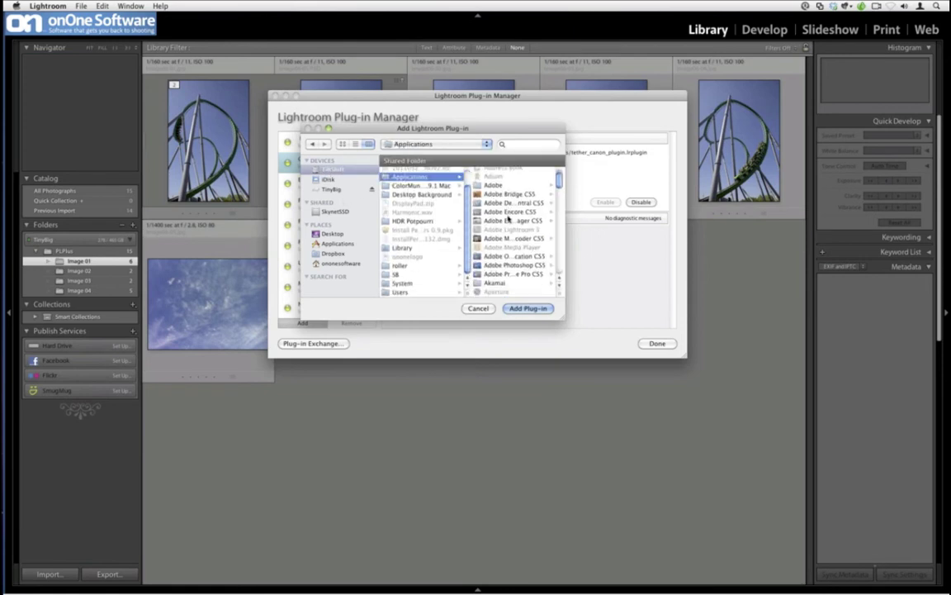
pyautogui.scroll(-10, 509, 217)
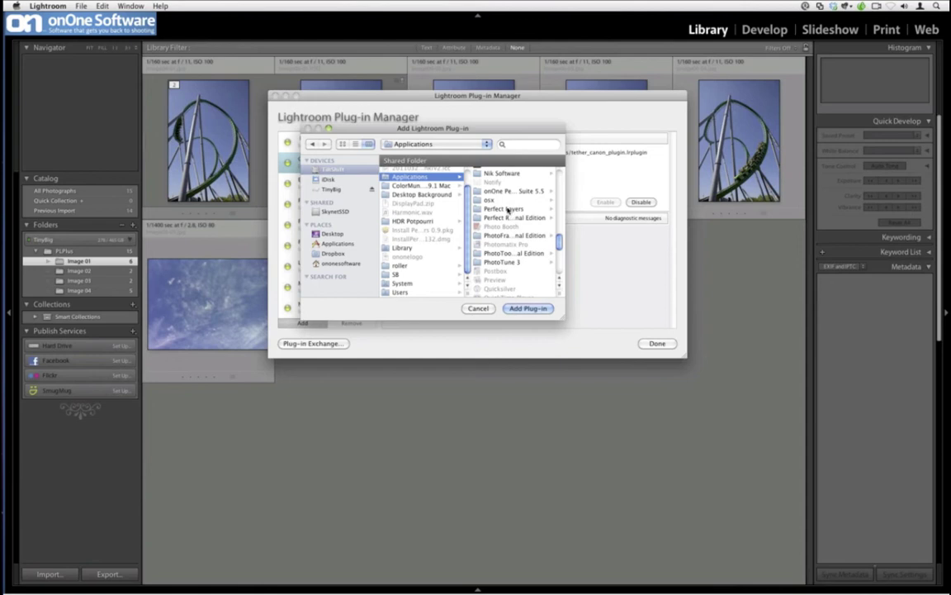
pyautogui.click(509, 210)
pyautogui.click(506, 198)
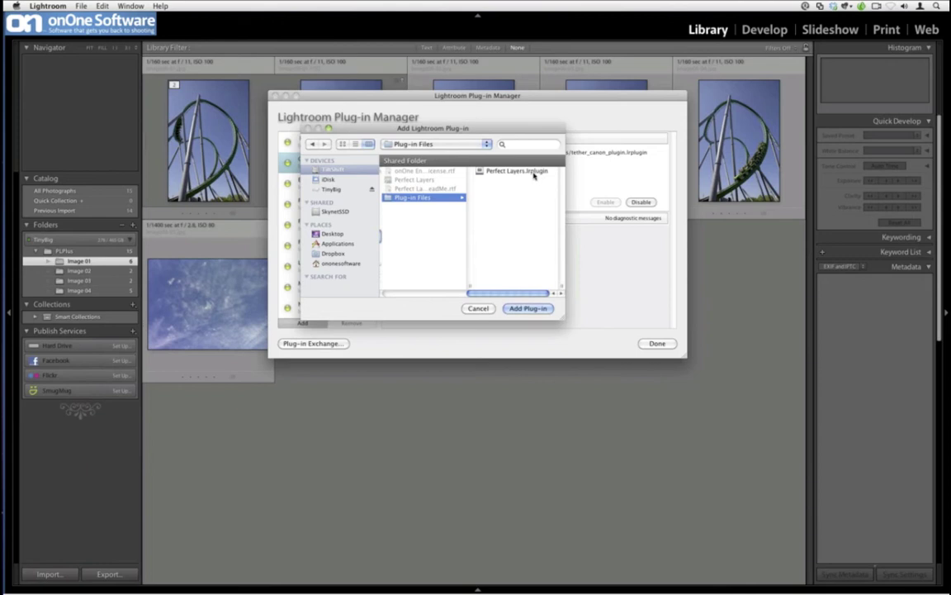
pyautogui.click(533, 172)
pyautogui.click(475, 308)
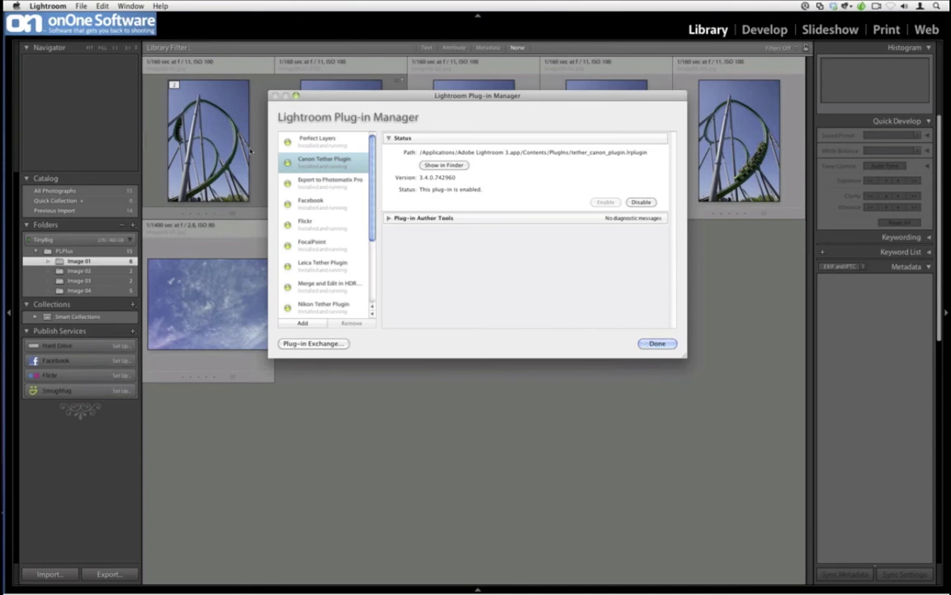
pyautogui.click(315, 141)
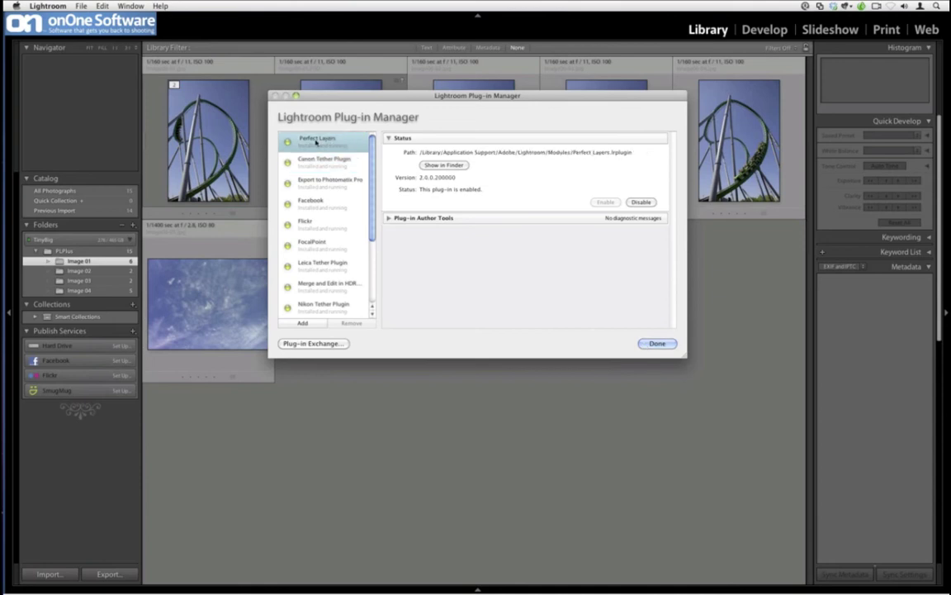
pyautogui.click(643, 342)
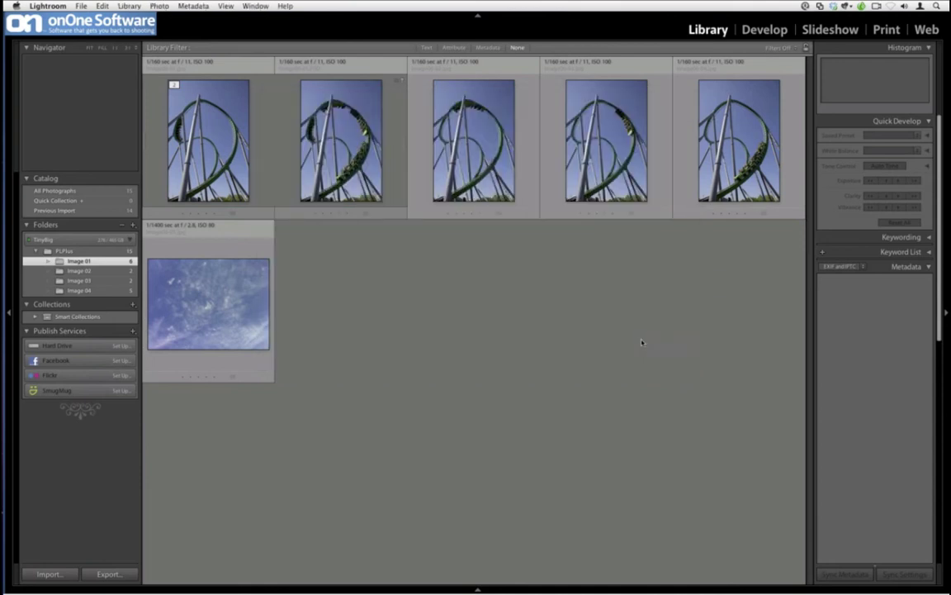
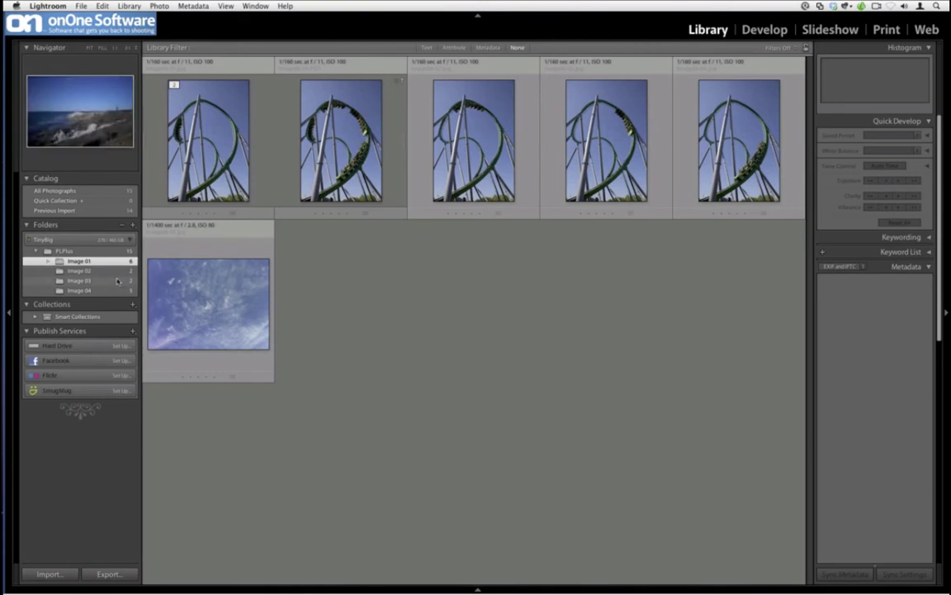
# Step: Open the Image 02 folder and view untitled-01.jpg, the long-exposure waterfall, in Loupe view
pyautogui.click(118, 273)
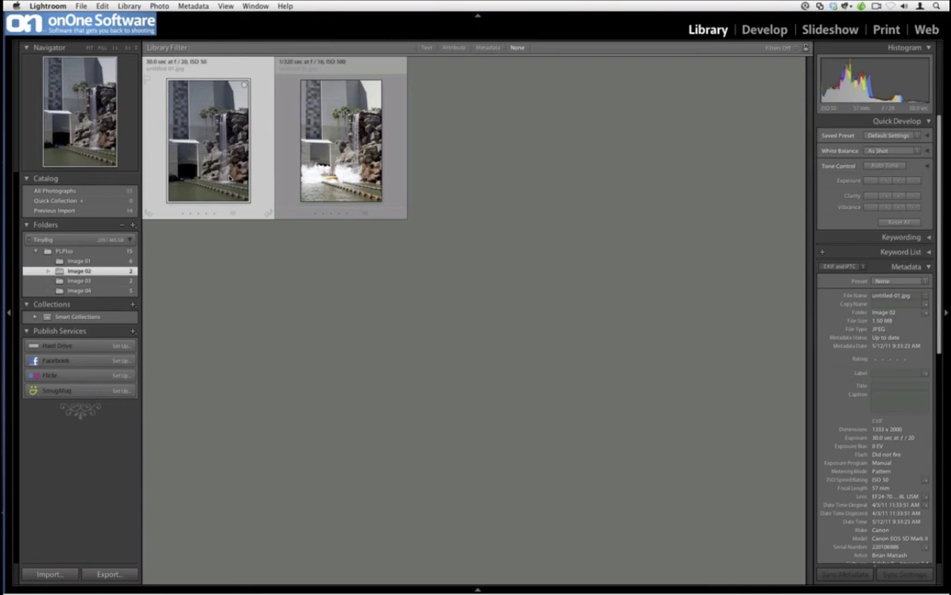
pyautogui.doubleClick(230, 178)
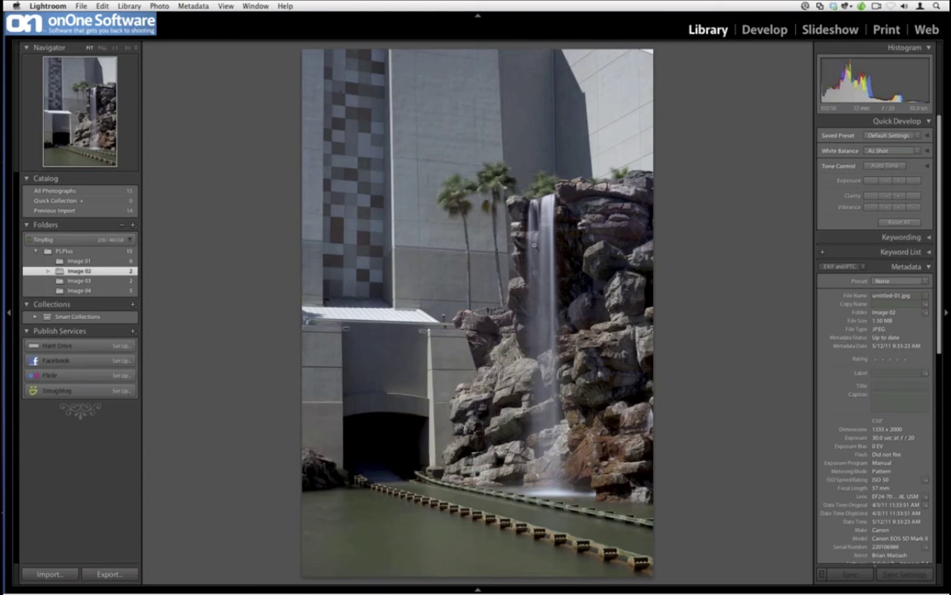
# Step: Preview the second shot, untitled-02.jpg, zoomed in, then select both waterfall photos in Grid view
pyautogui.press('Right')
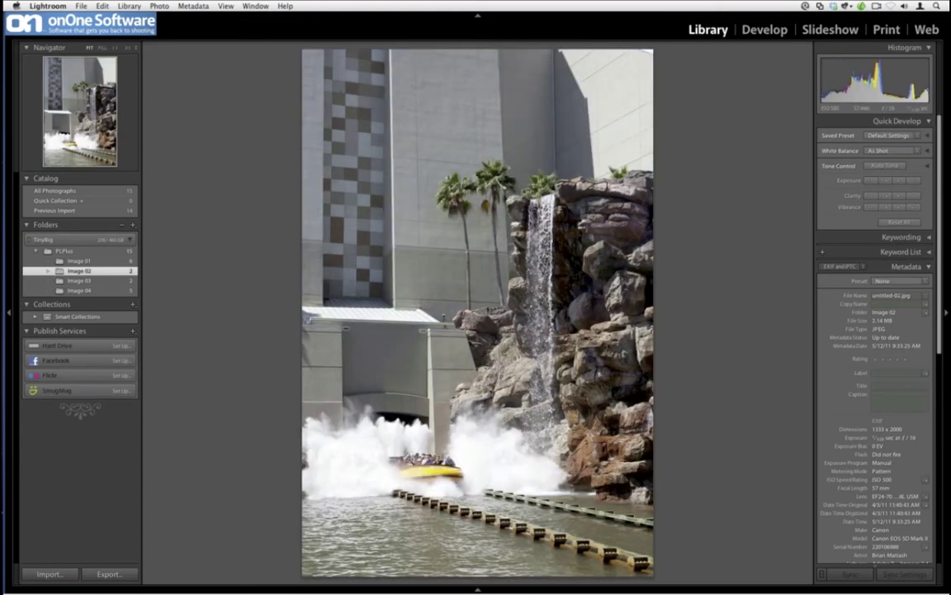
pyautogui.click(312, 410)
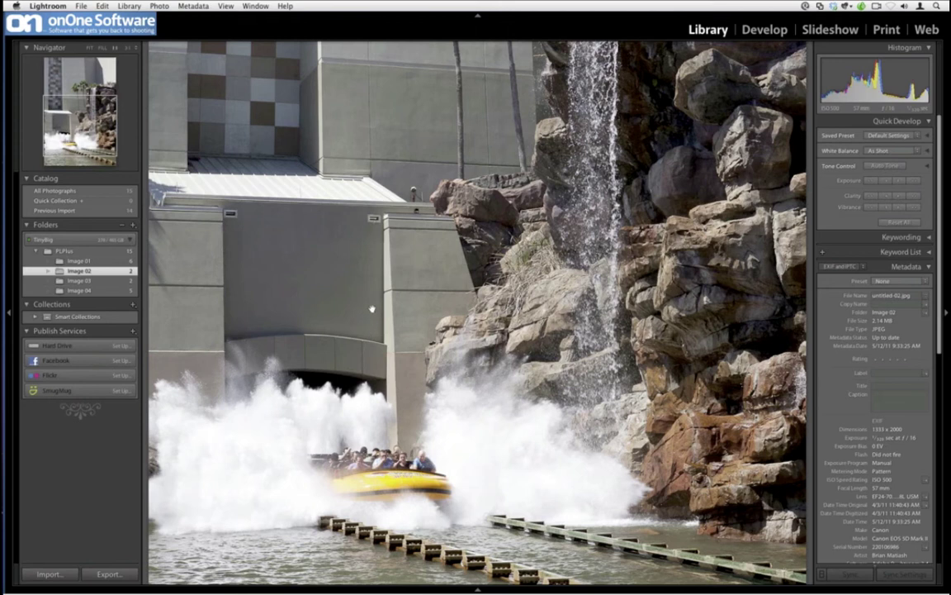
pyautogui.press('g')
pyautogui.press('super+a')
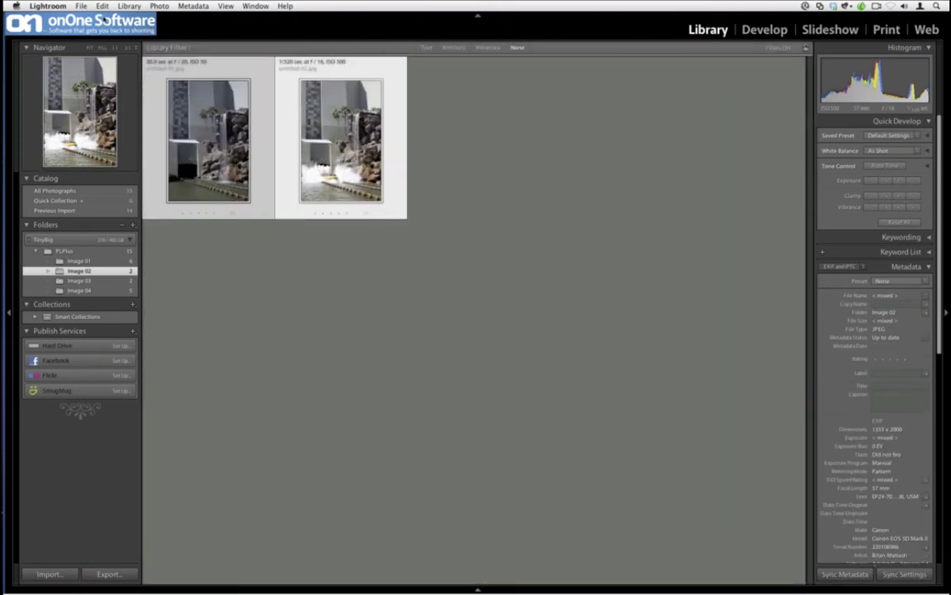
pyautogui.click(81, 6)
# Step: Send both photos to onOne Perfect Layers and dismiss its welcome screen
pyautogui.moveTo(149, 169)
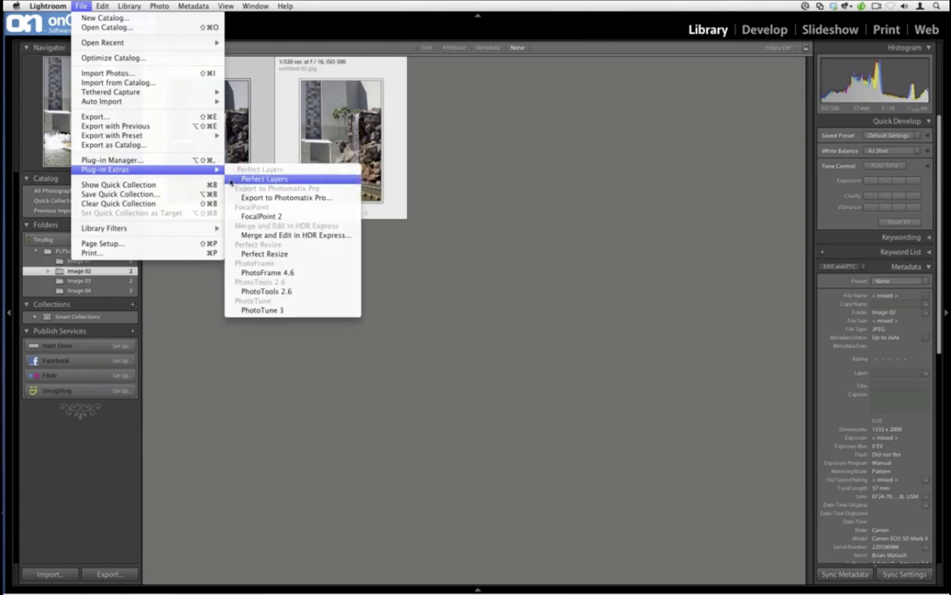
pyautogui.click(264, 178)
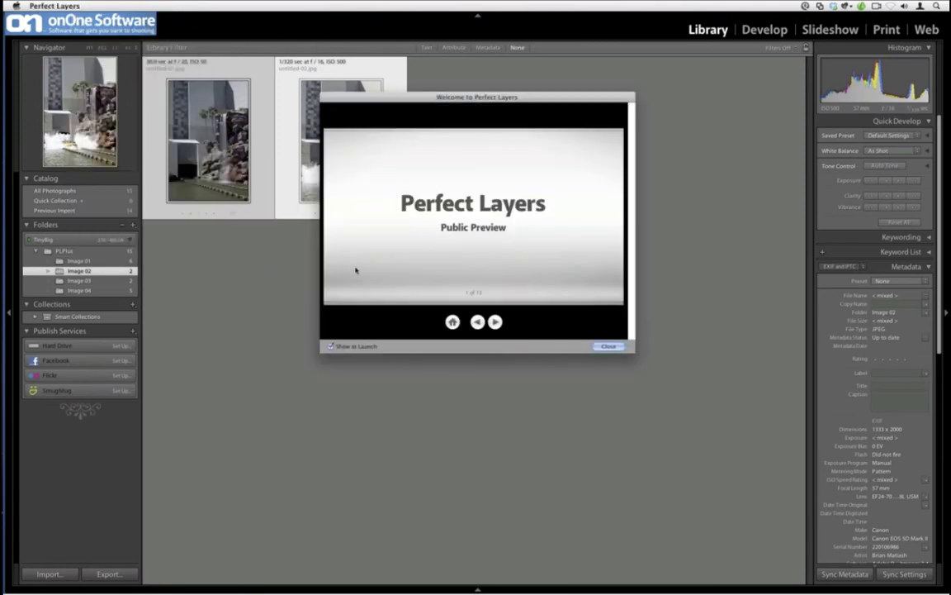
pyautogui.click(607, 347)
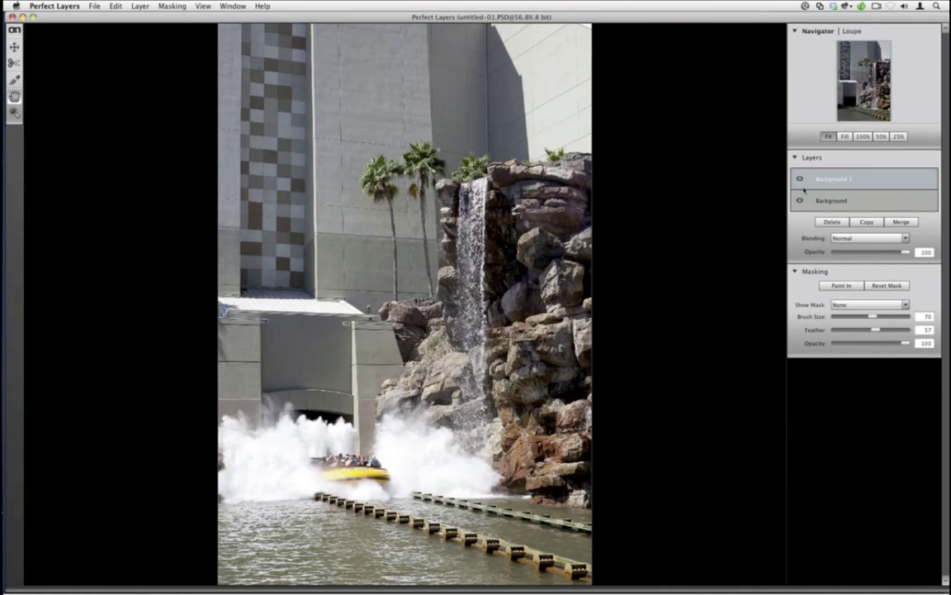
# Step: Rename the Background layer to 'Long Exposure'
pyautogui.click(800, 178)
pyautogui.doubleClick(823, 201)
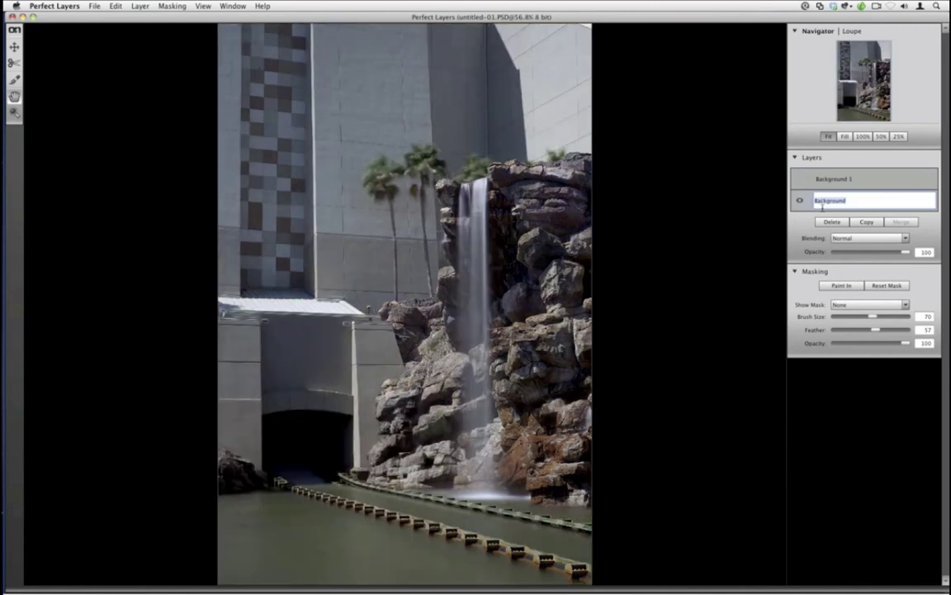
pyautogui.write('Long Exposure')
pyautogui.click(802, 184)
# Step: Rename Background 1 to 'Action Exposure' and move Long Exposure to the top of the stack
pyautogui.click(799, 179)
pyautogui.doubleClick(840, 181)
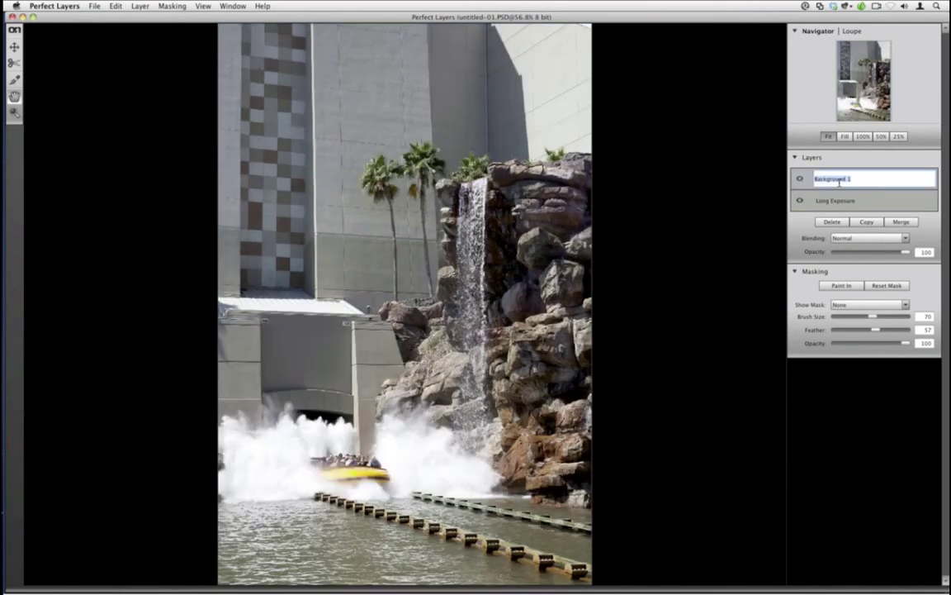
pyautogui.write('Action Exposure')
pyautogui.press('Return')
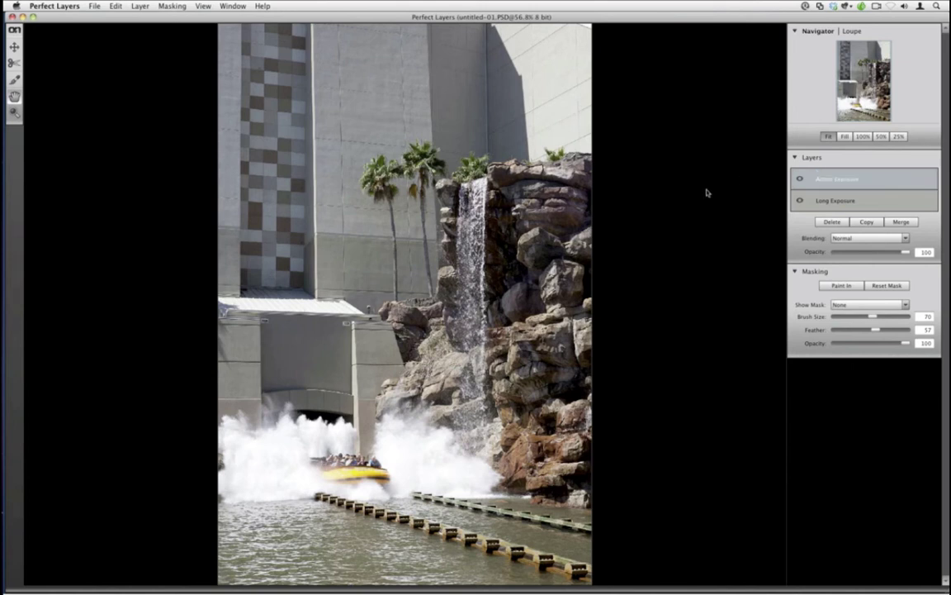
pyautogui.moveTo(834, 200); pyautogui.dragTo(835, 178)
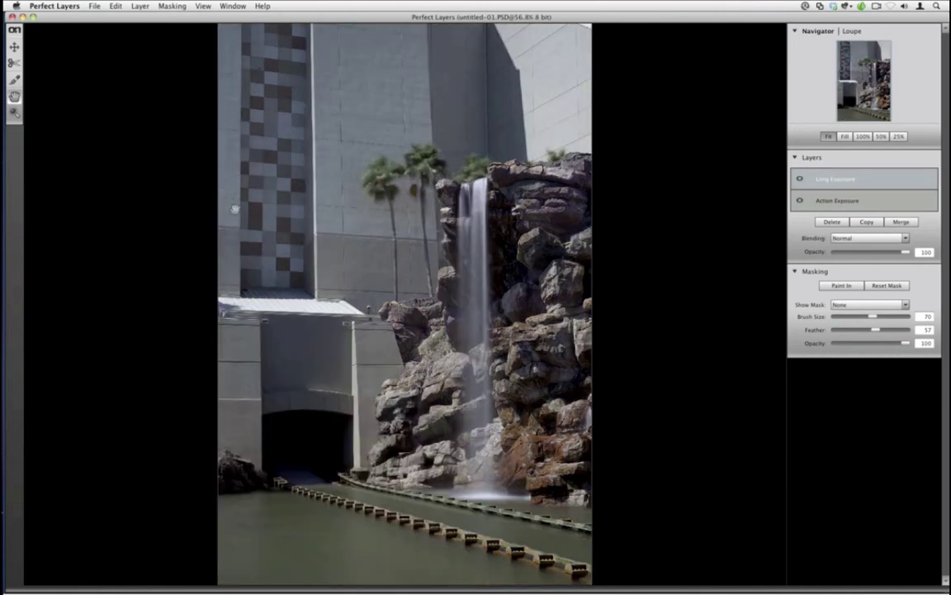
# Step: Set up the Masking Brush at opacity 46 in Paint Out mode
pyautogui.click(14, 80)
pyautogui.moveTo(906, 342); pyautogui.dragTo(867, 366)
pyautogui.moveTo(904, 253)
pyautogui.mouseDown()
pyautogui.moveTo(846, 258)
pyautogui.moveTo(906, 252)
pyautogui.mouseUp()
pyautogui.moveTo(869, 346); pyautogui.dragTo(867, 345)
pyautogui.click(841, 285)
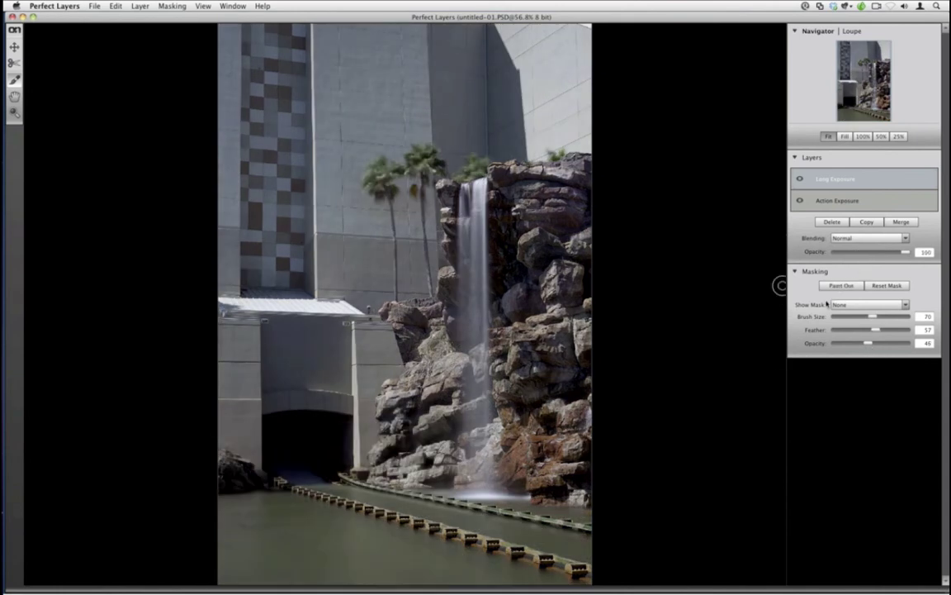
# Step: Brush over the yellow raft and its surrounding spray to reveal them
pyautogui.moveTo(335, 446)
pyautogui.mouseDown()
pyautogui.moveTo(326, 470)
pyautogui.moveTo(309, 469)
pyautogui.moveTo(340, 458)
pyautogui.moveTo(320, 479)
pyautogui.moveTo(377, 489)
pyautogui.moveTo(275, 468)
pyautogui.moveTo(298, 417)
pyautogui.moveTo(313, 421)
pyautogui.moveTo(316, 404)
pyautogui.moveTo(240, 459)
pyautogui.moveTo(265, 438)
pyautogui.moveTo(246, 444)
pyautogui.moveTo(270, 448)
pyautogui.moveTo(313, 419)
pyautogui.moveTo(276, 428)
pyautogui.moveTo(273, 419)
pyautogui.moveTo(205, 467)
pyautogui.moveTo(227, 446)
pyautogui.moveTo(211, 502)
pyautogui.moveTo(245, 506)
pyautogui.moveTo(244, 480)
pyautogui.moveTo(219, 495)
pyautogui.moveTo(240, 518)
pyautogui.moveTo(245, 490)
pyautogui.mouseUp()
pyautogui.moveTo(226, 472)
pyautogui.mouseDown()
pyautogui.moveTo(285, 446)
pyautogui.moveTo(280, 459)
pyautogui.moveTo(218, 478)
pyautogui.moveTo(314, 483)
pyautogui.moveTo(271, 488)
pyautogui.moveTo(363, 492)
pyautogui.mouseUp()
pyautogui.moveTo(339, 434)
pyautogui.mouseDown()
pyautogui.moveTo(368, 429)
pyautogui.moveTo(371, 446)
pyautogui.moveTo(402, 435)
pyautogui.mouseUp()
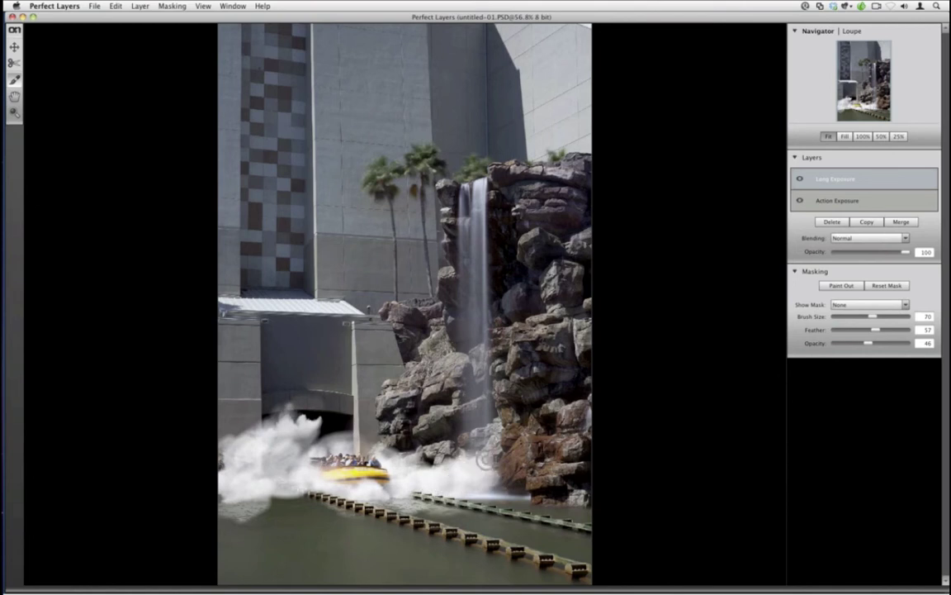
pyautogui.moveTo(485, 457); pyautogui.dragTo(450, 463)
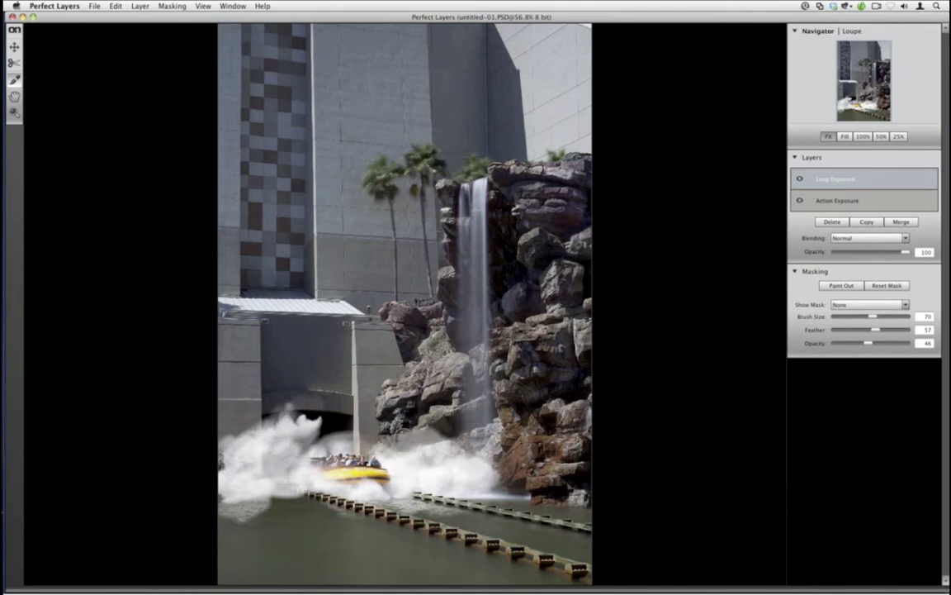
pyautogui.moveTo(350, 397)
pyautogui.mouseDown()
pyautogui.moveTo(314, 396)
pyautogui.moveTo(368, 395)
pyautogui.moveTo(443, 444)
pyautogui.moveTo(405, 401)
pyautogui.moveTo(432, 429)
pyautogui.moveTo(437, 420)
pyautogui.moveTo(390, 391)
pyautogui.moveTo(403, 450)
pyautogui.moveTo(359, 400)
pyautogui.moveTo(405, 392)
pyautogui.moveTo(405, 439)
pyautogui.moveTo(321, 394)
pyautogui.moveTo(333, 430)
pyautogui.moveTo(272, 405)
pyautogui.moveTo(282, 446)
pyautogui.moveTo(257, 480)
pyautogui.moveTo(486, 487)
pyautogui.moveTo(475, 486)
pyautogui.moveTo(494, 476)
pyautogui.moveTo(409, 408)
pyautogui.moveTo(425, 405)
pyautogui.moveTo(446, 421)
pyautogui.moveTo(218, 444)
pyautogui.moveTo(225, 485)
pyautogui.moveTo(302, 480)
pyautogui.moveTo(228, 498)
pyautogui.mouseUp()
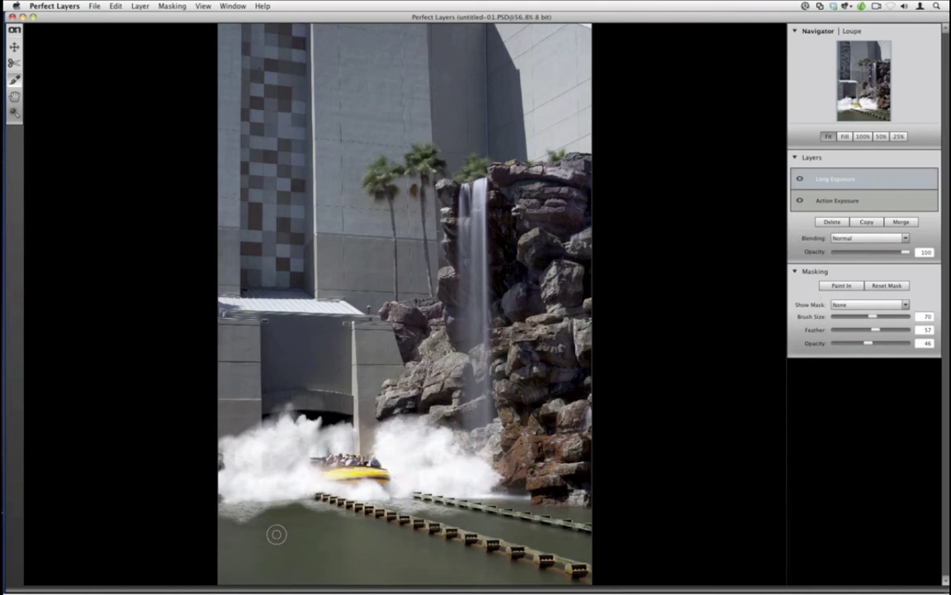
# Step: Raise the brush feather to 89 and blend the spray's lower edge into the water line
pyautogui.moveTo(274, 533)
pyautogui.mouseDown()
pyautogui.moveTo(235, 509)
pyautogui.moveTo(261, 519)
pyautogui.mouseUp()
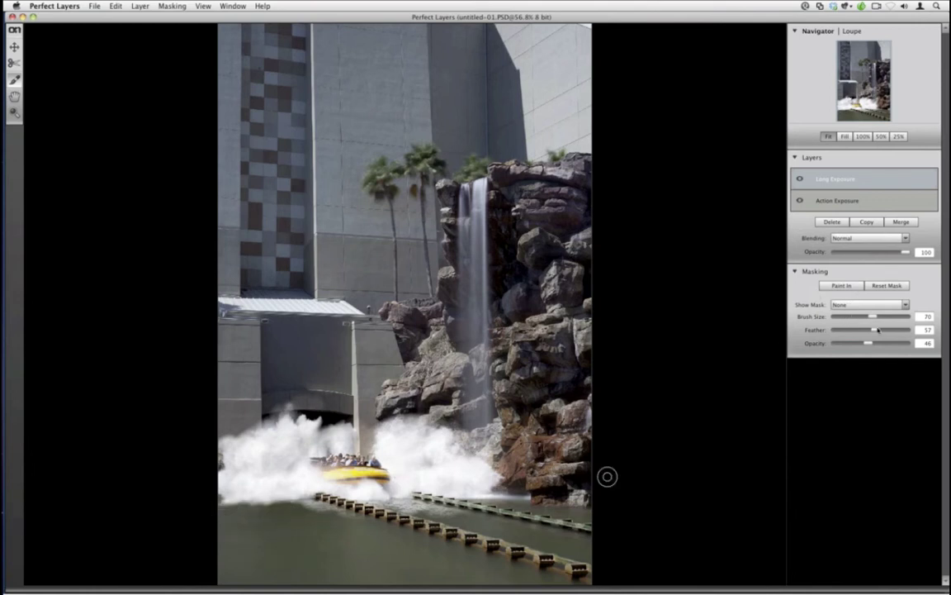
pyautogui.moveTo(878, 330); pyautogui.dragTo(892, 335)
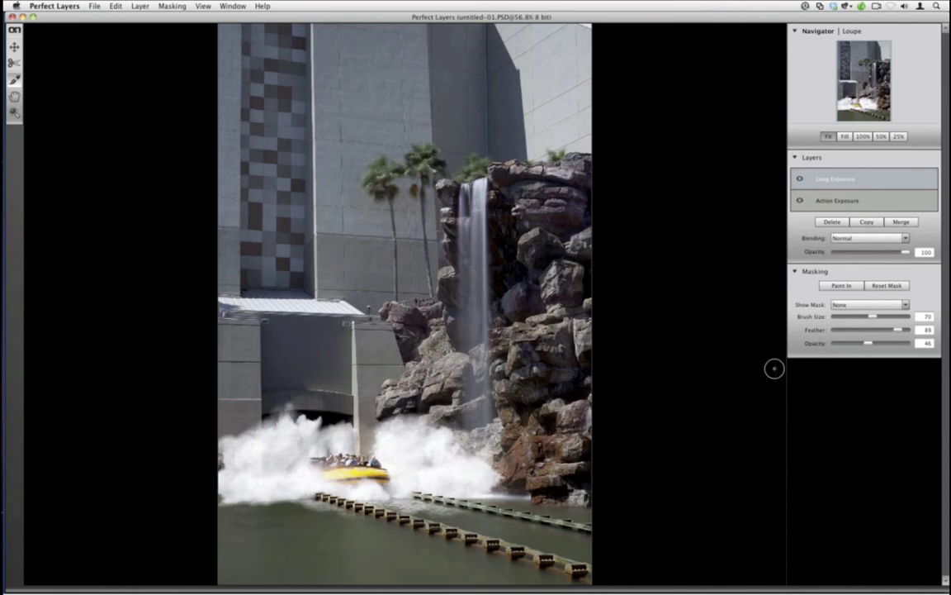
pyautogui.moveTo(227, 510)
pyautogui.mouseDown()
pyautogui.moveTo(417, 524)
pyautogui.moveTo(539, 493)
pyautogui.mouseUp()
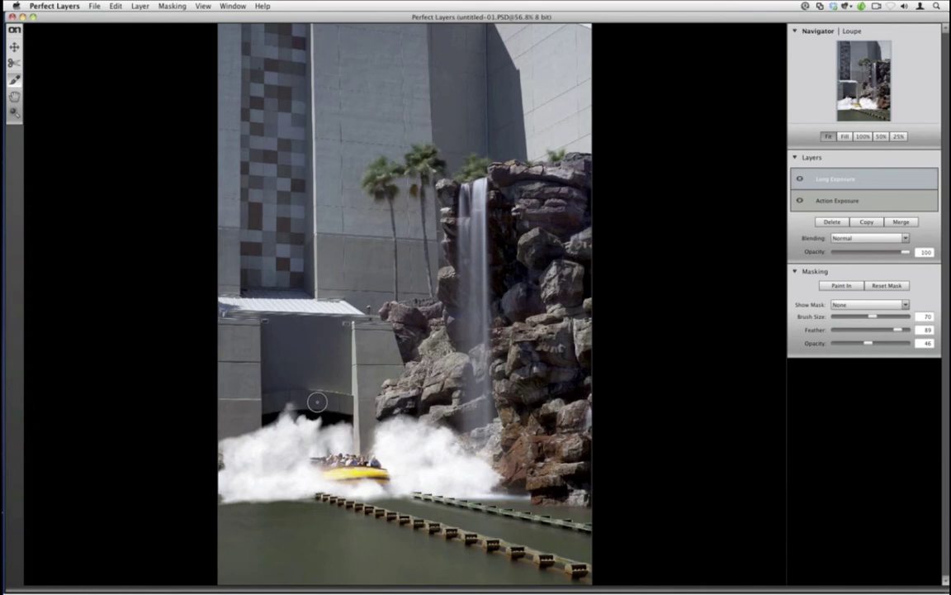
# Step: Return the composite PSD to Lightroom and view it full size
pyautogui.click(89, 6)
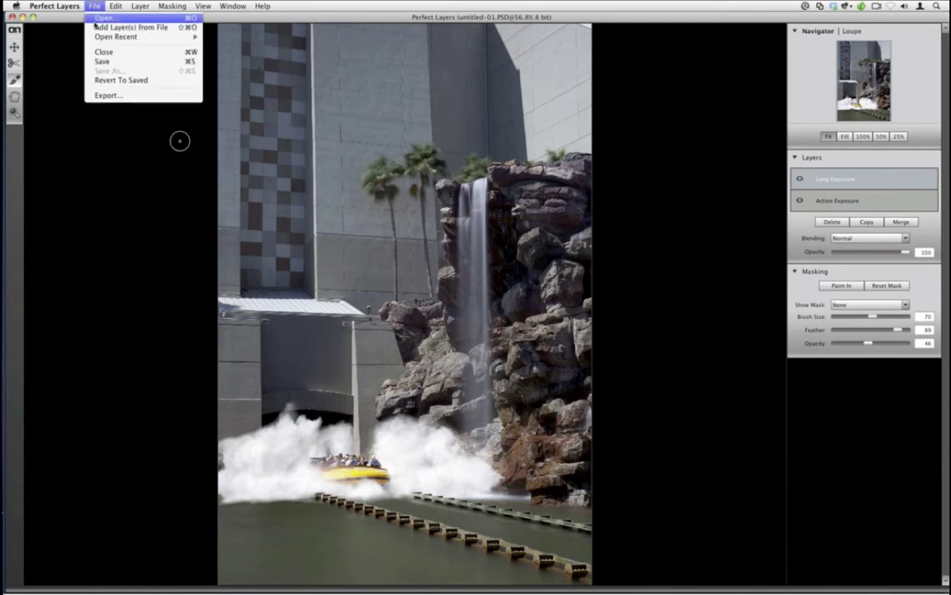
pyautogui.click(86, 92)
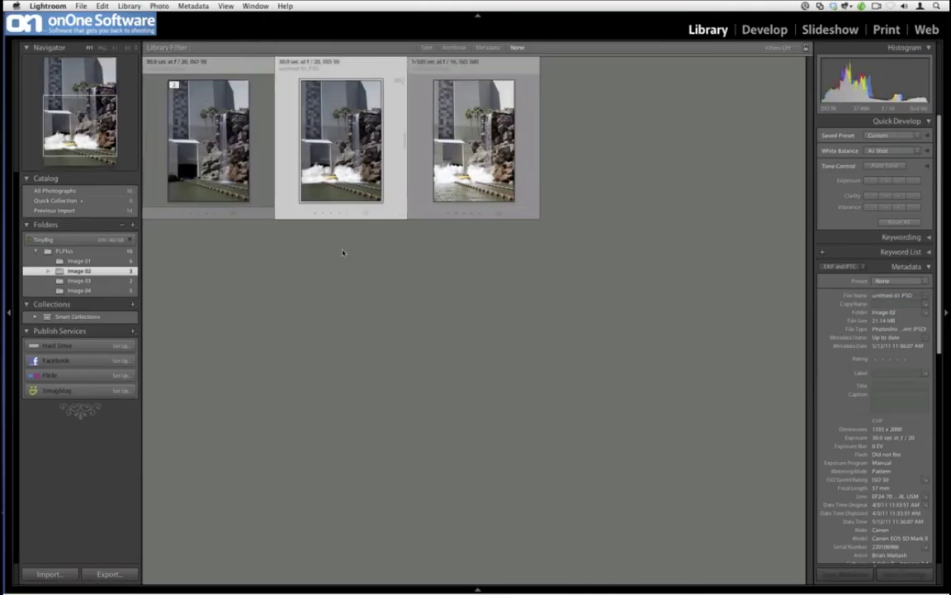
pyautogui.press('e')
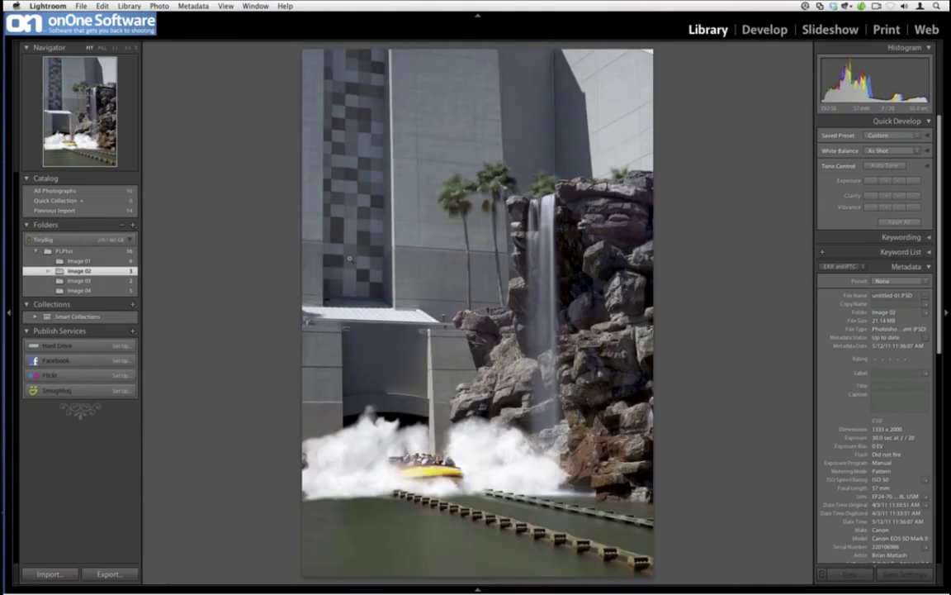
# Step: In Develop, crop the composite tighter from the bottom-right and rotate it slightly to straighten
pyautogui.press('d')
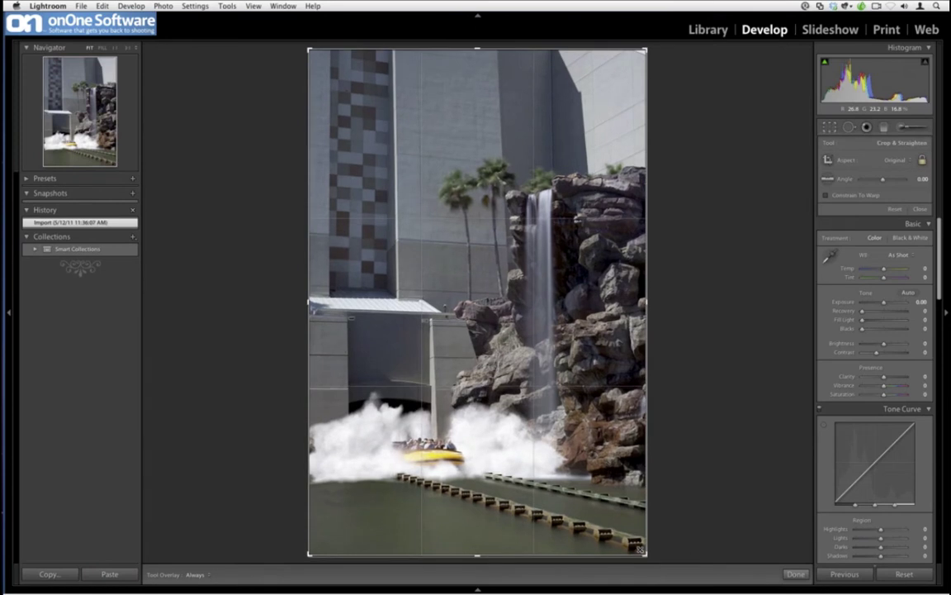
pyautogui.moveTo(640, 549); pyautogui.dragTo(629, 532)
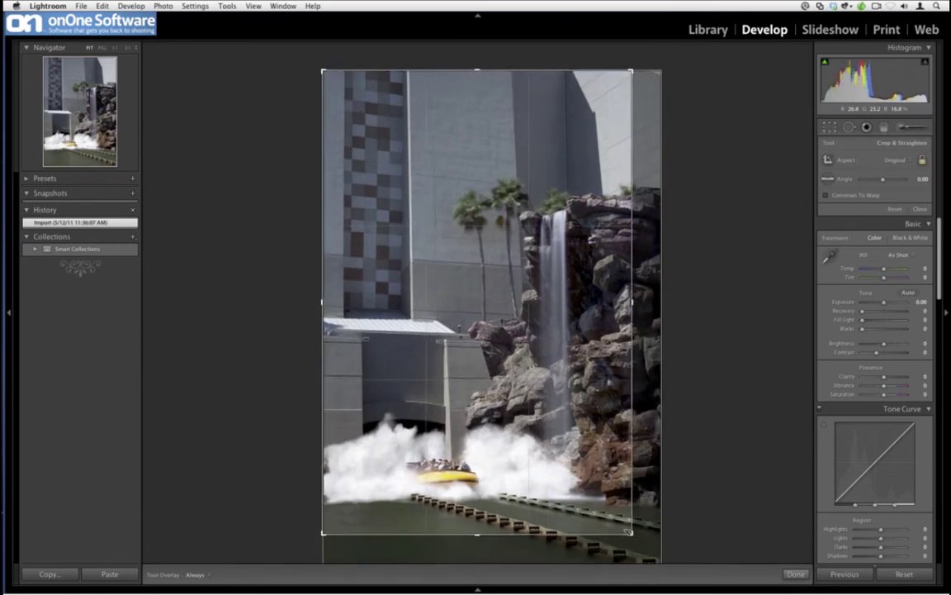
pyautogui.press('Return')
pyautogui.press('r')
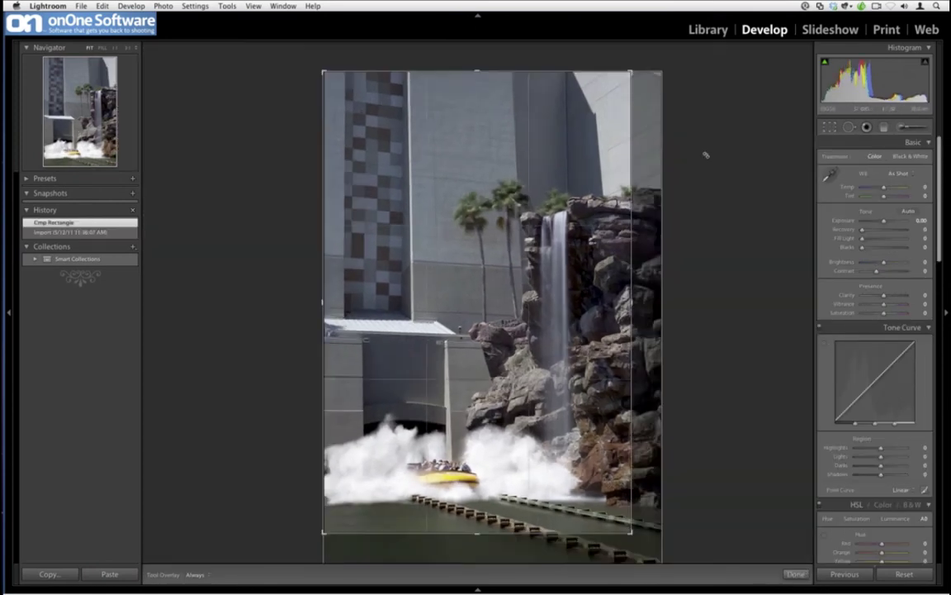
pyautogui.moveTo(704, 157); pyautogui.dragTo(706, 153)
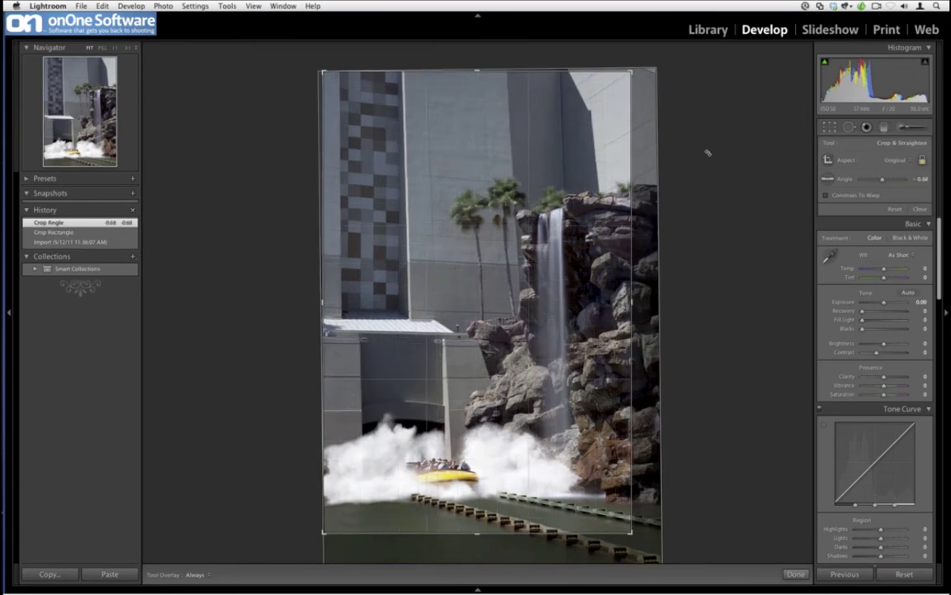
pyautogui.press('Return')
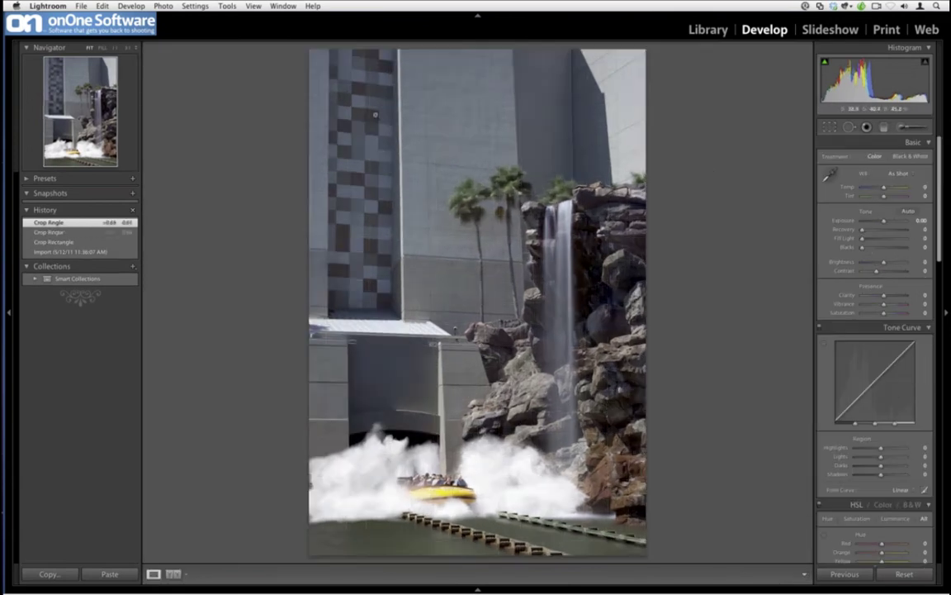
pyautogui.click(81, 6)
pyautogui.moveTo(127, 171)
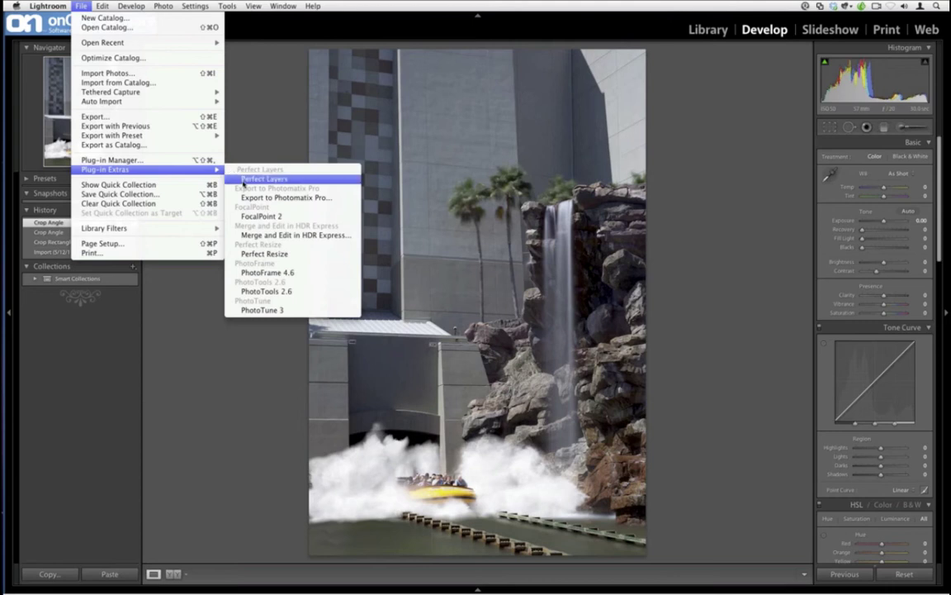
# Step: Send the image to PhotoTools 2.6 as a TIFF for editing
pyautogui.click(298, 303)
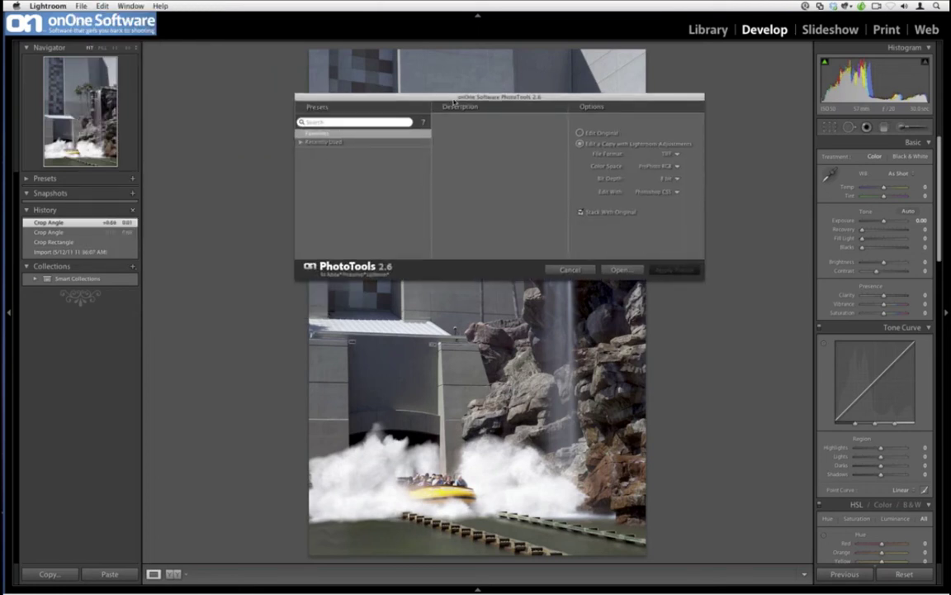
pyautogui.click(616, 165)
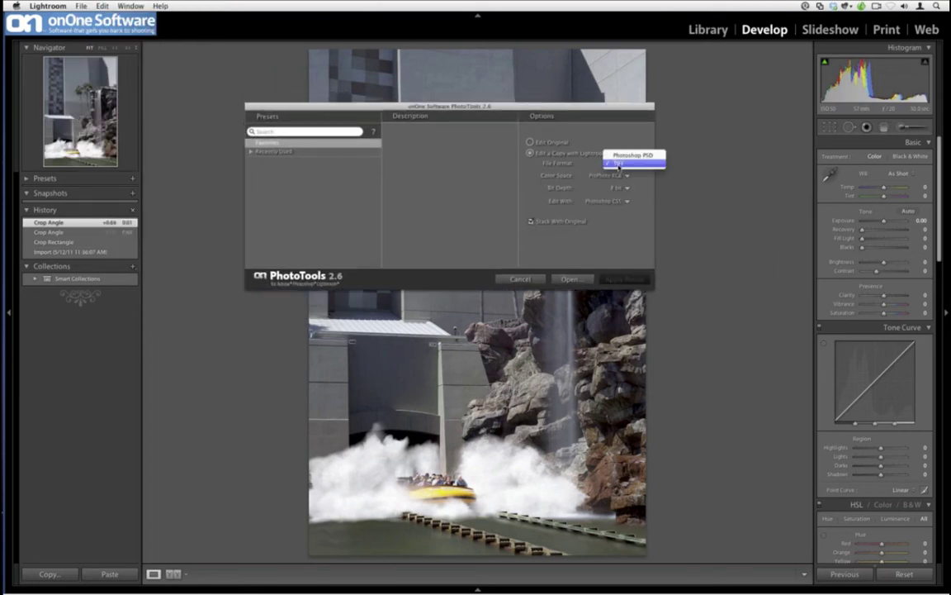
pyautogui.click(620, 180)
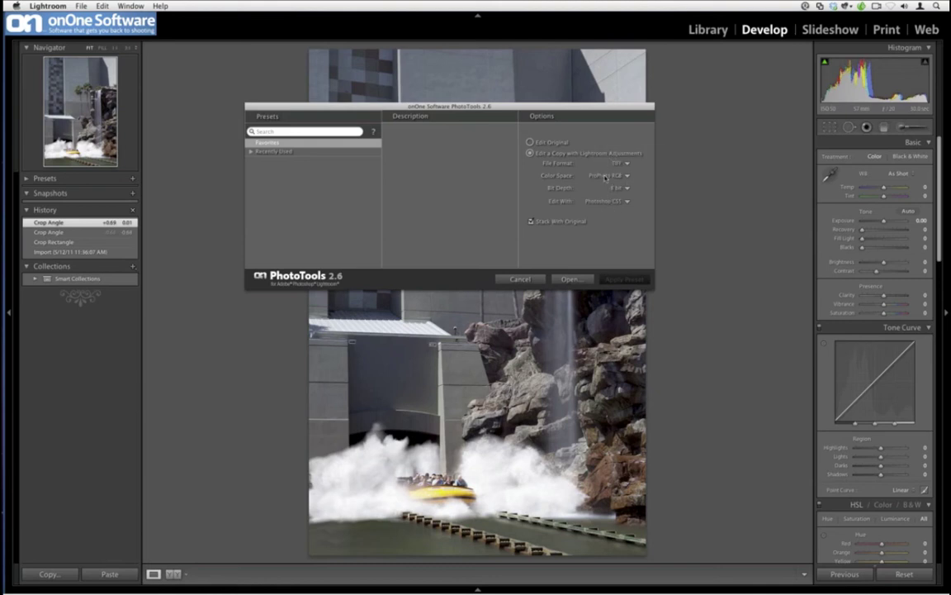
pyautogui.click(564, 282)
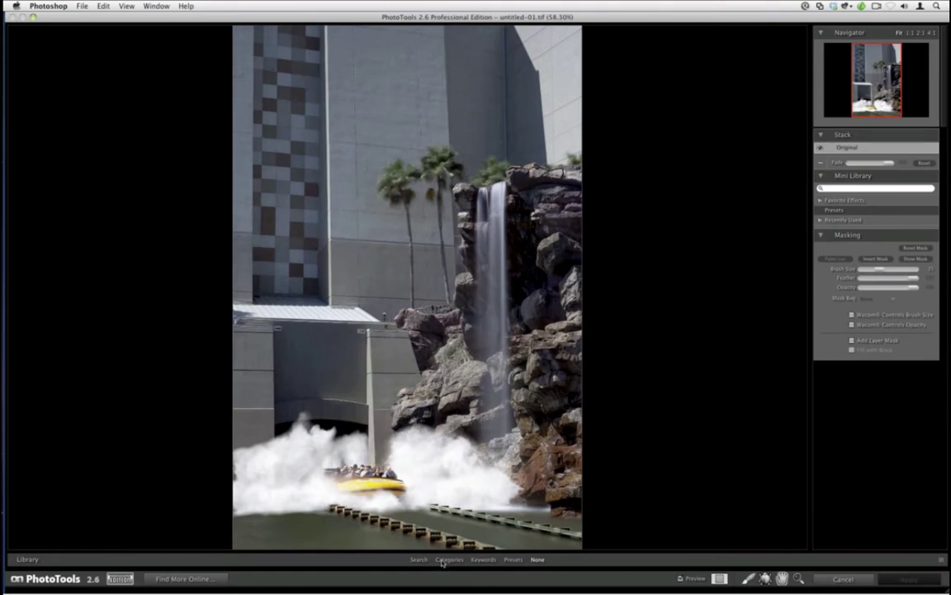
# Step: Apply the Cyberpunk effect from the Stylized Effects category
pyautogui.click(443, 560)
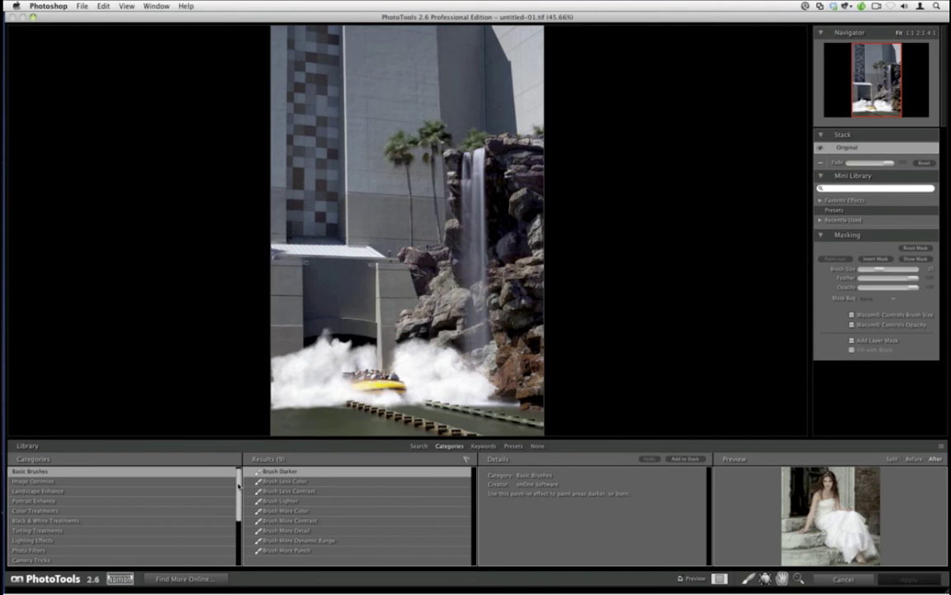
pyautogui.moveTo(238, 486); pyautogui.dragTo(240, 538)
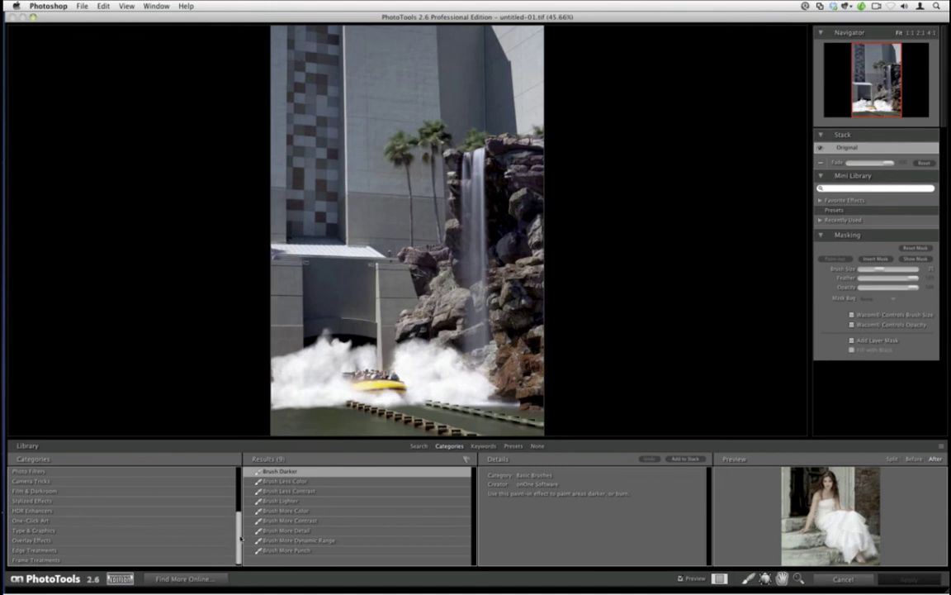
pyautogui.click(67, 500)
pyautogui.click(339, 531)
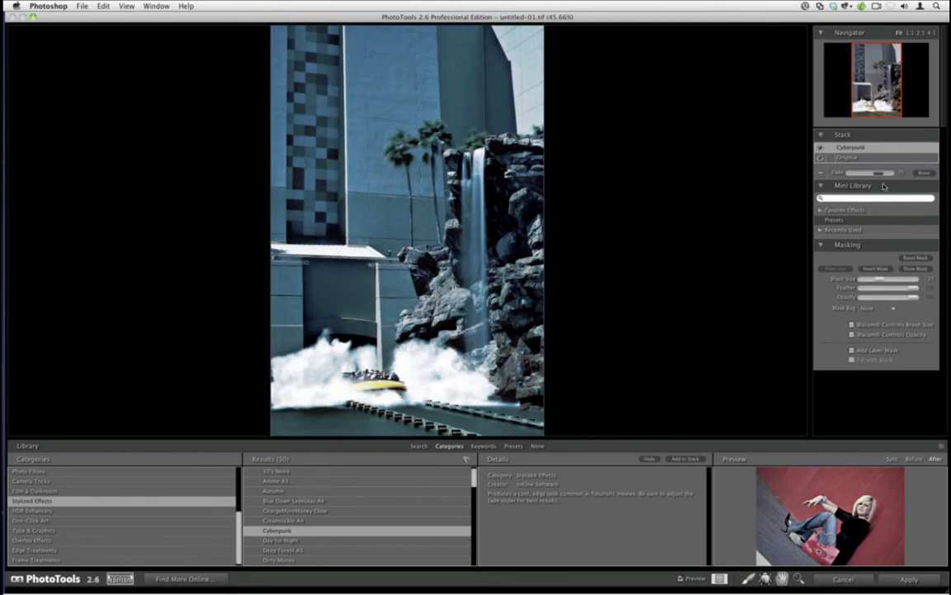
# Step: Fade the Cyberpunk tint and paint it in only over the waterfall with an enlarged brush
pyautogui.moveTo(879, 173); pyautogui.dragTo(858, 175)
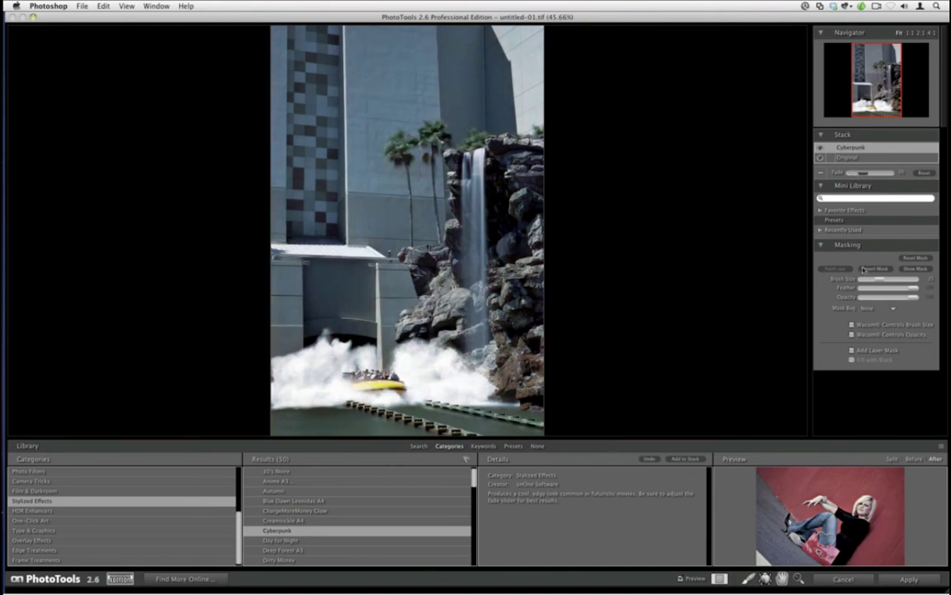
pyautogui.click(748, 577)
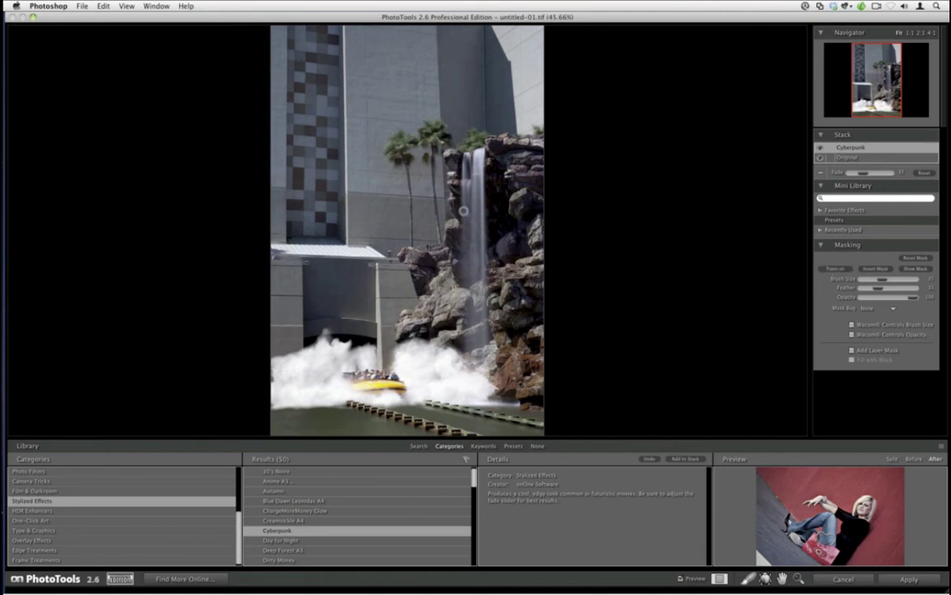
pyautogui.press(']')
pyautogui.press(']')
pyautogui.moveTo(469, 172)
pyautogui.mouseDown()
pyautogui.moveTo(468, 261)
pyautogui.moveTo(478, 212)
pyautogui.moveTo(471, 327)
pyautogui.moveTo(471, 286)
pyautogui.moveTo(480, 329)
pyautogui.moveTo(479, 275)
pyautogui.moveTo(481, 355)
pyautogui.mouseUp()
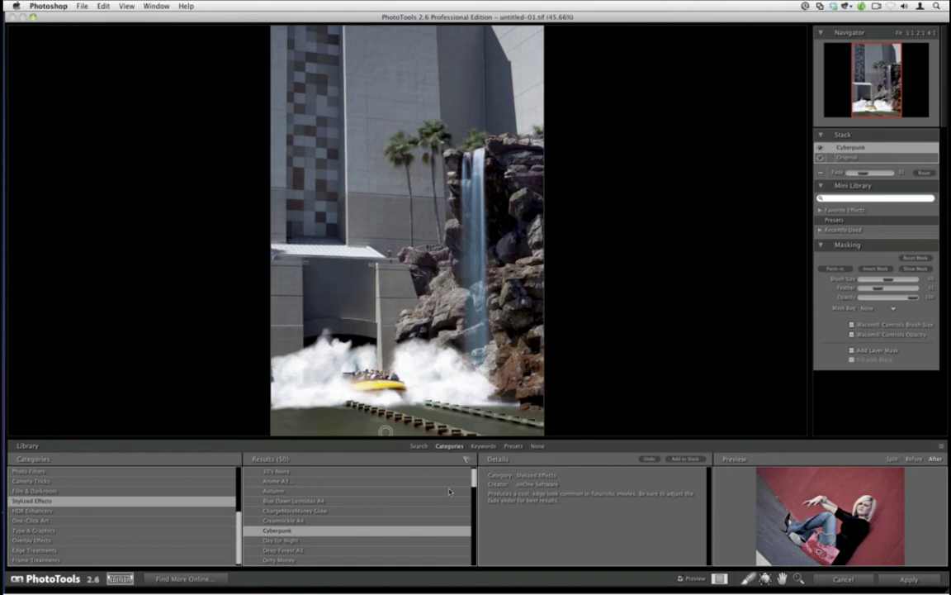
# Step: Add the Pastel Colors effect to the stack
pyautogui.scroll(-10, 427, 467)
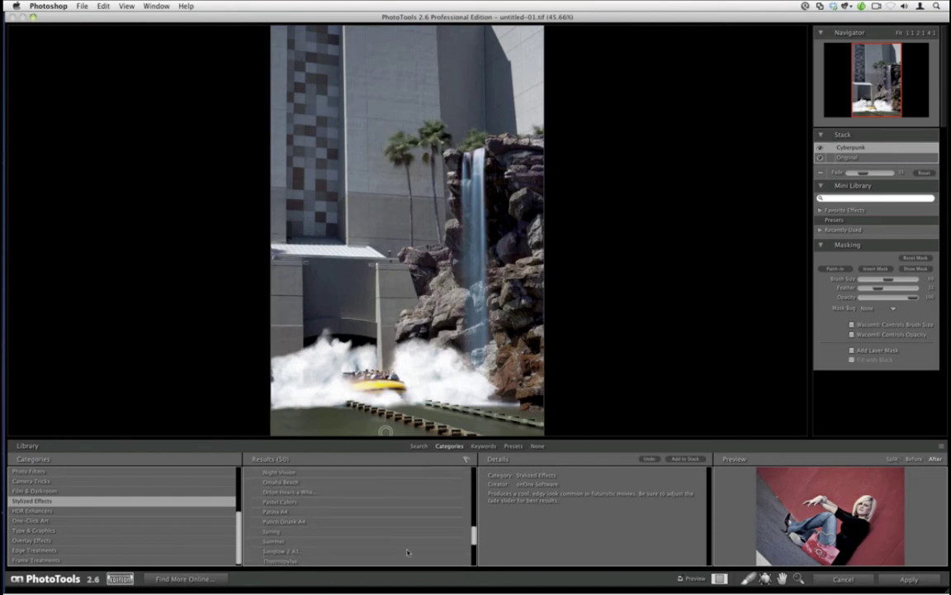
pyautogui.click(364, 503)
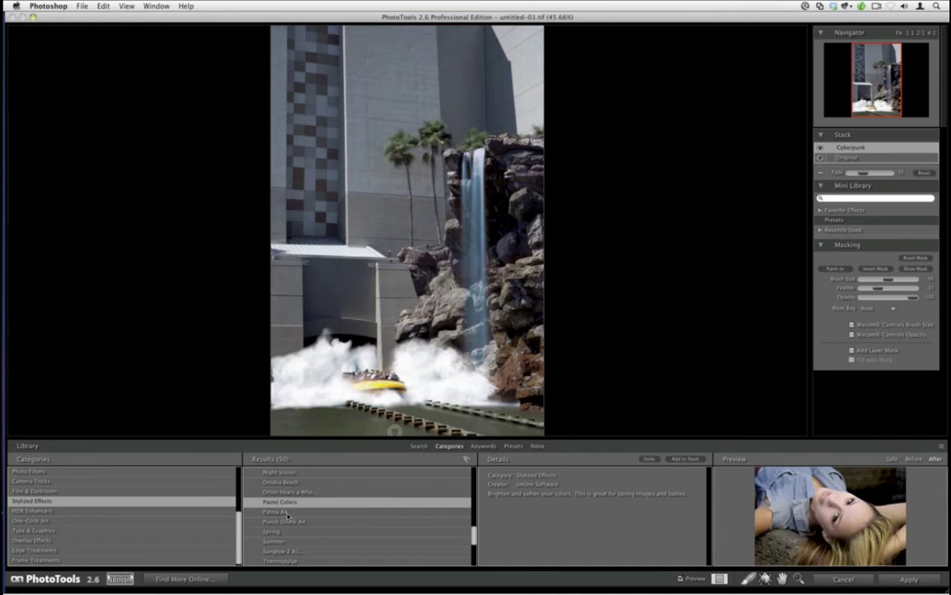
pyautogui.click(690, 460)
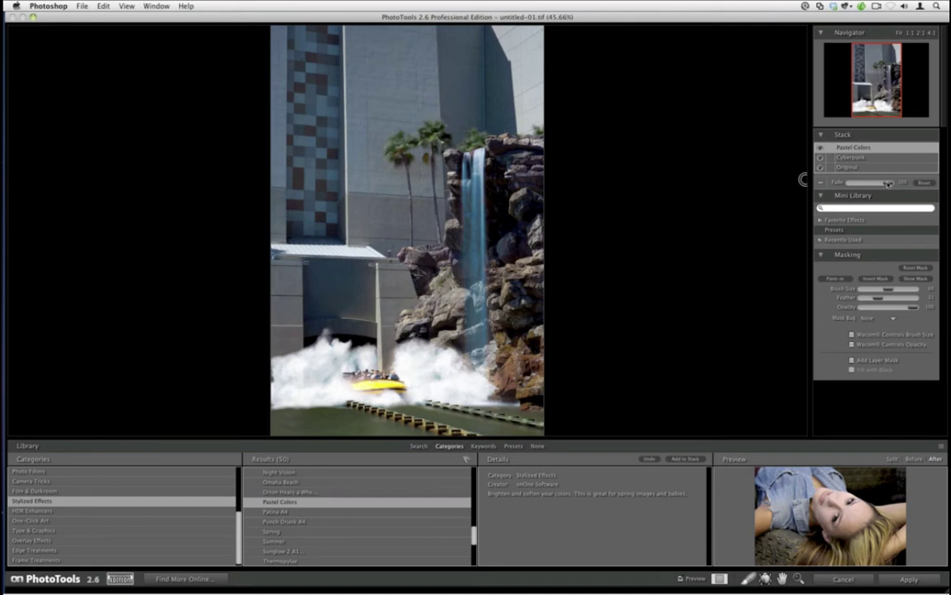
# Step: Drag Pastel Colors' Fade to 0, then back up to about 32
pyautogui.moveTo(889, 182); pyautogui.dragTo(911, 183)
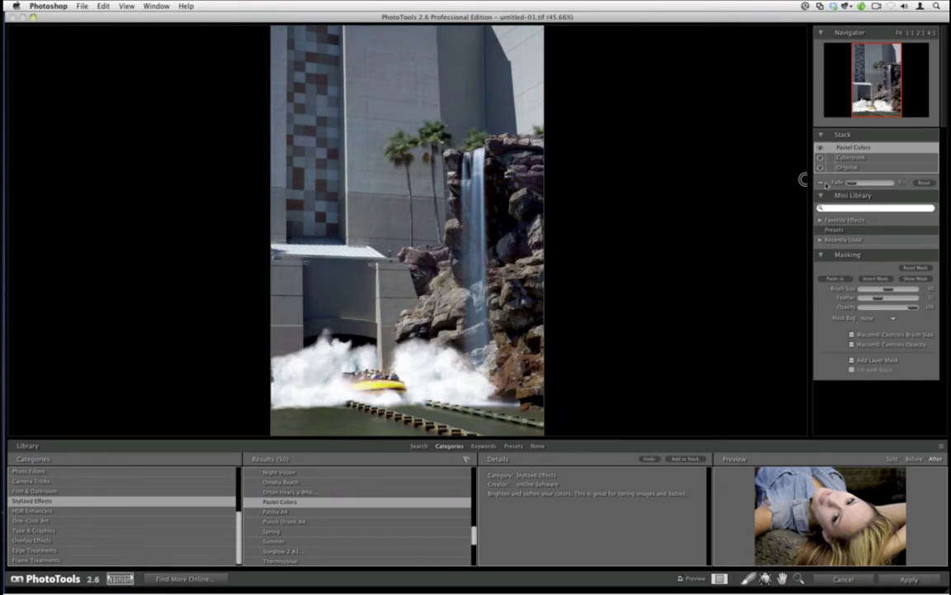
pyautogui.moveTo(852, 183); pyautogui.dragTo(871, 181)
# Step: Add Moulin Rouge A3 to the stack and fade it to roughly a third
pyautogui.scroll(3, 474, 534)
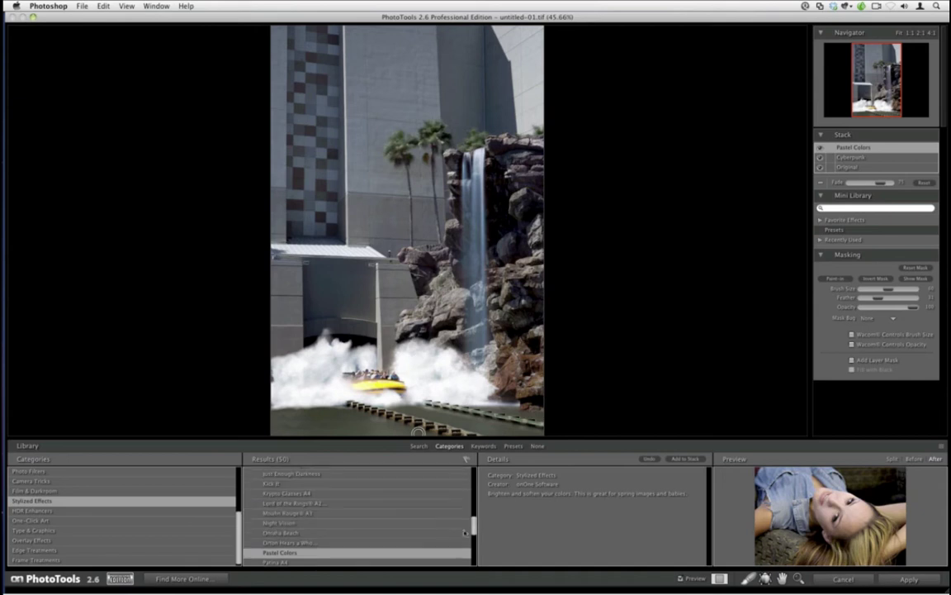
pyautogui.click(309, 513)
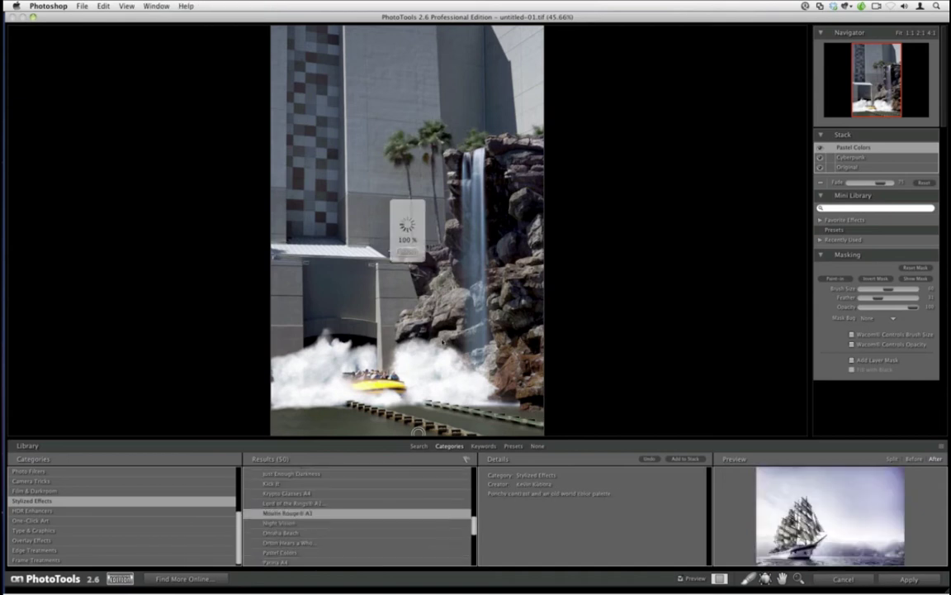
pyautogui.moveTo(458, 341); pyautogui.dragTo(901, 149)
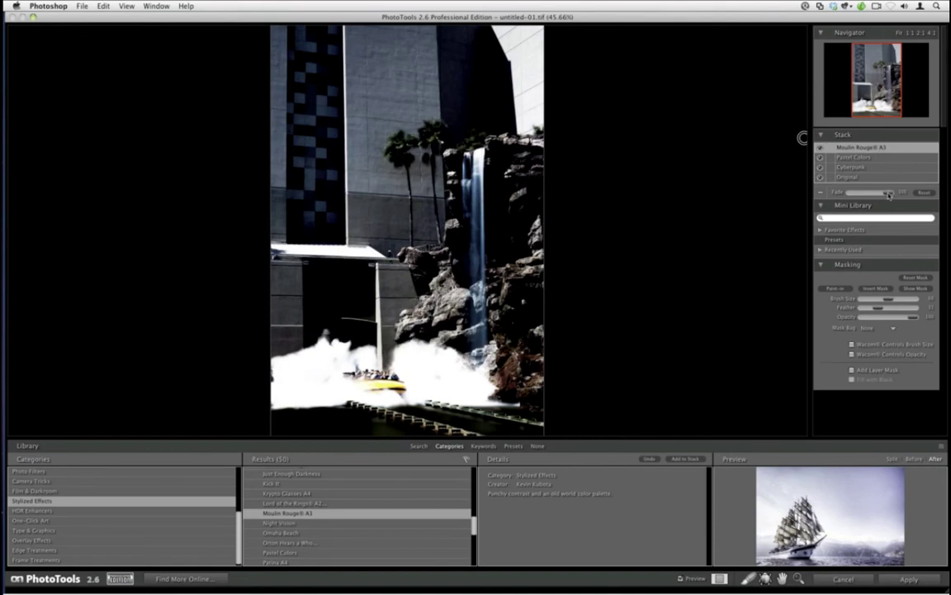
pyautogui.moveTo(888, 192); pyautogui.dragTo(852, 192)
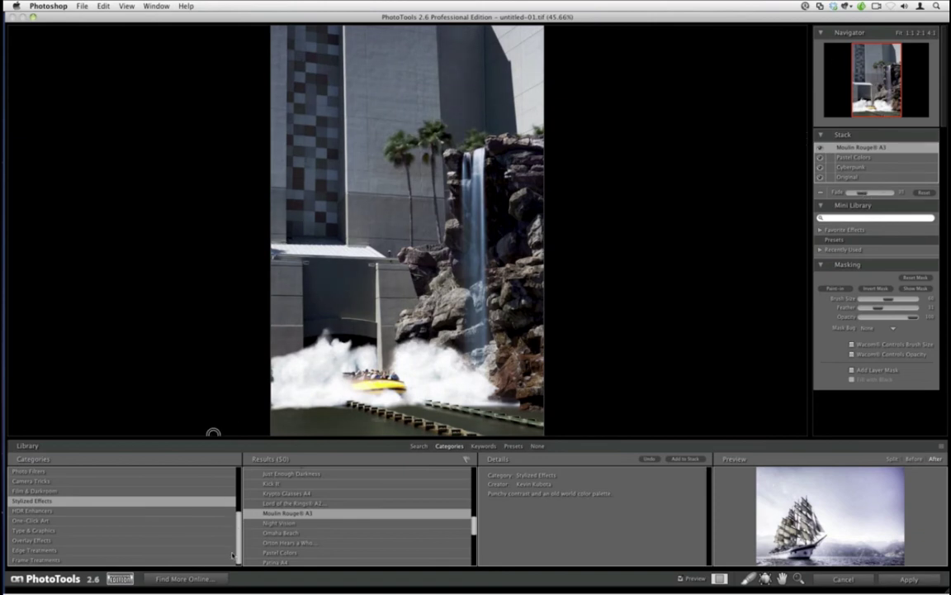
pyautogui.scroll(3, 190, 505)
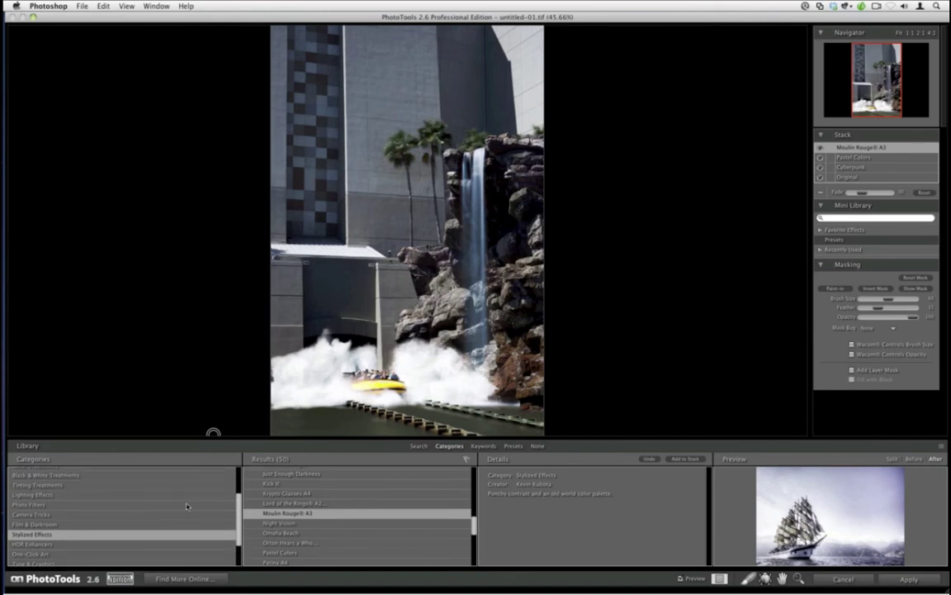
# Step: Place a Dynamic Light Darken Round spot on the photo, widened and slightly tilted
pyautogui.click(189, 498)
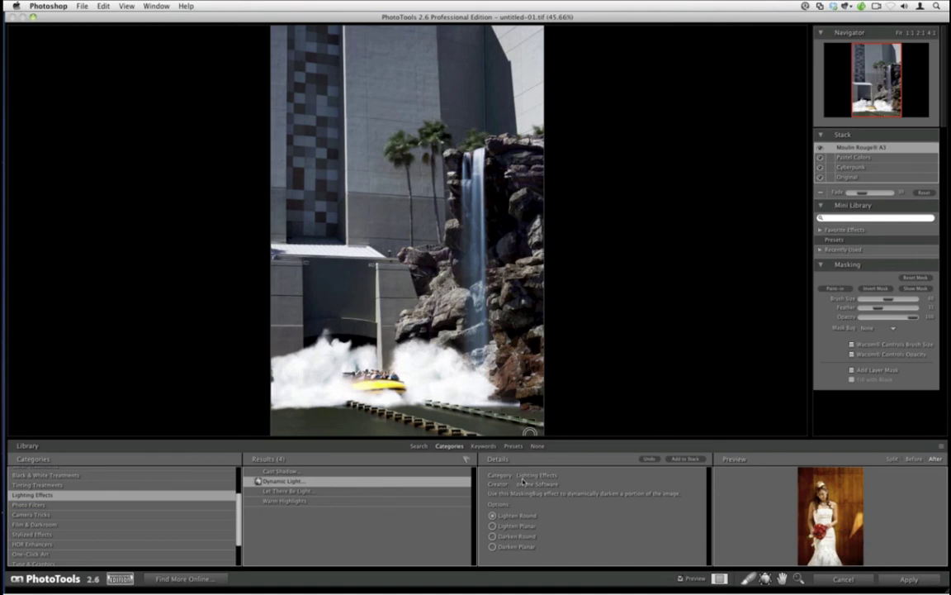
pyautogui.click(492, 536)
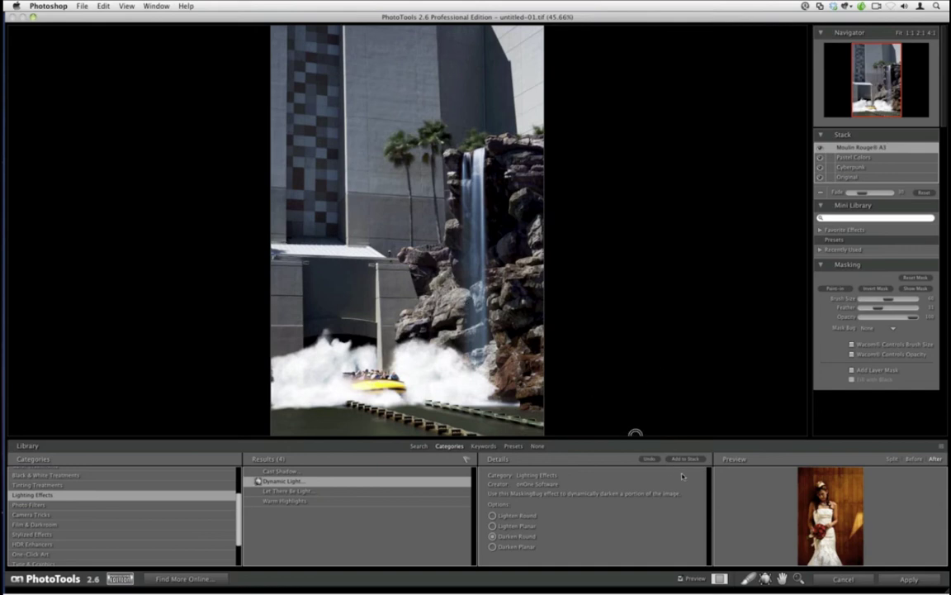
pyautogui.click(407, 232)
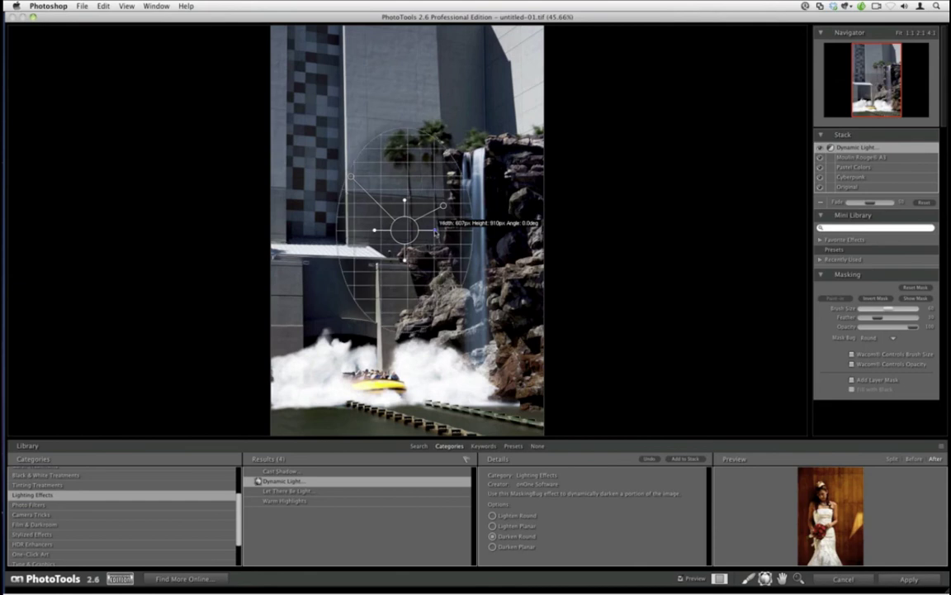
pyautogui.moveTo(435, 234)
pyautogui.mouseDown()
pyautogui.moveTo(388, 221)
pyautogui.moveTo(364, 297)
pyautogui.moveTo(377, 356)
pyautogui.moveTo(405, 367)
pyautogui.moveTo(376, 383)
pyautogui.moveTo(403, 364)
pyautogui.moveTo(399, 355)
pyautogui.moveTo(401, 369)
pyautogui.moveTo(377, 398)
pyautogui.mouseUp()
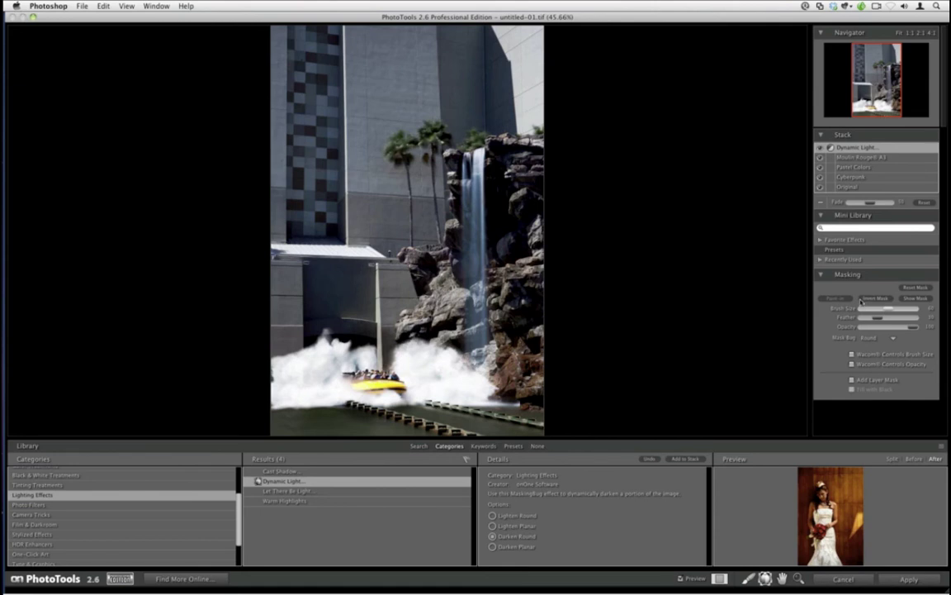
# Step: Move the darkening spot over the boat, invert its mask and fade it to about 30
pyautogui.moveTo(375, 373); pyautogui.dragTo(382, 367)
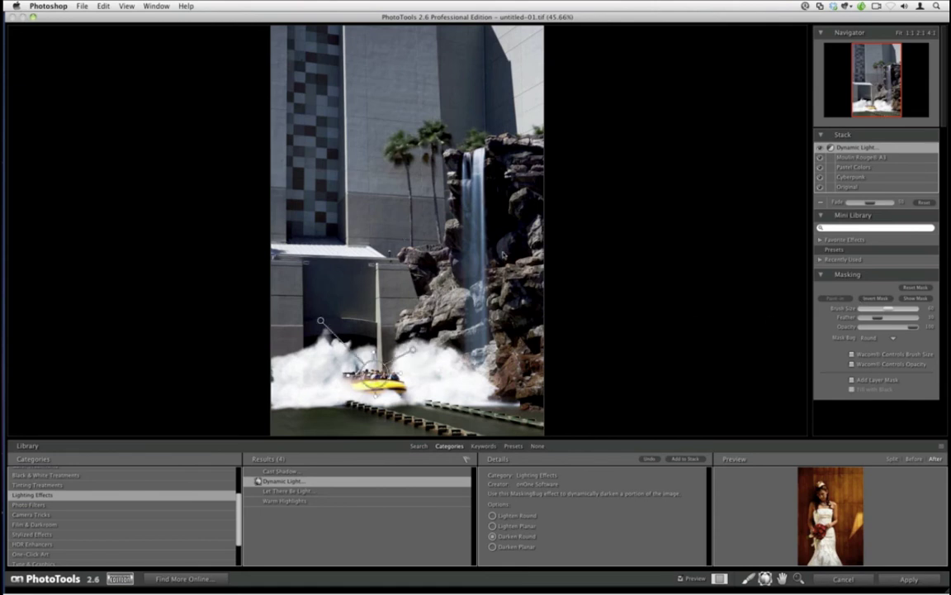
pyautogui.click(869, 298)
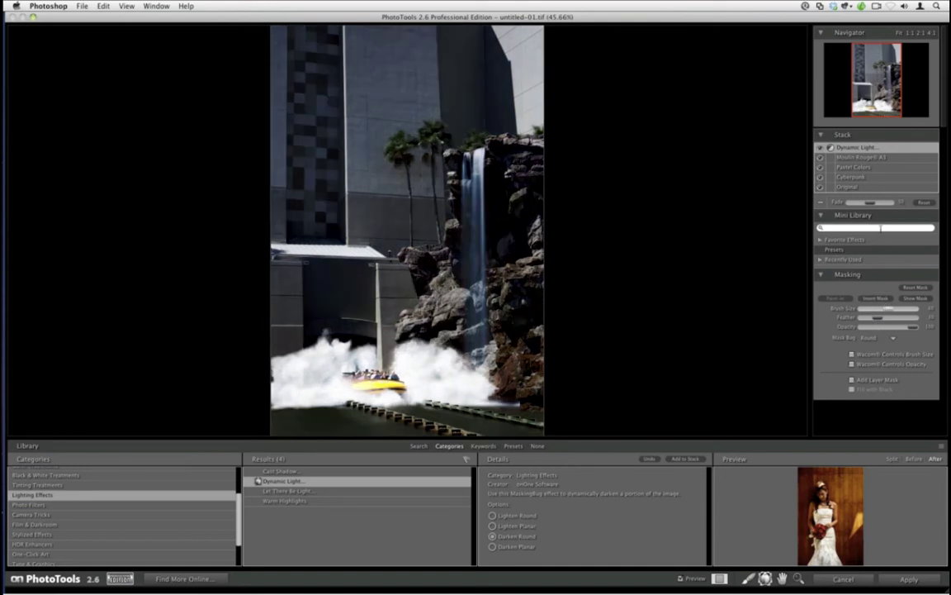
pyautogui.moveTo(871, 203)
pyautogui.mouseDown()
pyautogui.moveTo(852, 205)
pyautogui.moveTo(861, 205)
pyautogui.mouseUp()
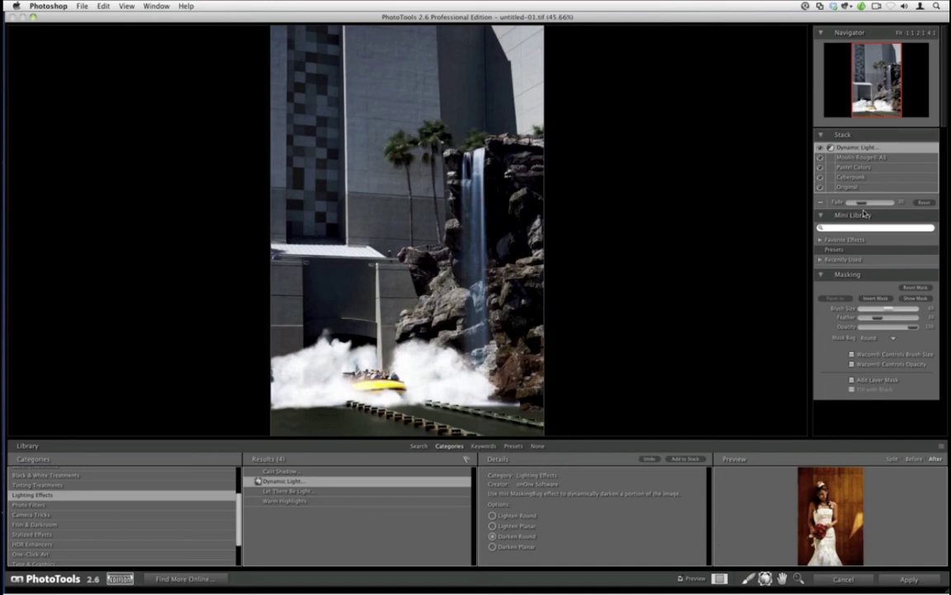
pyautogui.scroll(3, 186, 480)
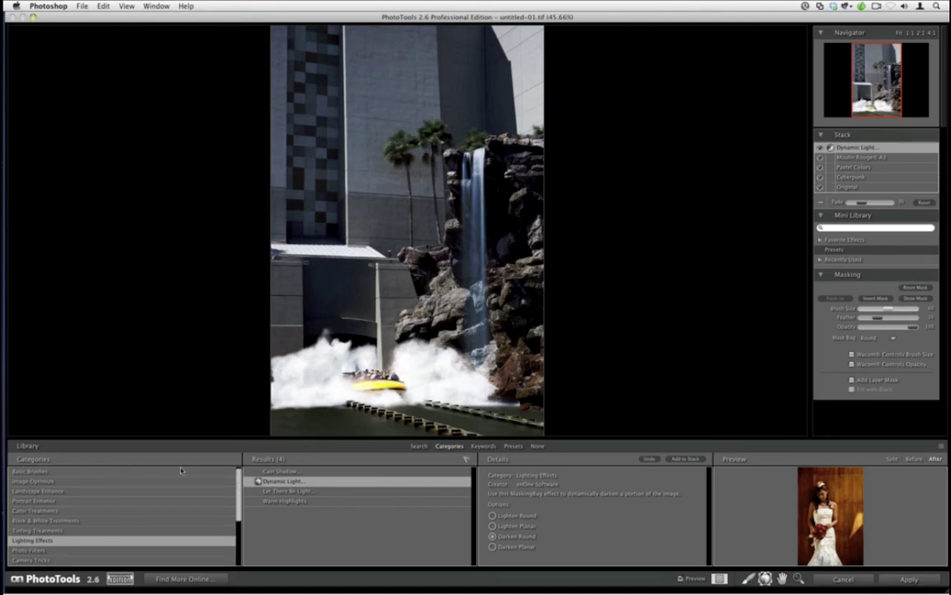
# Step: Add the Brush Lighter effect from Basic Brushes to the effect stack
pyautogui.click(182, 470)
pyautogui.click(341, 501)
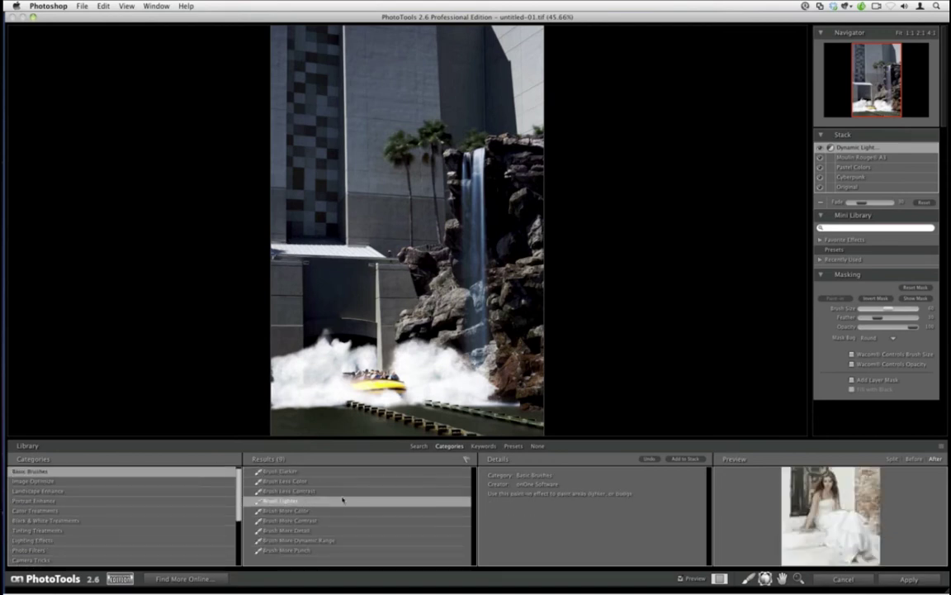
pyautogui.click(684, 458)
# Step: Paint the brightening over the waterfall, undoing the stroke across the boat spray
pyautogui.moveTo(475, 210)
pyautogui.mouseDown()
pyautogui.moveTo(482, 181)
pyautogui.moveTo(472, 248)
pyautogui.moveTo(473, 240)
pyautogui.moveTo(477, 351)
pyautogui.mouseUp()
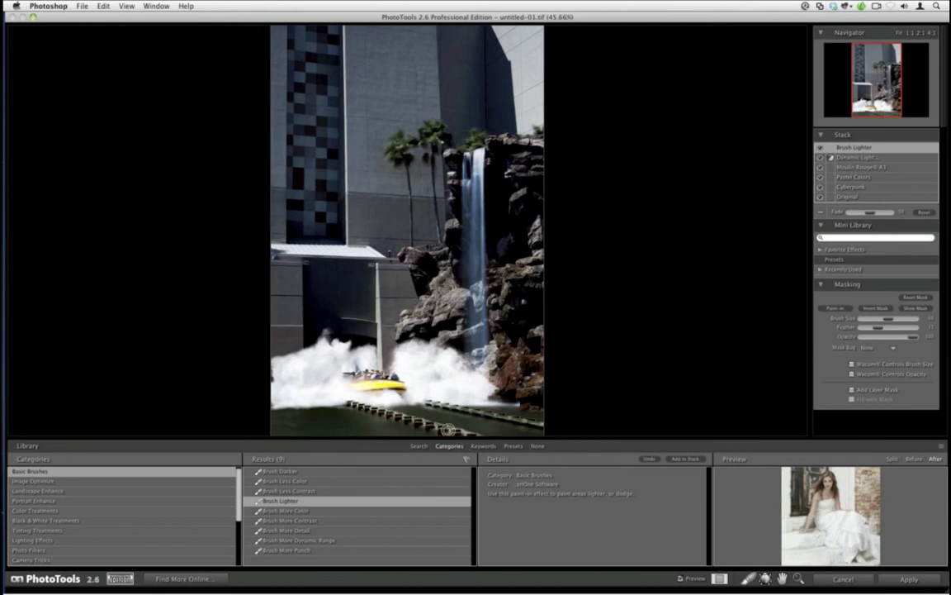
pyautogui.moveTo(437, 393); pyautogui.dragTo(525, 421)
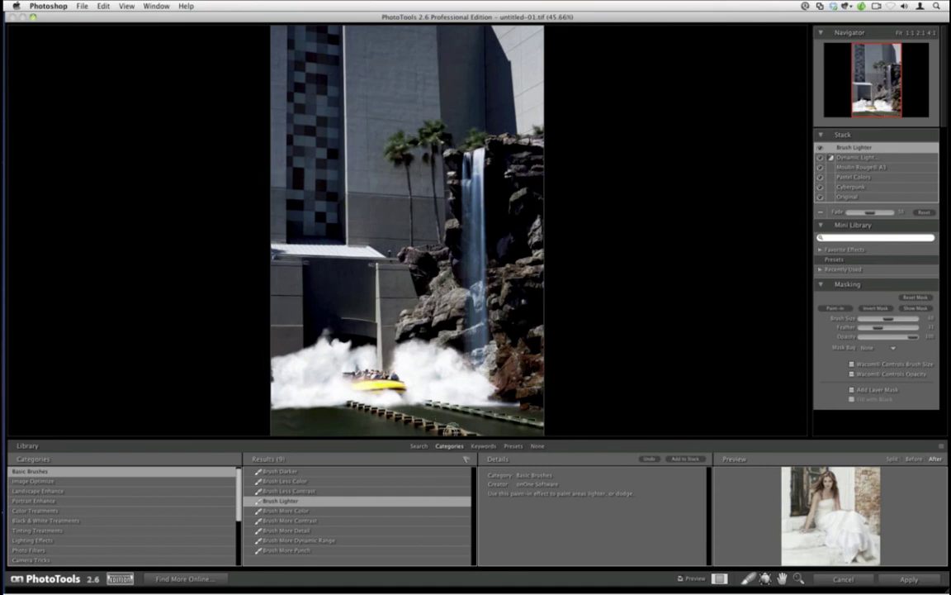
pyautogui.click(835, 308)
pyautogui.click(835, 307)
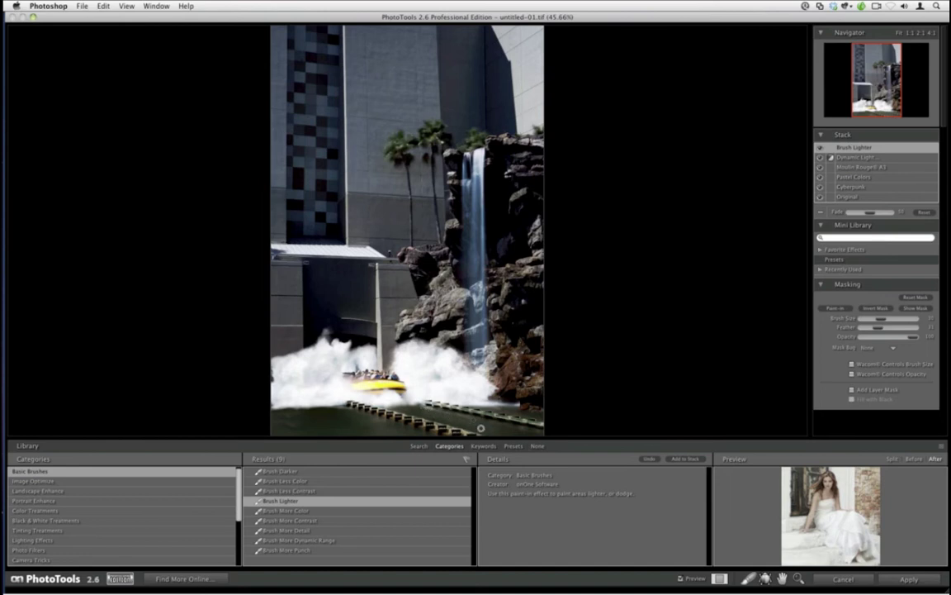
pyautogui.press('super+z')
# Step: Compare the fitted waterfall photo with Preview off and on, then apply the effect stack
pyautogui.click(537, 446)
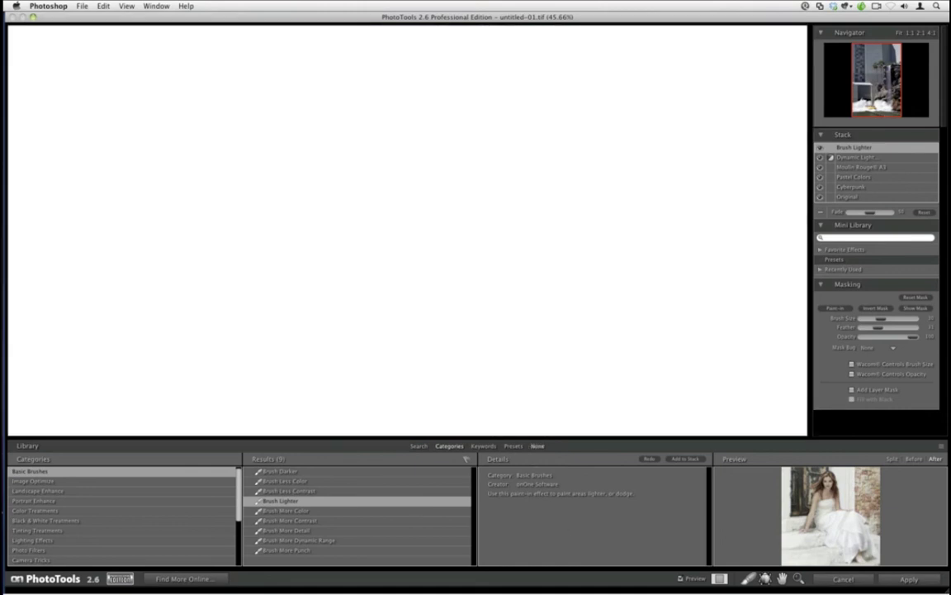
pyautogui.press('super+0')
pyautogui.press('super+0')
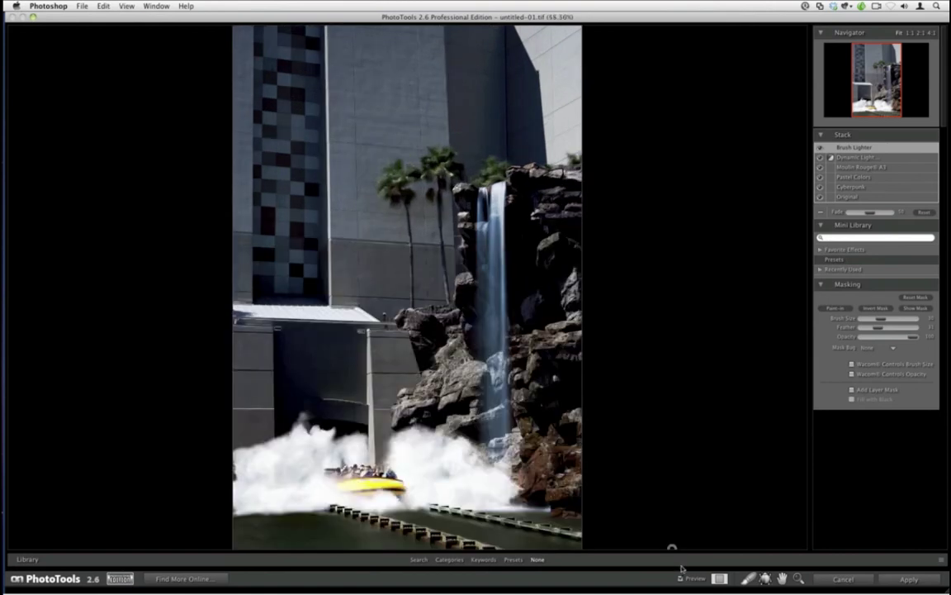
pyautogui.click(679, 579)
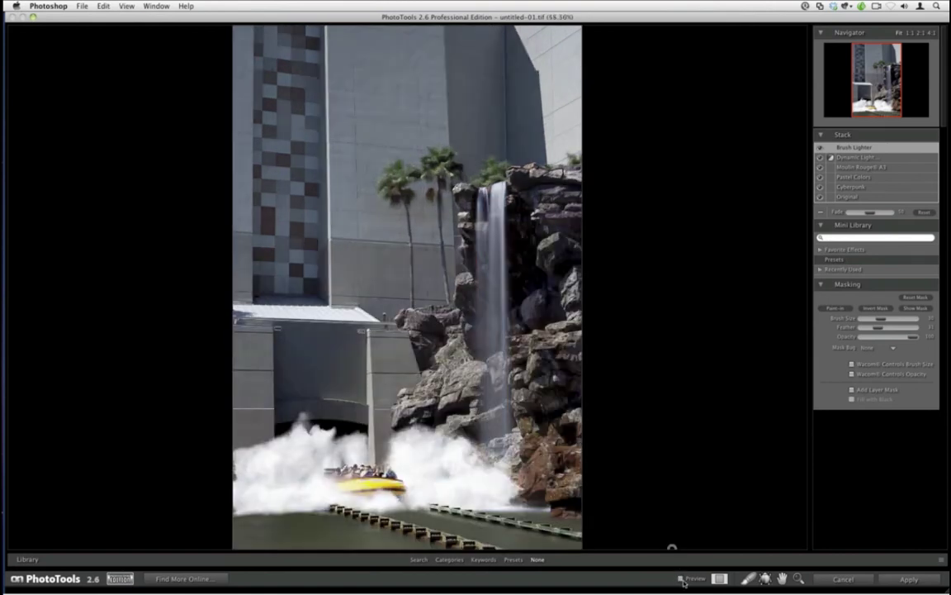
pyautogui.click(680, 579)
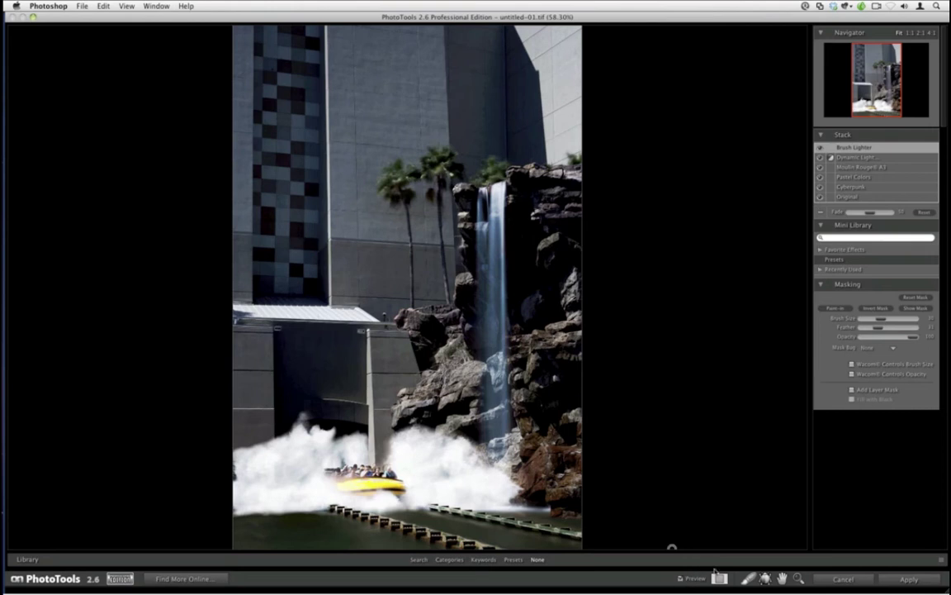
pyautogui.click(896, 585)
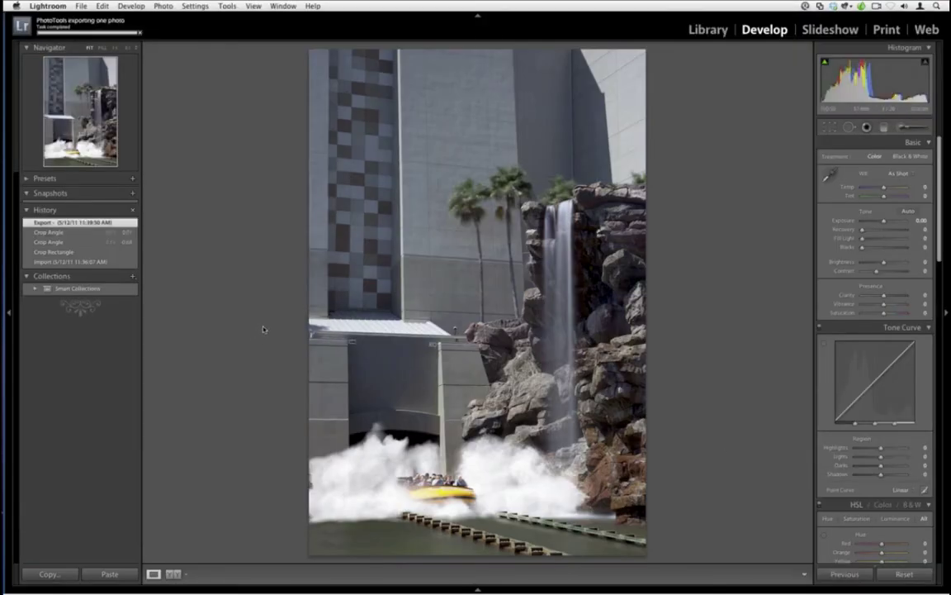
# Step: Select untitled-01.PSD in the Image 02 grid and open it full size in Loupe
pyautogui.press('e')
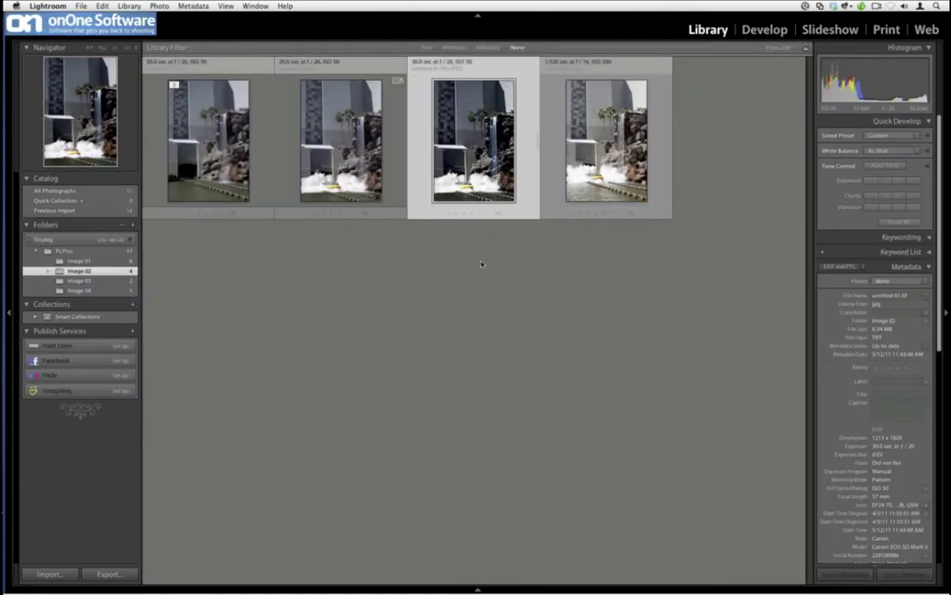
pyautogui.press('e')
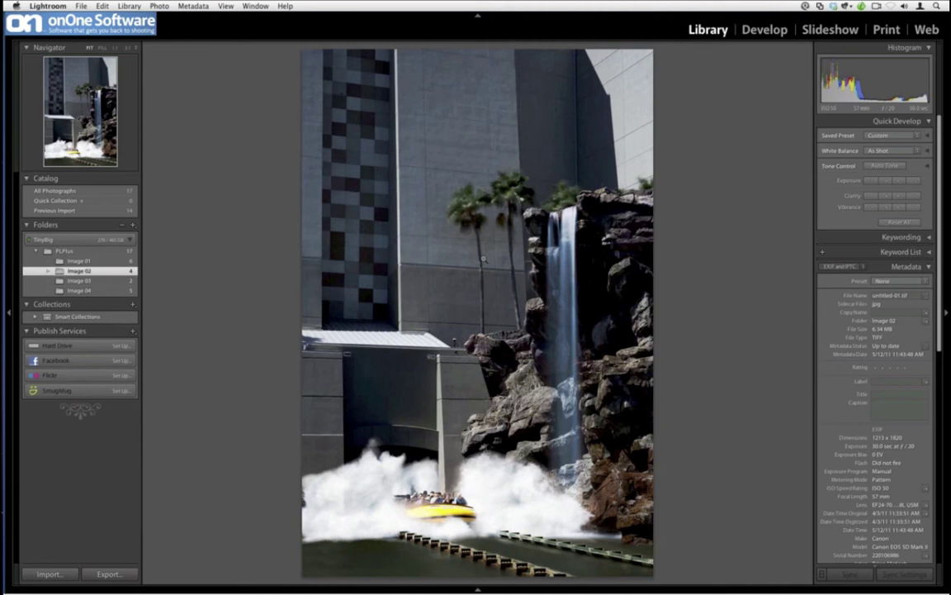
pyautogui.press('g')
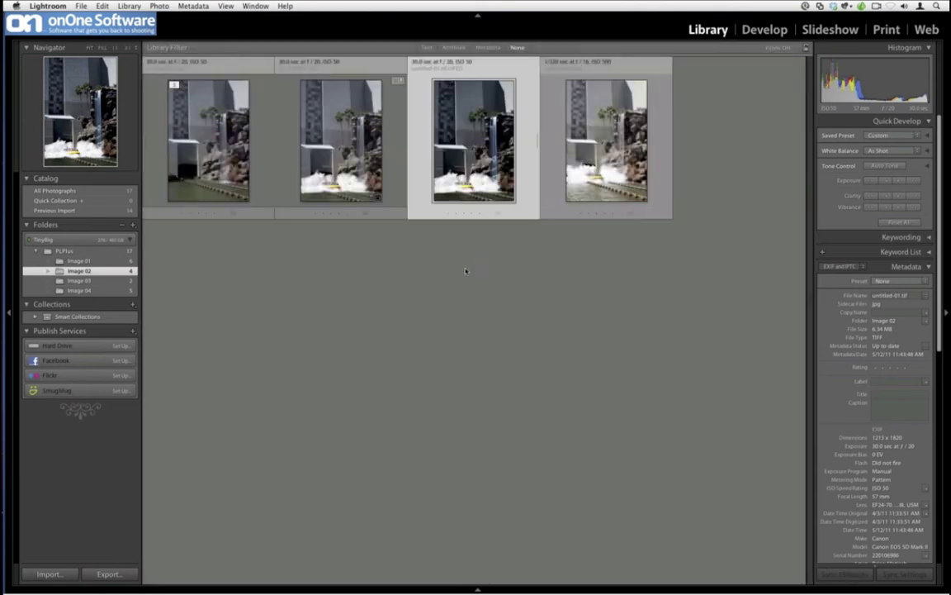
pyautogui.click(467, 268)
pyautogui.click(339, 142)
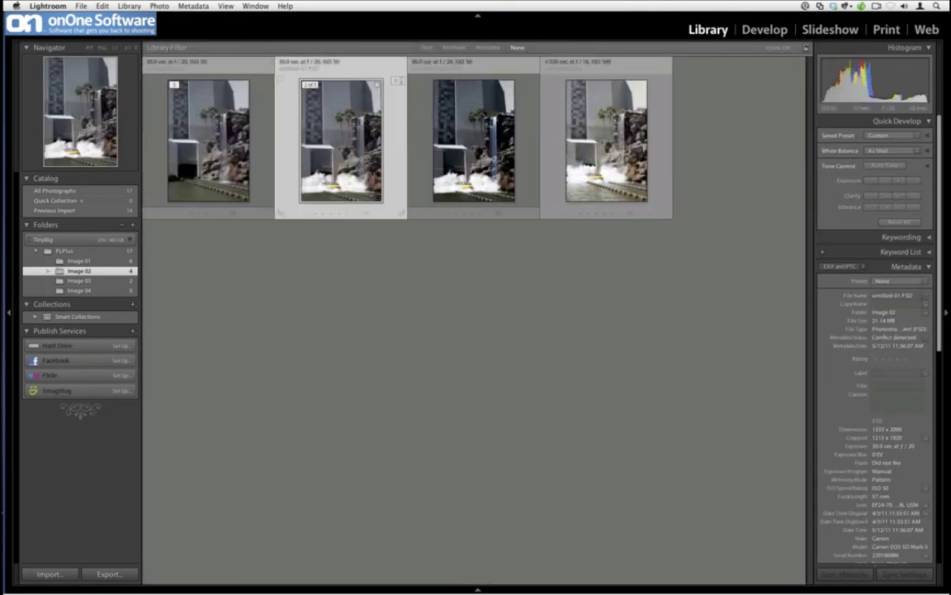
pyautogui.doubleClick(348, 148)
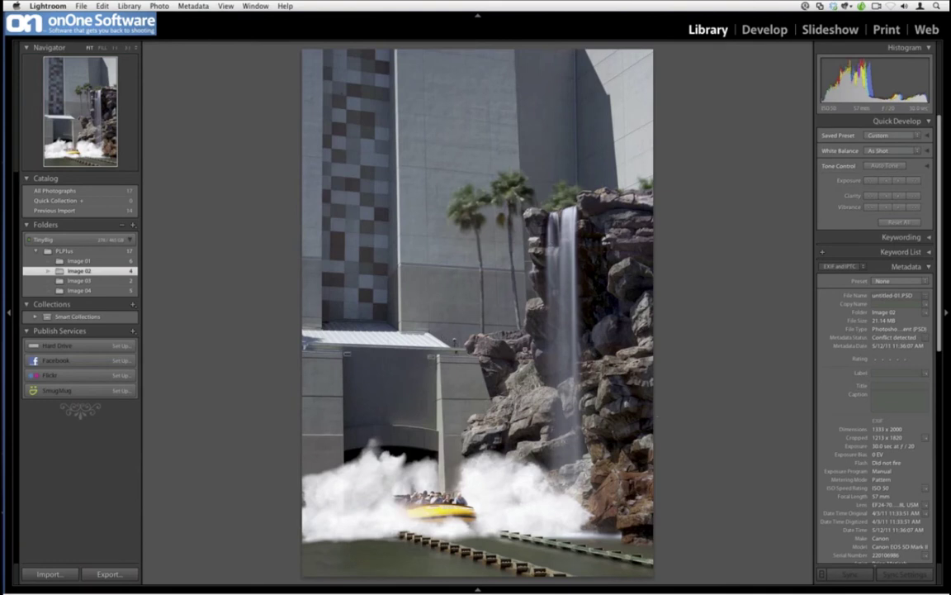
# Step: Open untitled-01.PSD in Photoshop CS5 with Edit Original, keeping its layers intact
pyautogui.click(163, 6)
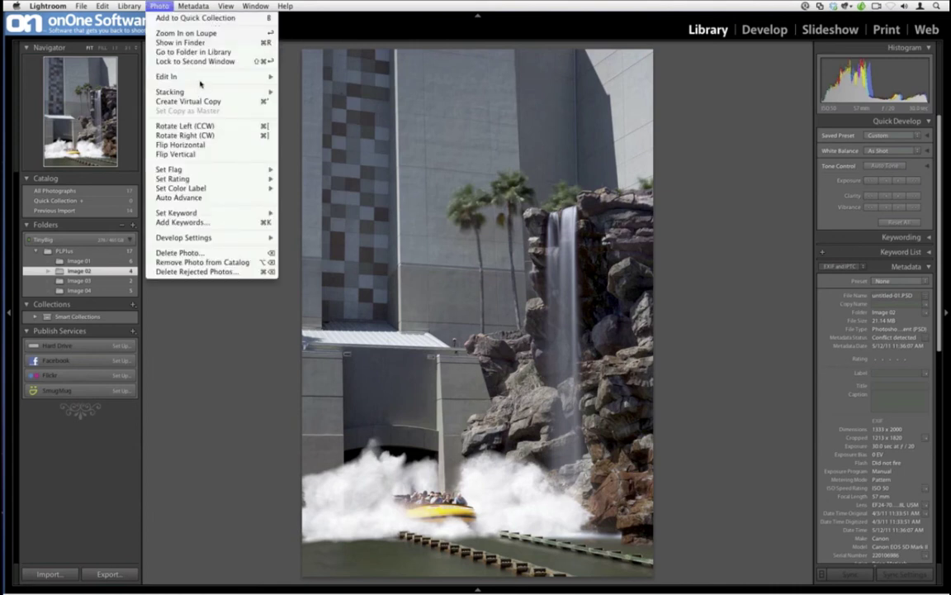
pyautogui.moveTo(181, 77)
pyautogui.click(295, 78)
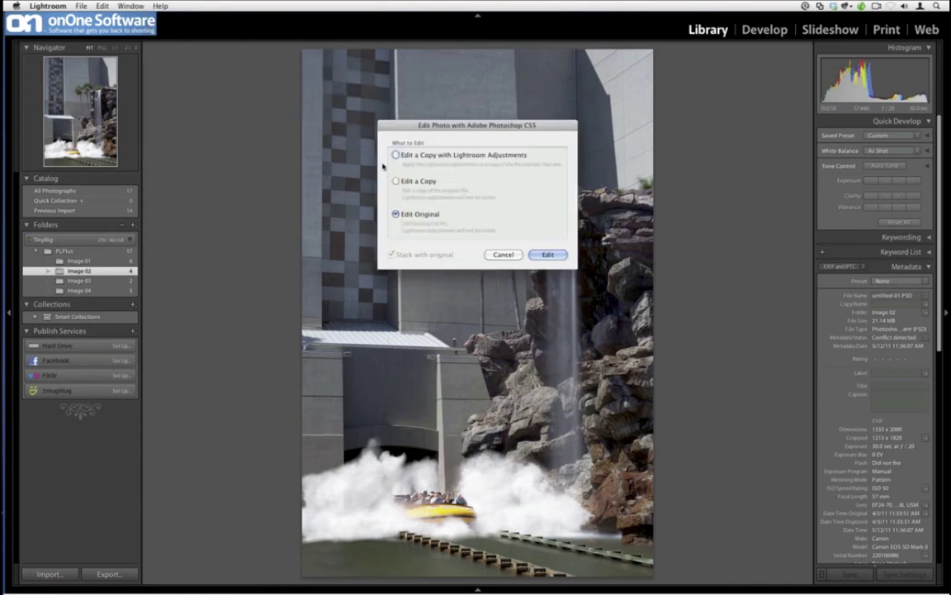
pyautogui.click(404, 156)
pyautogui.click(396, 215)
pyautogui.click(549, 256)
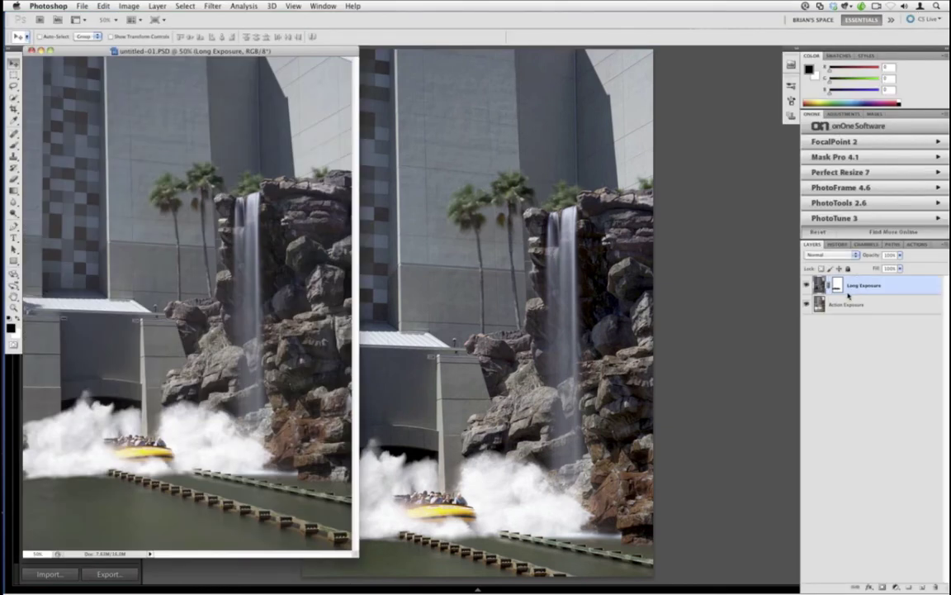
# Step: Close untitled-01.PSD with File > Close and return to Lightroom's Library
pyautogui.click(87, 6)
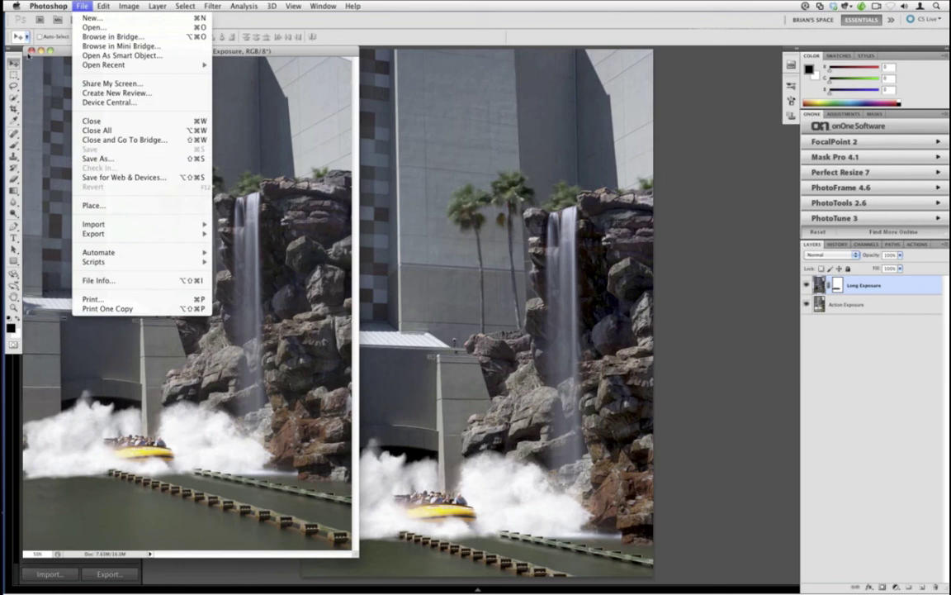
pyautogui.click(30, 52)
pyautogui.click(30, 52)
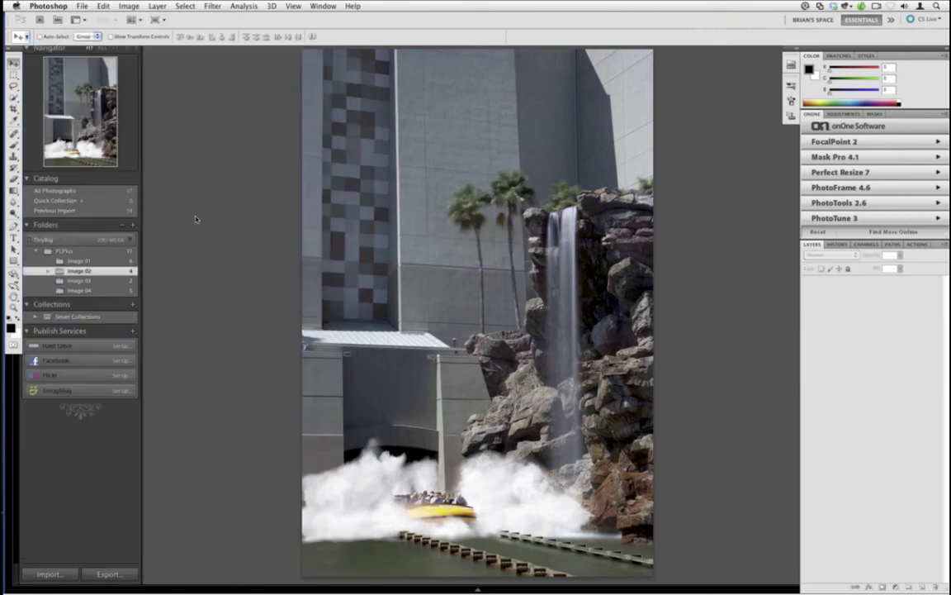
pyautogui.click(192, 223)
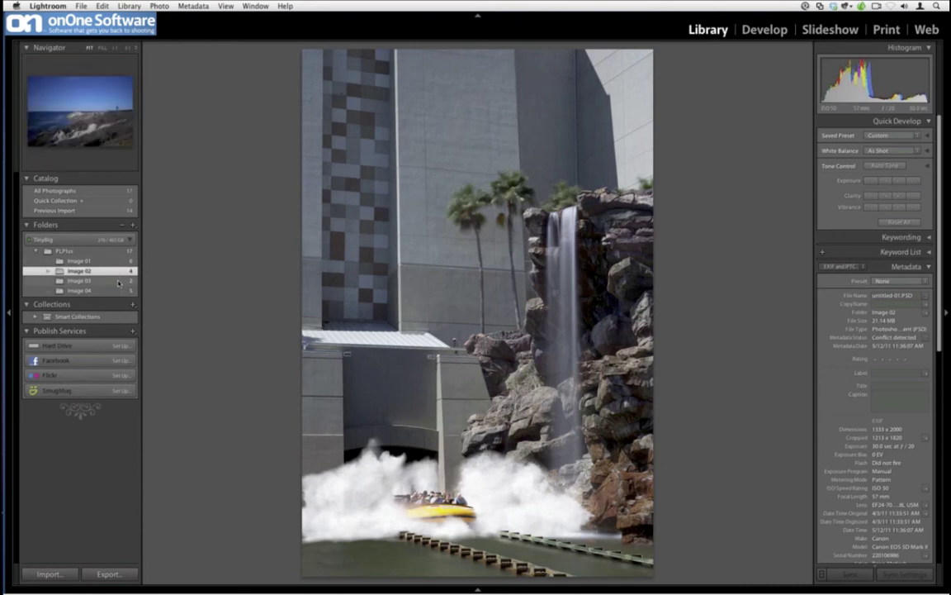
# Step: Select the Image 03 folder to show untitled-01.jpg, the lighthouse coastal photo
pyautogui.click(120, 281)
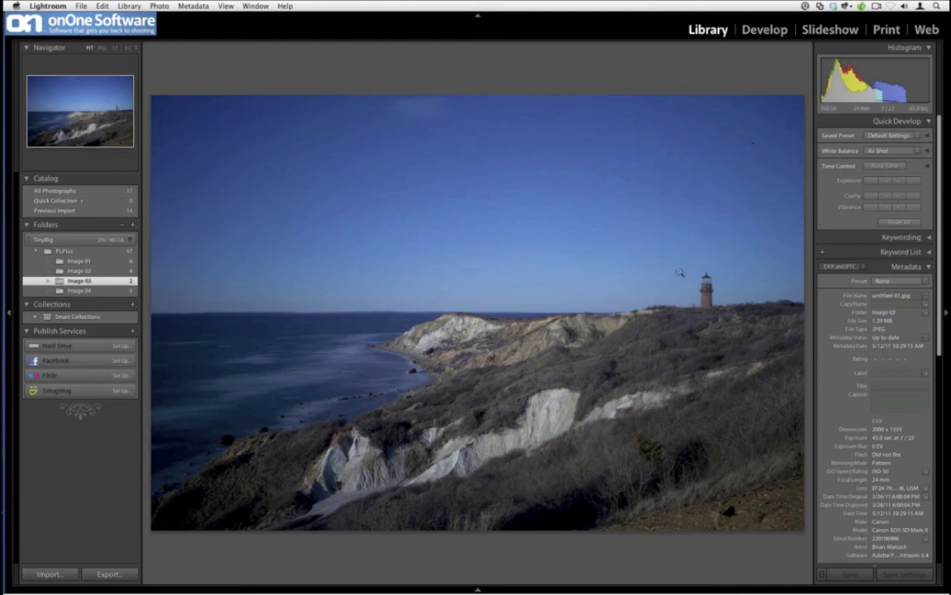
# Step: Undo the accidental crop in Develop and return to the Image 03 thumbnail grid
pyautogui.press('d')
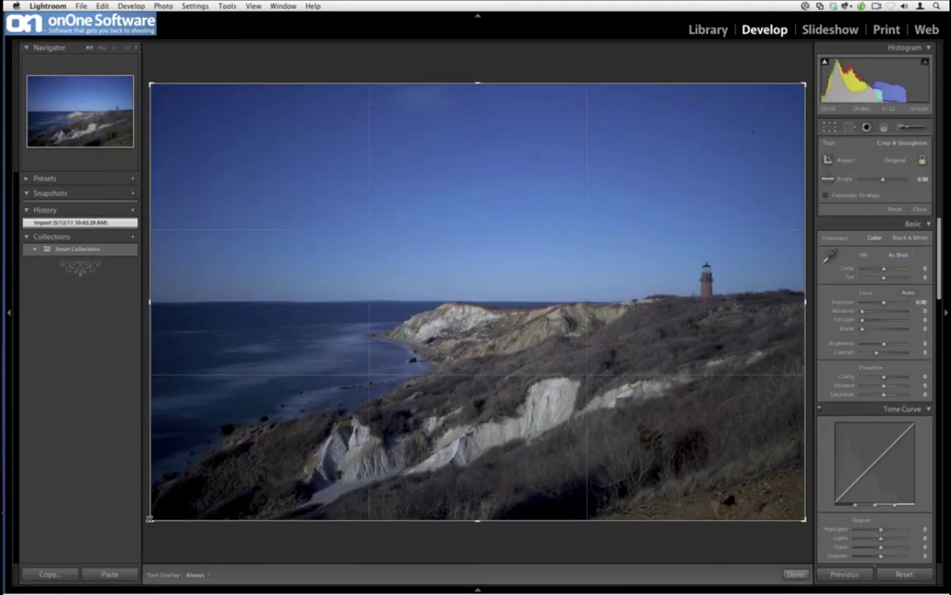
pyautogui.press('super+z')
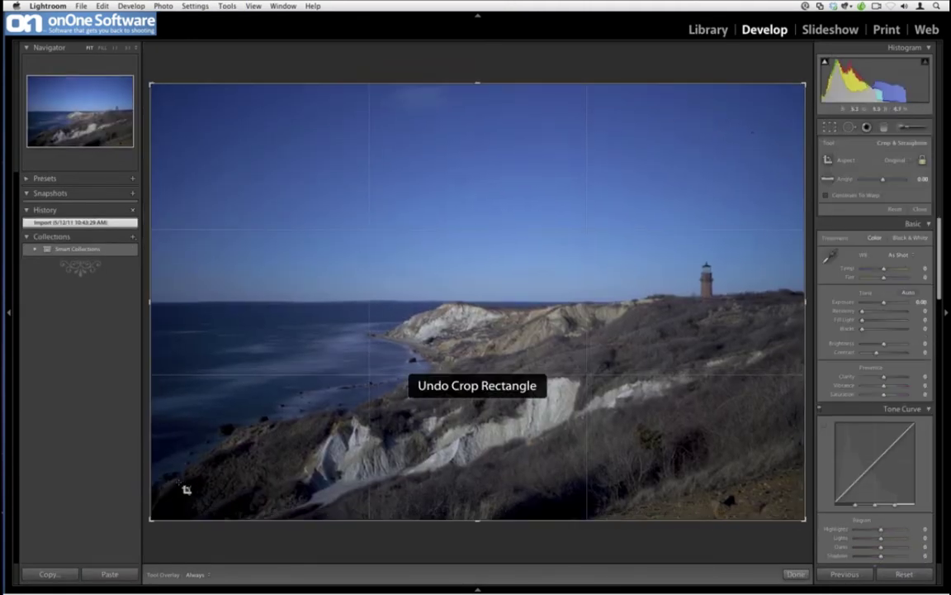
pyautogui.press('r')
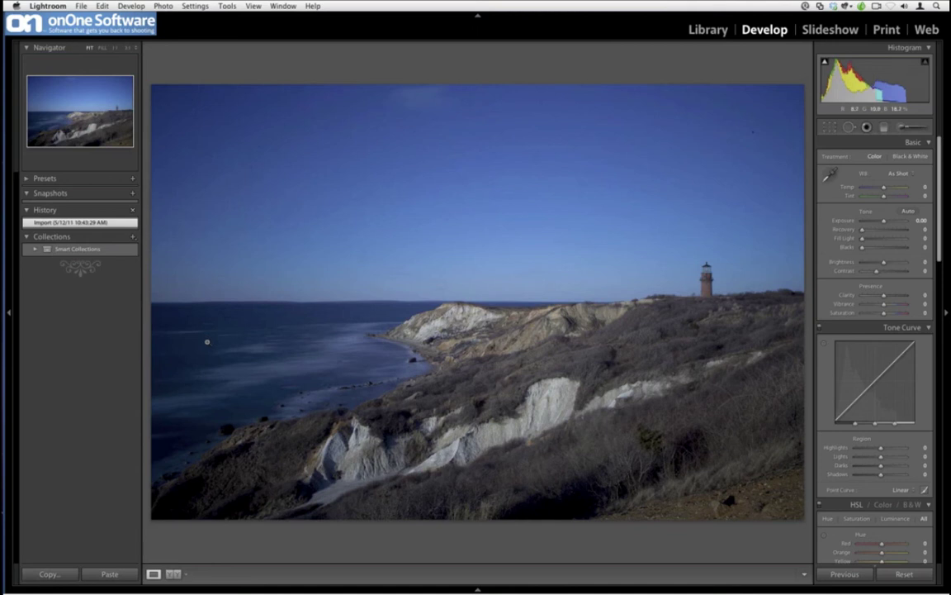
pyautogui.press('g')
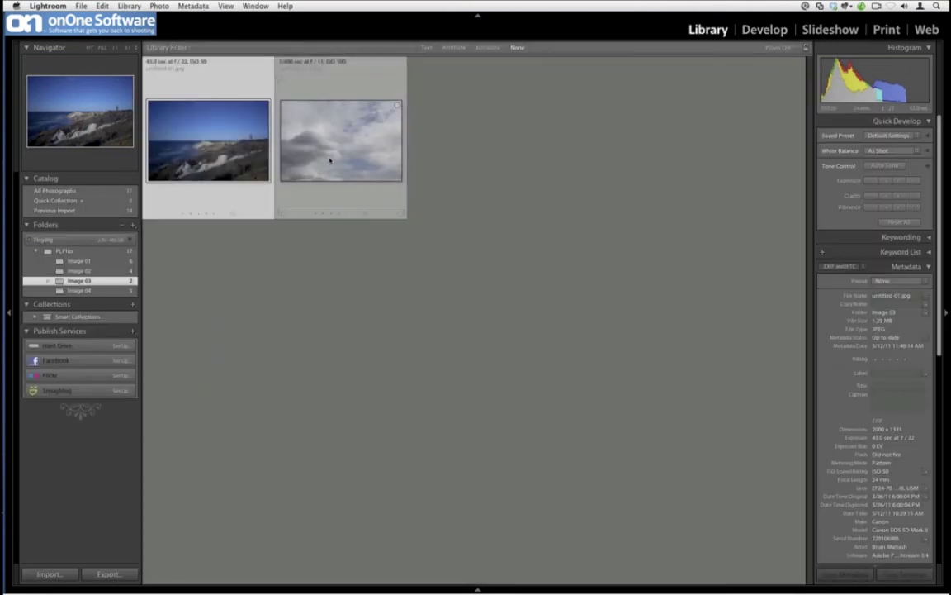
# Step: Preview the cloudy sky and lighthouse cliff photos large, returning to the grid
pyautogui.click(330, 153)
pyautogui.press('e')
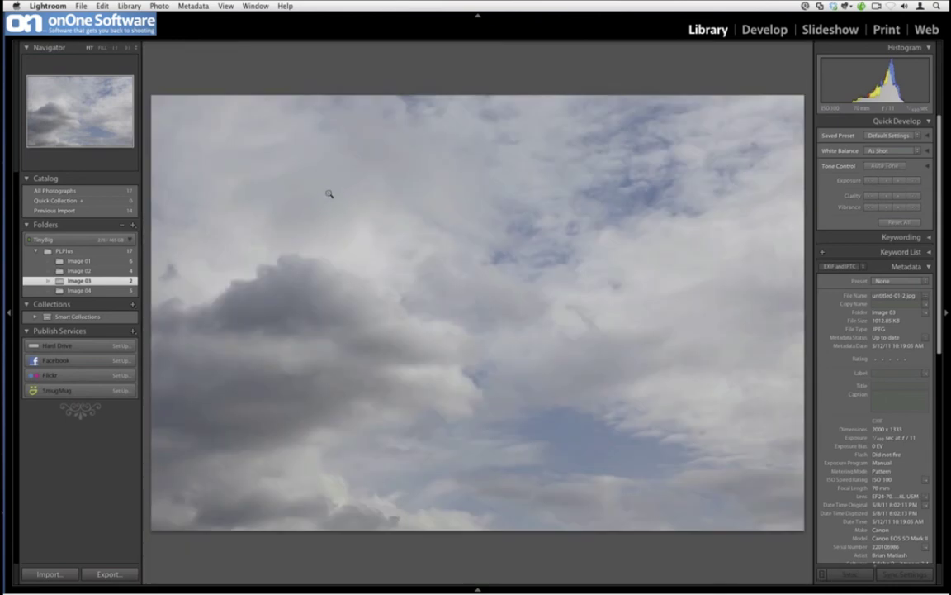
pyautogui.press('g')
pyautogui.click(250, 173)
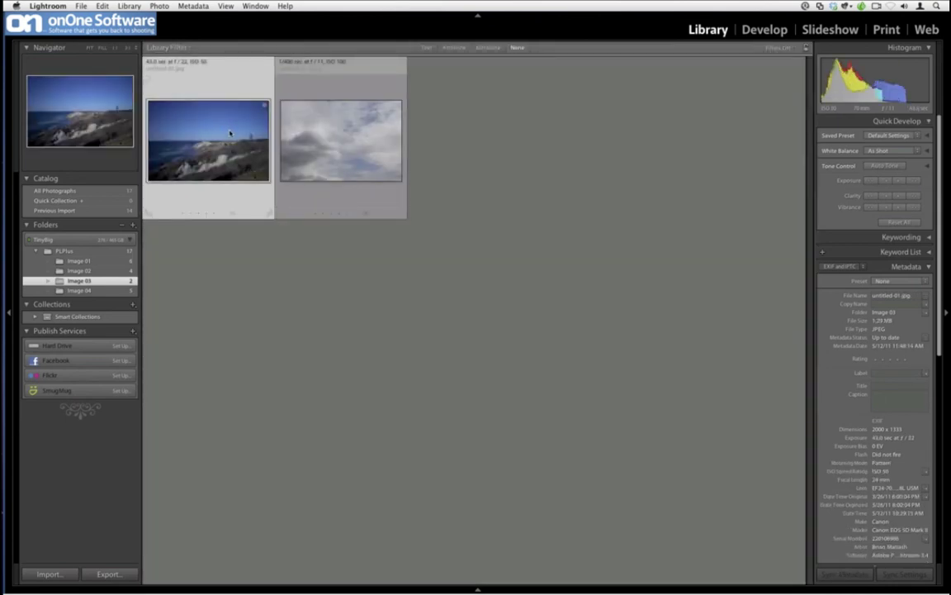
pyautogui.doubleClick(209, 120)
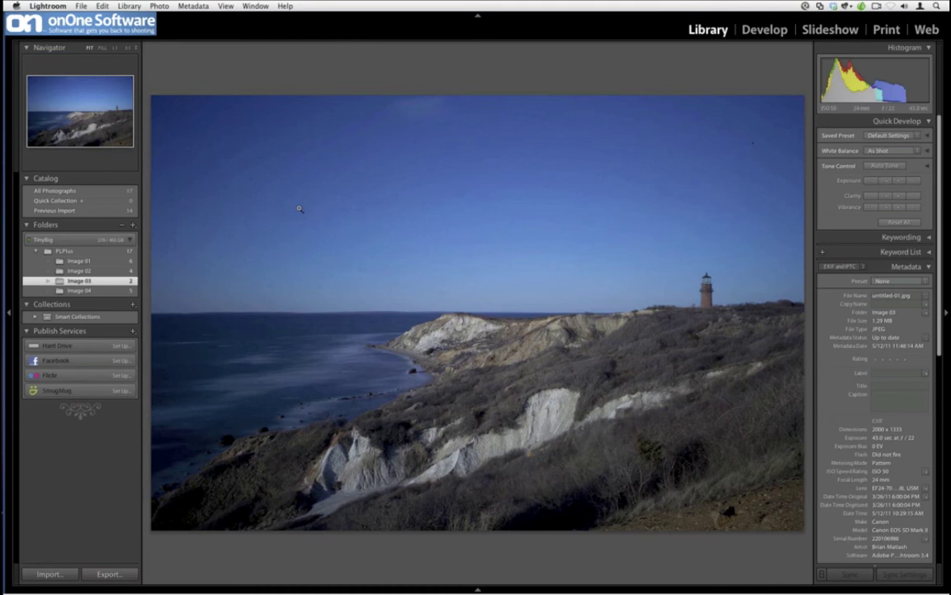
pyautogui.press('g')
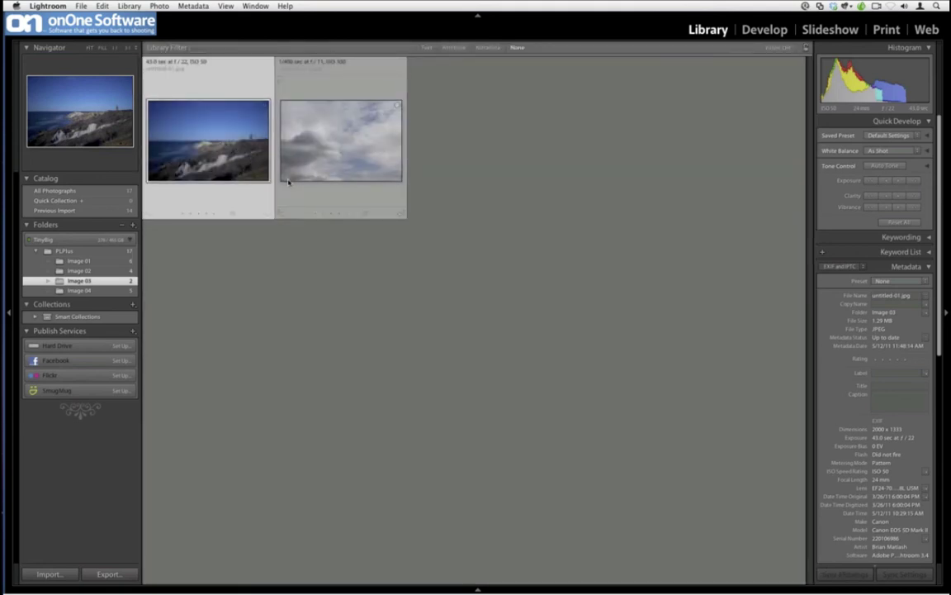
# Step: Create a virtual copy (Copy 1) of the lighthouse photo and view it large
pyautogui.click(158, 7)
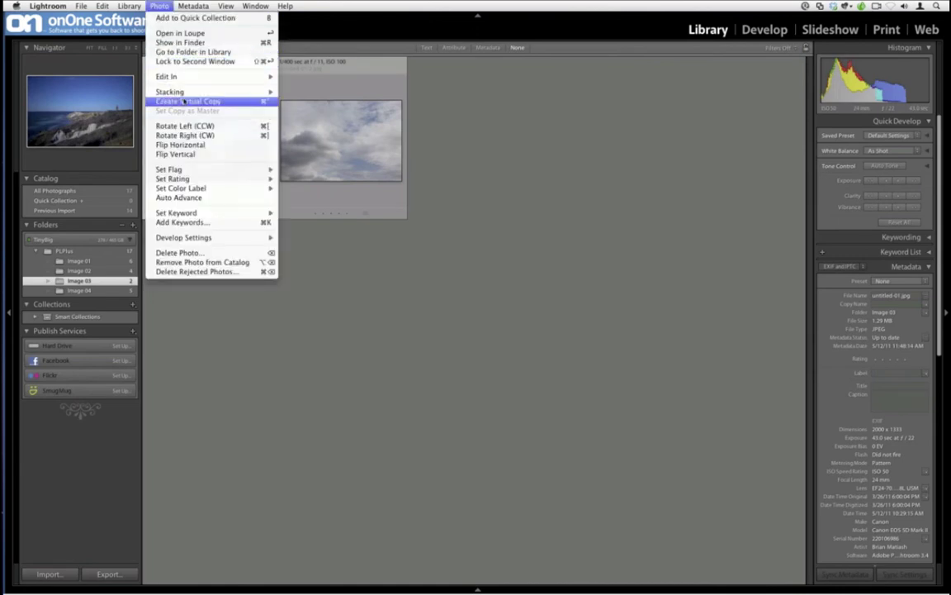
pyautogui.click(262, 102)
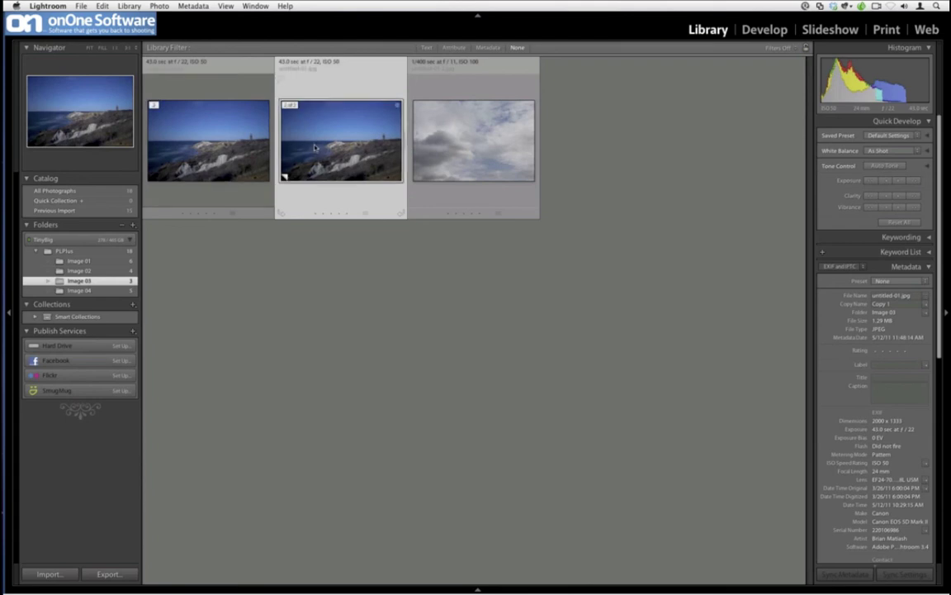
pyautogui.doubleClick(307, 136)
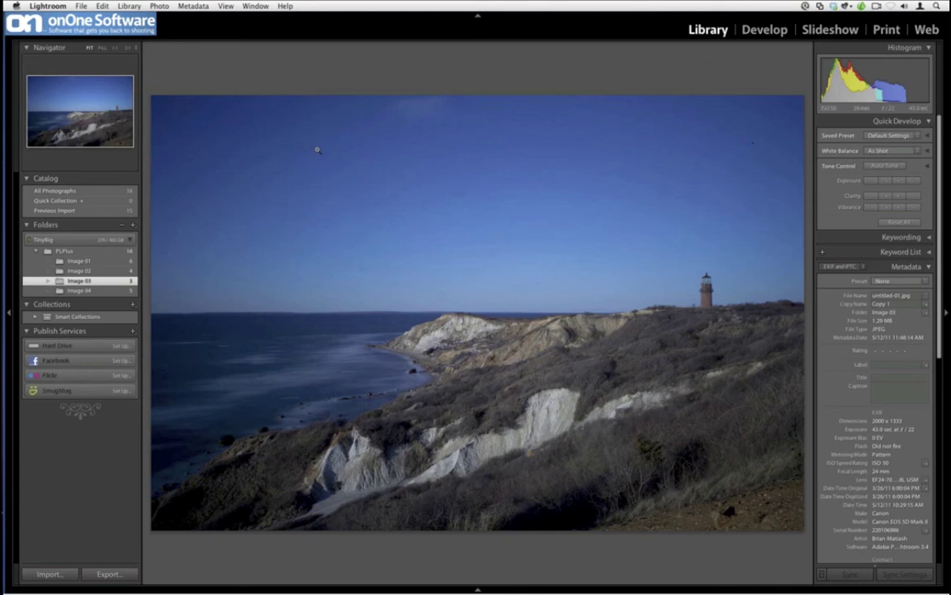
pyautogui.press('Right')
pyautogui.press('Left')
# Step: In Develop, set the lighthouse copy's Saturation to -100 and Contrast to +11
pyautogui.click(766, 30)
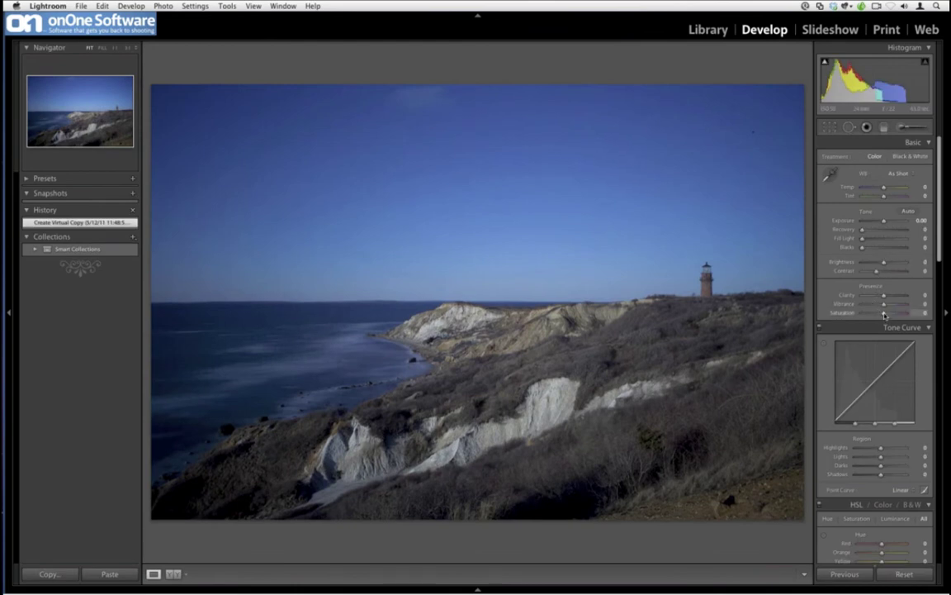
pyautogui.moveTo(884, 314); pyautogui.dragTo(884, 315)
pyautogui.moveTo(882, 313); pyautogui.dragTo(859, 313)
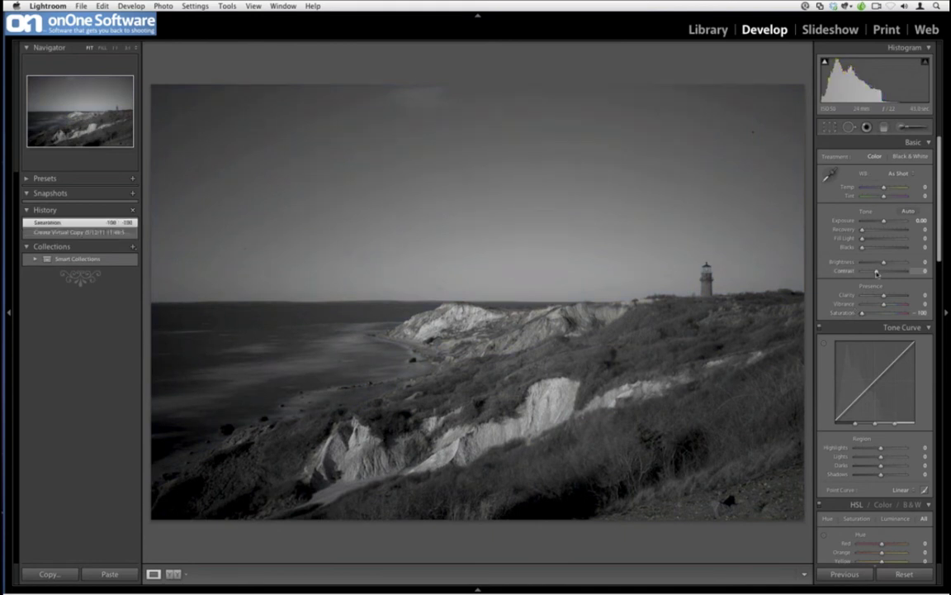
pyautogui.moveTo(876, 270); pyautogui.dragTo(880, 270)
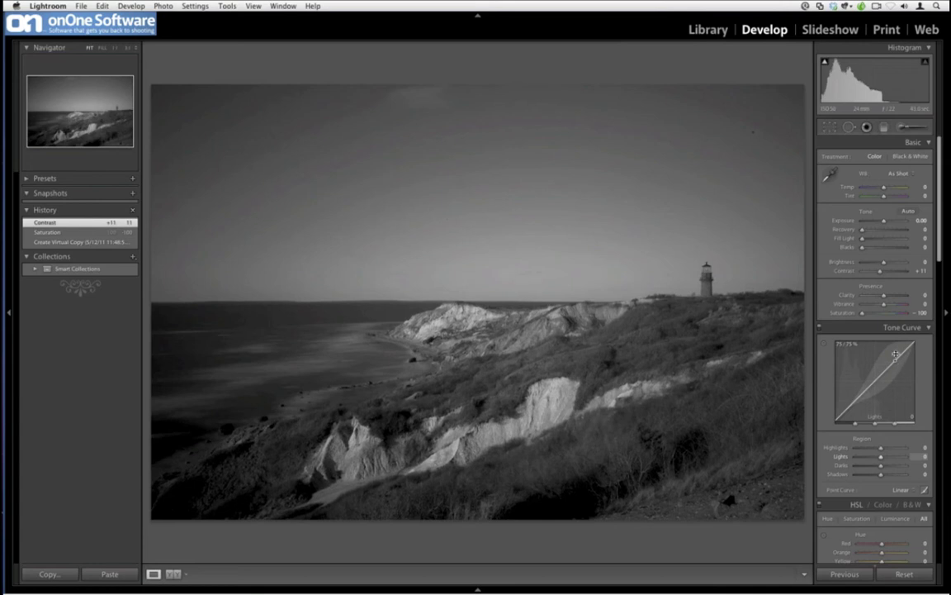
# Step: Raise the tone curve Lights to +23 and Darks to +21
pyautogui.moveTo(895, 362); pyautogui.dragTo(895, 350)
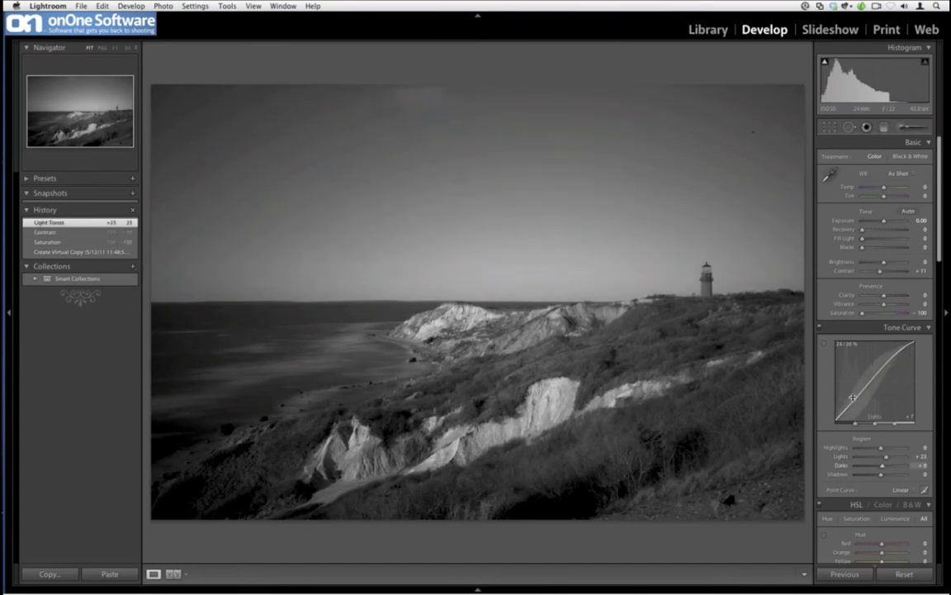
pyautogui.moveTo(853, 397); pyautogui.dragTo(876, 381)
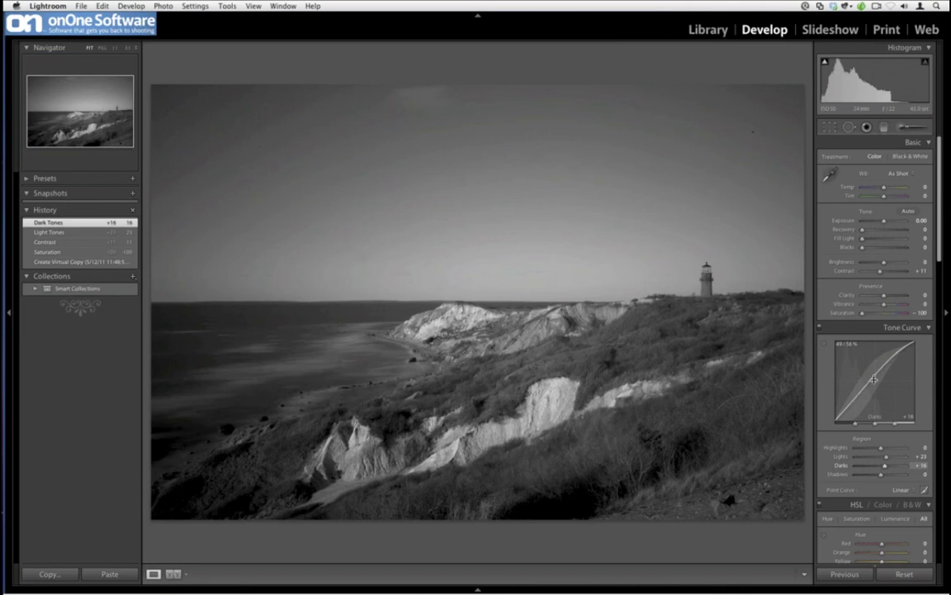
pyautogui.moveTo(874, 379); pyautogui.dragTo(788, 345)
# Step: Back in the grid, select the colour lighthouse photo and check it at full size
pyautogui.press('g')
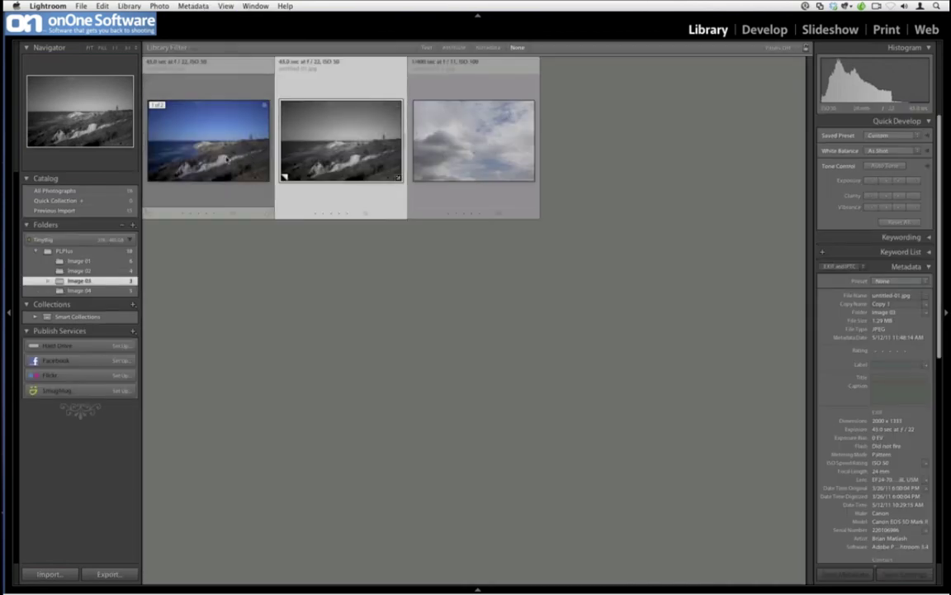
pyautogui.keyDown('super'); pyautogui.click(216, 142); pyautogui.keyUp('super')
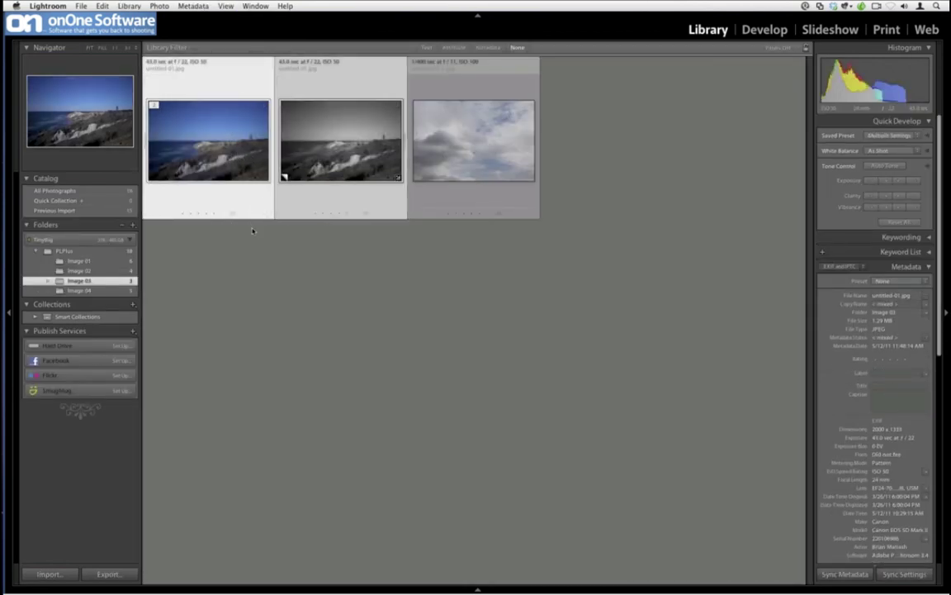
pyautogui.click(193, 123)
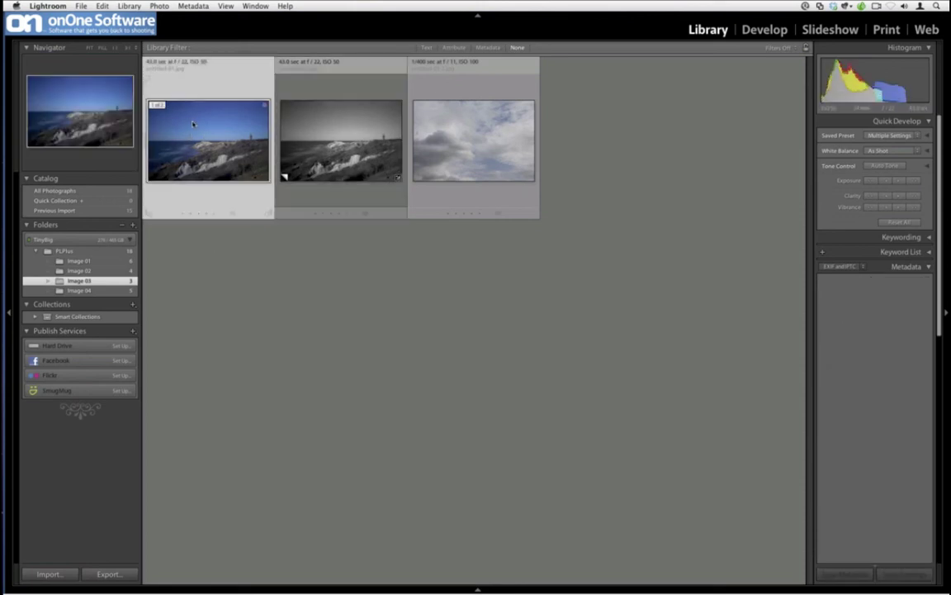
pyautogui.doubleClick(193, 124)
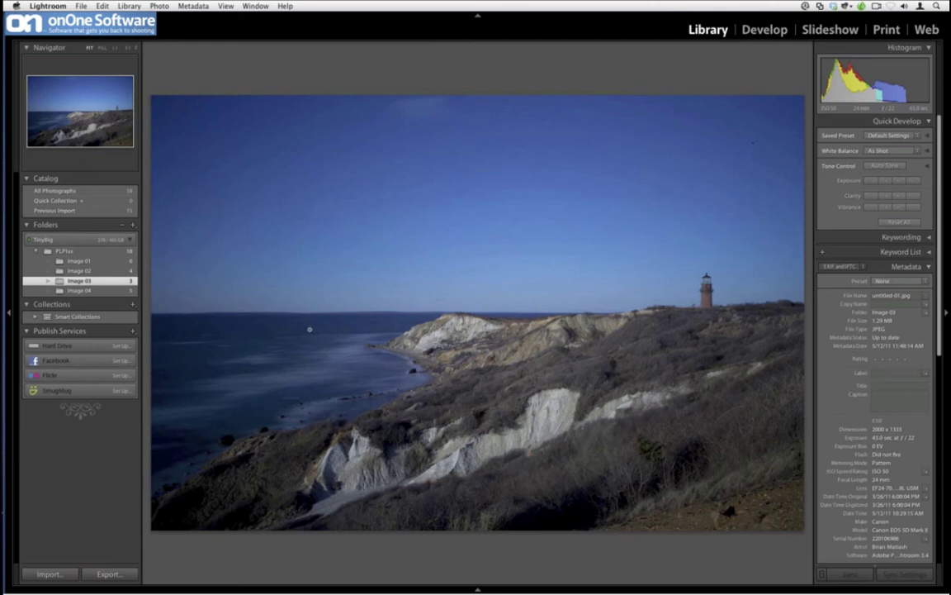
pyautogui.doubleClick(281, 298)
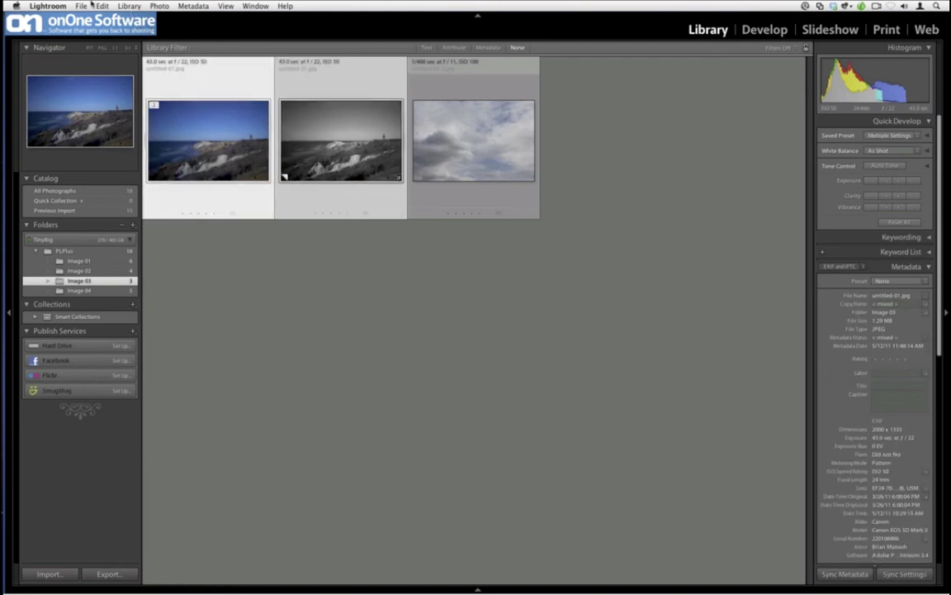
# Step: Send both selected lighthouse photos to Perfect Layers through Plug-in Extras
pyautogui.click(88, 5)
pyautogui.moveTo(165, 169)
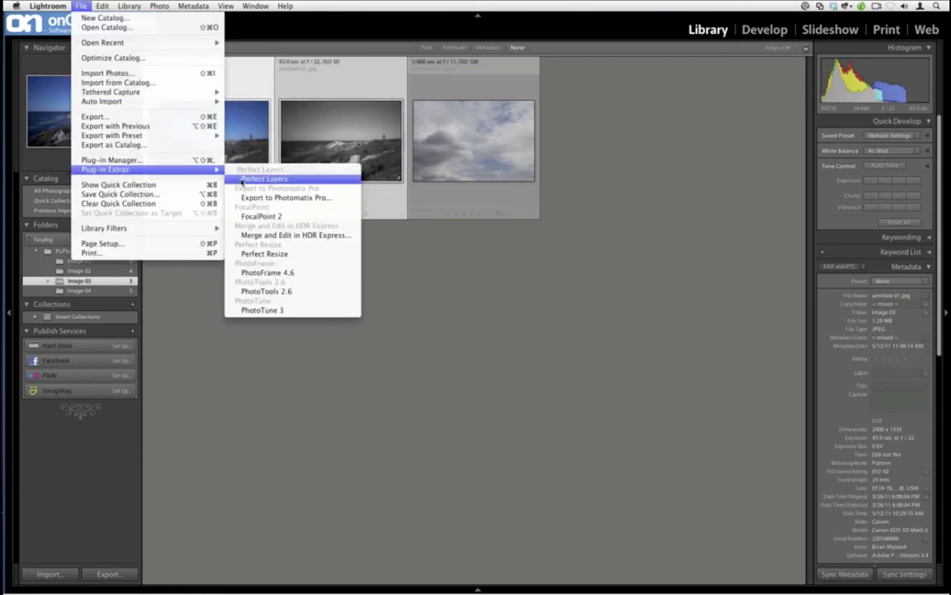
pyautogui.click(248, 178)
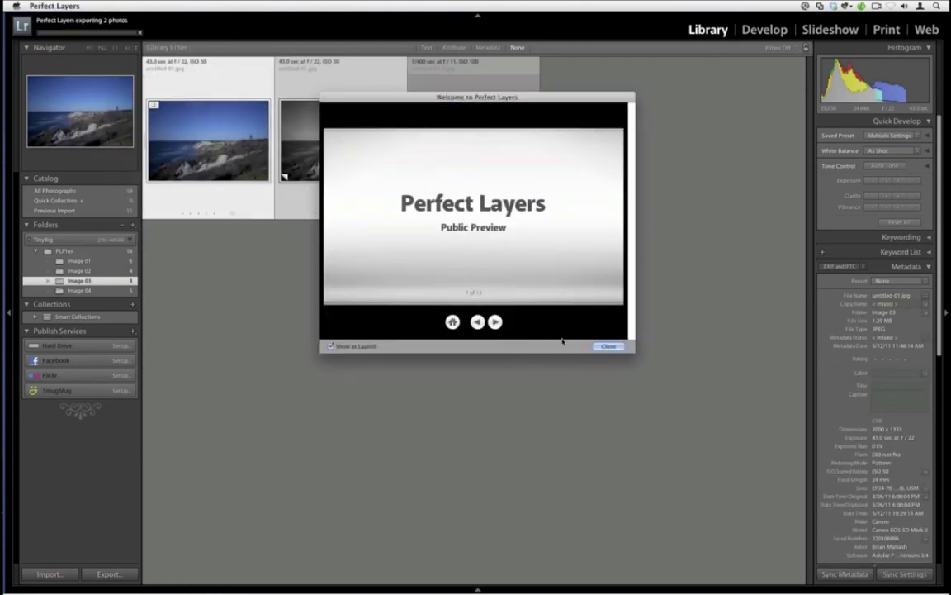
# Step: Name the top layer B&W and rename the Background layer Color
pyautogui.click(602, 346)
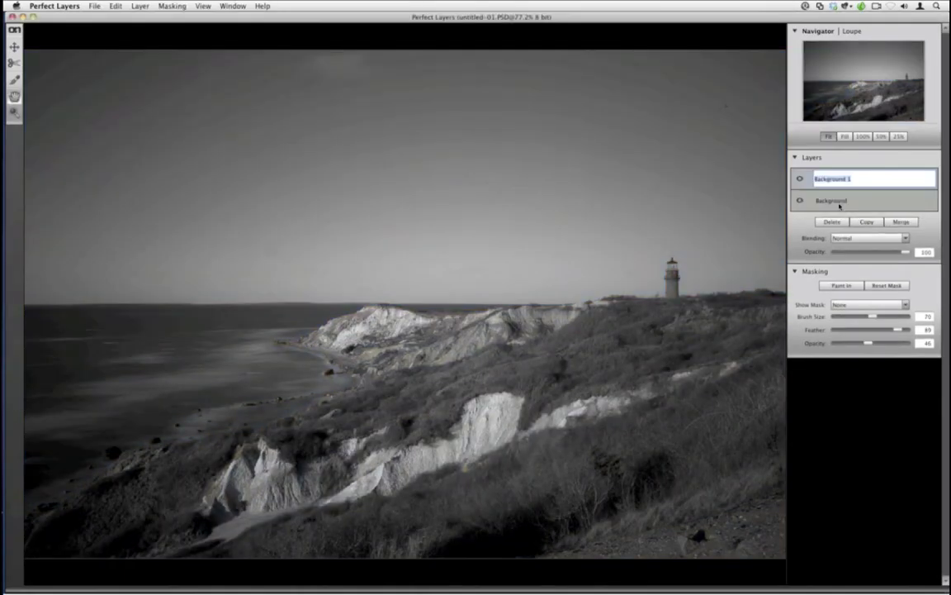
pyautogui.write('B&W')
pyautogui.doubleClick(839, 207)
pyautogui.write('Color')
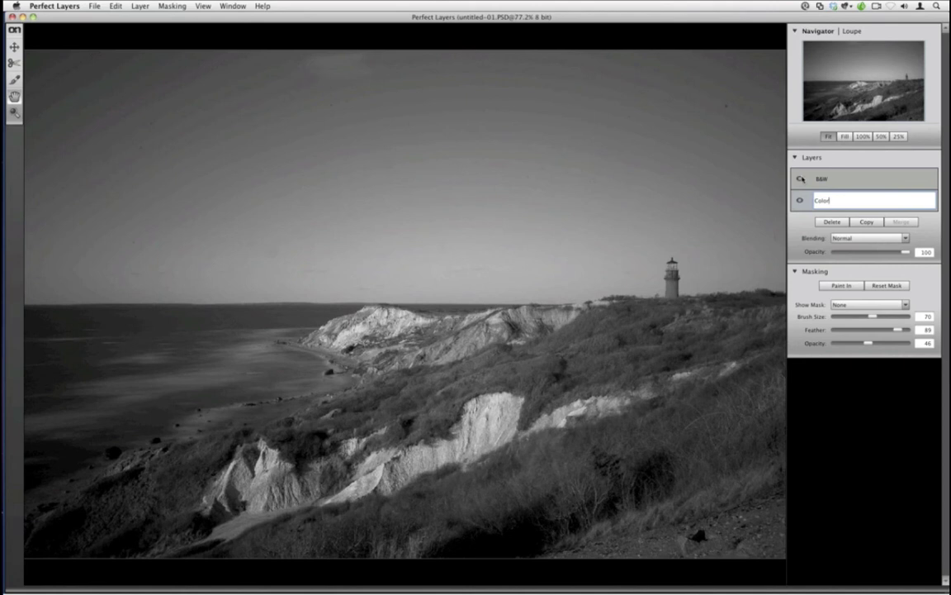
# Step: Toggle the B&W layer's visibility off and on to compare it with Color
pyautogui.click(800, 179)
pyautogui.click(800, 178)
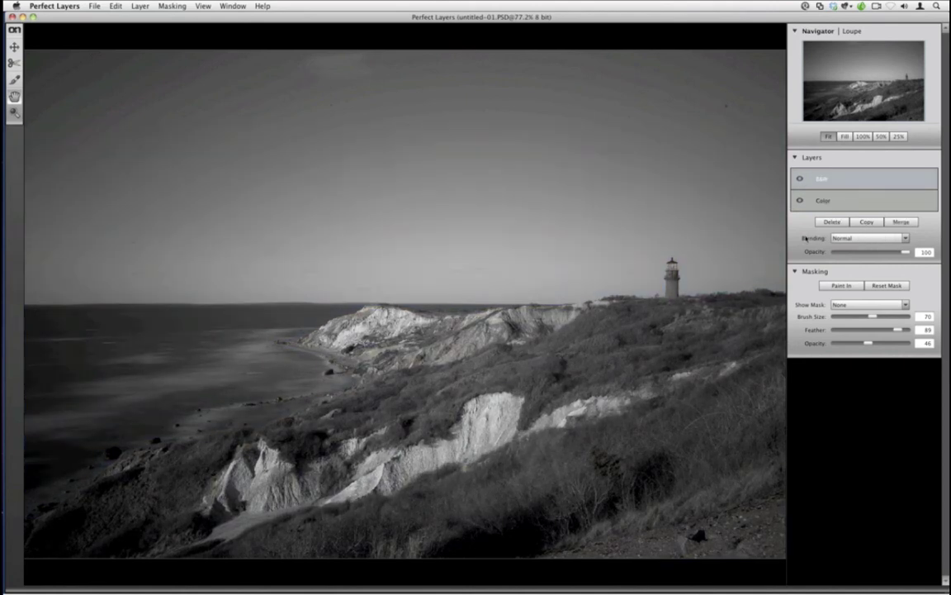
pyautogui.click(886, 239)
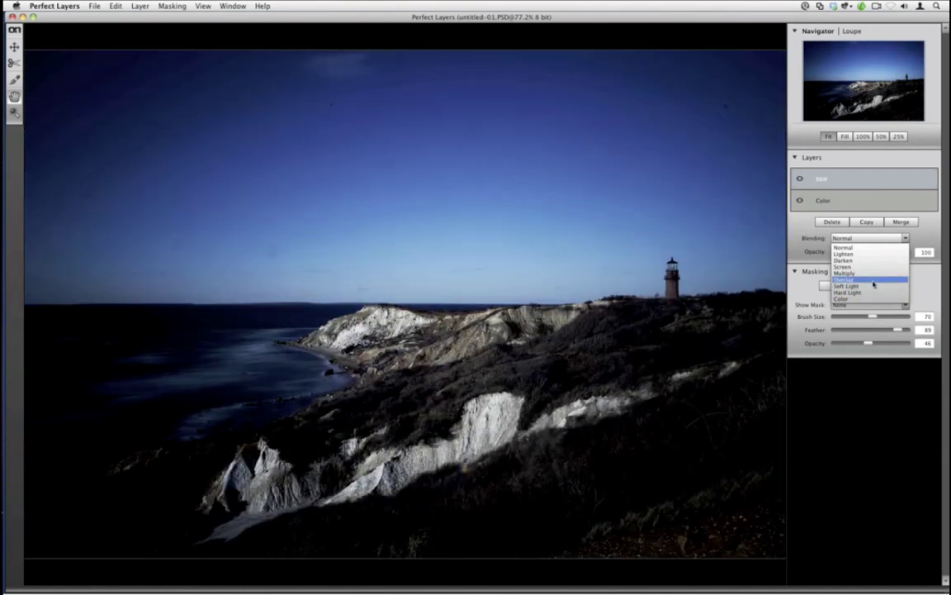
# Step: Blend B&W in Soft Light at 78% opacity, save untitled-01.PSD, and quit Perfect Layers
pyautogui.click(872, 286)
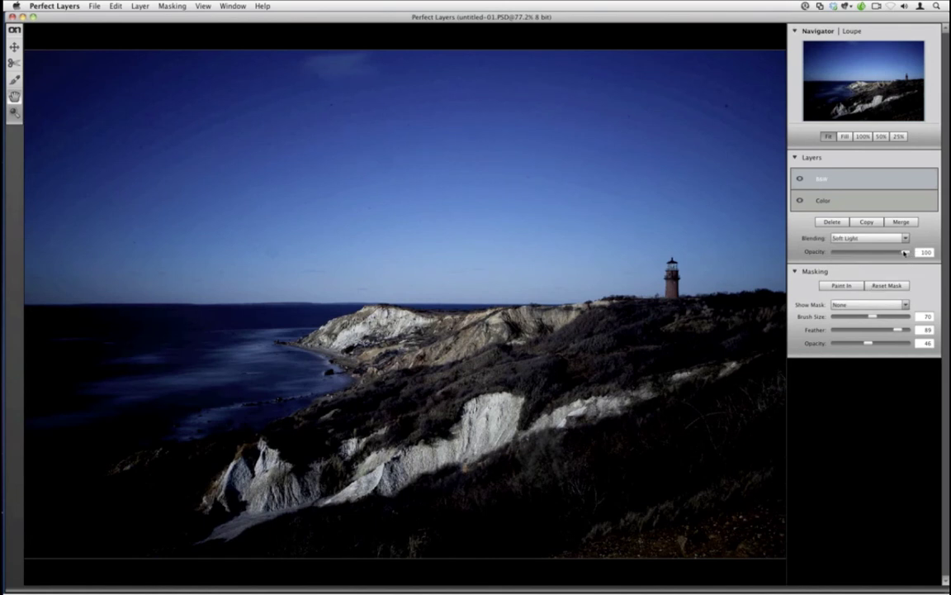
pyautogui.moveTo(904, 253); pyautogui.dragTo(893, 253)
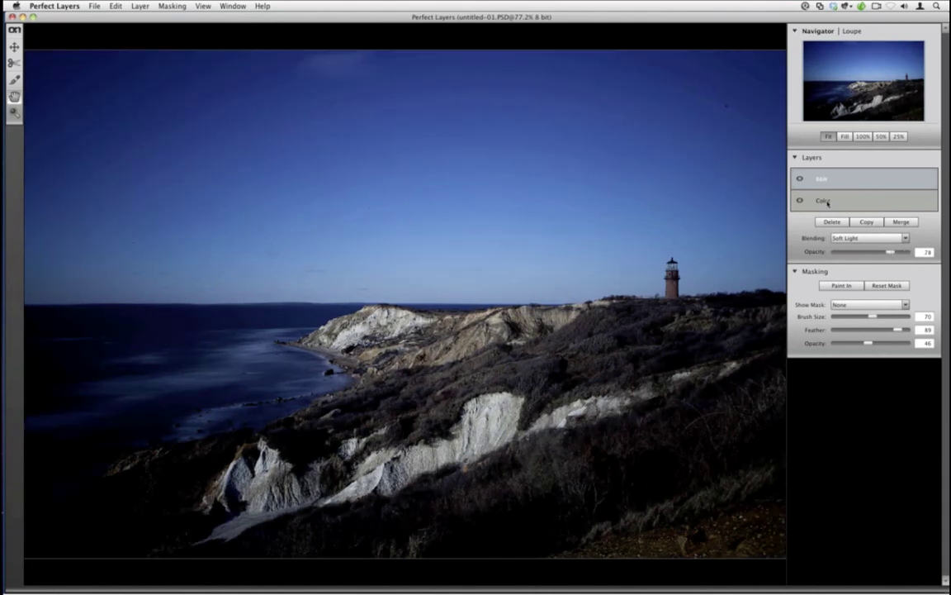
pyautogui.click(94, 6)
pyautogui.click(109, 64)
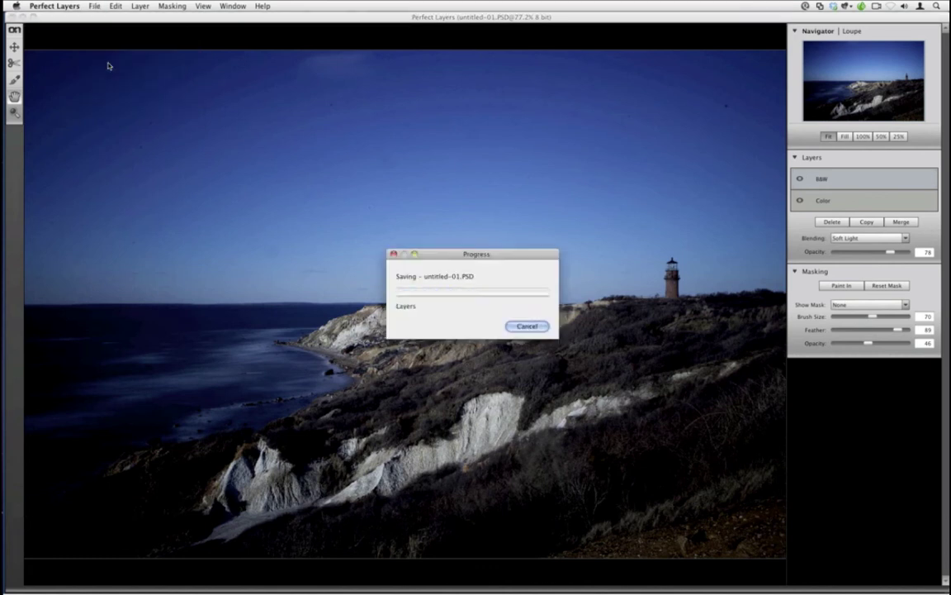
pyautogui.press('super+w')
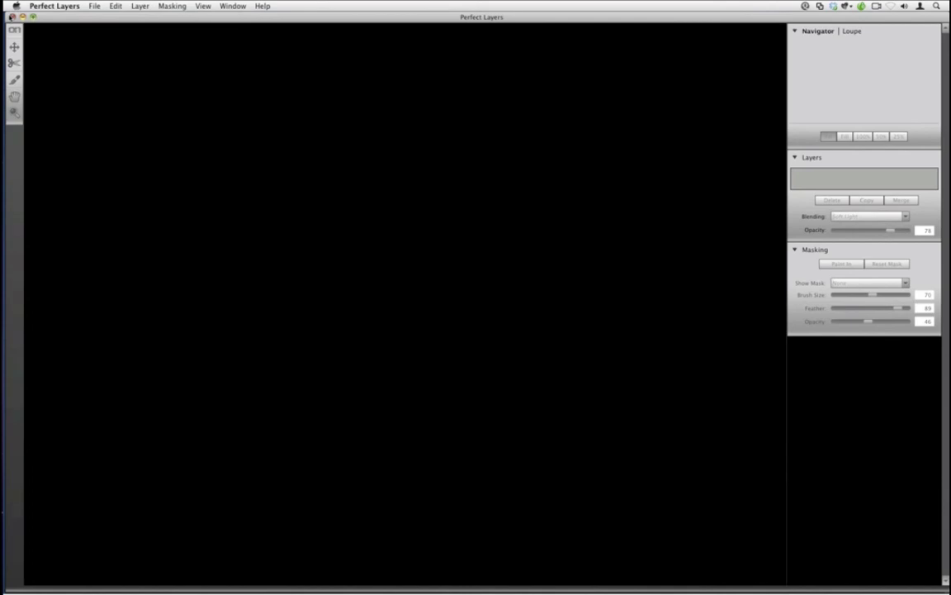
pyautogui.click(11, 16)
pyautogui.click(355, 181)
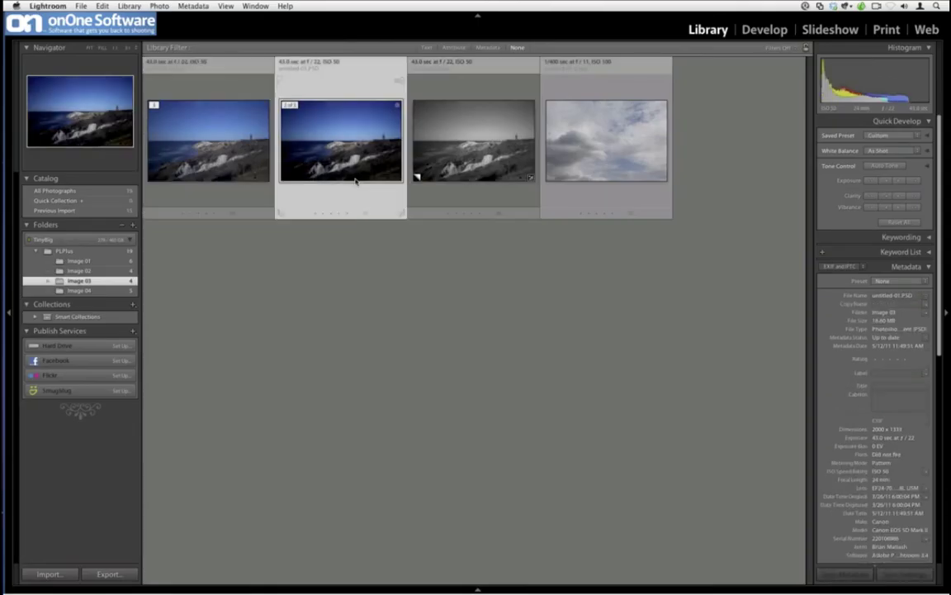
pyautogui.doubleClick(355, 181)
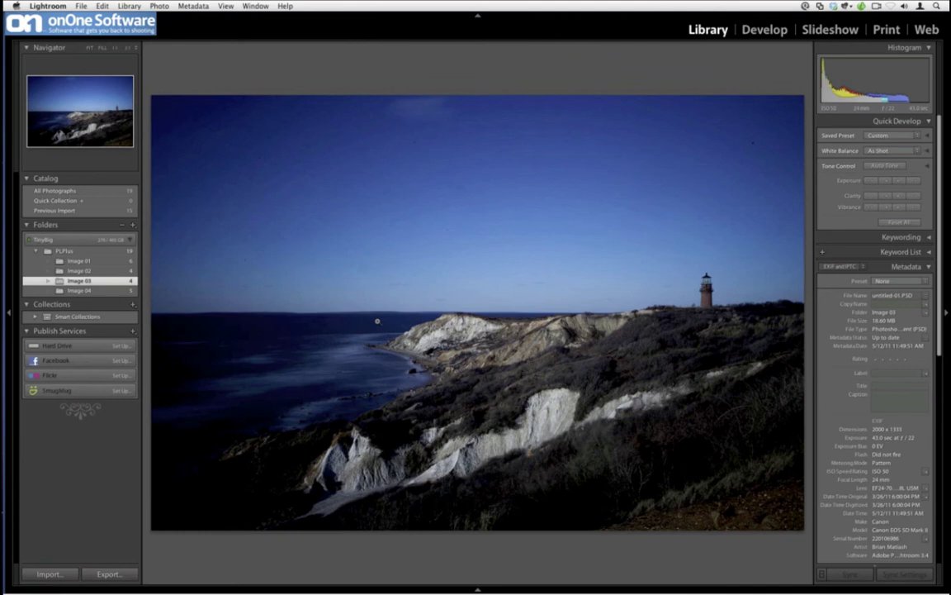
pyautogui.press('g')
pyautogui.click(637, 148)
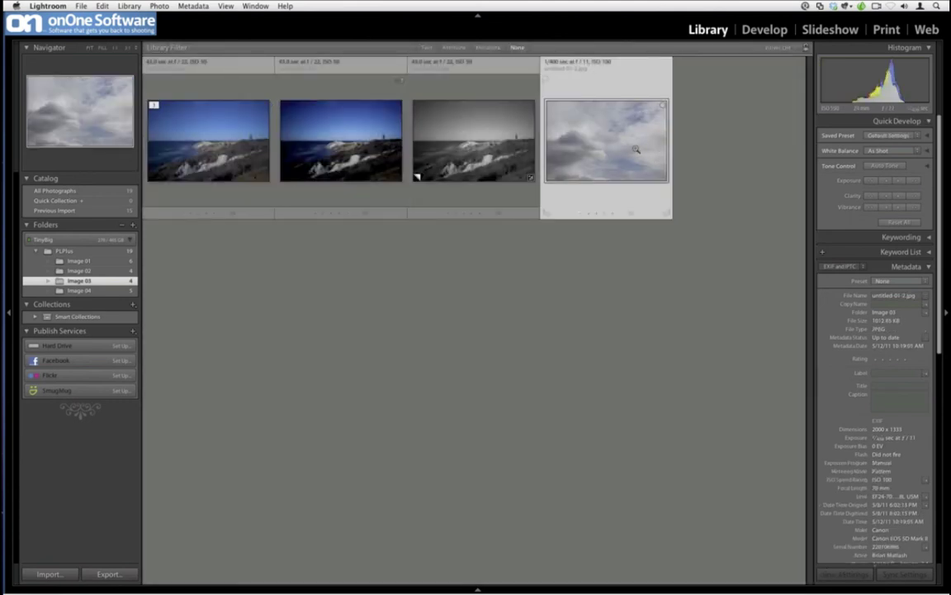
pyautogui.doubleClick(637, 148)
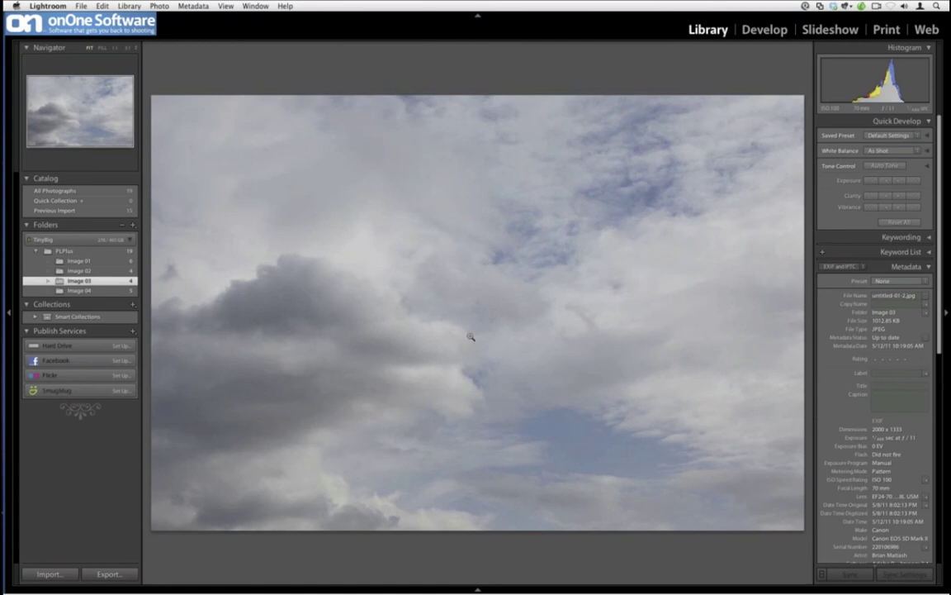
pyautogui.press('g')
pyautogui.doubleClick(295, 163)
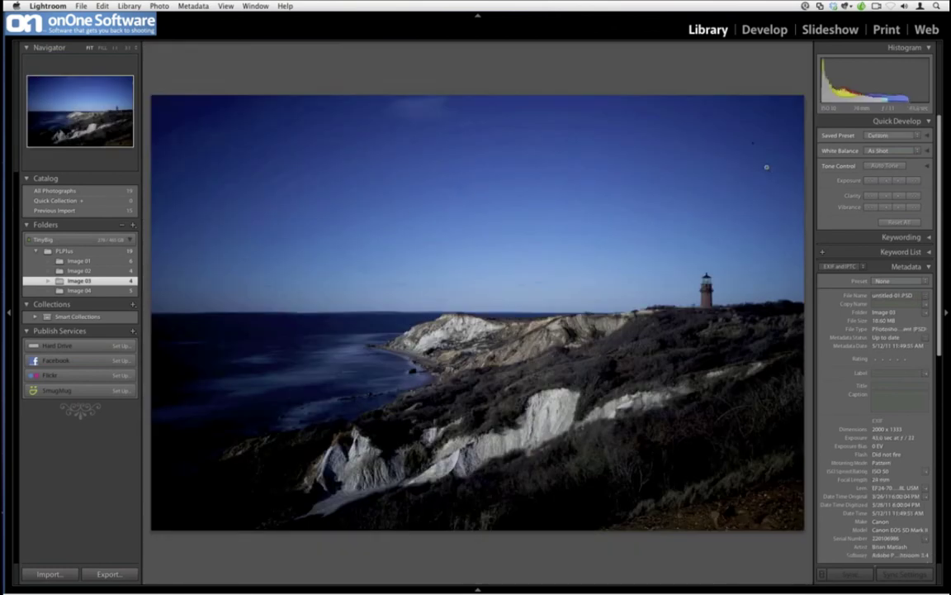
pyautogui.press('g')
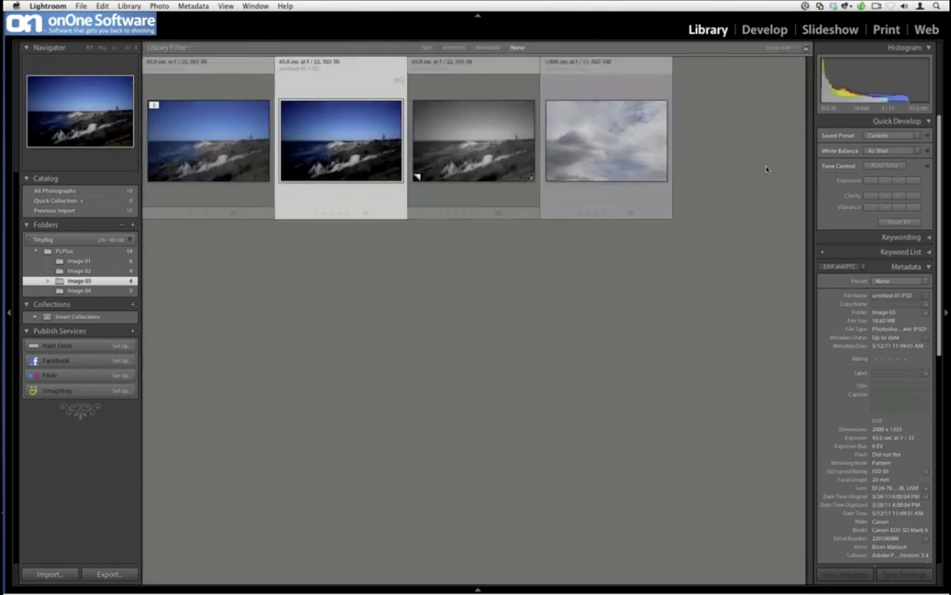
# Step: Add the clouds photo to the selection and open both originals in Photoshop CS5
pyautogui.keyDown('super'); pyautogui.click(626, 153); pyautogui.keyUp('super')
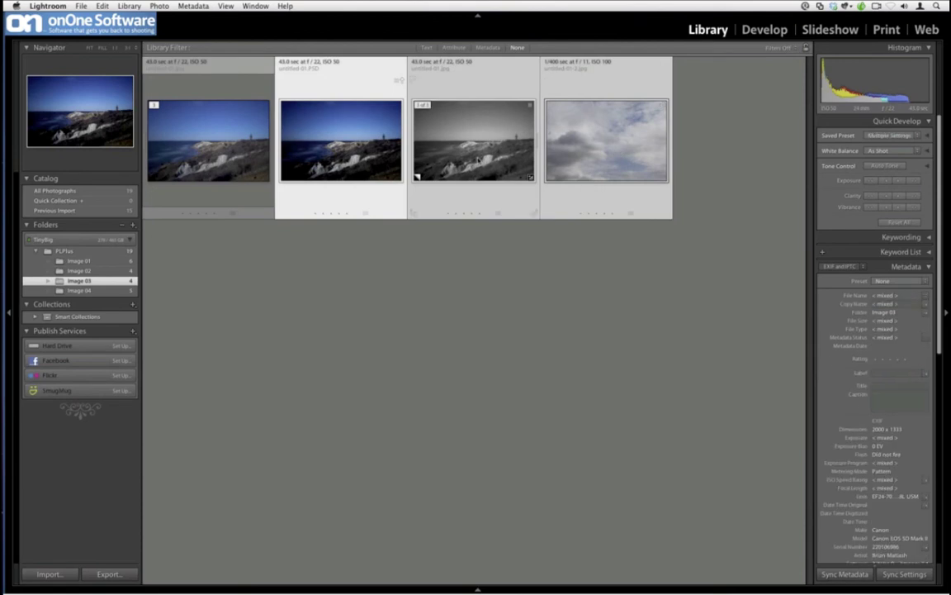
pyautogui.click(160, 6)
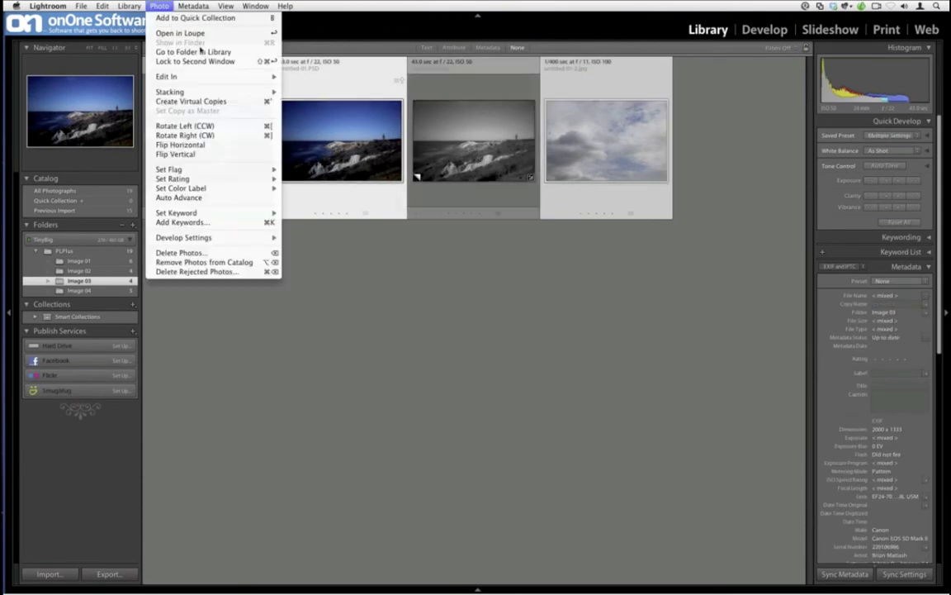
pyautogui.moveTo(249, 76)
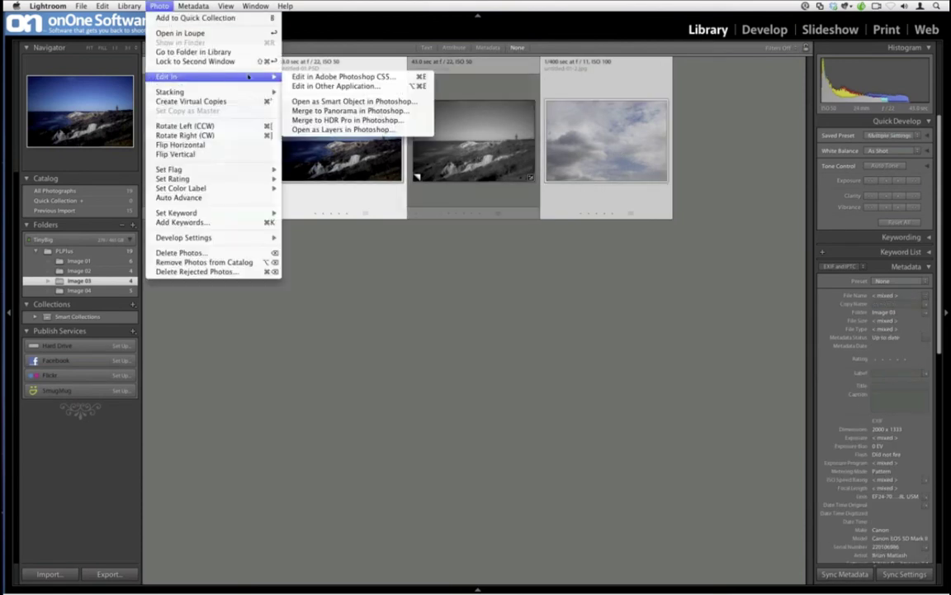
pyautogui.click(295, 76)
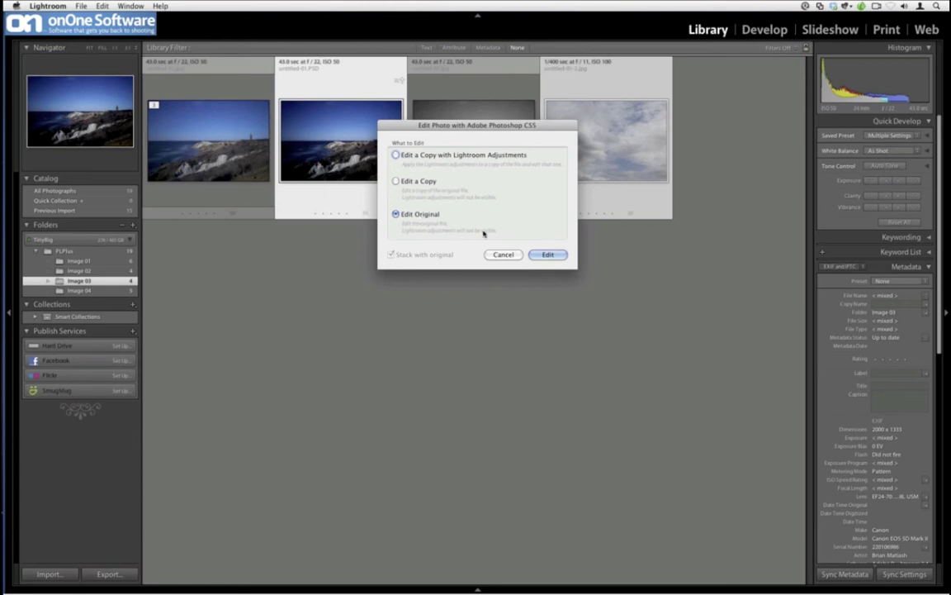
pyautogui.click(539, 256)
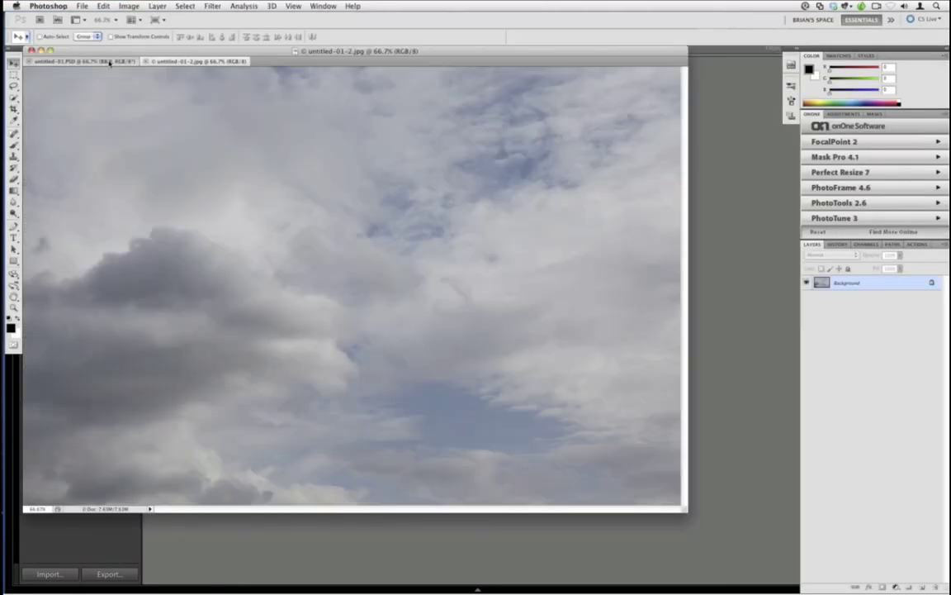
# Step: Drag the cloudy sky image into untitled-01.PSD so it becomes Layer 1
pyautogui.click(110, 62)
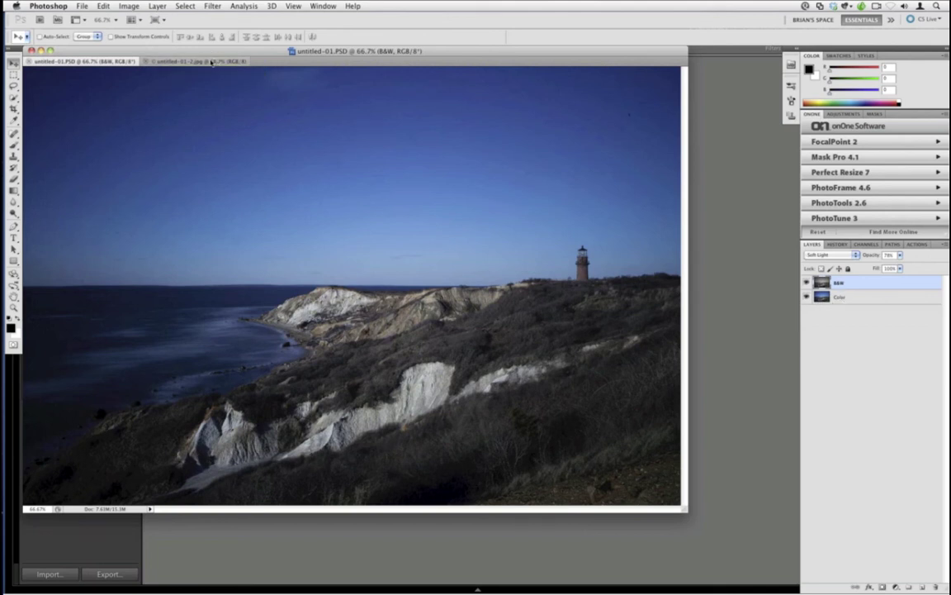
pyautogui.click(203, 60)
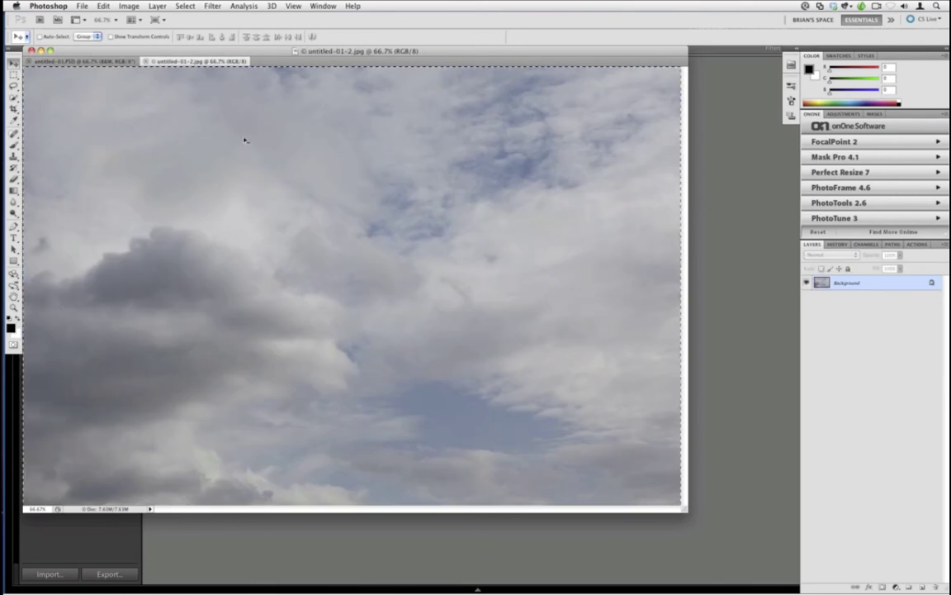
pyautogui.moveTo(244, 142); pyautogui.dragTo(209, 133)
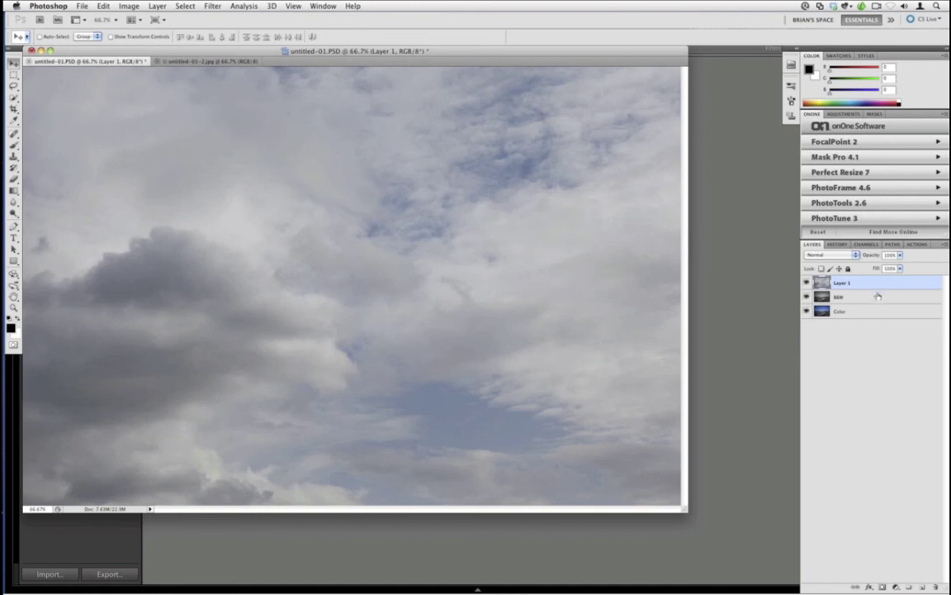
# Step: Hide the sky layer and merge the visible B&W and Color layers into a new layer
pyautogui.click(807, 283)
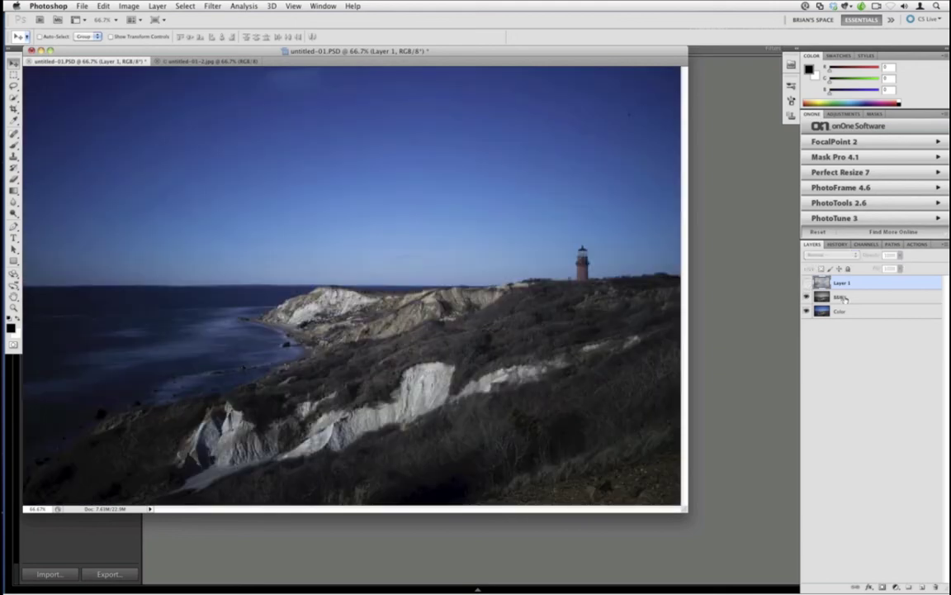
pyautogui.click(842, 297)
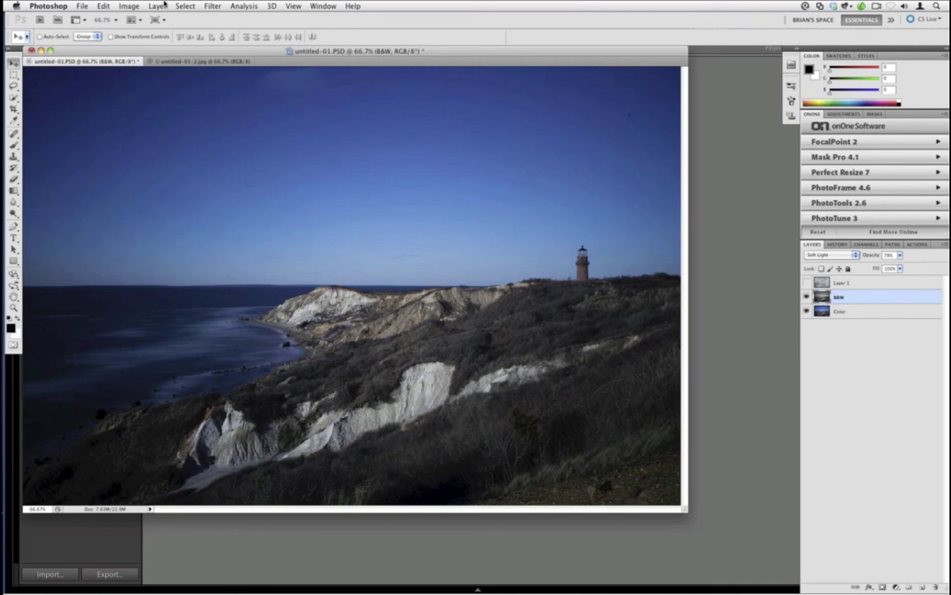
pyautogui.click(157, 6)
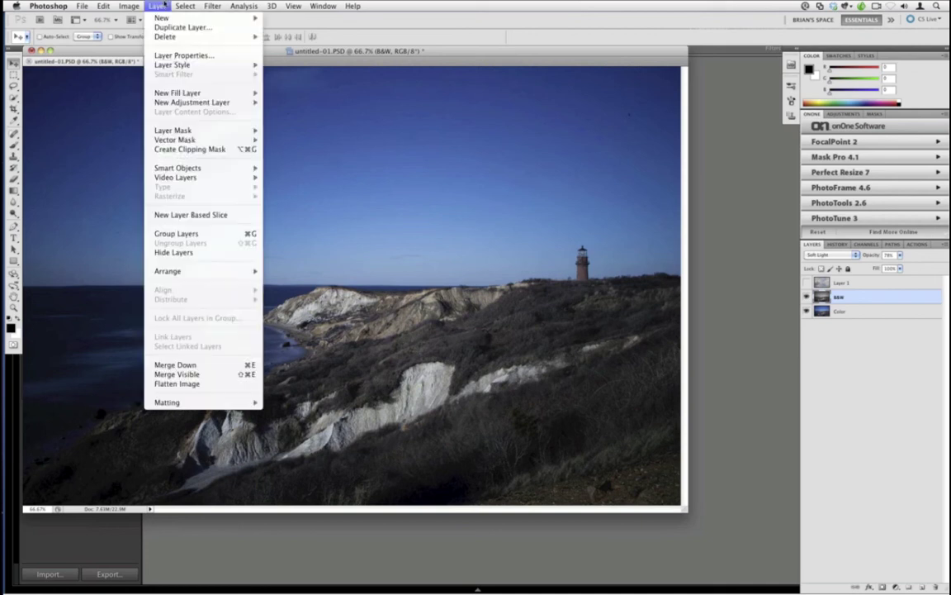
pyautogui.keyDown('alt'); pyautogui.click(198, 374); pyautogui.keyUp('alt')
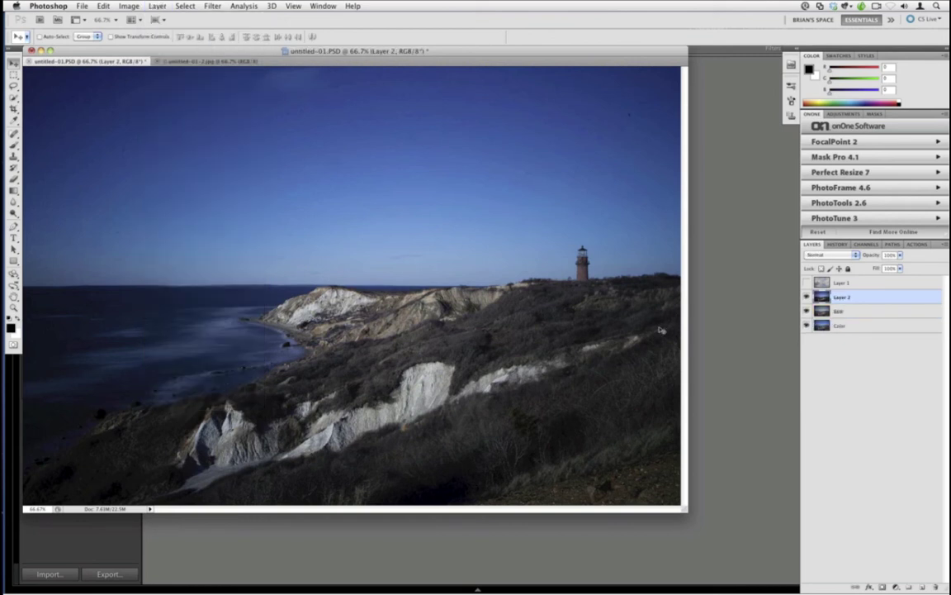
# Step: Delete the B&W and Color layers, show the sky, and move it below the merged layer
pyautogui.click(847, 311)
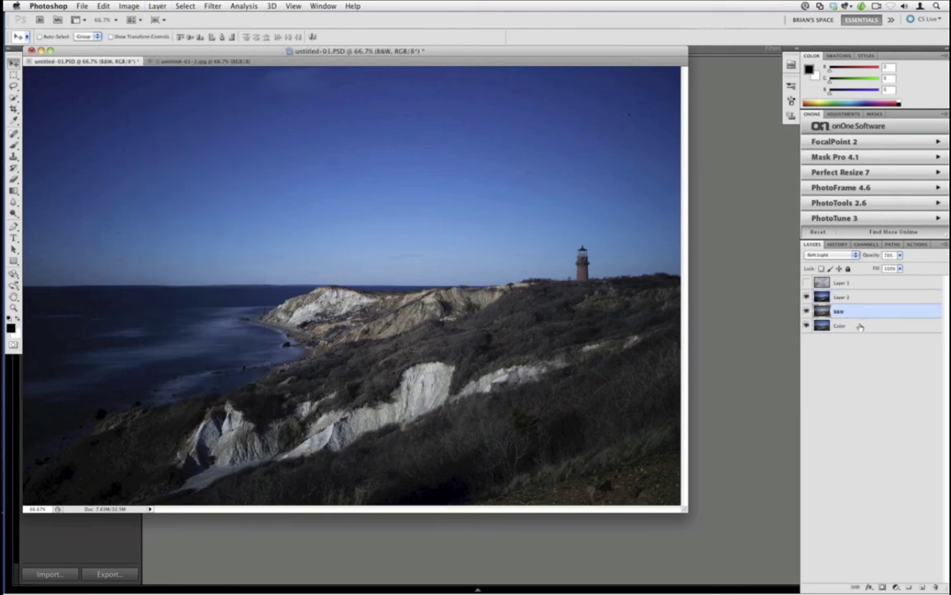
pyautogui.keyDown('shift'); pyautogui.click(860, 326); pyautogui.keyUp('shift')
pyautogui.moveTo(859, 326); pyautogui.dragTo(937, 585)
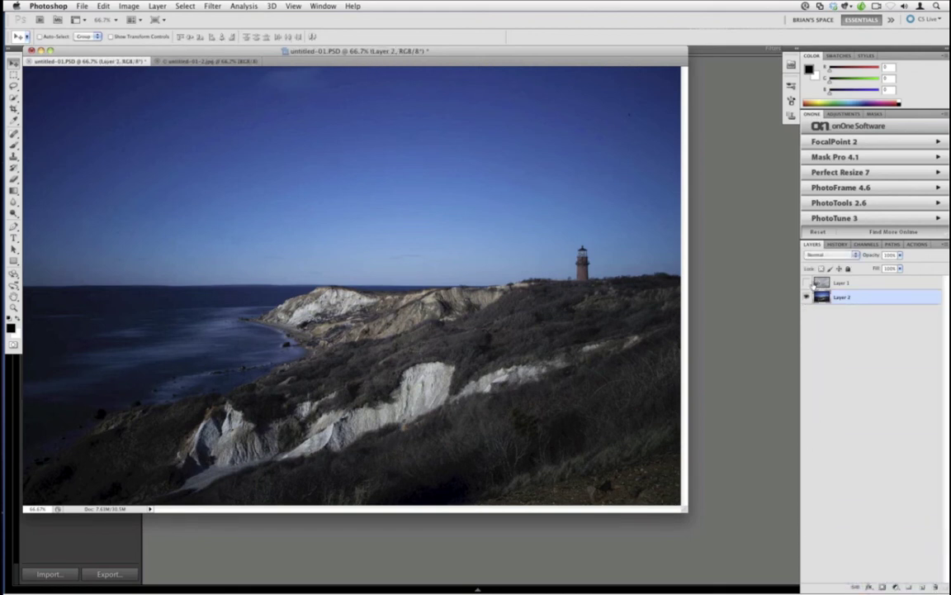
pyautogui.click(808, 282)
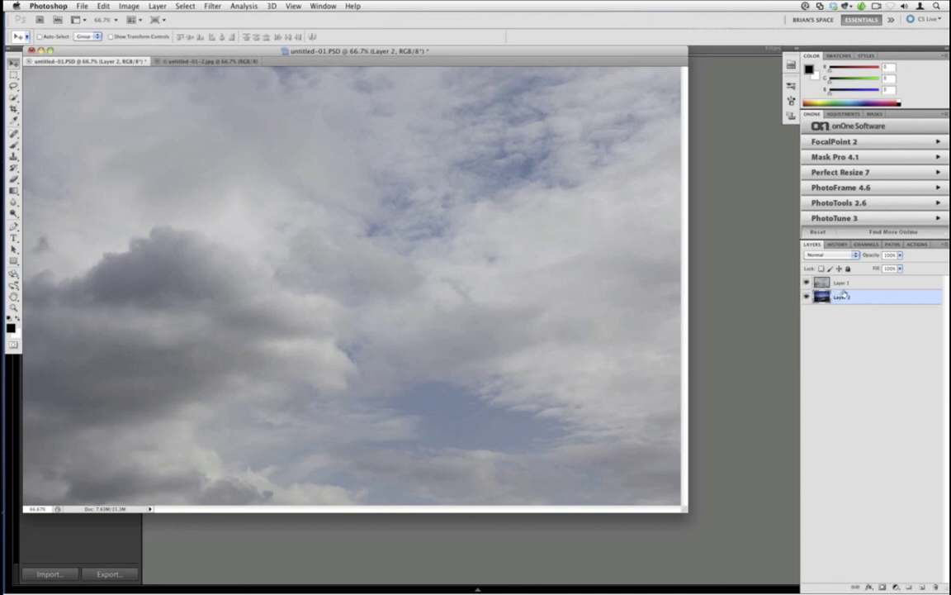
pyautogui.moveTo(844, 284); pyautogui.dragTo(843, 302)
# Step: Add a layer mask to the merged landscape and lower its opacity to about 35%
pyautogui.click(843, 284)
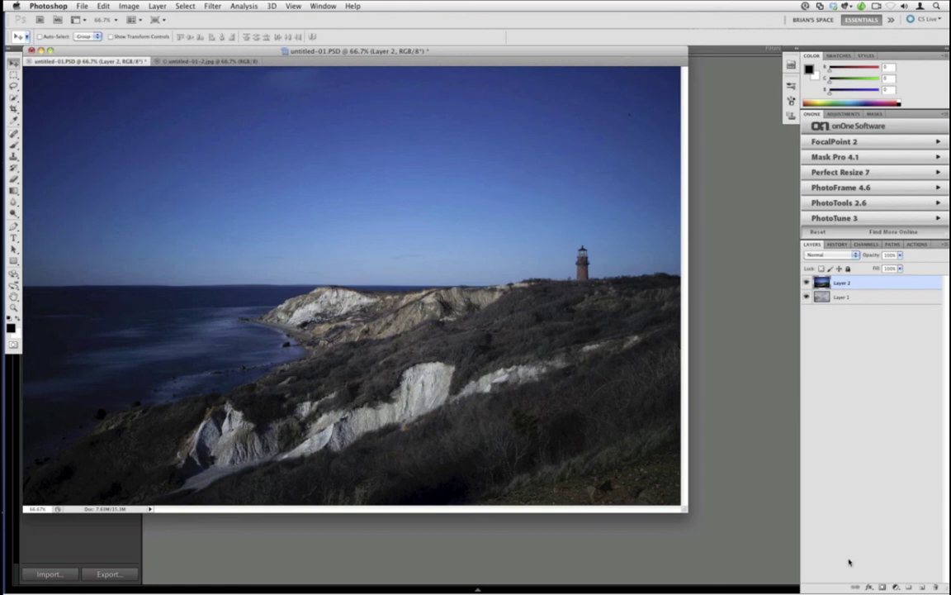
pyautogui.click(882, 586)
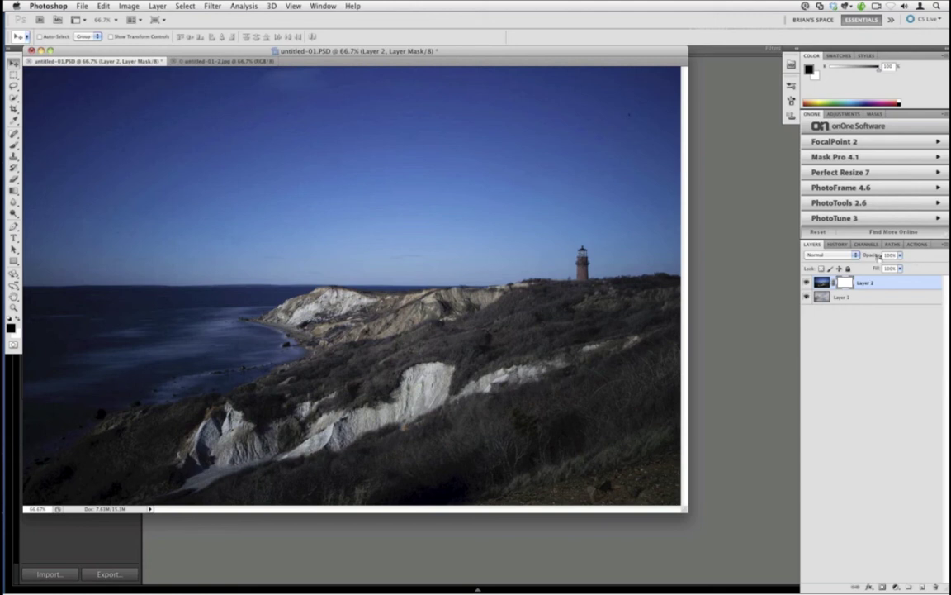
pyautogui.moveTo(882, 258); pyautogui.dragTo(847, 258)
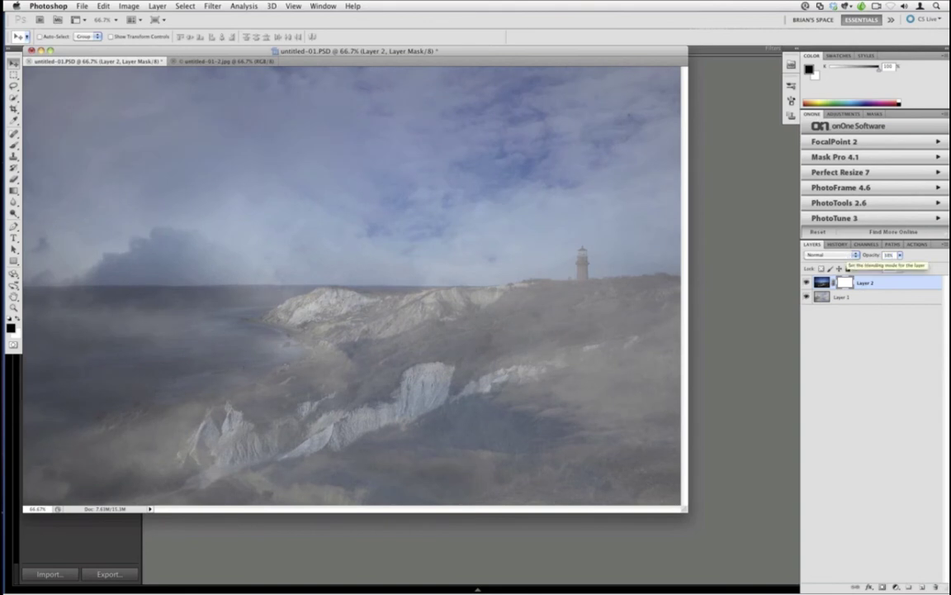
# Step: Rename the sky layer 'Sky' and the landscape layer 'Image'
pyautogui.click(855, 296)
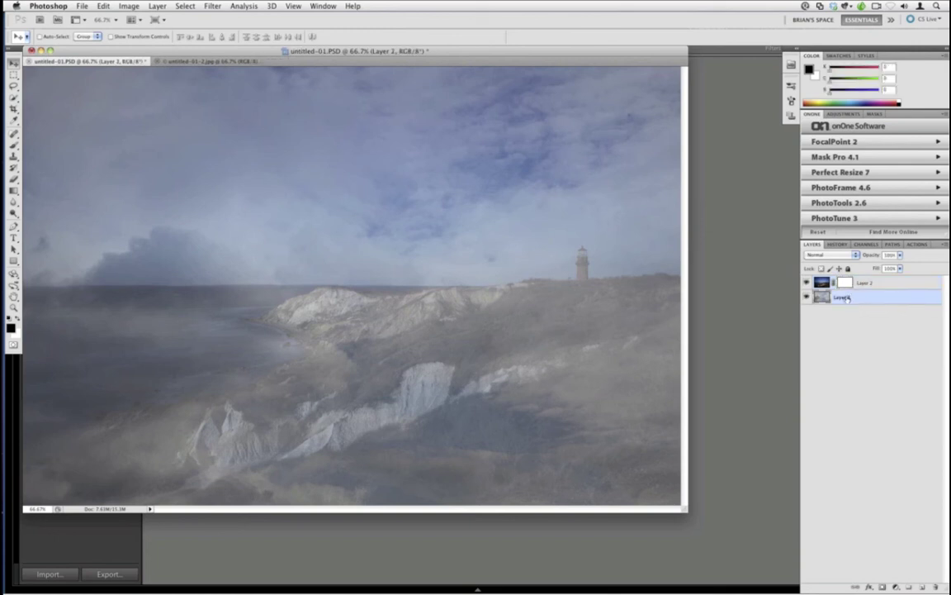
pyautogui.doubleClick(856, 296)
pyautogui.write('Sky')
pyautogui.click(865, 365)
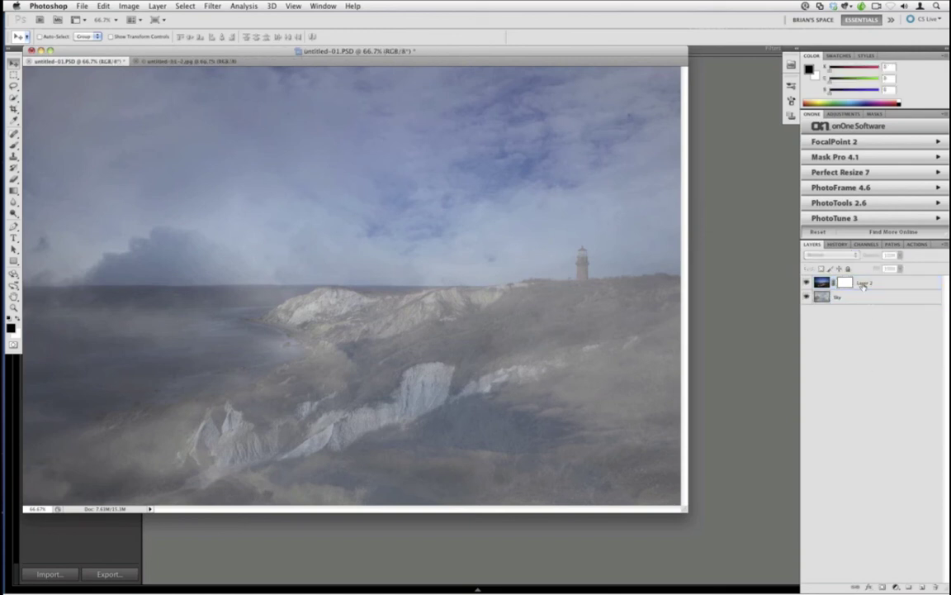
pyautogui.doubleClick(864, 283)
pyautogui.write('Image')
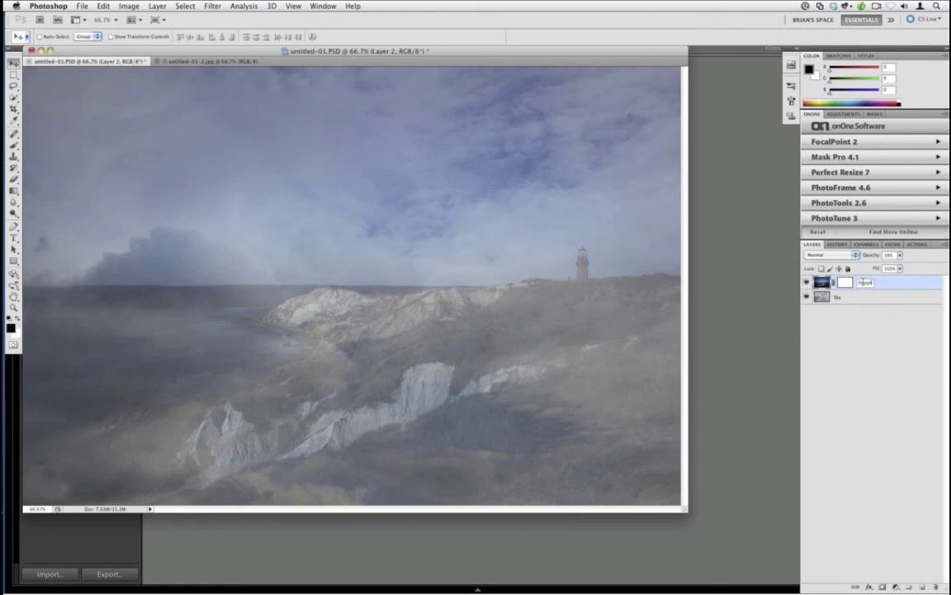
pyautogui.click(862, 342)
pyautogui.click(848, 299)
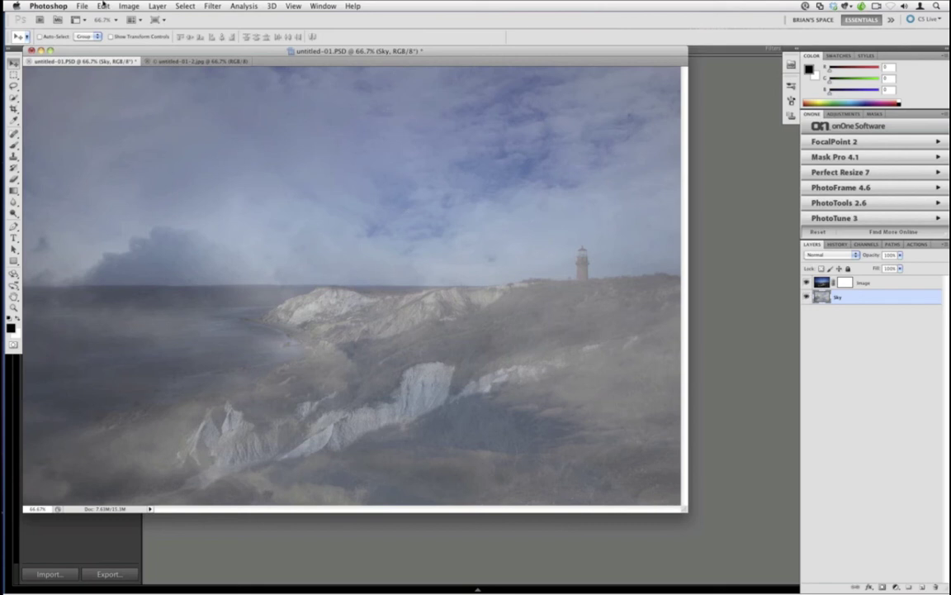
# Step: Free-transform the Sky layer at 50% zoom, squashing it vertically toward the top
pyautogui.click(102, 5)
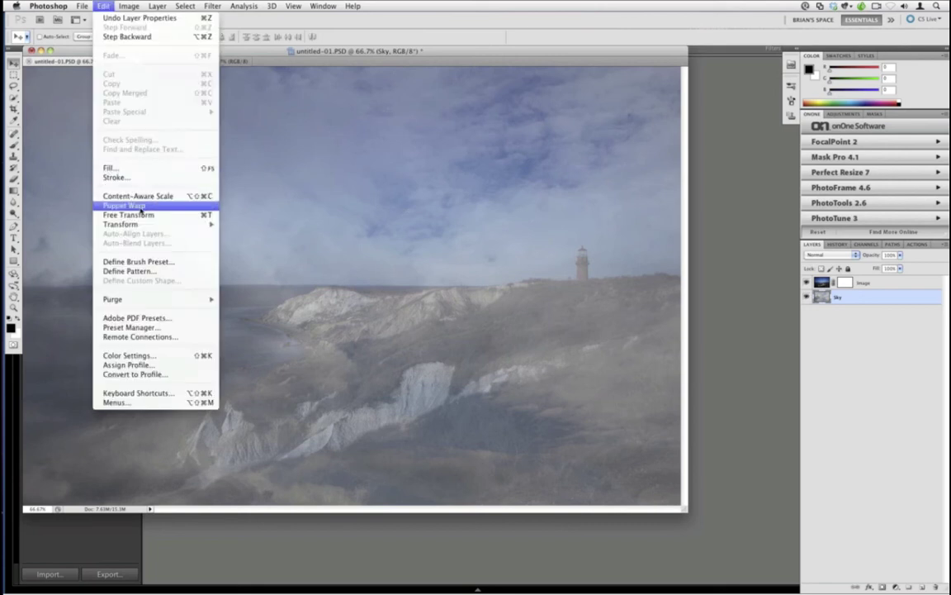
pyautogui.click(190, 216)
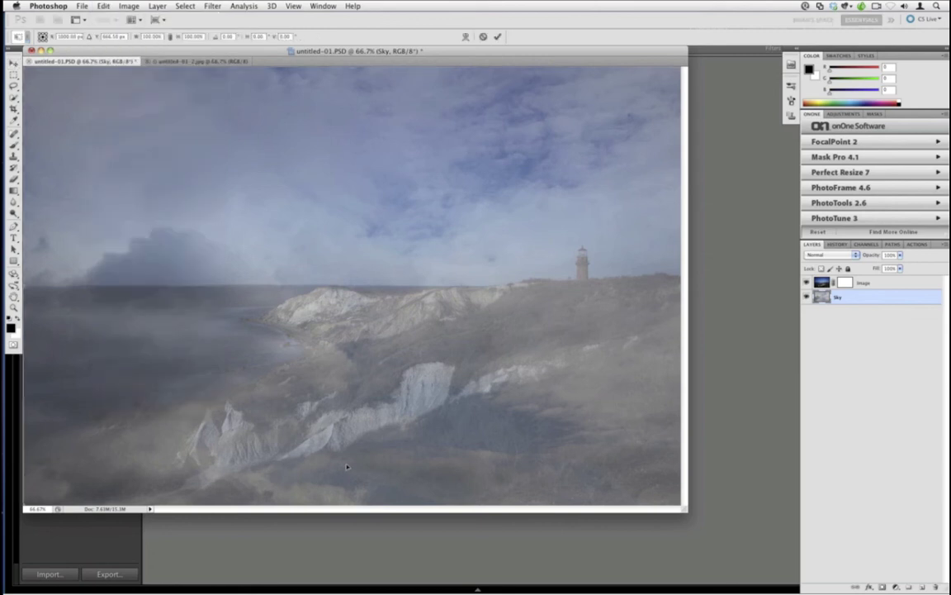
pyautogui.press('super+minus')
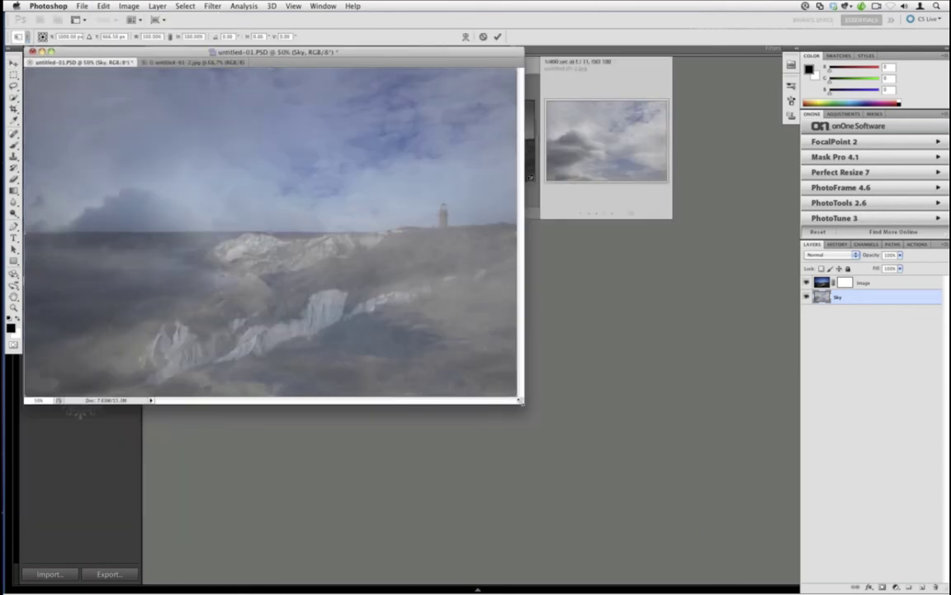
pyautogui.moveTo(521, 402); pyautogui.dragTo(760, 555)
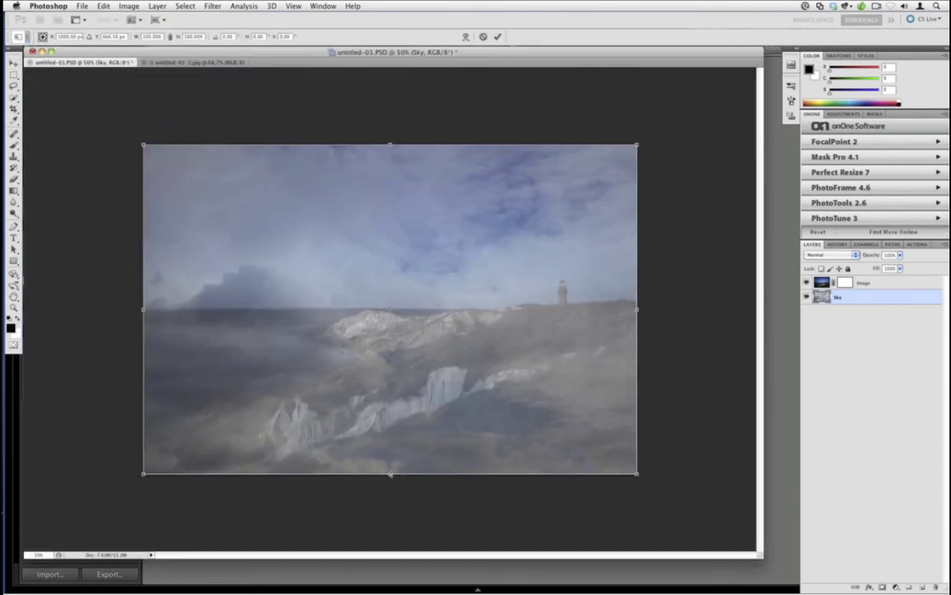
pyautogui.moveTo(390, 471); pyautogui.dragTo(395, 352)
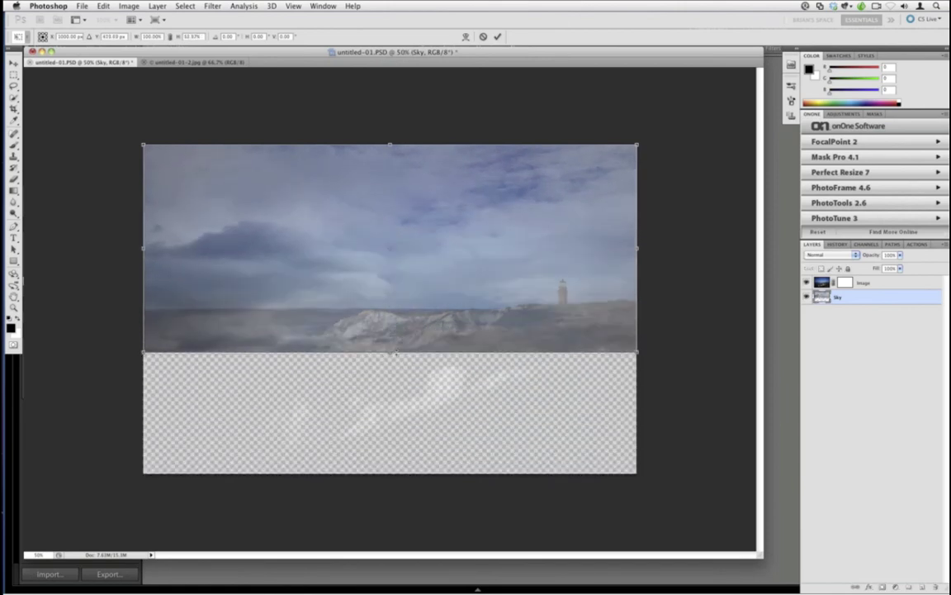
# Step: Move, nudge and widen the squashed sky above the horizon, then commit the transform
pyautogui.moveTo(409, 291); pyautogui.dragTo(471, 270)
pyautogui.hotkey('shift', 'Up')
pyautogui.hotkey('shift', 'Left')
pyautogui.hotkey('shift', 'Left')
pyautogui.hotkey('shift', 'Left')
pyautogui.hotkey('shift', 'Left')
pyautogui.hotkey('shift', 'Left')
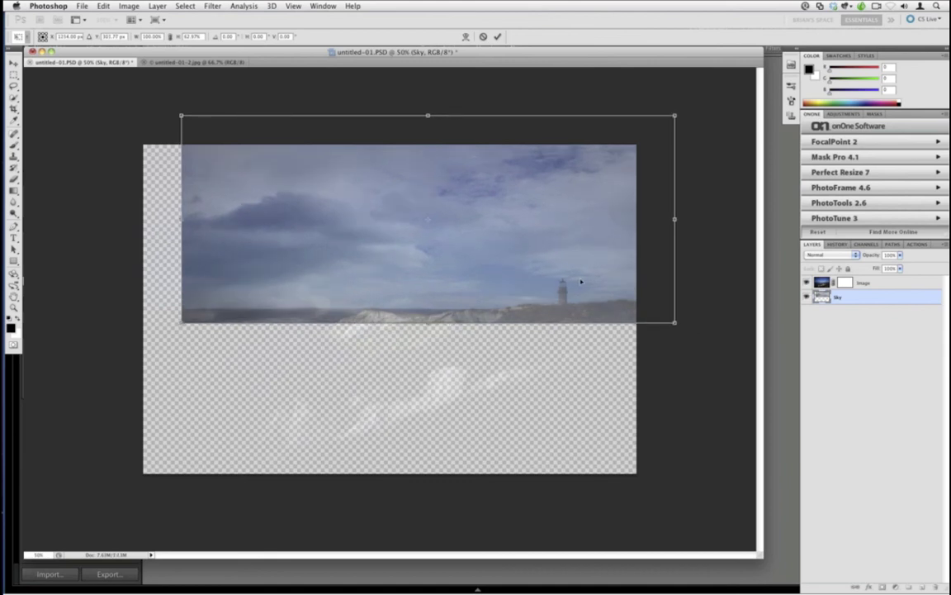
pyautogui.hotkey('shift', 'Right')
pyautogui.hotkey('shift', 'Right')
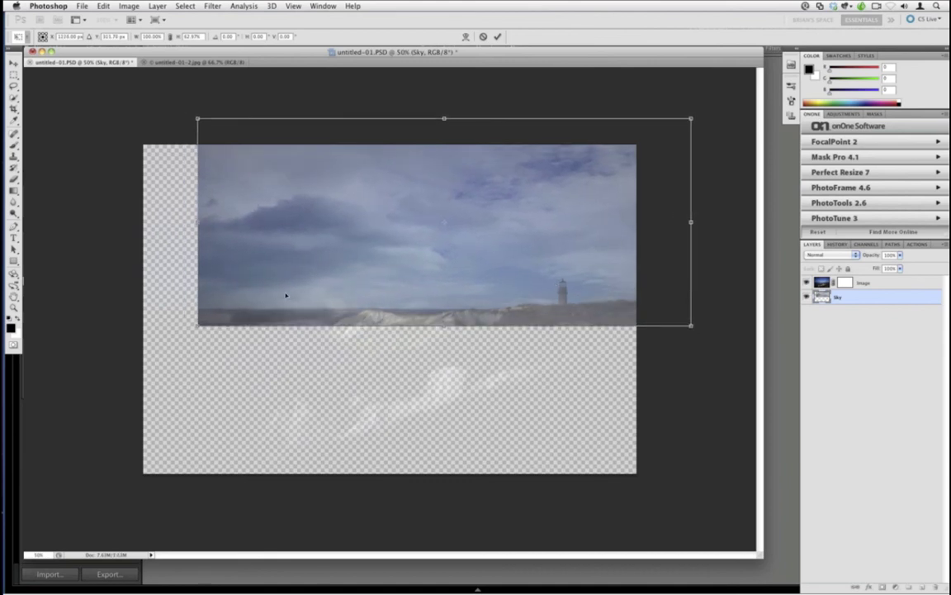
pyautogui.moveTo(197, 325); pyautogui.dragTo(140, 334)
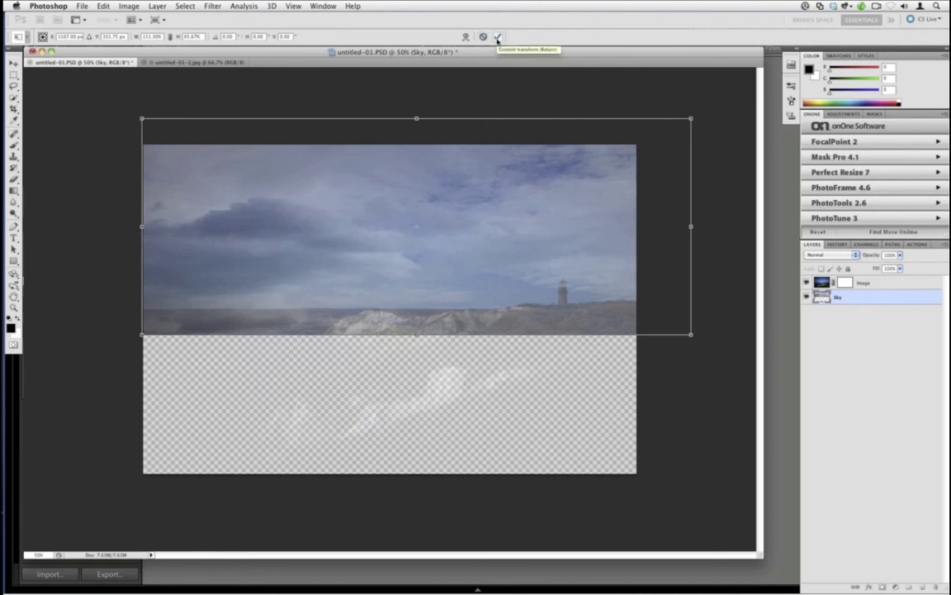
pyautogui.click(498, 37)
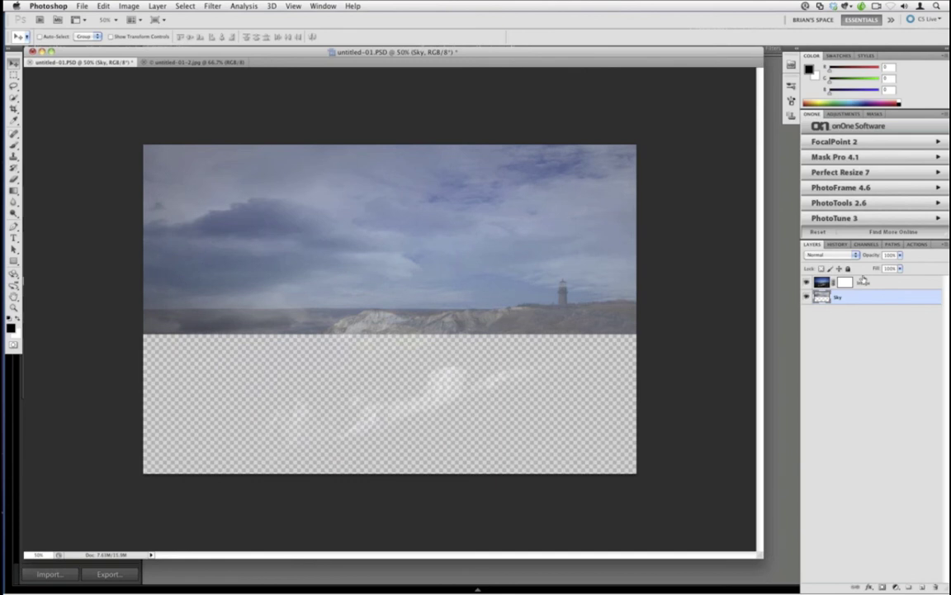
# Step: Target the Image layer's mask, launch Mask Pro 4.1, and zoom the photo to fill the window
pyautogui.click(863, 281)
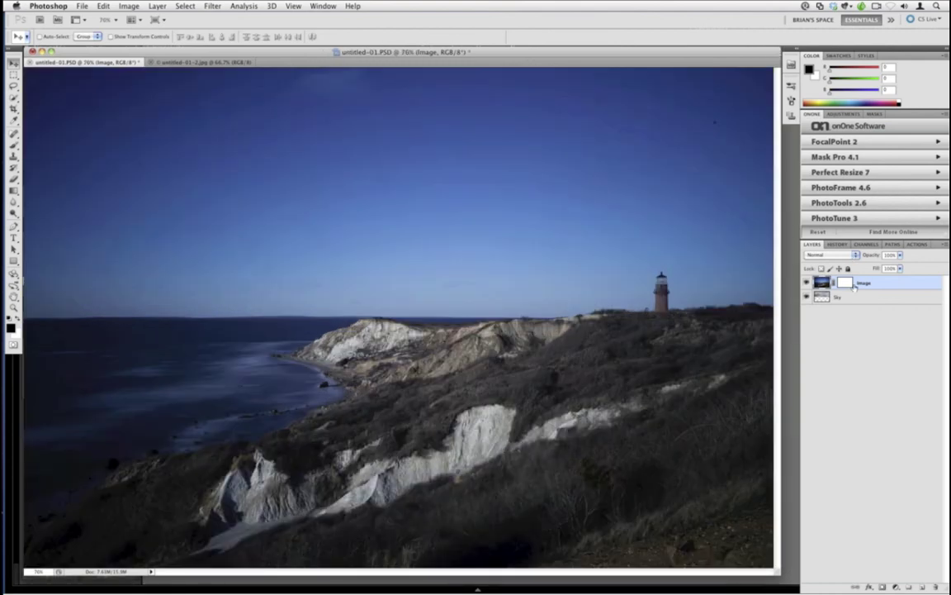
pyautogui.click(846, 282)
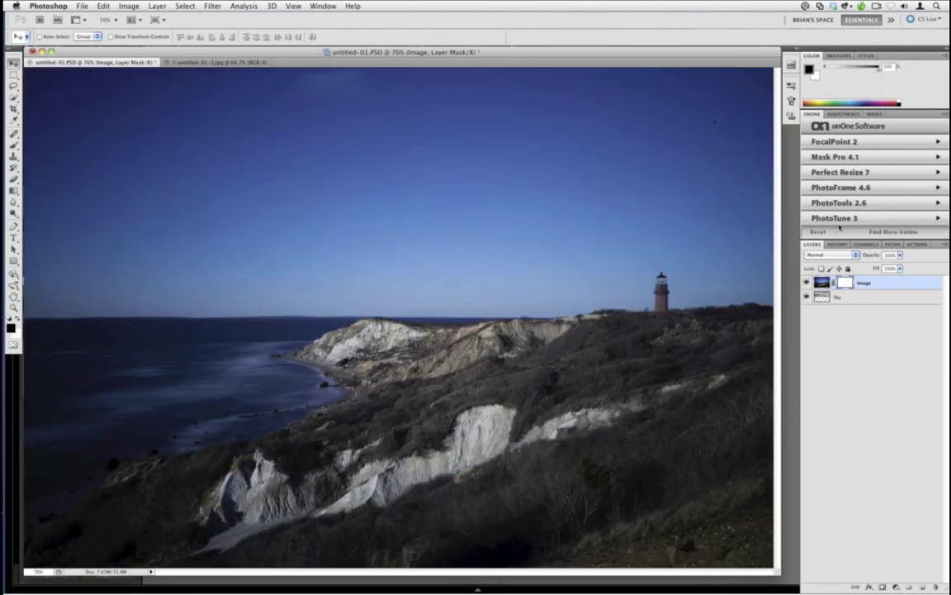
pyautogui.click(831, 164)
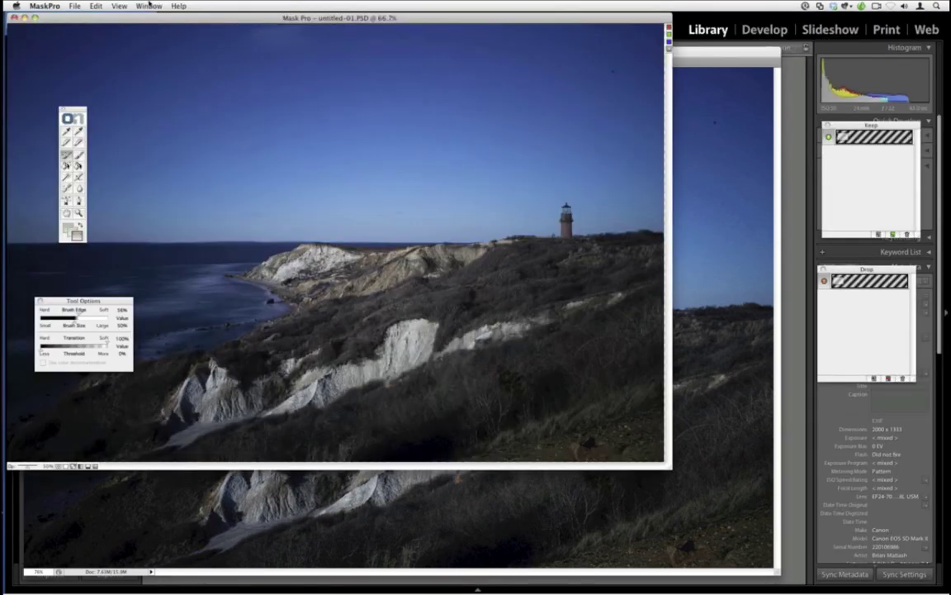
pyautogui.click(149, 5)
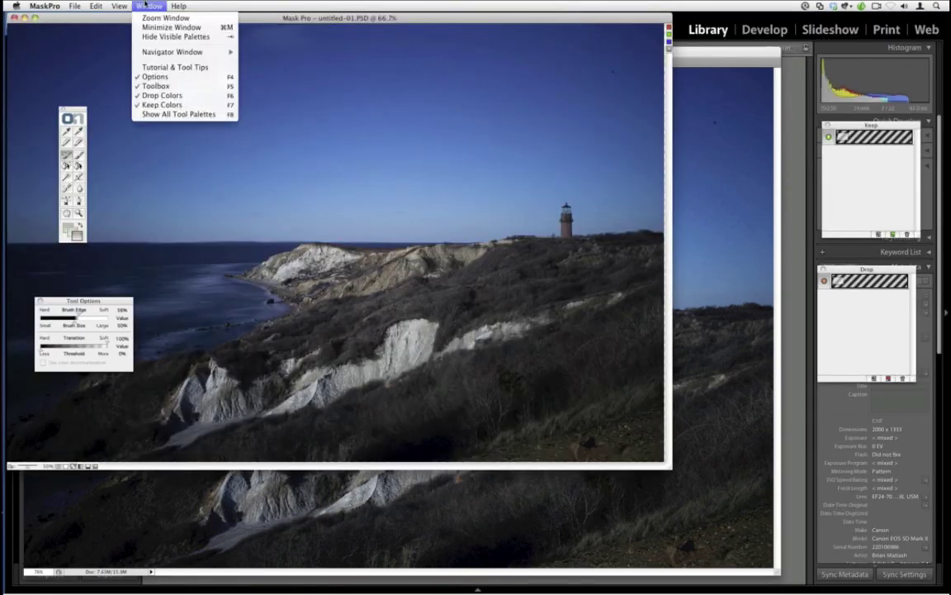
pyautogui.click(161, 18)
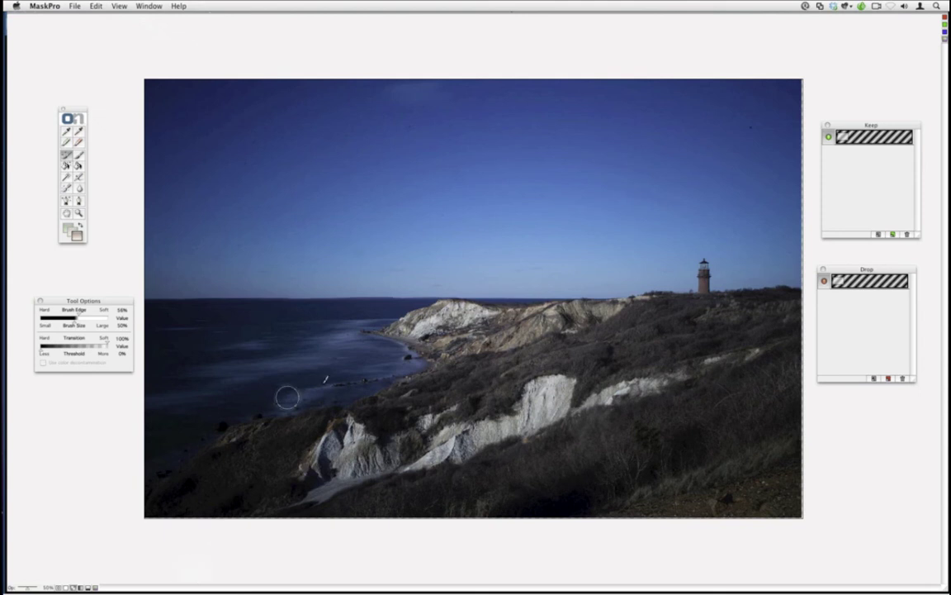
# Step: Shrink the brush, pick the Edge Highlighter, and set the keep green and drop colour swatches
pyautogui.press('[')
pyautogui.press('[')
pyautogui.click(78, 156)
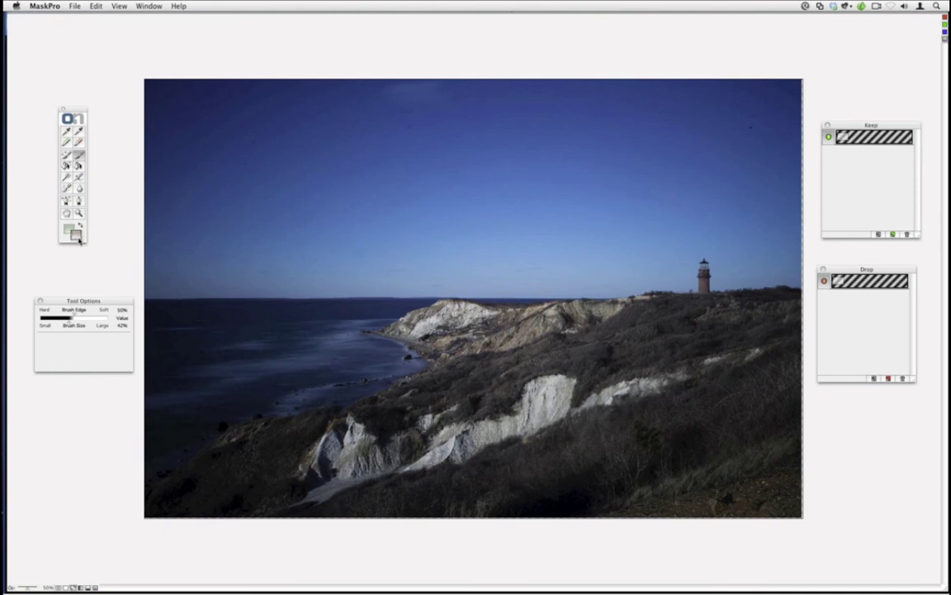
pyautogui.click(76, 235)
pyautogui.click(69, 228)
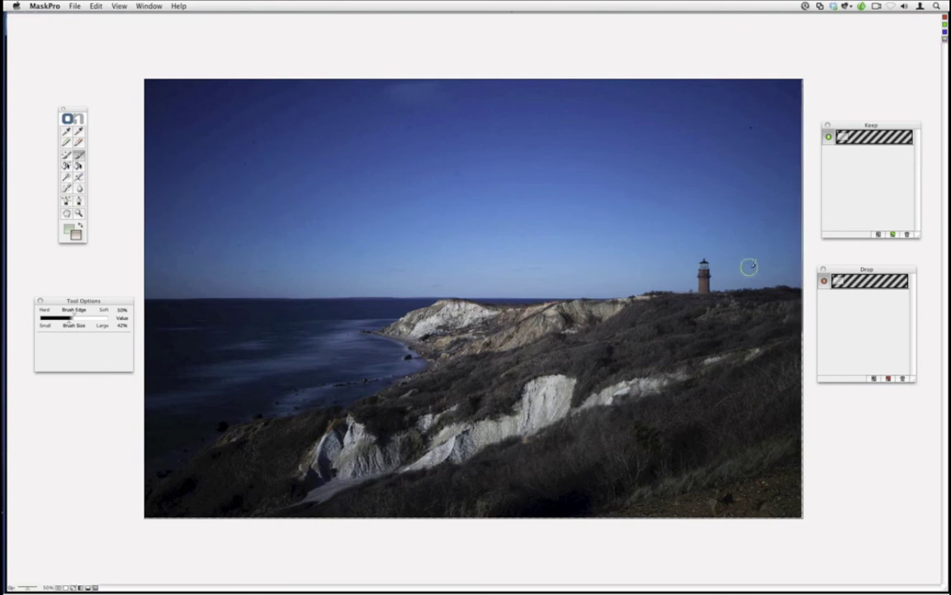
# Step: Trace the horizon beside the lighthouse with the Edge Highlighter, adjusting the brush edge softness while painting
pyautogui.moveTo(796, 271)
pyautogui.mouseDown()
pyautogui.moveTo(725, 275)
pyautogui.moveTo(719, 250)
pyautogui.moveTo(695, 244)
pyautogui.moveTo(682, 276)
pyautogui.moveTo(559, 286)
pyautogui.moveTo(438, 275)
pyautogui.moveTo(460, 285)
pyautogui.moveTo(153, 278)
pyautogui.mouseUp()
pyautogui.hotkey('shift', '[')
pyautogui.hotkey('shift', ']')
pyautogui.hotkey('shift', '[')
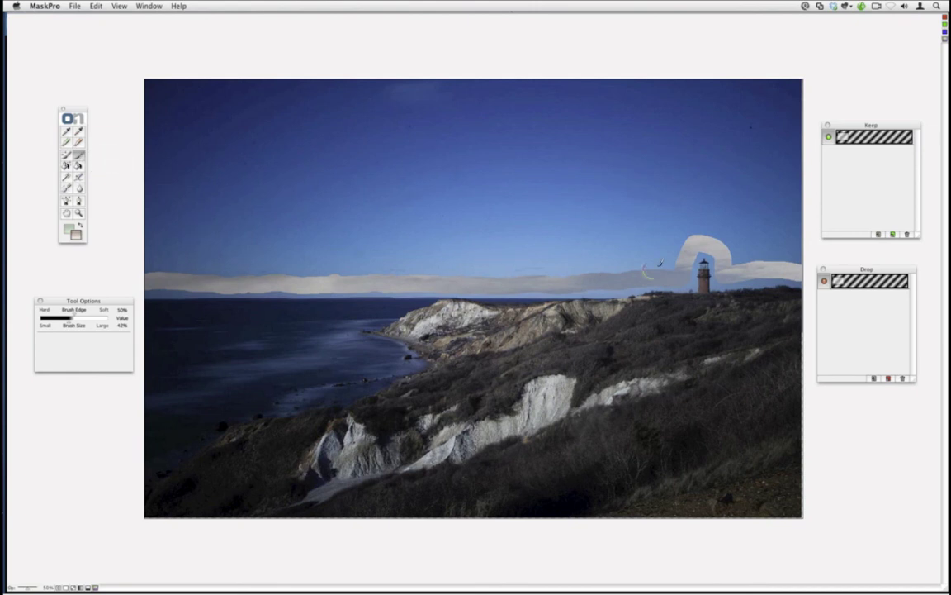
pyautogui.click(69, 154)
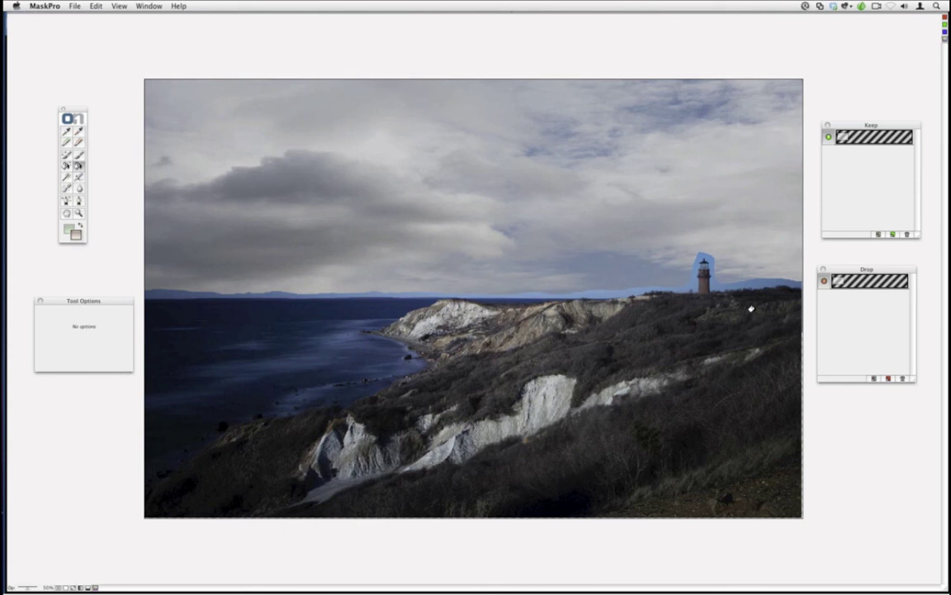
# Step: Zoom in on the lighthouse and sample seven hillside and lighthouse colours as keep colours
pyautogui.press('super+equal')
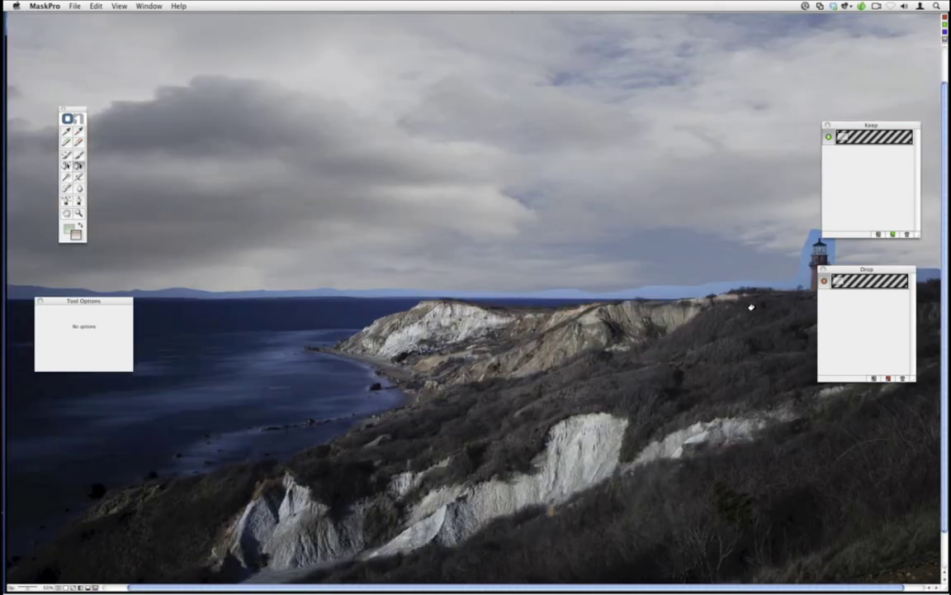
pyautogui.hscroll(2, 750, 307)
pyautogui.scroll(1, 751, 307)
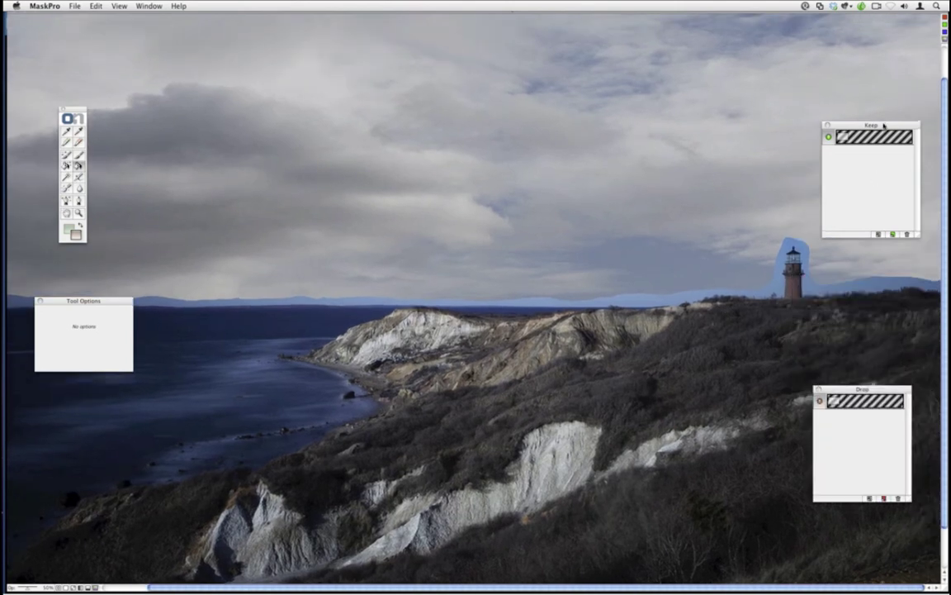
pyautogui.moveTo(884, 125); pyautogui.dragTo(667, 417)
pyautogui.click(66, 131)
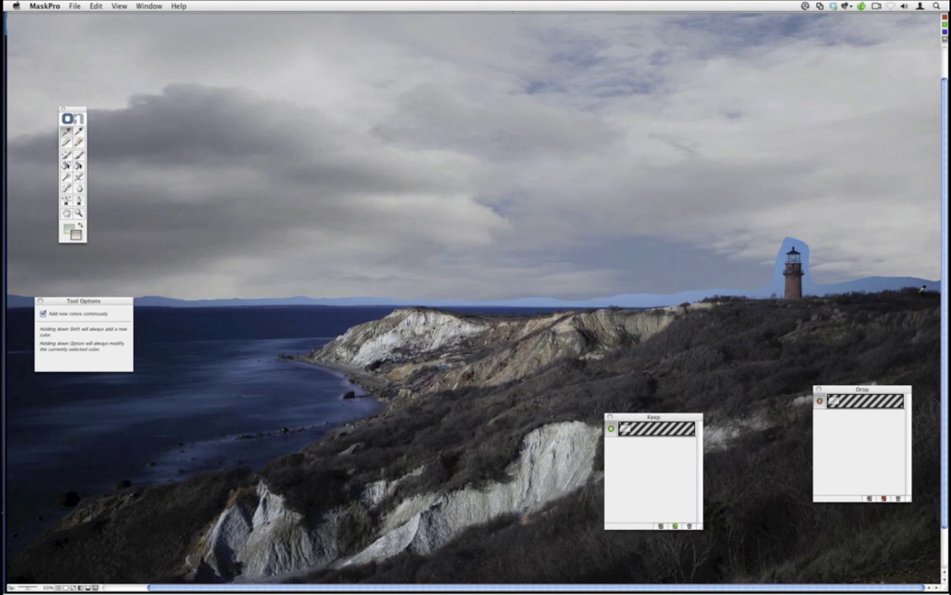
pyautogui.click(921, 286)
pyautogui.click(810, 306)
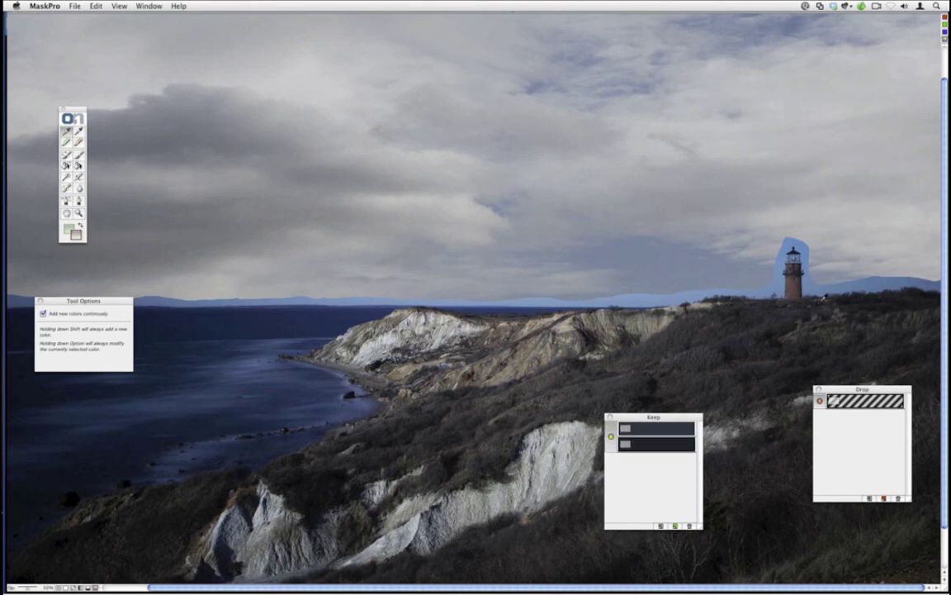
pyautogui.click(816, 294)
pyautogui.click(801, 275)
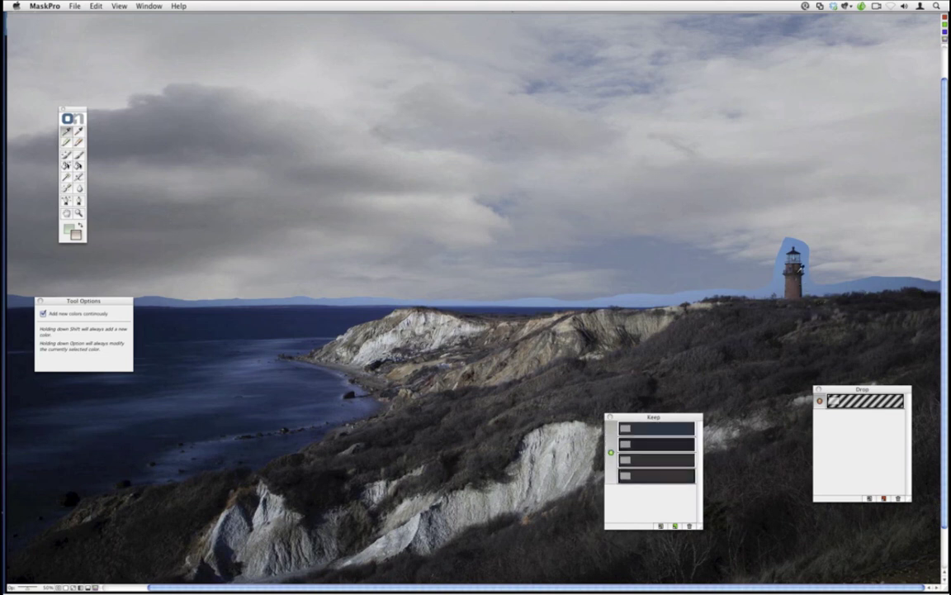
pyautogui.click(802, 261)
pyautogui.click(802, 247)
pyautogui.click(800, 245)
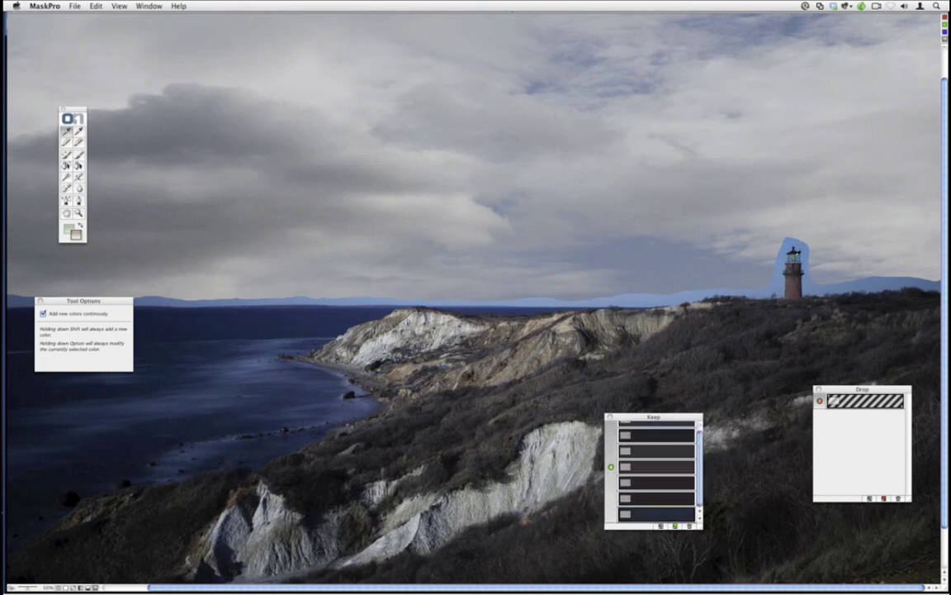
# Step: Sample four blue sky tones beside the lighthouse as drop colours
pyautogui.click(78, 130)
pyautogui.click(781, 266)
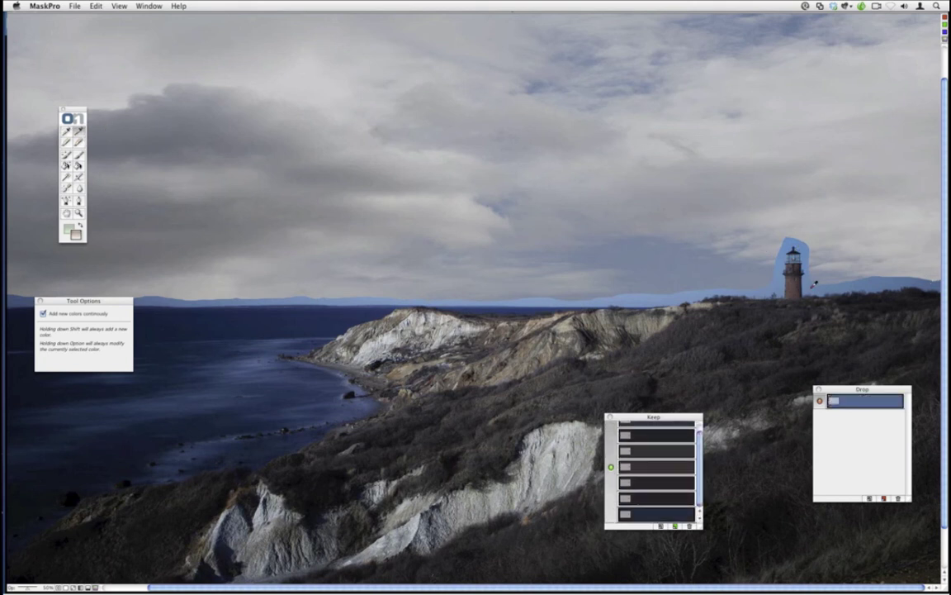
pyautogui.click(779, 268)
pyautogui.click(779, 271)
pyautogui.click(779, 272)
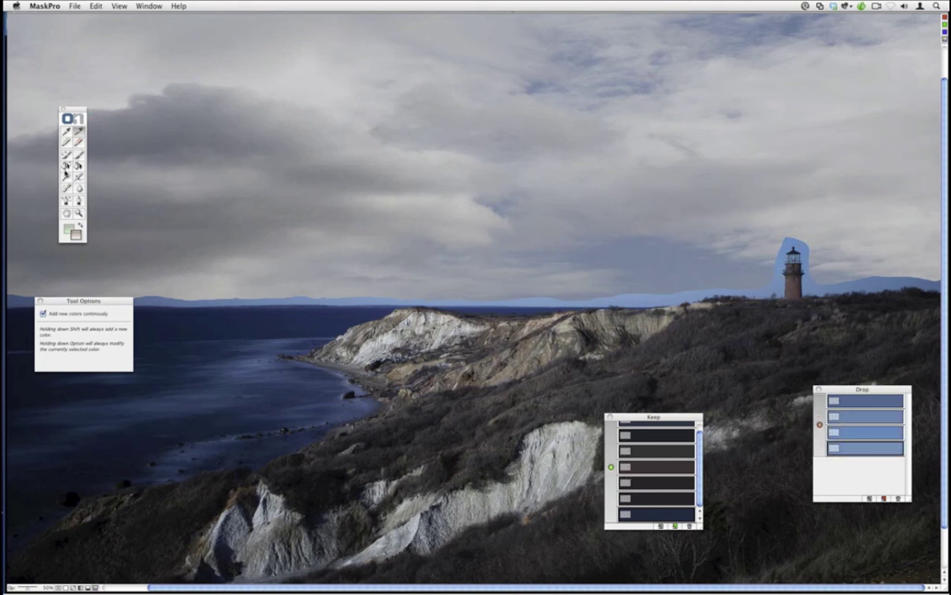
pyautogui.click(66, 154)
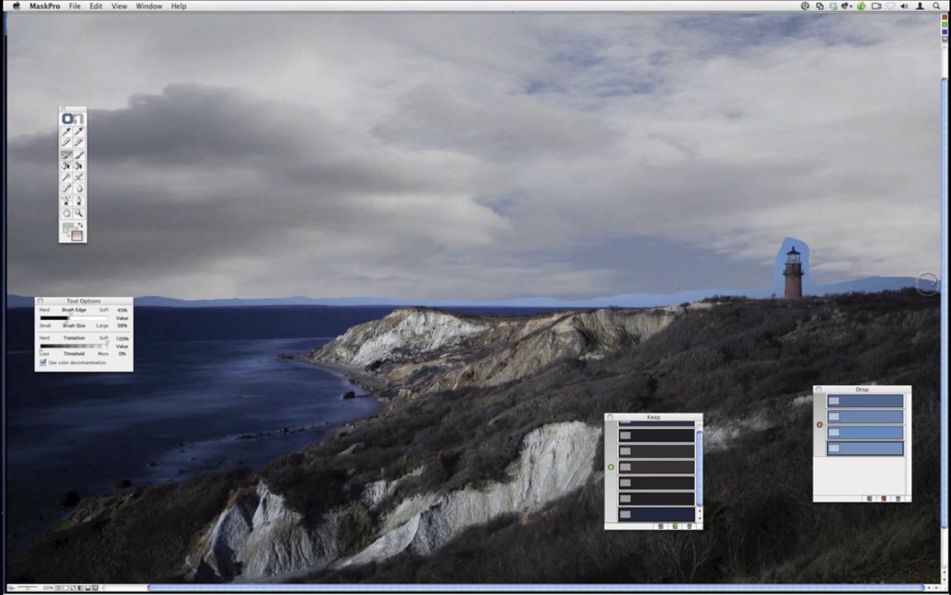
# Step: Paint away the blue halo right of the lighthouse with the Magic Brush and fit the photo in the window
pyautogui.moveTo(859, 284)
pyautogui.mouseDown()
pyautogui.moveTo(814, 290)
pyautogui.moveTo(811, 235)
pyautogui.moveTo(815, 275)
pyautogui.moveTo(763, 254)
pyautogui.moveTo(788, 244)
pyautogui.moveTo(804, 249)
pyautogui.moveTo(770, 271)
pyautogui.moveTo(779, 251)
pyautogui.moveTo(801, 251)
pyautogui.moveTo(771, 271)
pyautogui.moveTo(768, 294)
pyautogui.moveTo(769, 286)
pyautogui.moveTo(738, 292)
pyautogui.mouseUp()
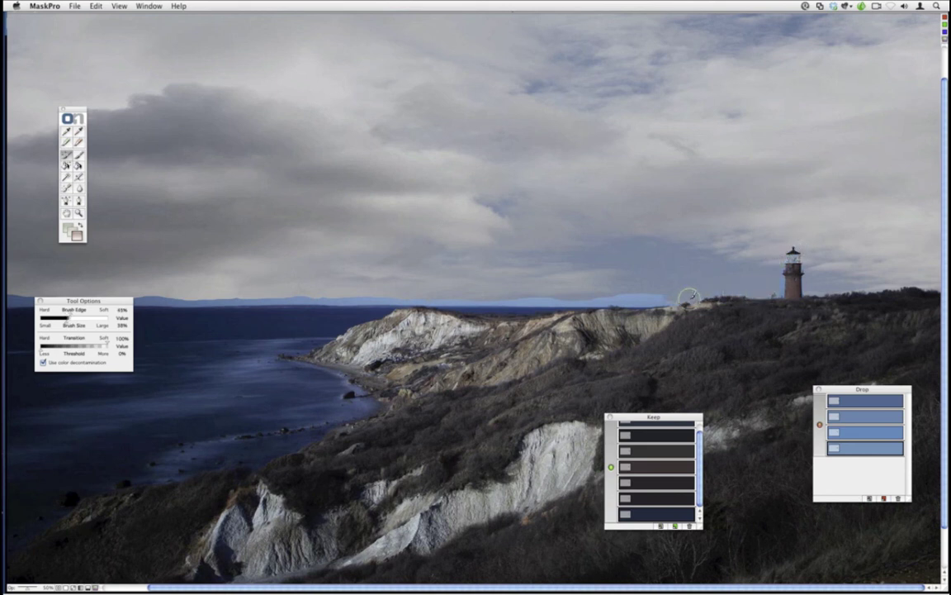
pyautogui.press('super+minus')
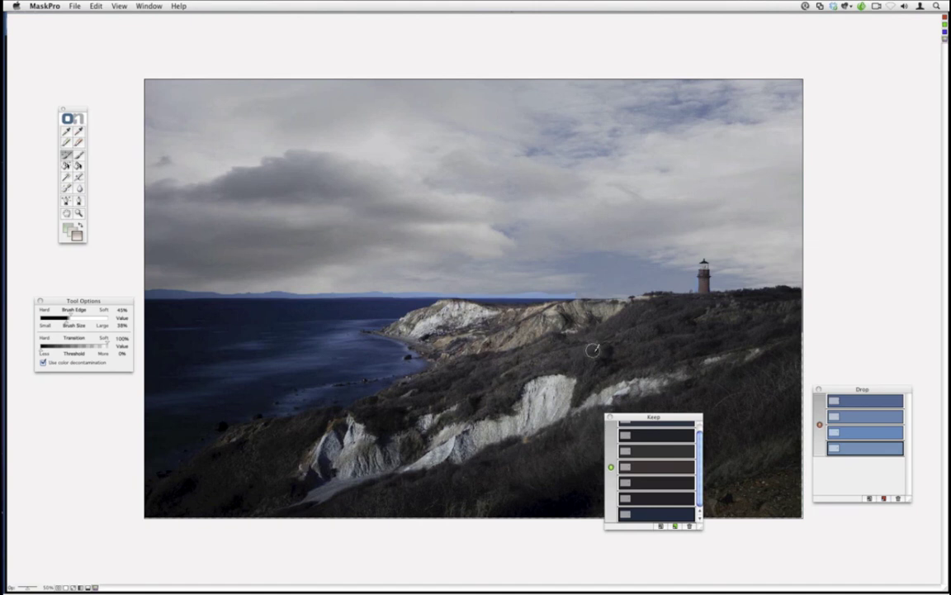
pyautogui.press('super+z')
# Step: Add the light and grey cliff colours to the keep colours
pyautogui.click(66, 130)
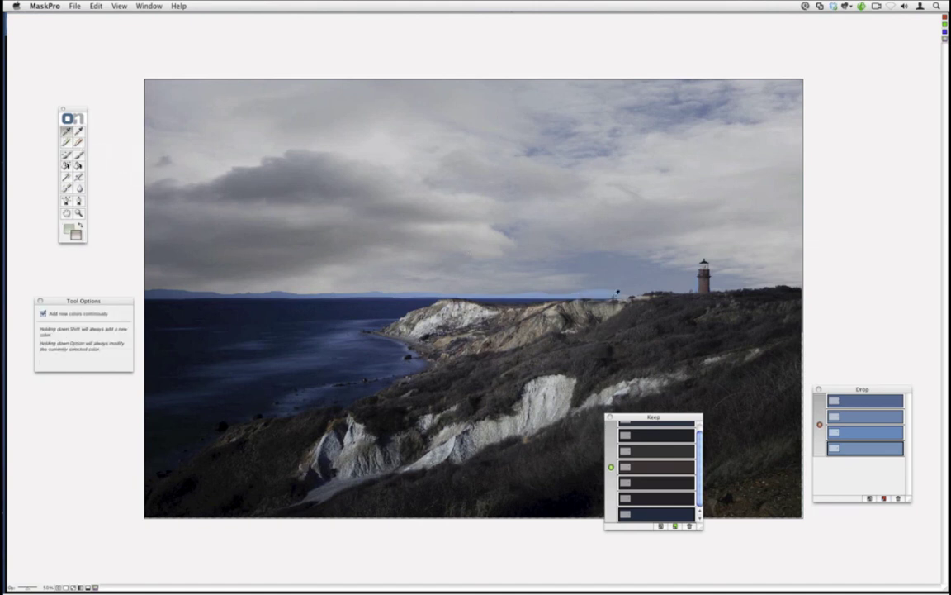
pyautogui.click(577, 265)
pyautogui.click(547, 275)
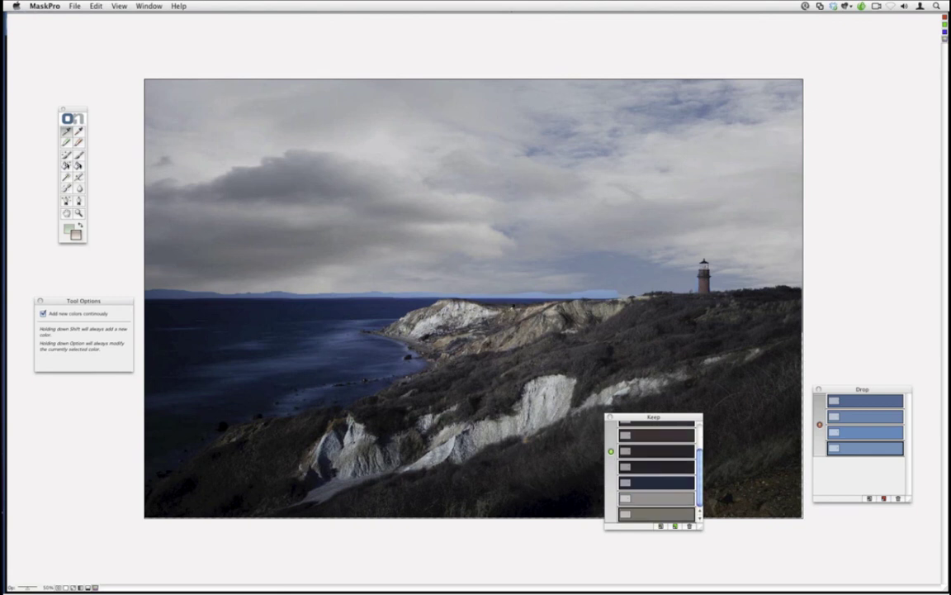
pyautogui.click(489, 306)
pyautogui.click(399, 270)
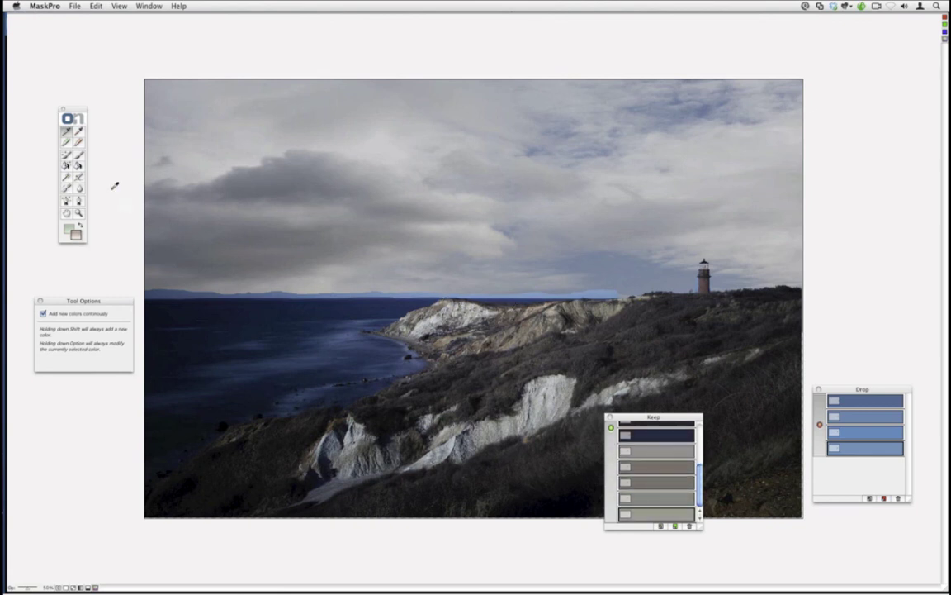
# Step: Add three horizon sky tones, dark and light blue, to the drop colours
pyautogui.click(78, 131)
pyautogui.click(296, 293)
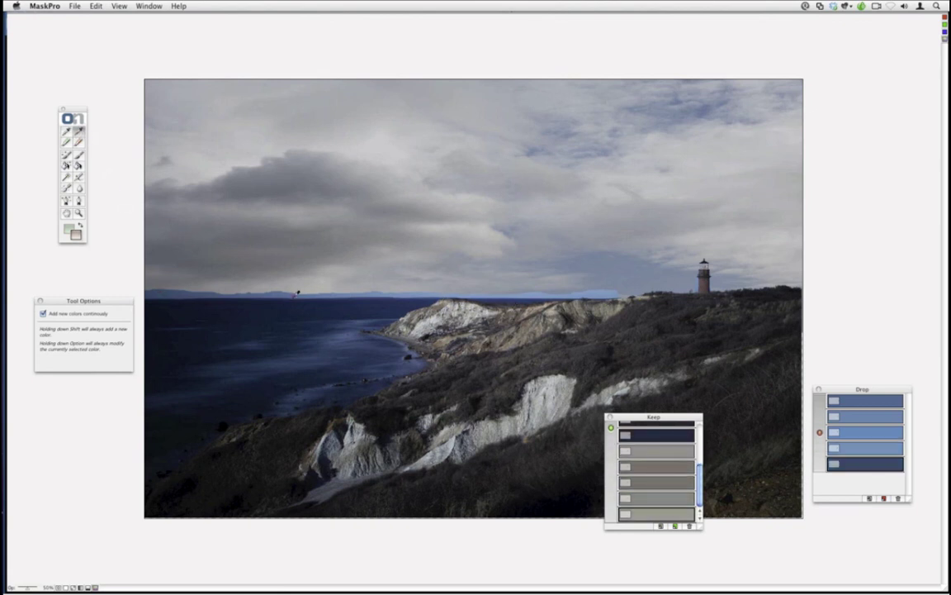
pyautogui.click(542, 287)
pyautogui.click(599, 287)
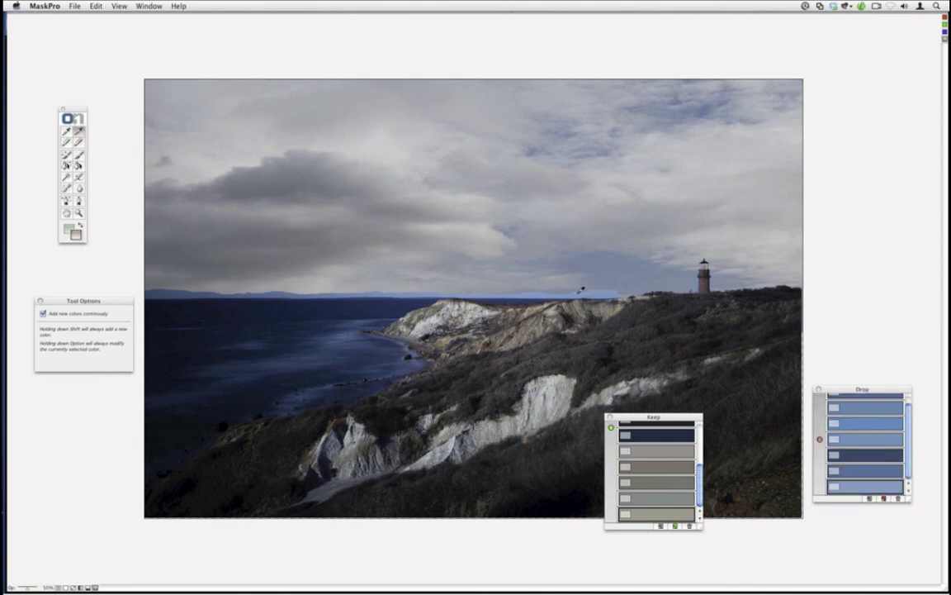
# Step: Add three dark-blue sea colours along the horizon to the keep colours
pyautogui.click(67, 131)
pyautogui.click(293, 302)
pyautogui.click(206, 302)
pyautogui.click(152, 302)
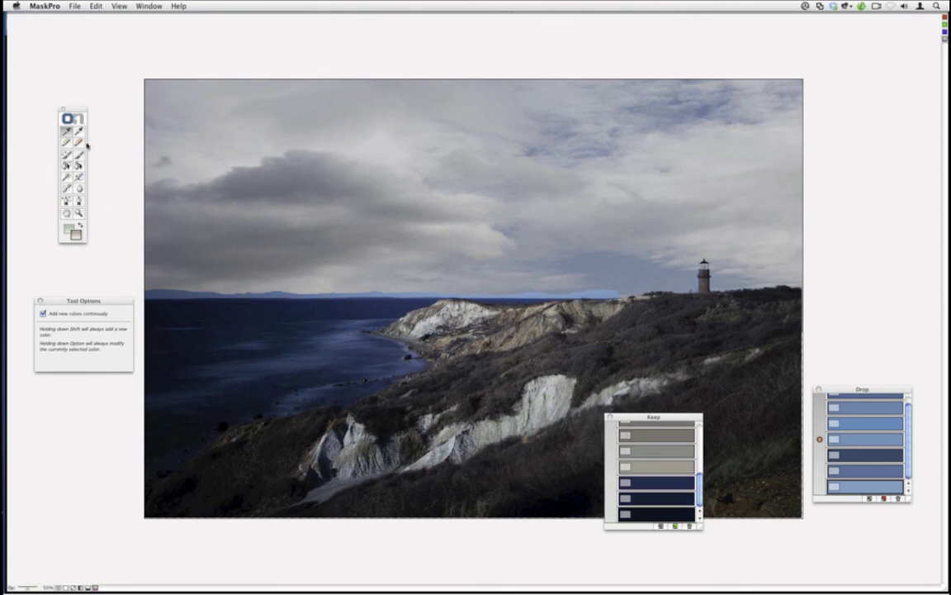
pyautogui.click(67, 155)
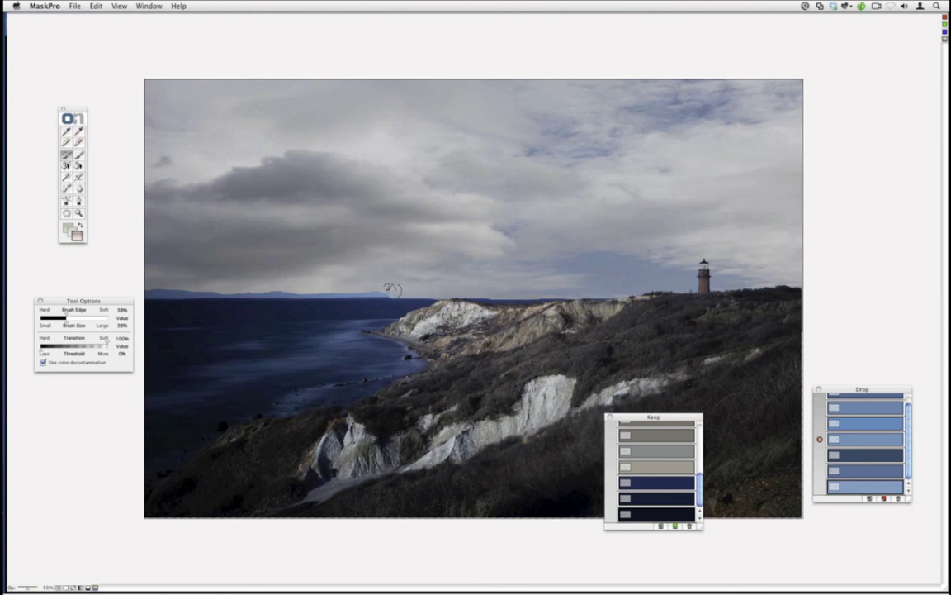
# Step: Brush the mask along the horizon to the left edge, raising Brush Edge to 45%
pyautogui.moveTo(284, 287)
pyautogui.mouseDown()
pyautogui.moveTo(145, 286)
pyautogui.moveTo(278, 287)
pyautogui.moveTo(180, 299)
pyautogui.moveTo(345, 285)
pyautogui.mouseUp()
pyautogui.hotkey('shift', ']')
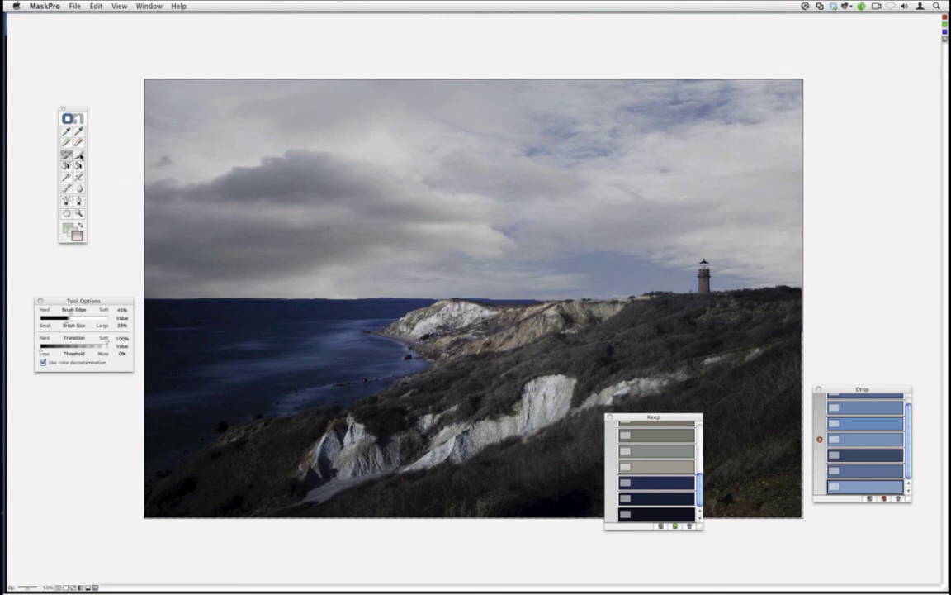
pyautogui.click(79, 156)
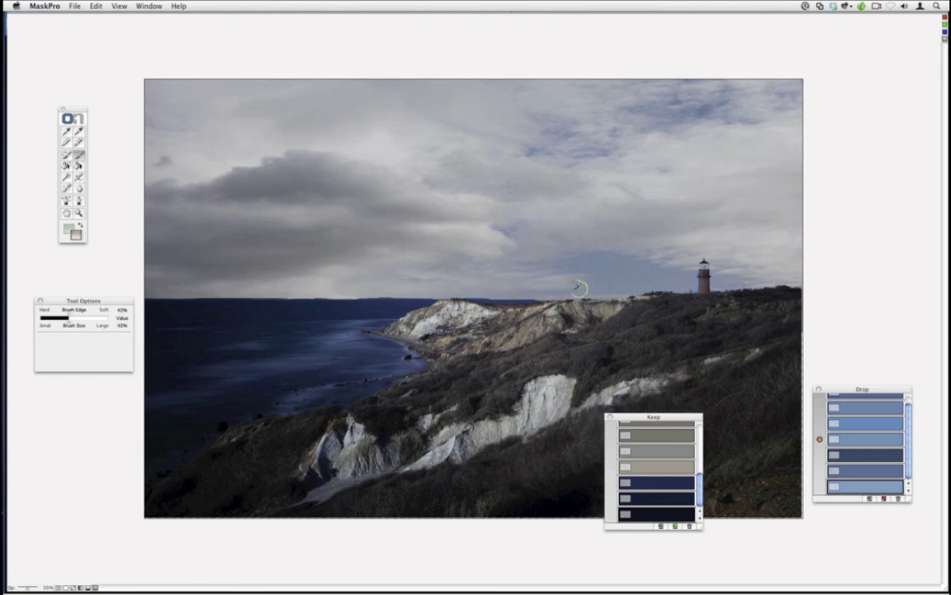
# Step: Apply the mask with File > Save/Apply so it lands on the lighthouse layer in Photoshop
pyautogui.click(75, 5)
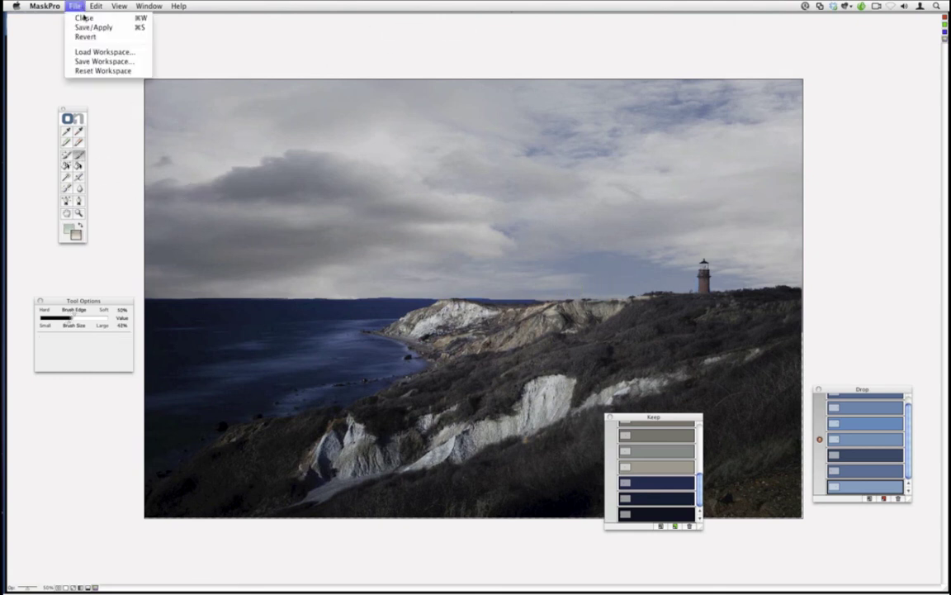
pyautogui.click(575, 244)
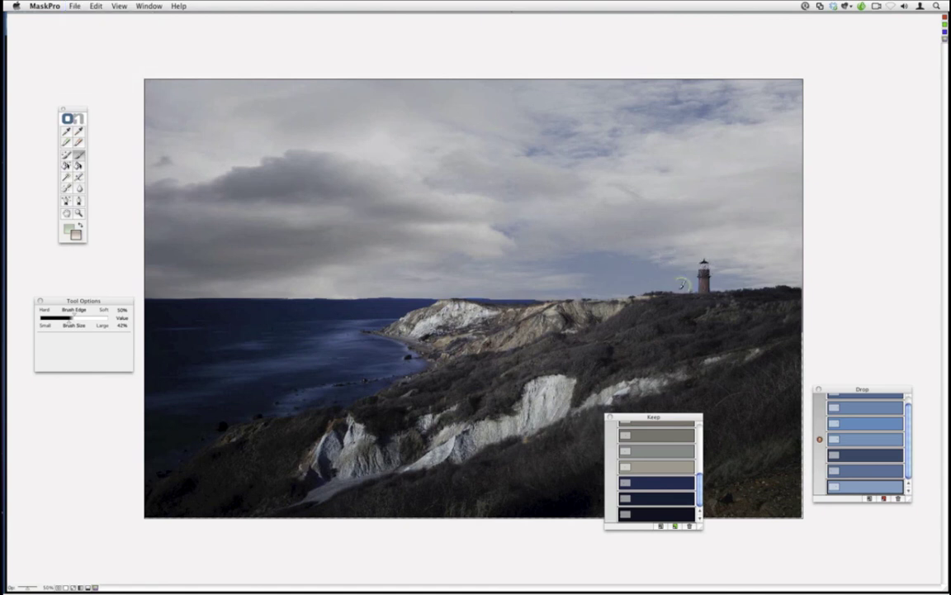
pyautogui.click(74, 5)
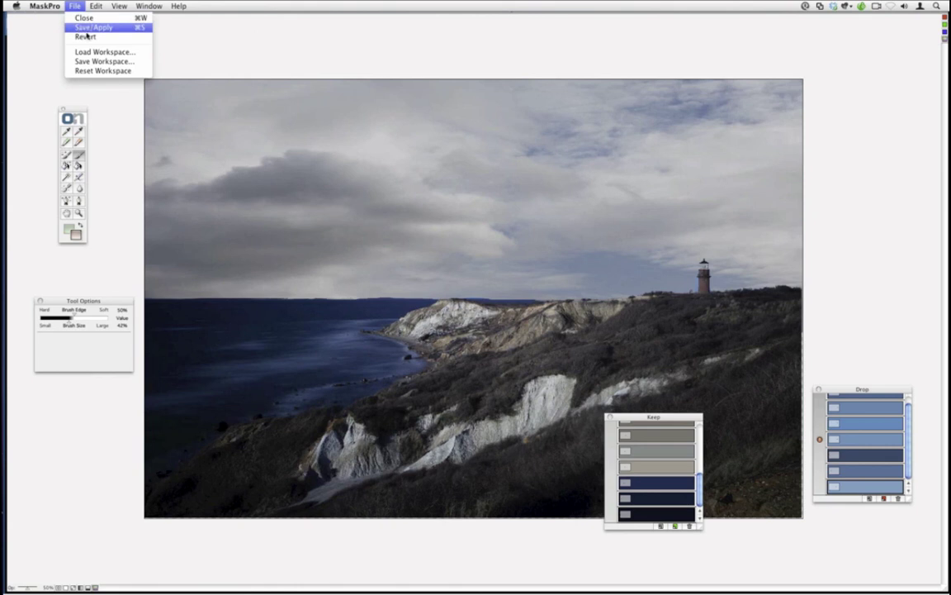
pyautogui.click(89, 29)
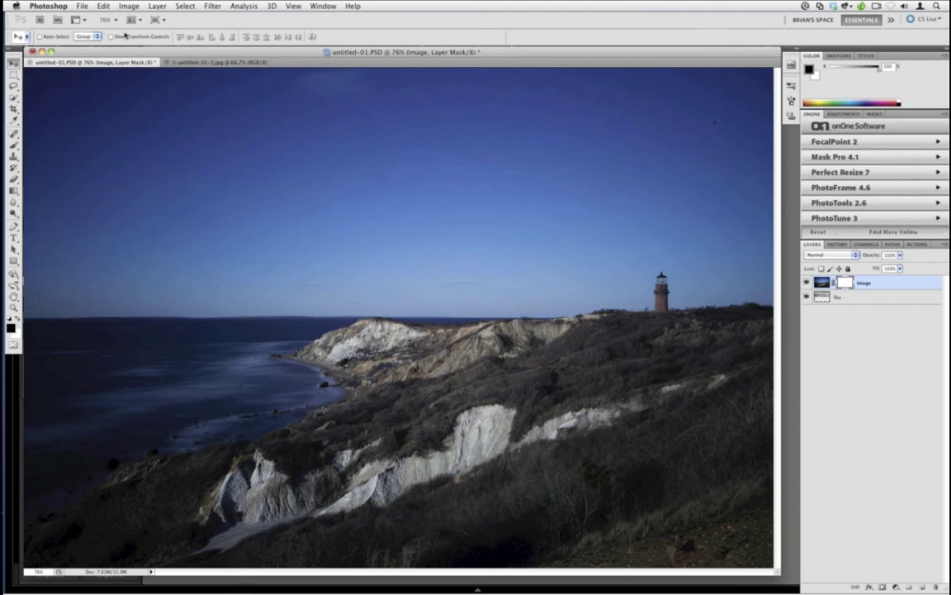
# Step: Quit Photoshop with Cmd+Q and confirm the save-changes prompt
pyautogui.click(78, 6)
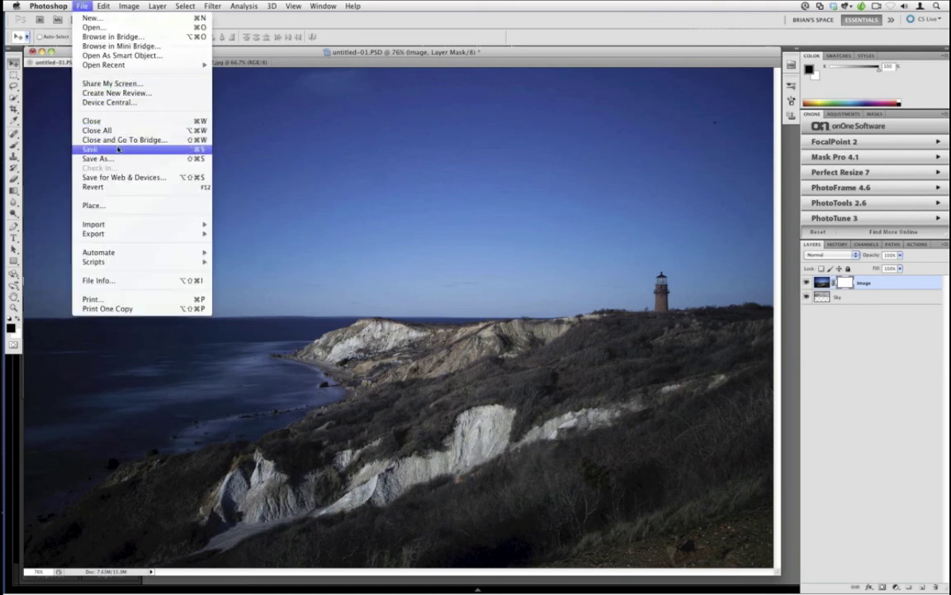
pyautogui.moveTo(171, 62)
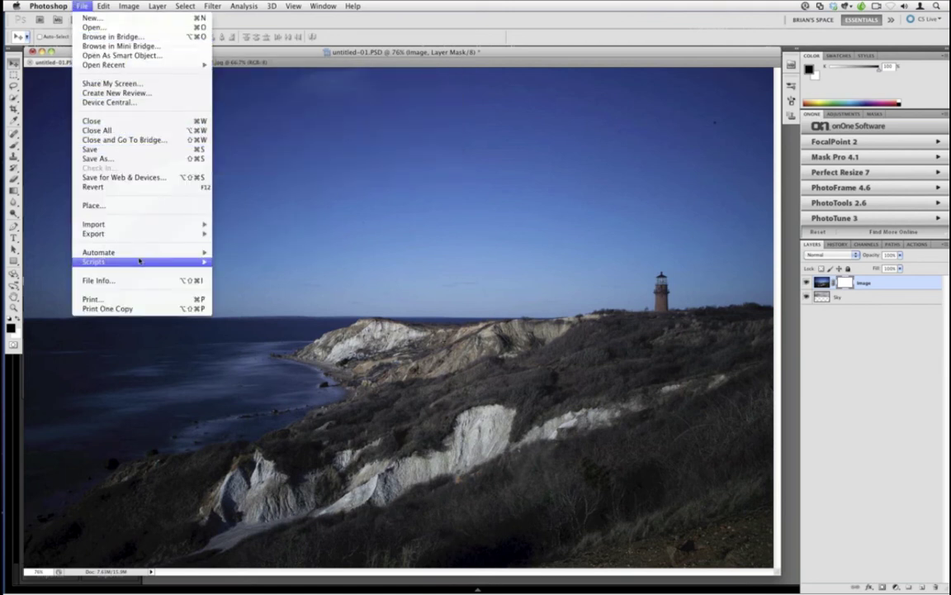
pyautogui.moveTo(136, 252)
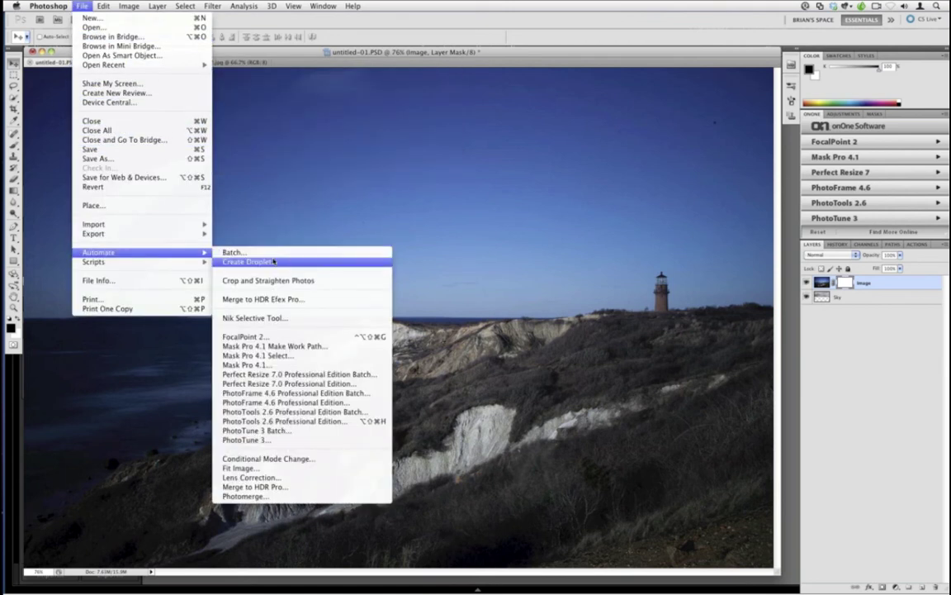
pyautogui.click(328, 69)
pyautogui.press('super+q')
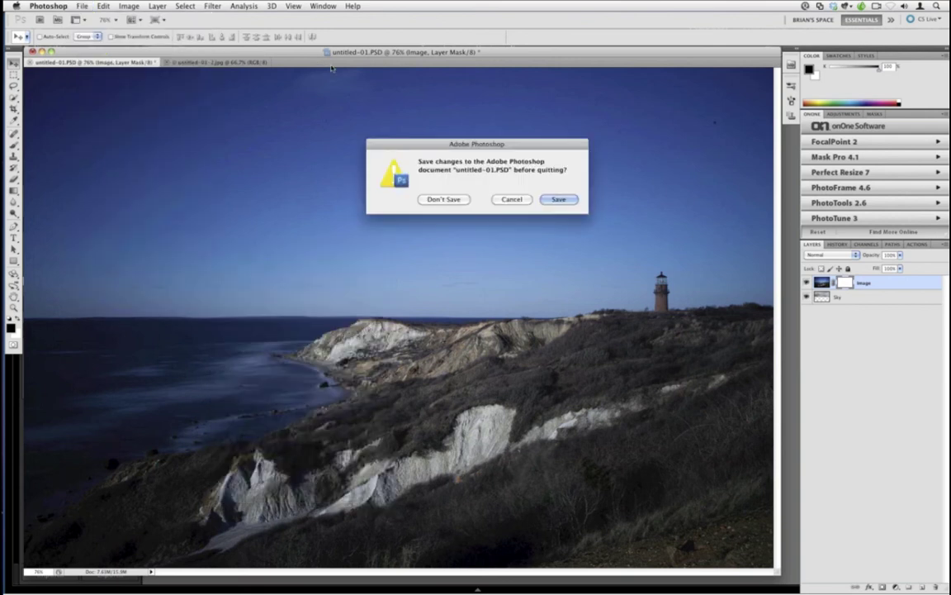
pyautogui.press('Return')
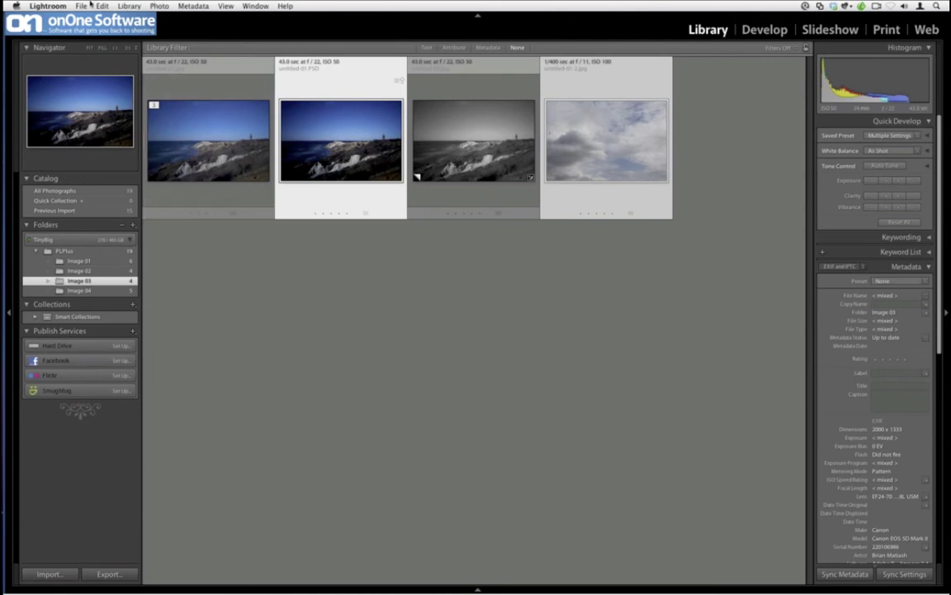
# Step: Open the lighthouse composite and cloud photo via Photo > Edit In > Edit in Adobe Photoshop CS5
pyautogui.click(80, 6)
pyautogui.moveTo(120, 170)
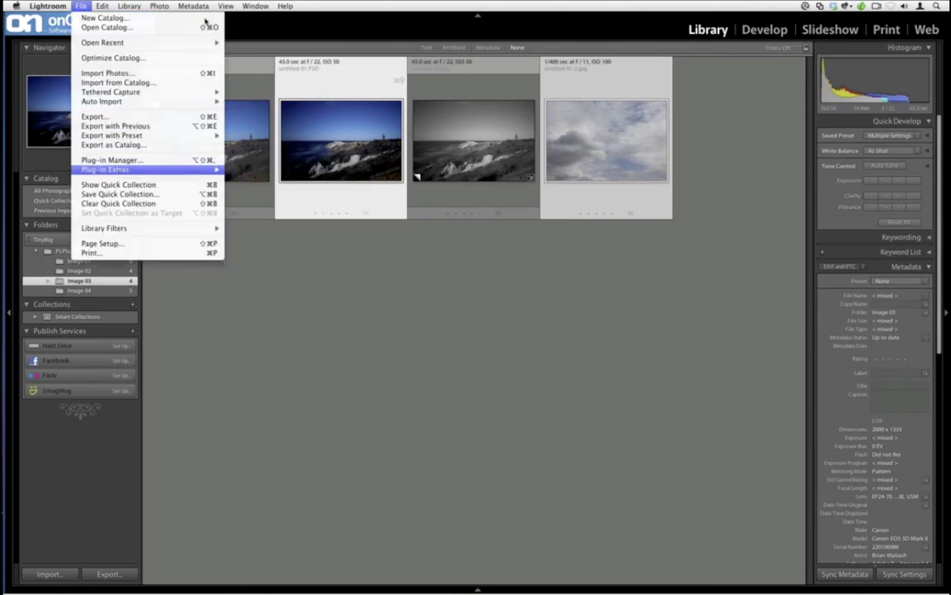
pyautogui.moveTo(159, 5)
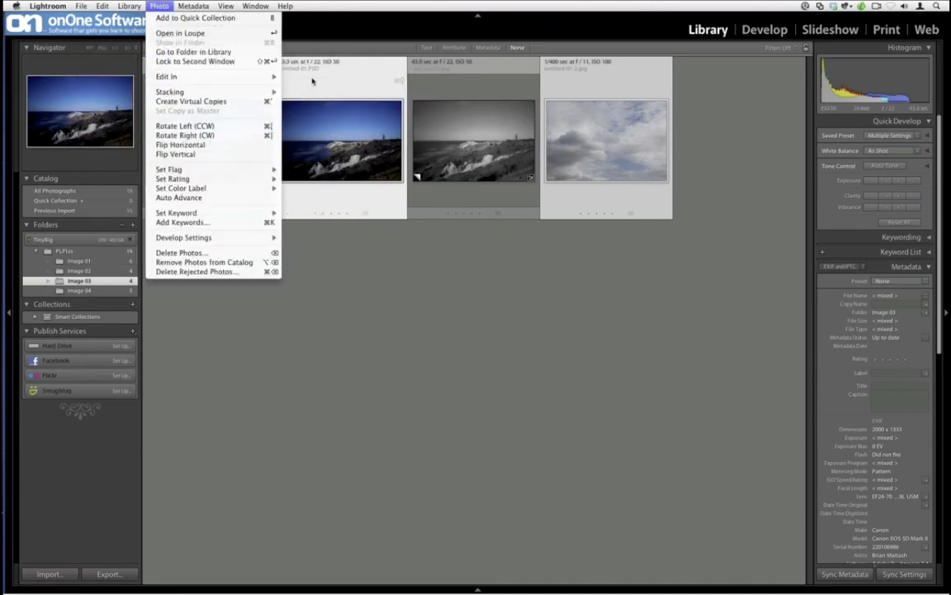
pyautogui.moveTo(268, 77)
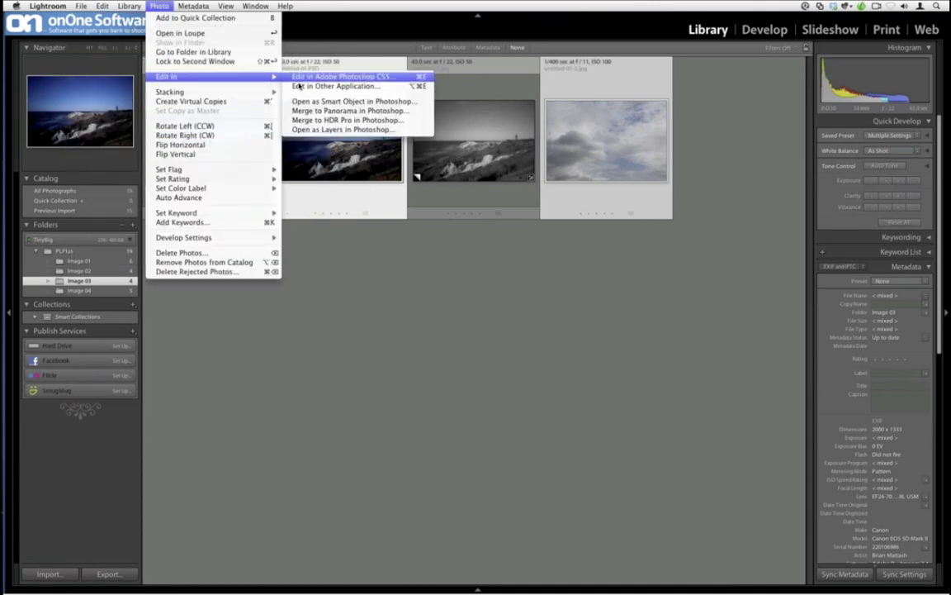
pyautogui.click(297, 79)
pyautogui.press('Return')
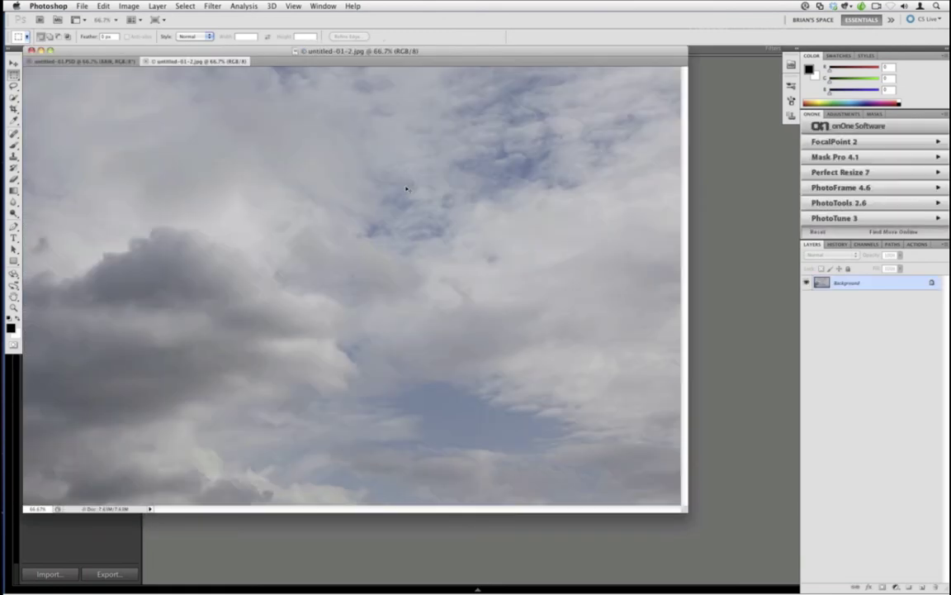
# Step: Stamp the visible lighthouse image into a new Layer 1 in untitled-01.PSD
pyautogui.click(96, 62)
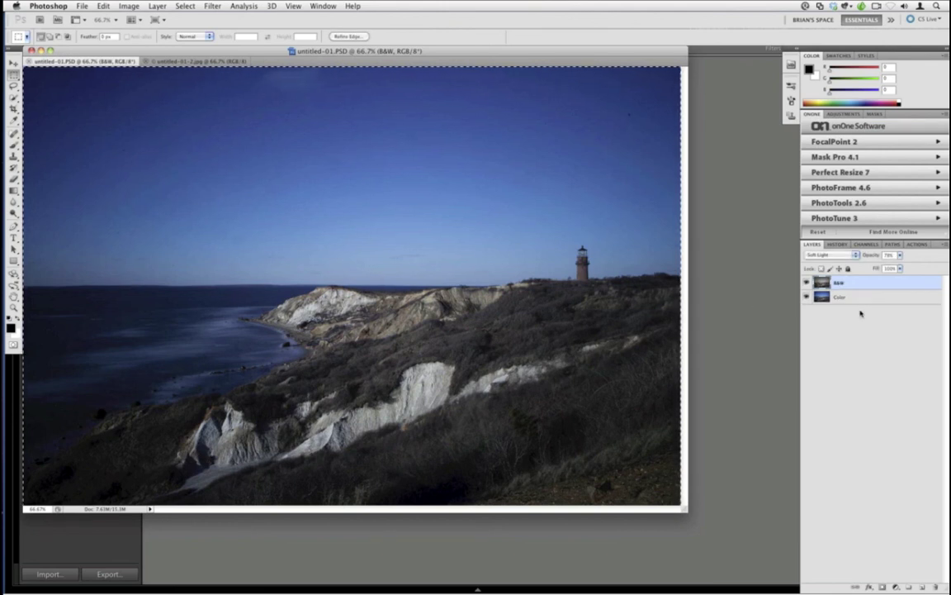
pyautogui.press('super+alt+shift+e')
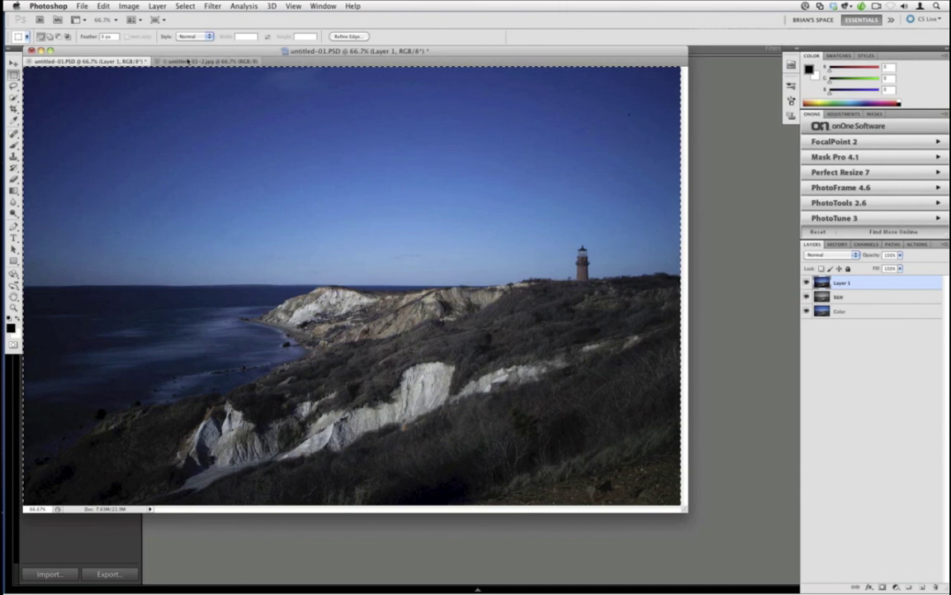
pyautogui.click(206, 61)
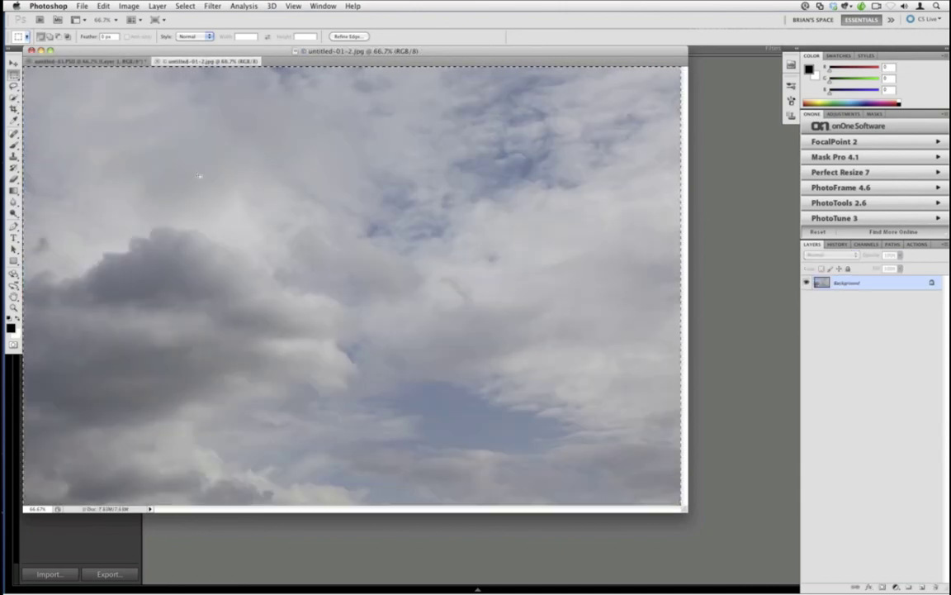
pyautogui.click(89, 61)
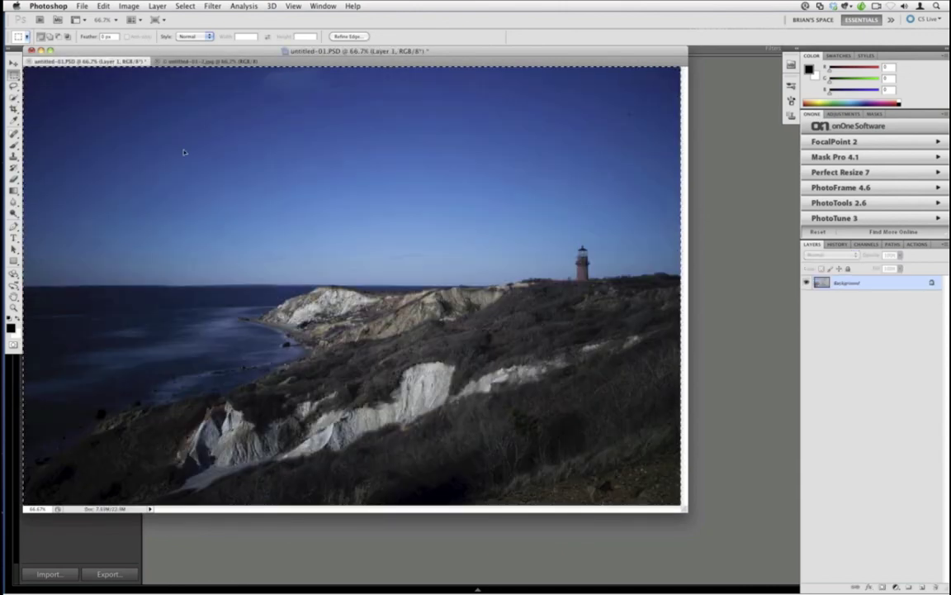
# Step: Paste the cloudy sky as Layer 2 beneath Layer 1 and add a layer mask to Layer 1
pyautogui.click(186, 62)
pyautogui.click(130, 62)
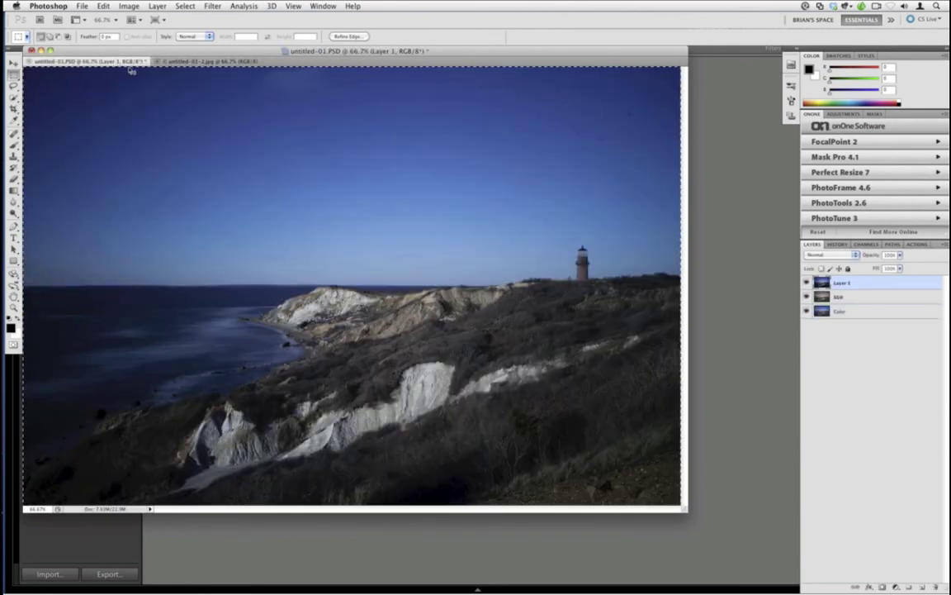
pyautogui.hotkey('ctrl', 'v')
pyautogui.moveTo(856, 285); pyautogui.dragTo(856, 295)
pyautogui.click(852, 285)
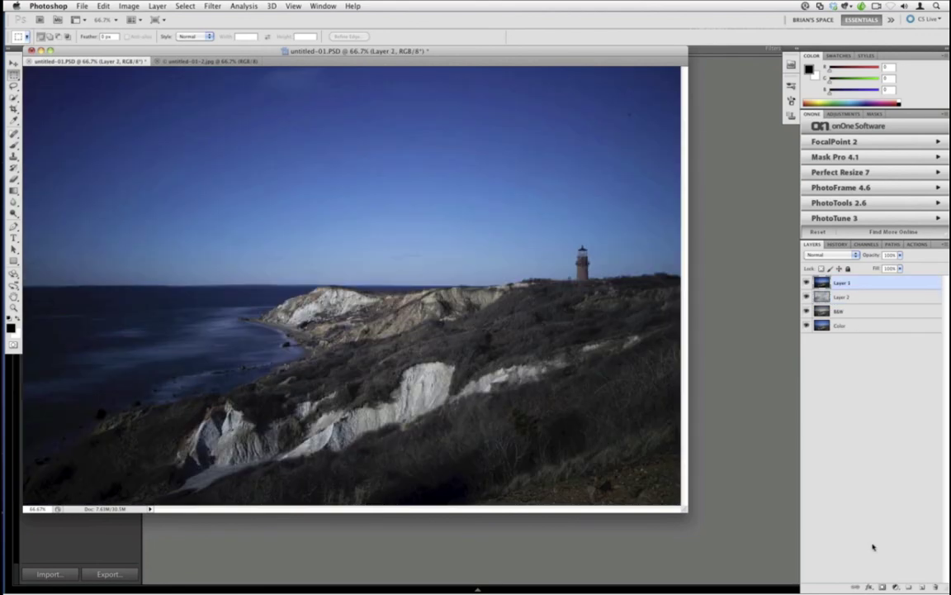
pyautogui.click(881, 585)
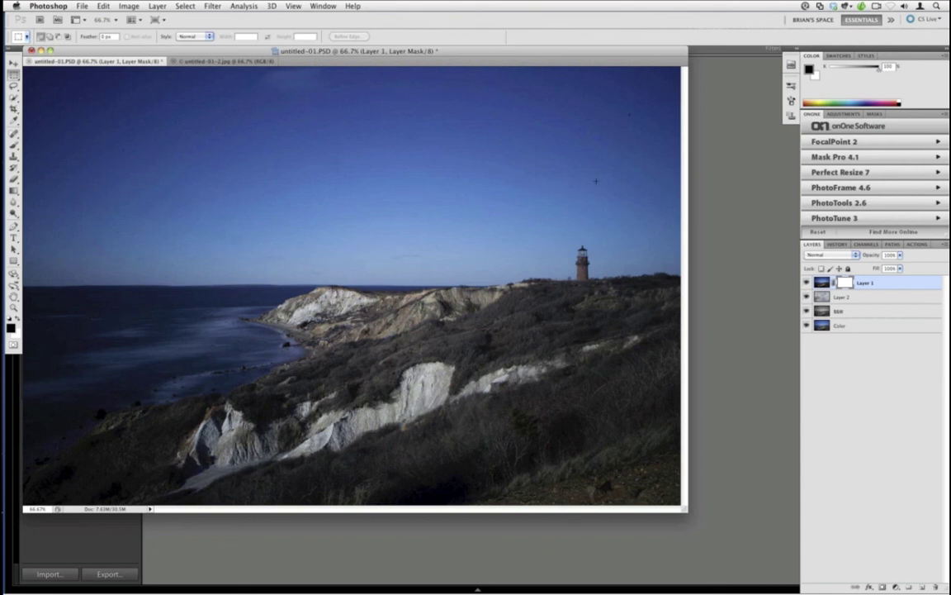
# Step: Enlarge the Mask Pro window and brush, then trace the whole horizon around the lighthouse
pyautogui.click(851, 156)
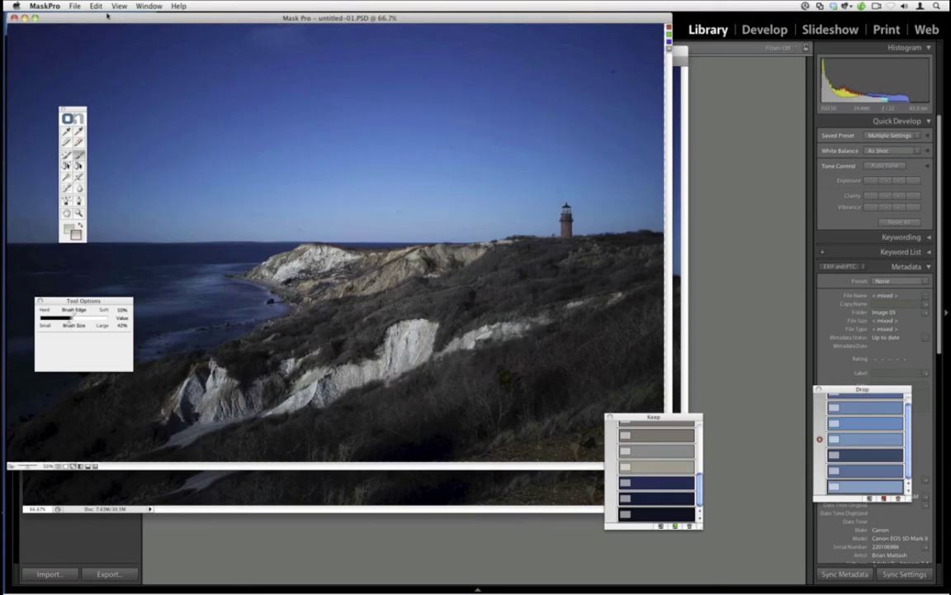
pyautogui.click(148, 7)
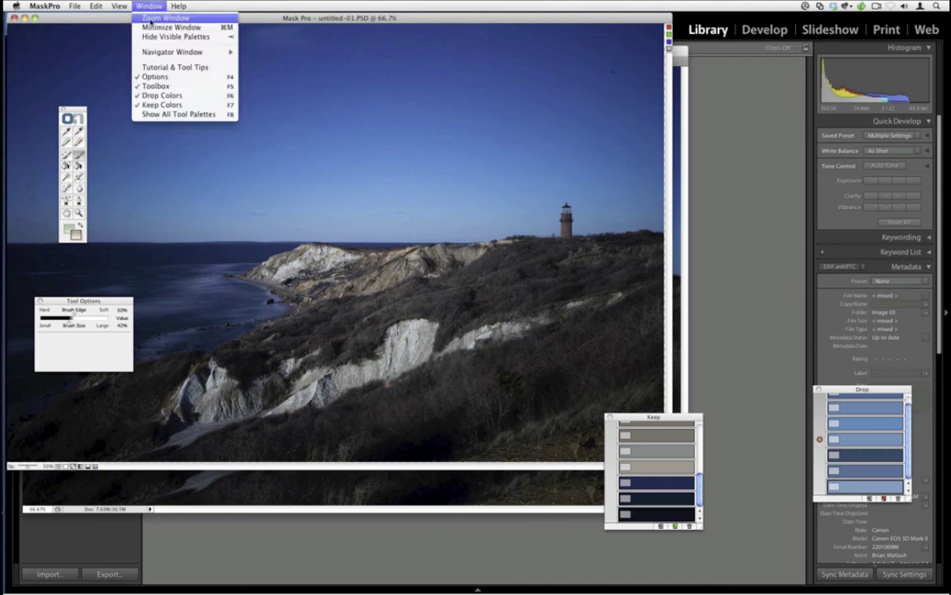
pyautogui.click(163, 18)
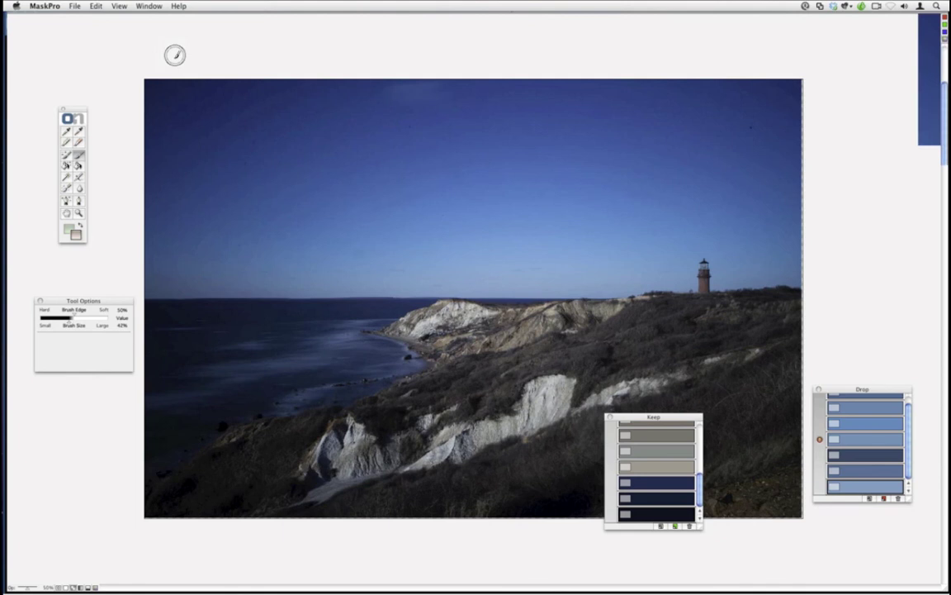
pyautogui.press(']')
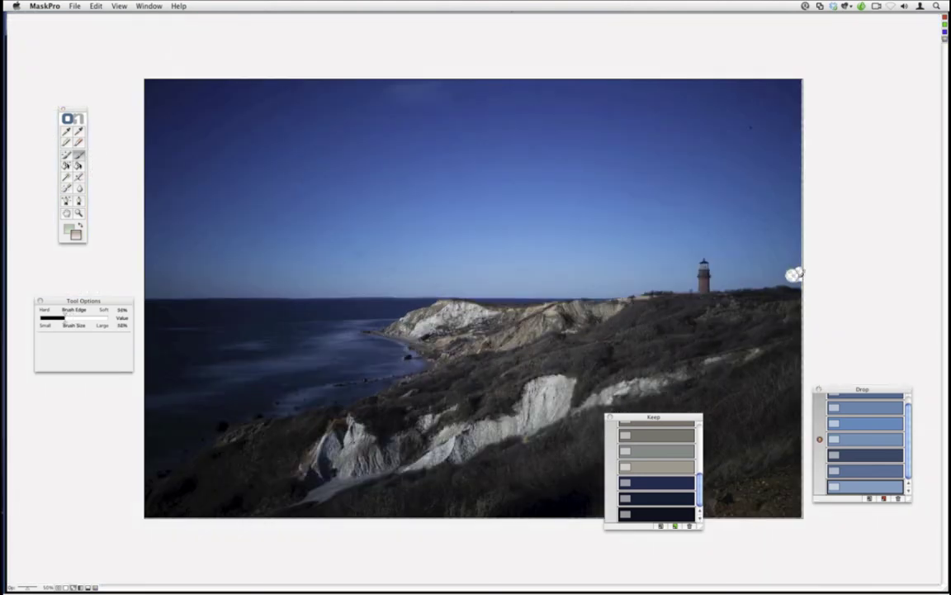
pyautogui.moveTo(792, 274)
pyautogui.mouseDown()
pyautogui.moveTo(723, 277)
pyautogui.moveTo(707, 246)
pyautogui.moveTo(690, 252)
pyautogui.moveTo(686, 277)
pyautogui.moveTo(607, 285)
pyautogui.moveTo(138, 286)
pyautogui.mouseUp()
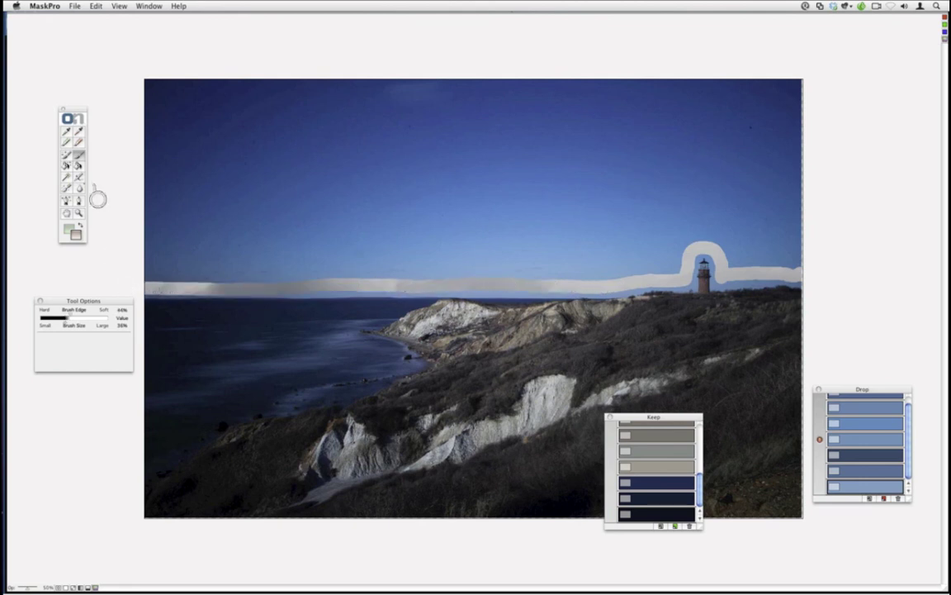
# Step: Fill out the blue sky, then clean the lighthouse and horizon mask edges with a softer Magic Brush
pyautogui.click(79, 166)
pyautogui.click(190, 221)
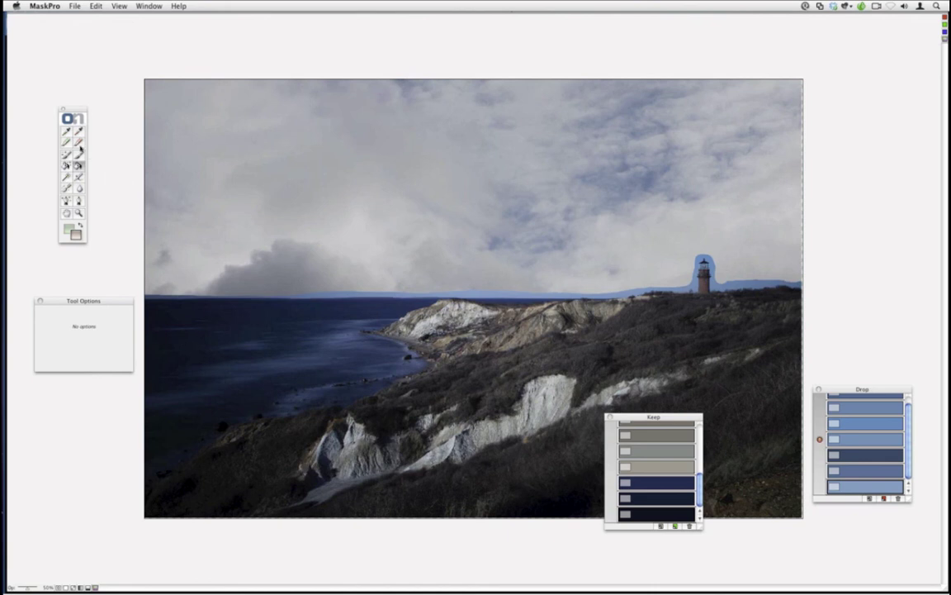
pyautogui.click(66, 153)
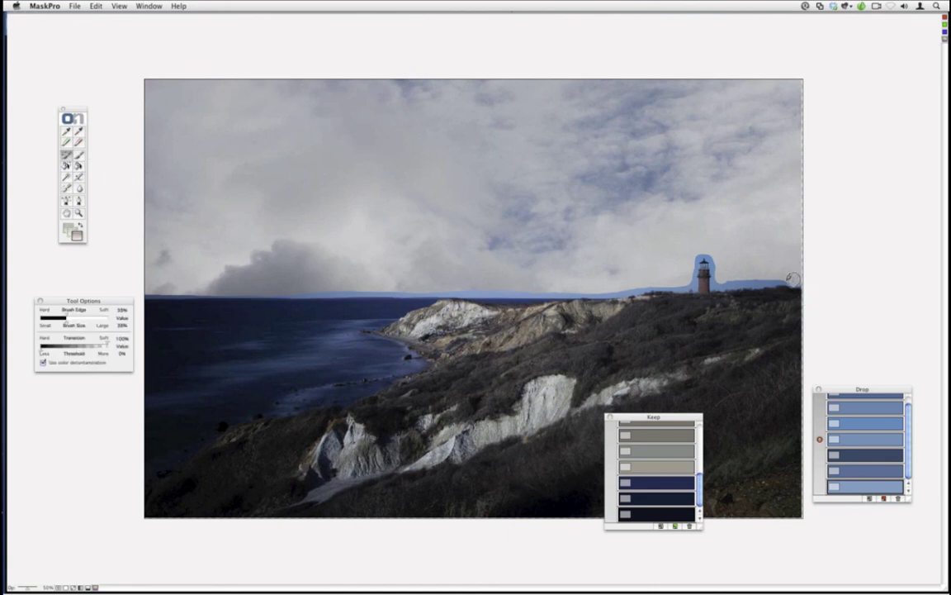
pyautogui.moveTo(792, 278)
pyautogui.mouseDown()
pyautogui.moveTo(687, 252)
pyautogui.moveTo(746, 280)
pyautogui.moveTo(715, 281)
pyautogui.moveTo(707, 251)
pyautogui.moveTo(701, 271)
pyautogui.moveTo(698, 252)
pyautogui.moveTo(720, 265)
pyautogui.moveTo(688, 281)
pyautogui.mouseUp()
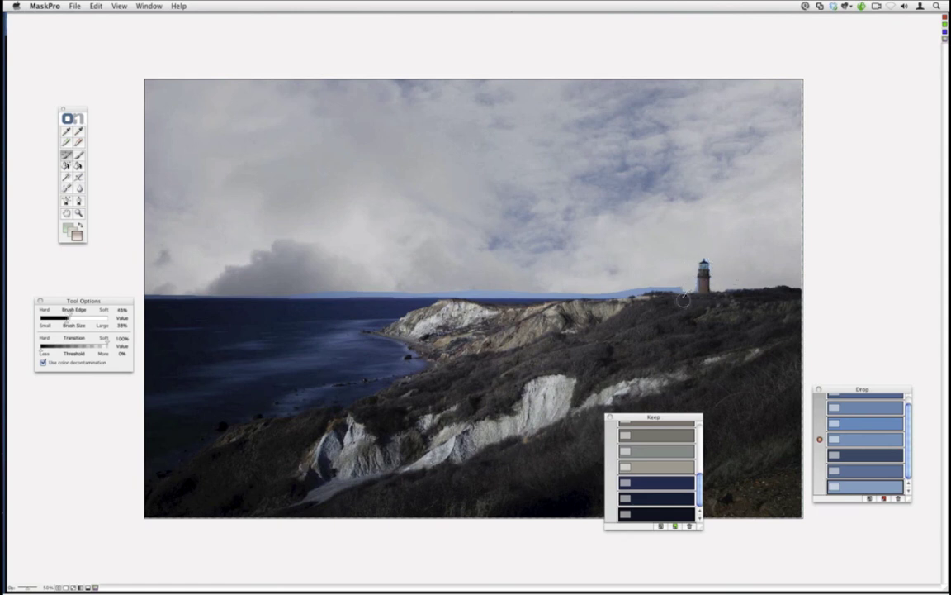
pyautogui.moveTo(692, 264)
pyautogui.mouseDown()
pyautogui.moveTo(671, 281)
pyautogui.moveTo(688, 286)
pyautogui.moveTo(612, 287)
pyautogui.moveTo(623, 292)
pyautogui.moveTo(138, 288)
pyautogui.moveTo(187, 285)
pyautogui.mouseUp()
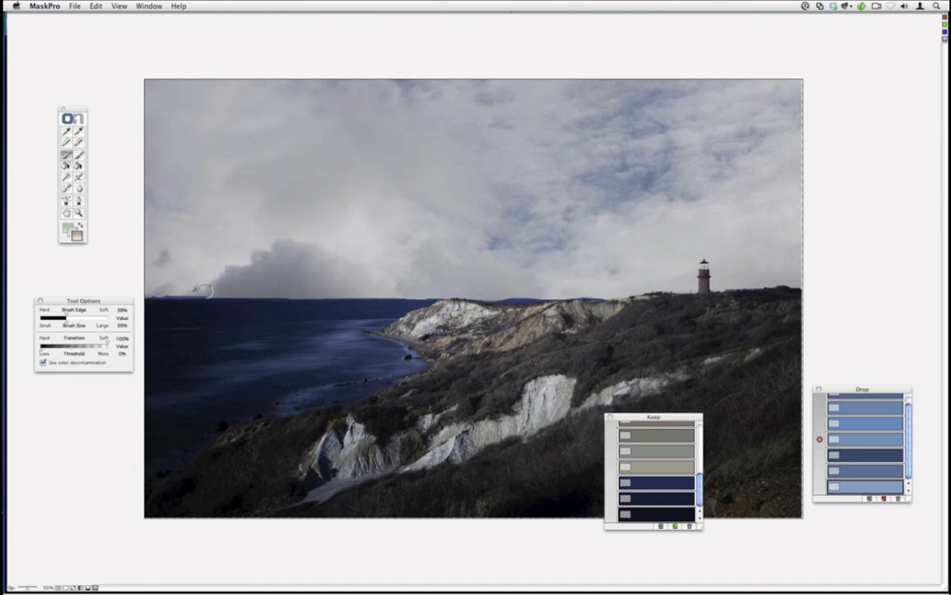
pyautogui.hotkey('shift', '[')
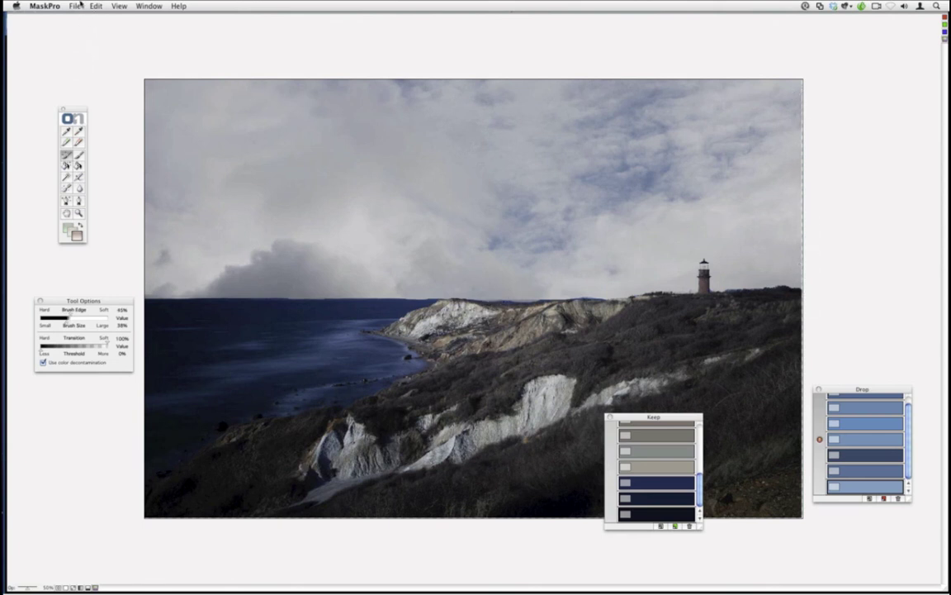
# Step: Apply the Mask Pro mask back in Photoshop and select the sky layer, Layer 2
pyautogui.click(75, 6)
pyautogui.click(86, 27)
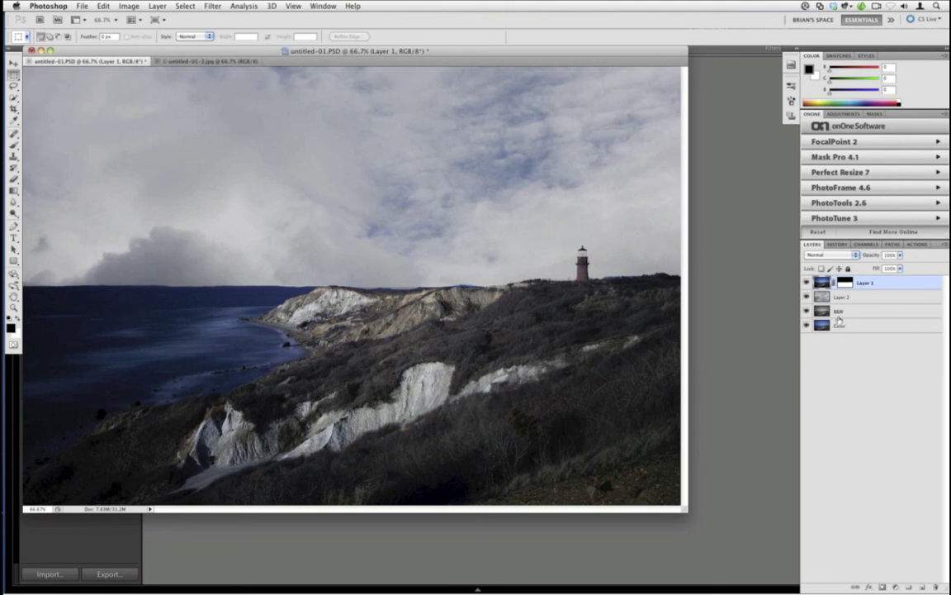
pyautogui.hotkey('alt', '[')
# Step: Add a Levels adjustment with input levels 42, 0.71 and 232, then reselect Layer 2
pyautogui.click(895, 586)
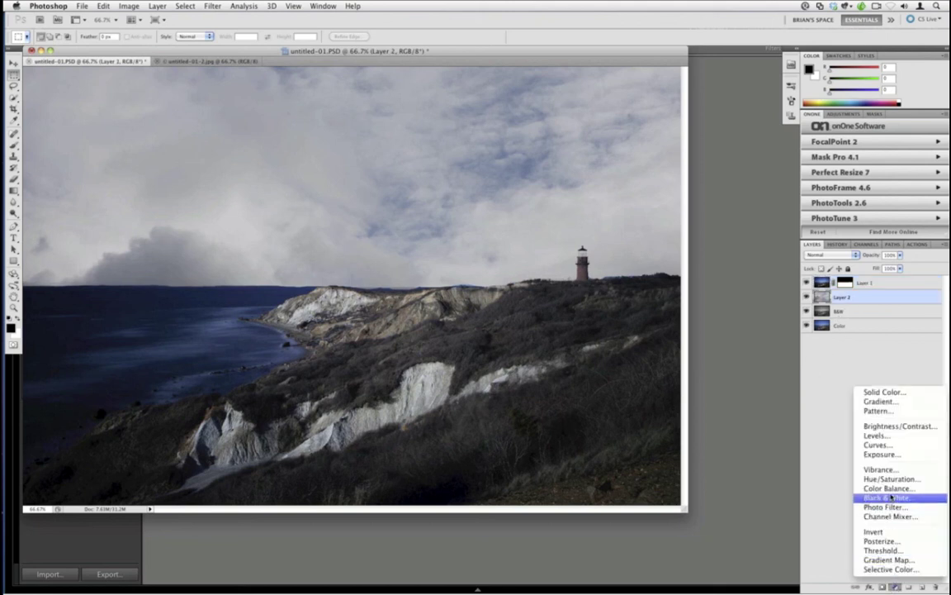
pyautogui.click(894, 437)
pyautogui.moveTo(819, 200); pyautogui.dragTo(838, 201)
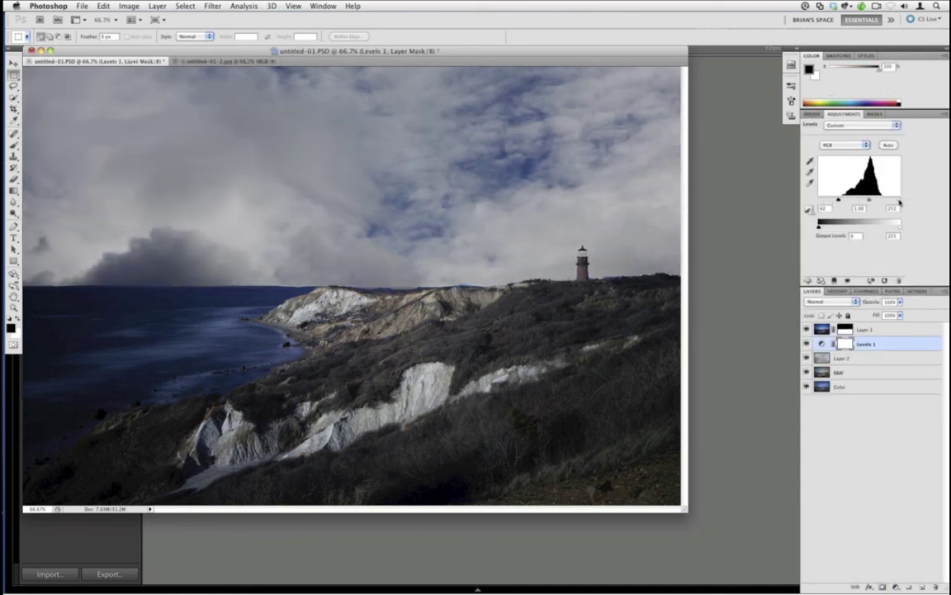
pyautogui.moveTo(900, 200); pyautogui.dragTo(872, 200)
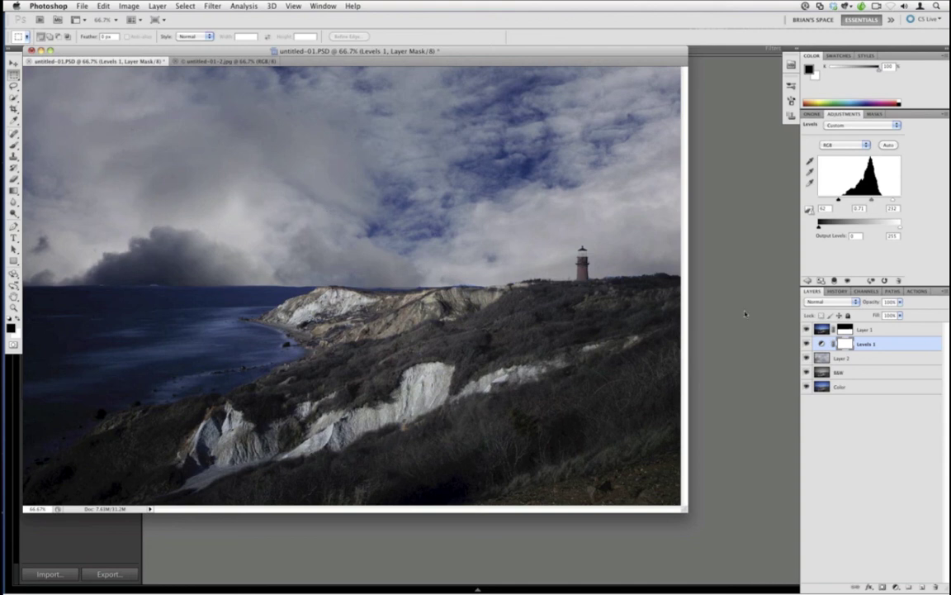
pyautogui.click(834, 359)
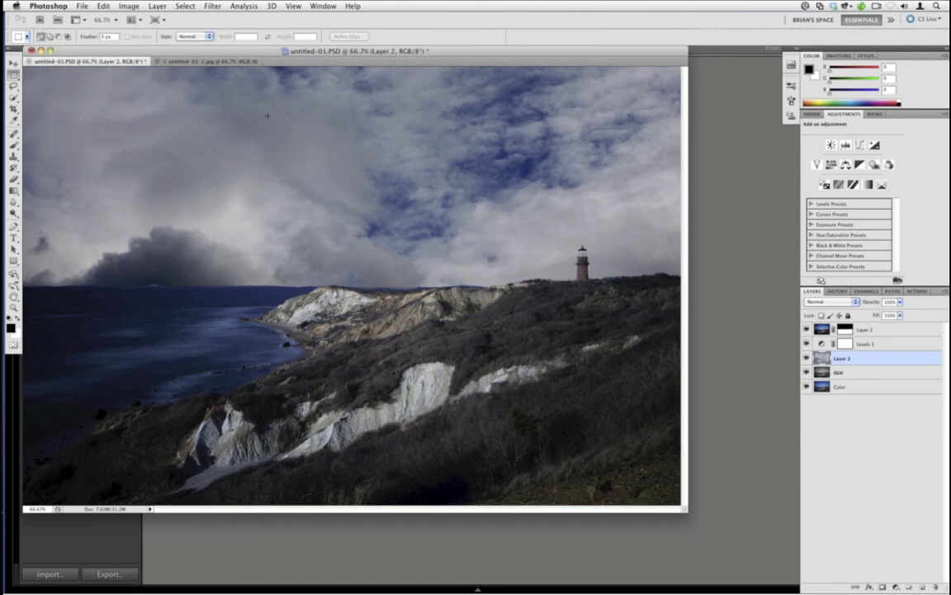
# Step: Apply a Zoom radial blur at amount 18, Best quality, with a repositioned blur center
pyautogui.click(213, 6)
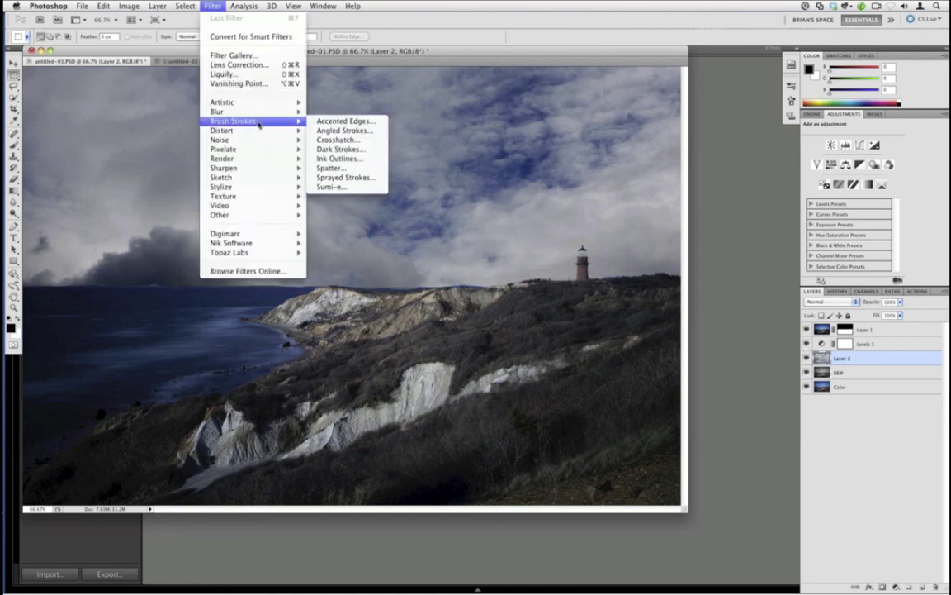
pyautogui.moveTo(281, 146)
pyautogui.moveTo(298, 112)
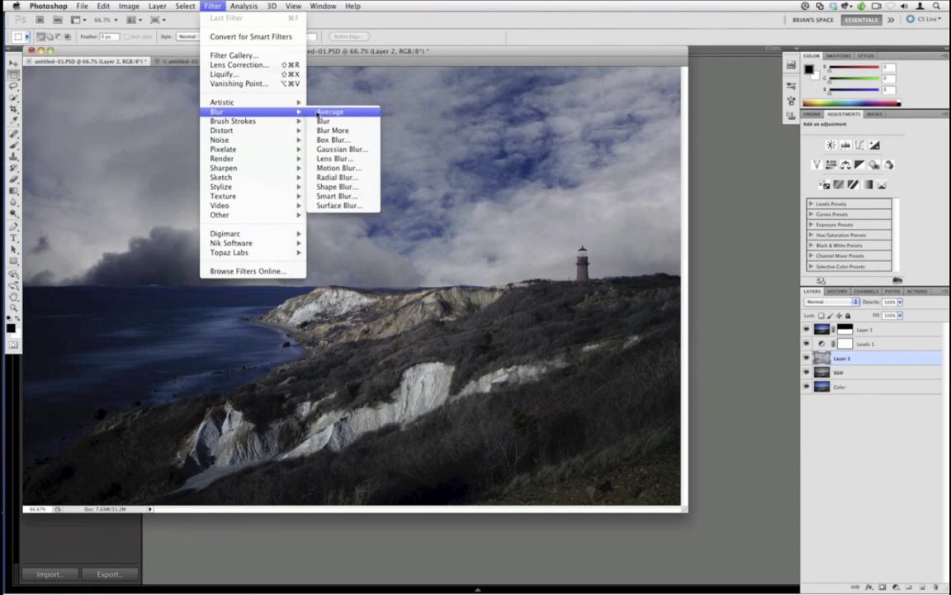
pyautogui.click(332, 177)
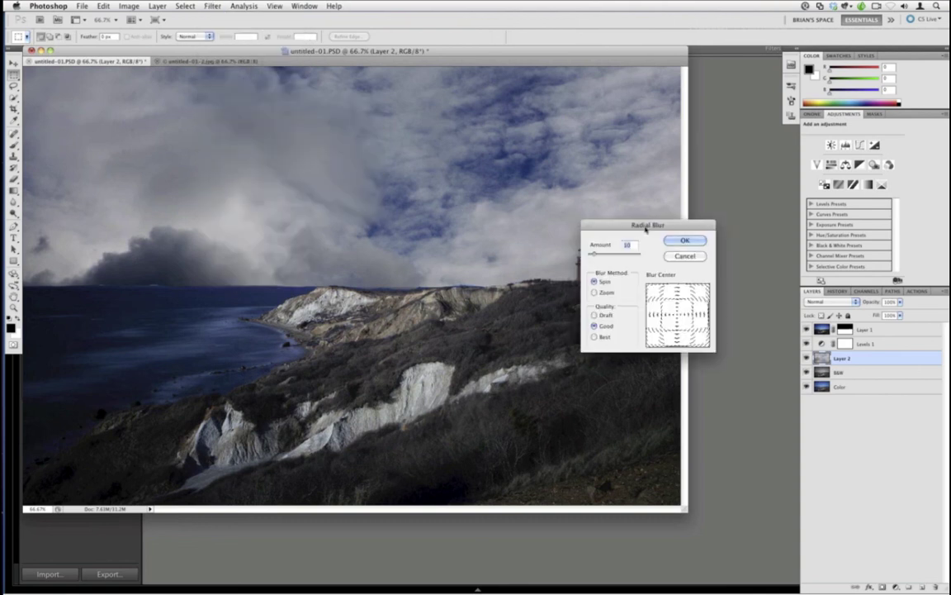
pyautogui.moveTo(646, 230); pyautogui.dragTo(637, 325)
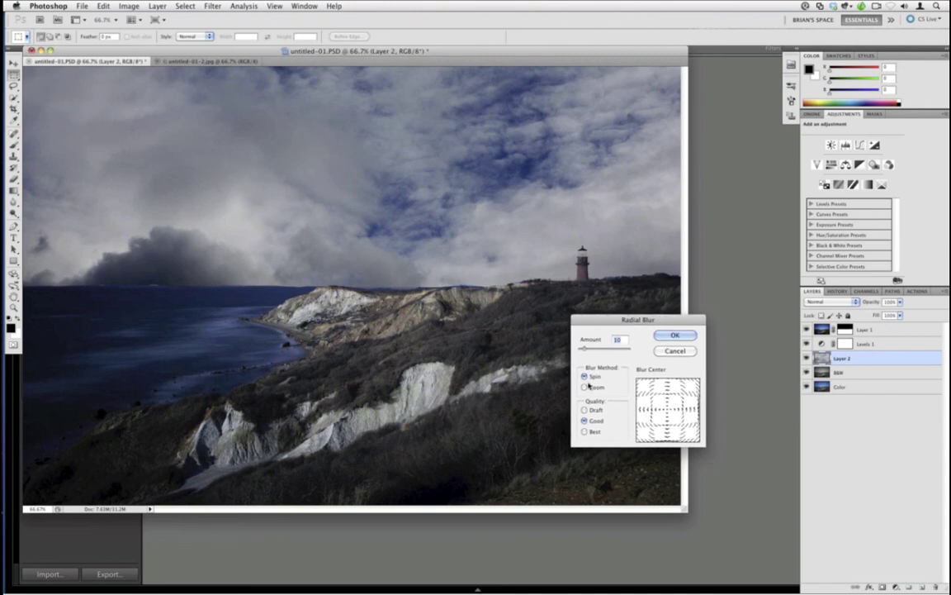
pyautogui.click(584, 388)
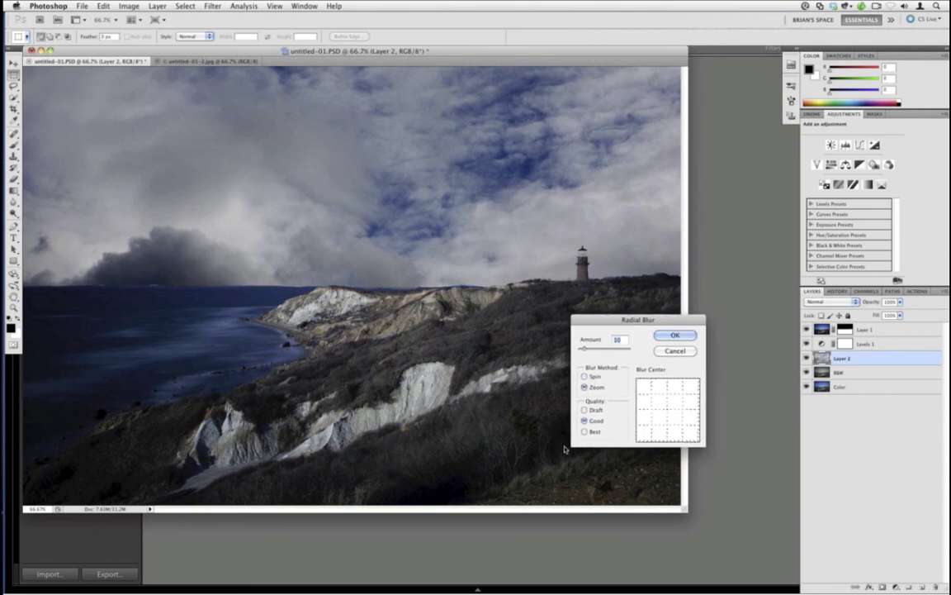
pyautogui.click(585, 431)
pyautogui.moveTo(584, 348); pyautogui.dragTo(588, 348)
pyautogui.moveTo(665, 414); pyautogui.dragTo(684, 385)
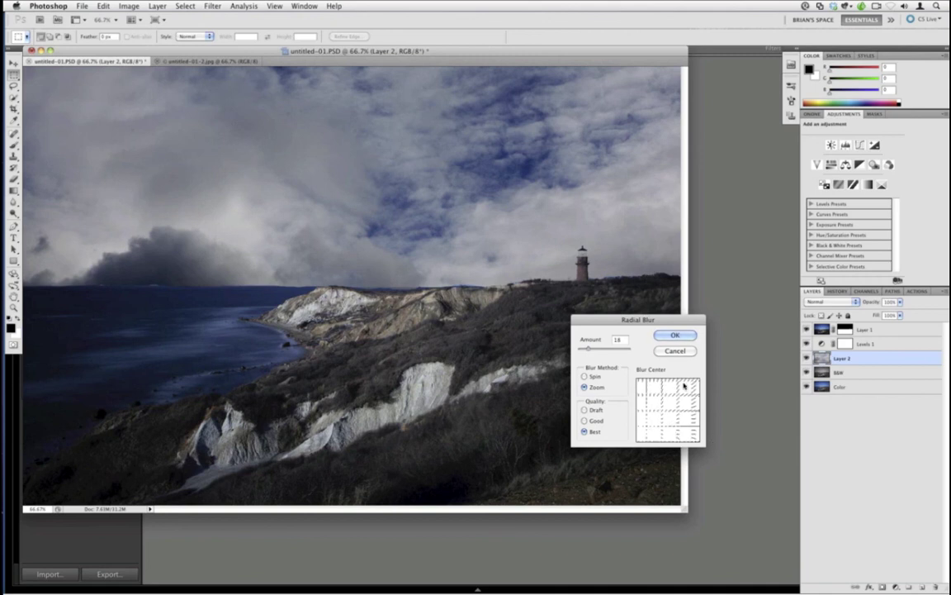
pyautogui.click(674, 336)
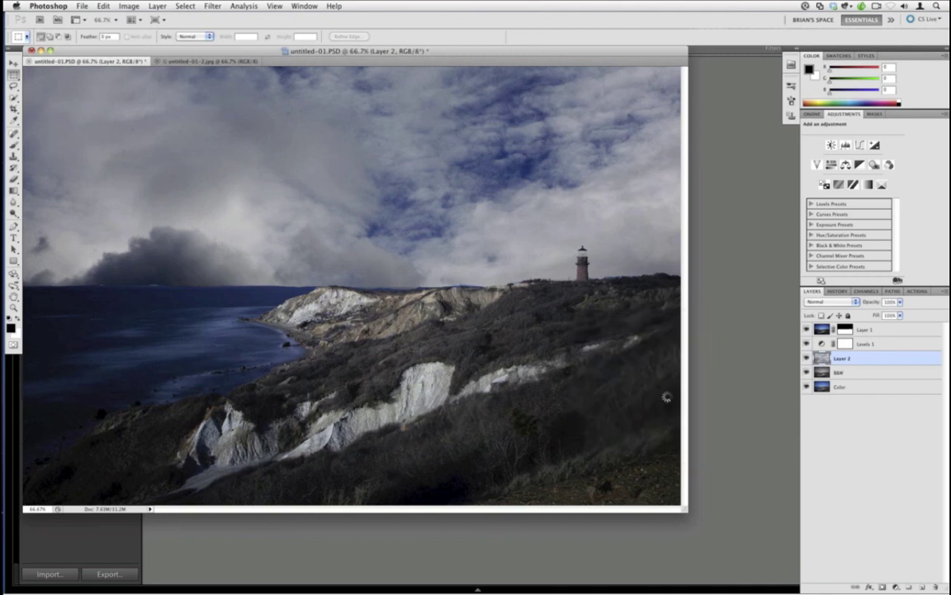
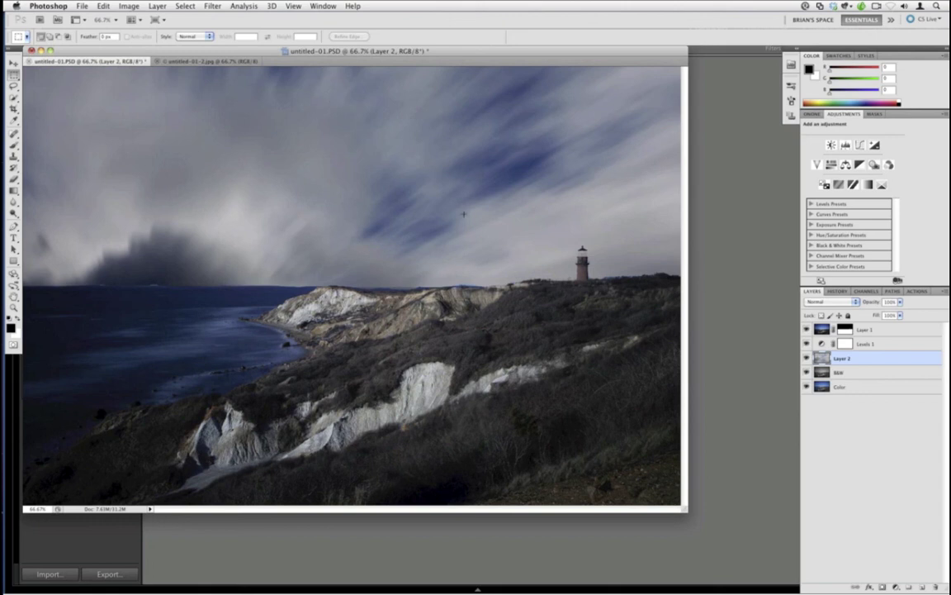
# Step: Undo the previous radial blur in History and reselect Layer 2 in the Layers panel
pyautogui.click(837, 291)
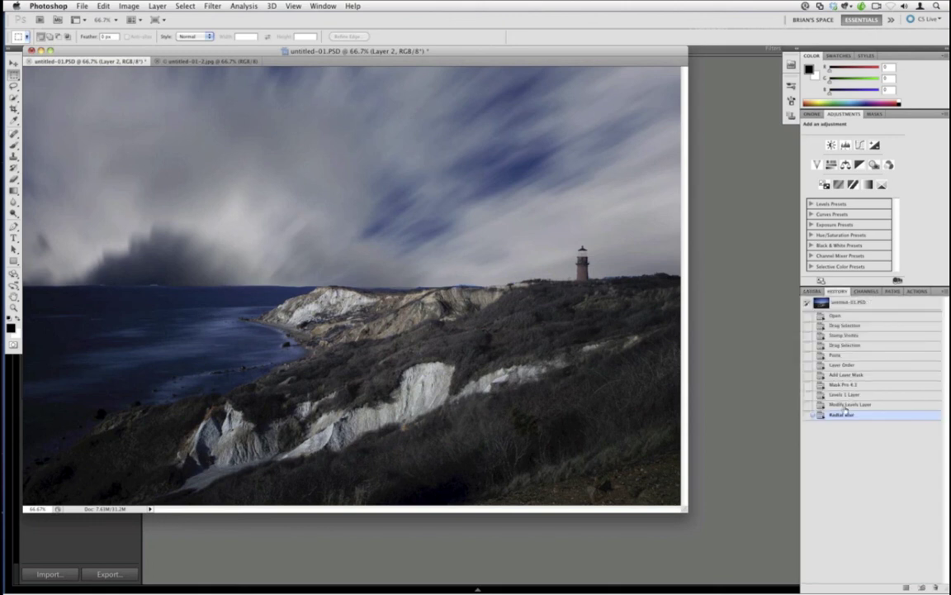
pyautogui.press('super+z')
pyautogui.click(211, 6)
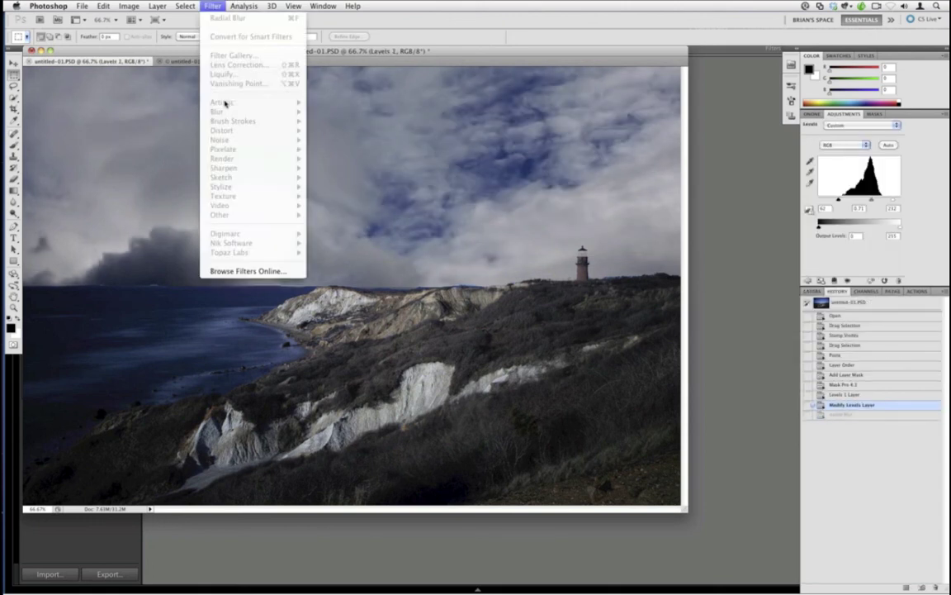
pyautogui.click(733, 317)
pyautogui.click(813, 291)
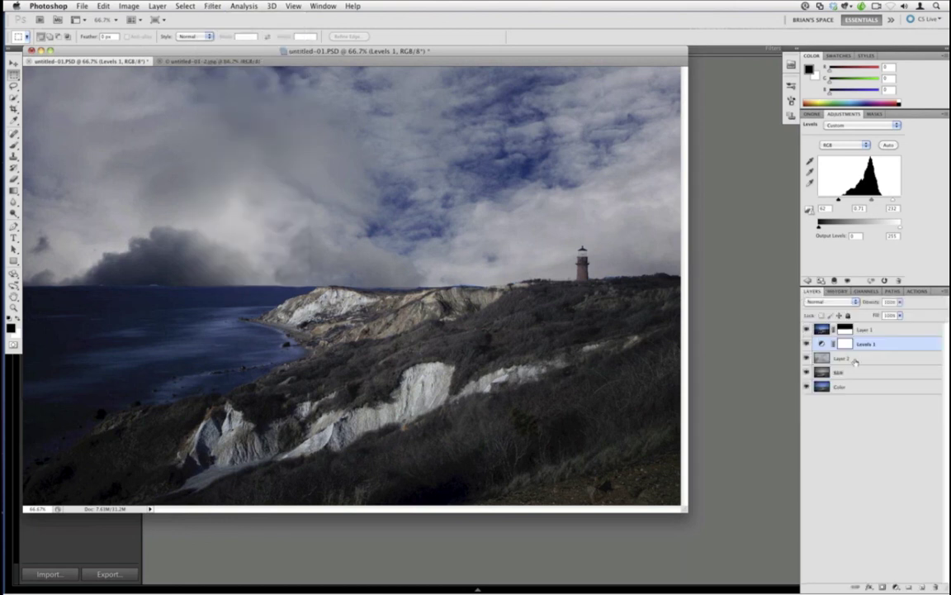
# Step: Reapply Radial Blur to the sky at amount 16, then close without saving
pyautogui.click(212, 6)
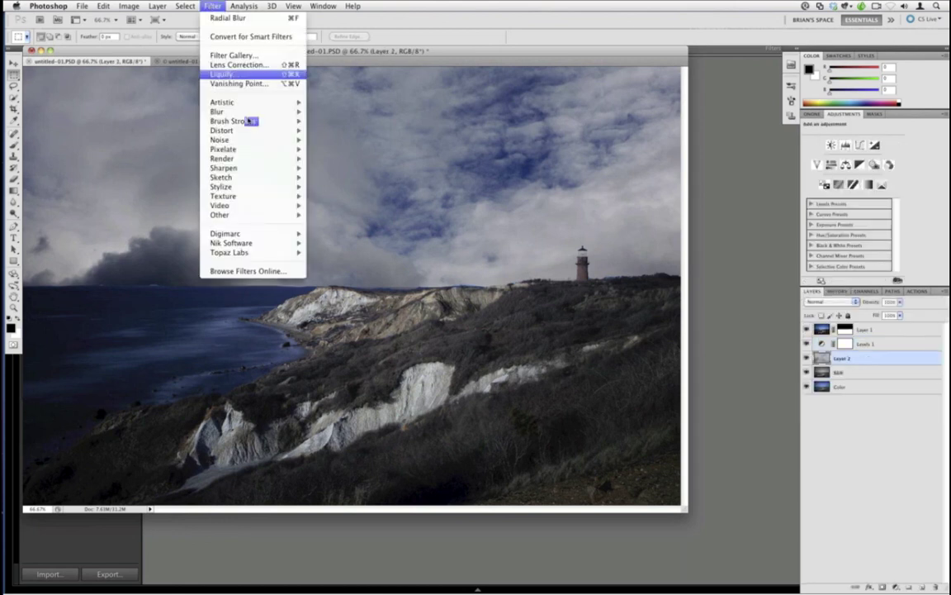
pyautogui.moveTo(259, 111)
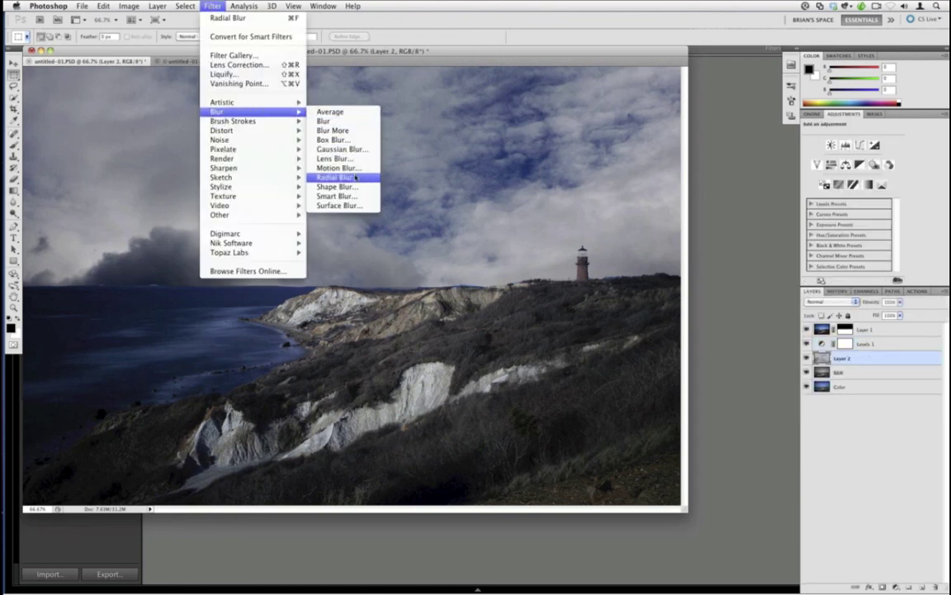
pyautogui.click(326, 178)
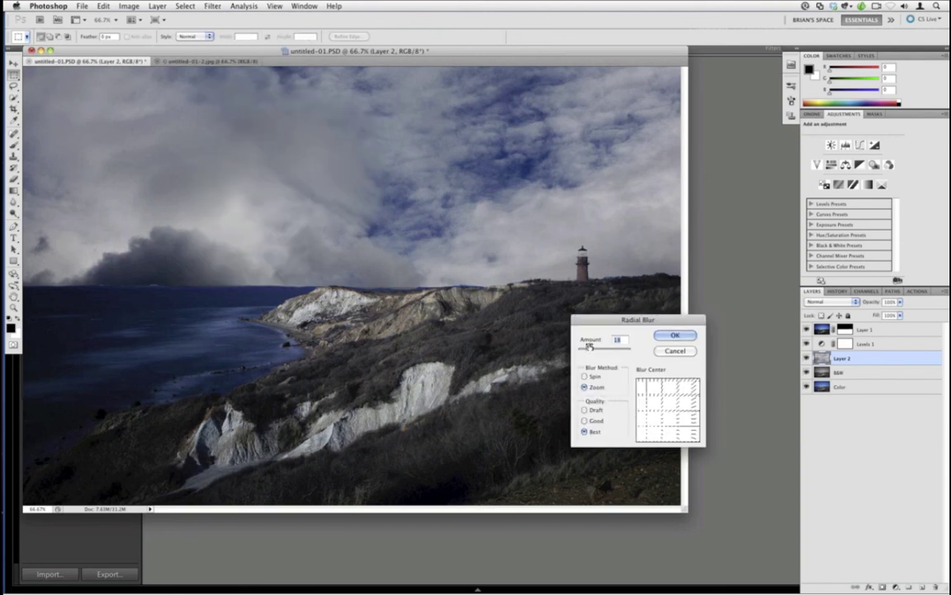
pyautogui.moveTo(590, 347); pyautogui.dragTo(587, 350)
pyautogui.click(675, 334)
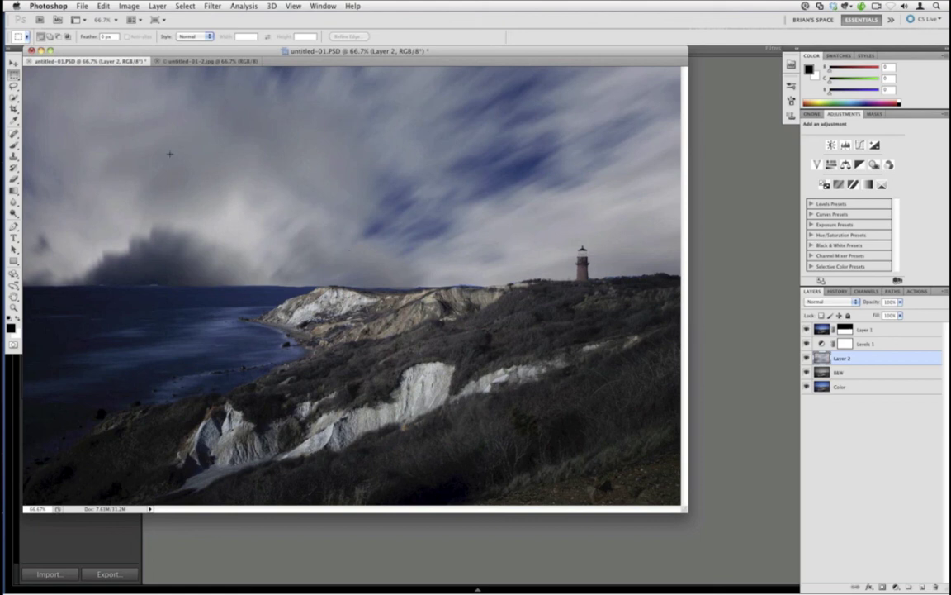
pyautogui.click(32, 51)
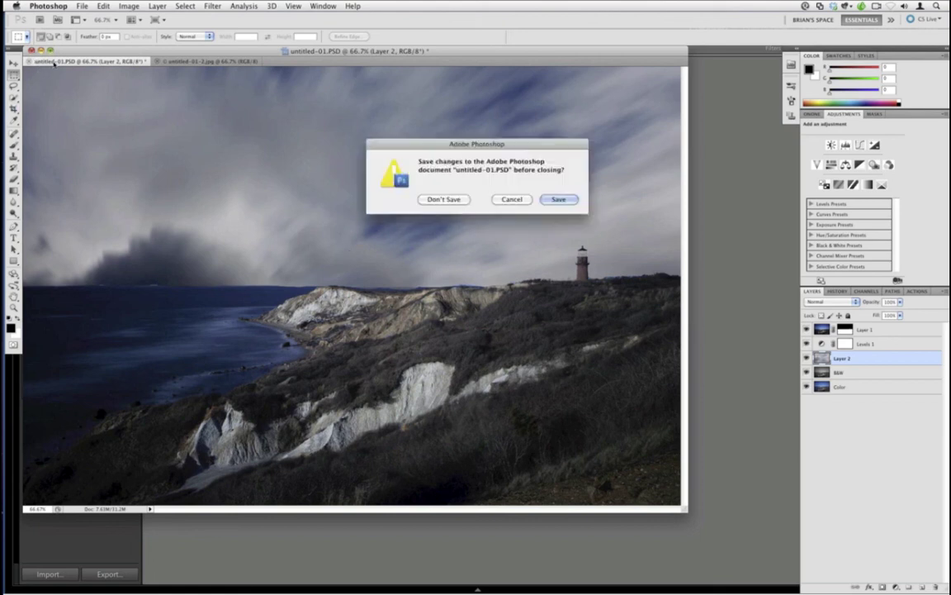
pyautogui.click(458, 202)
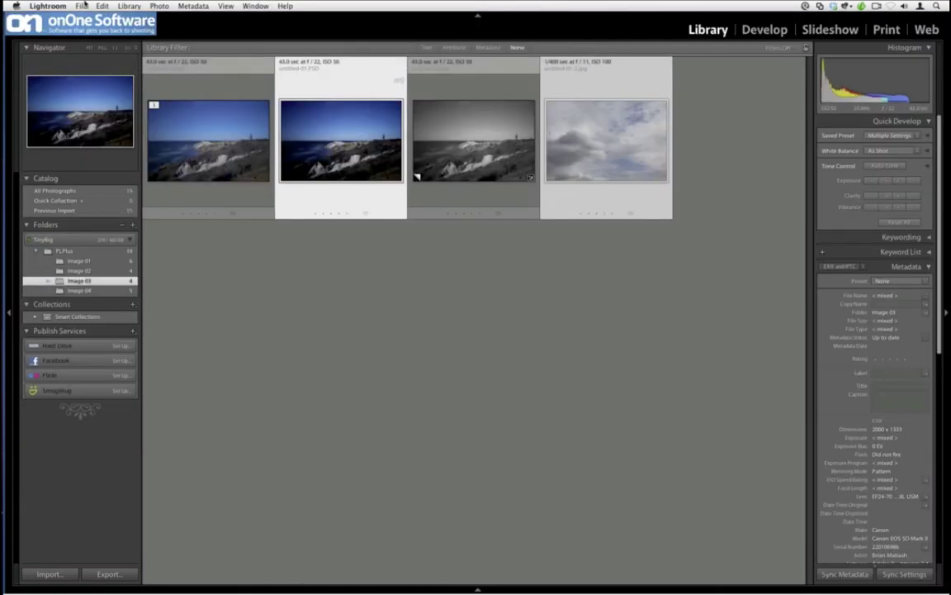
# Step: Open the recent onOne Demo Catalog 4.2011 catalog in Lightroom
pyautogui.click(83, 5)
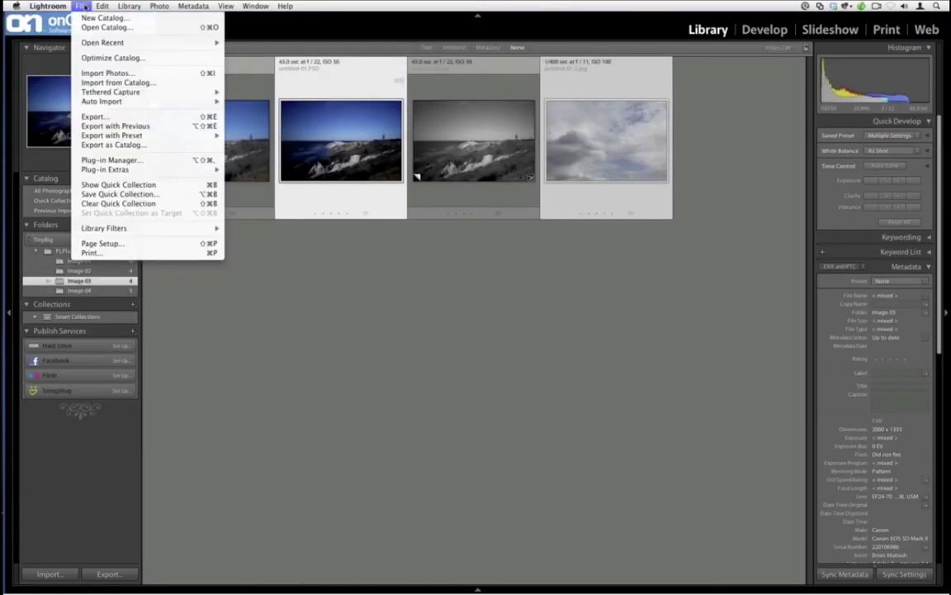
pyautogui.moveTo(96, 43)
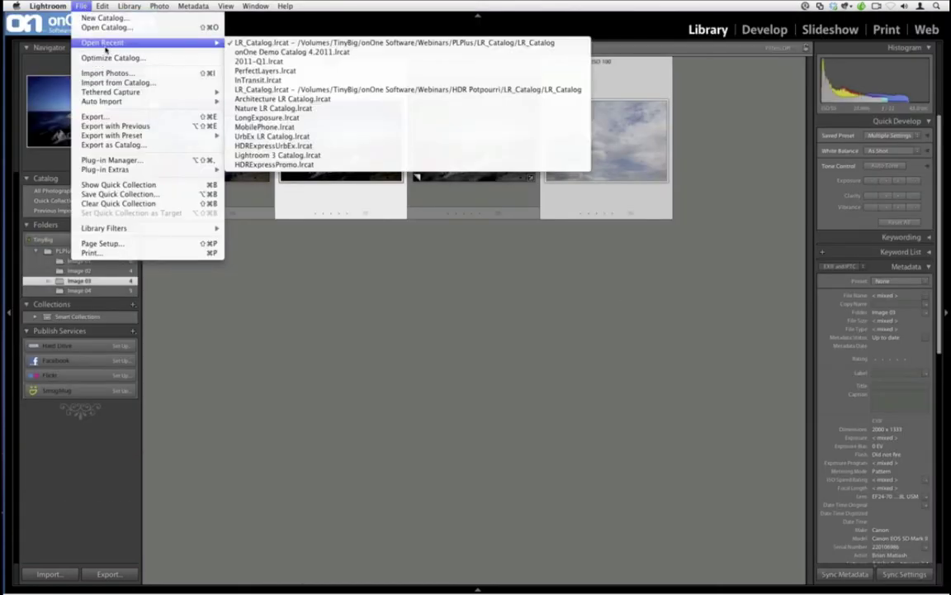
pyautogui.click(241, 52)
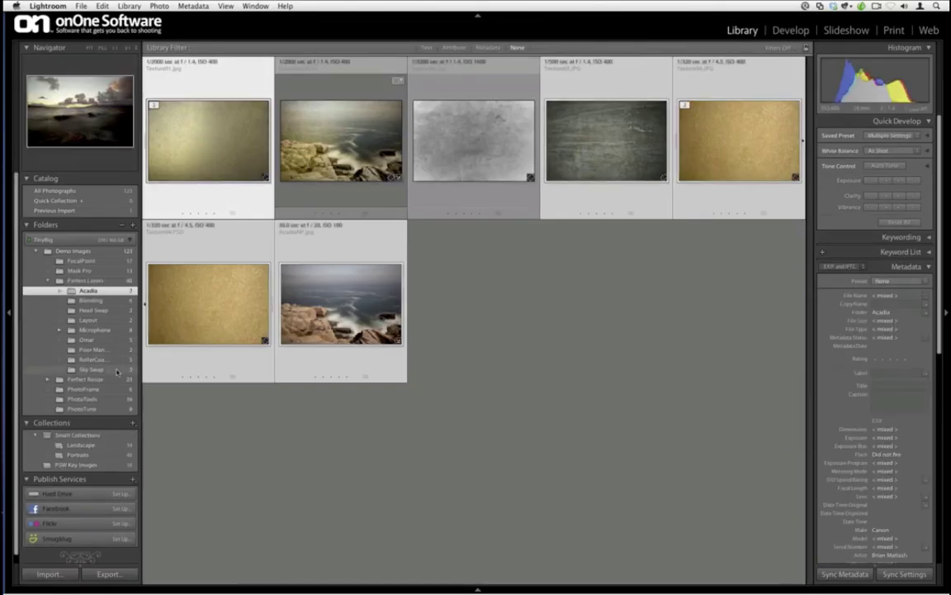
# Step: Reject and remove sky.PSD from the Sky Swap folder, then review the remaining photos
pyautogui.click(118, 370)
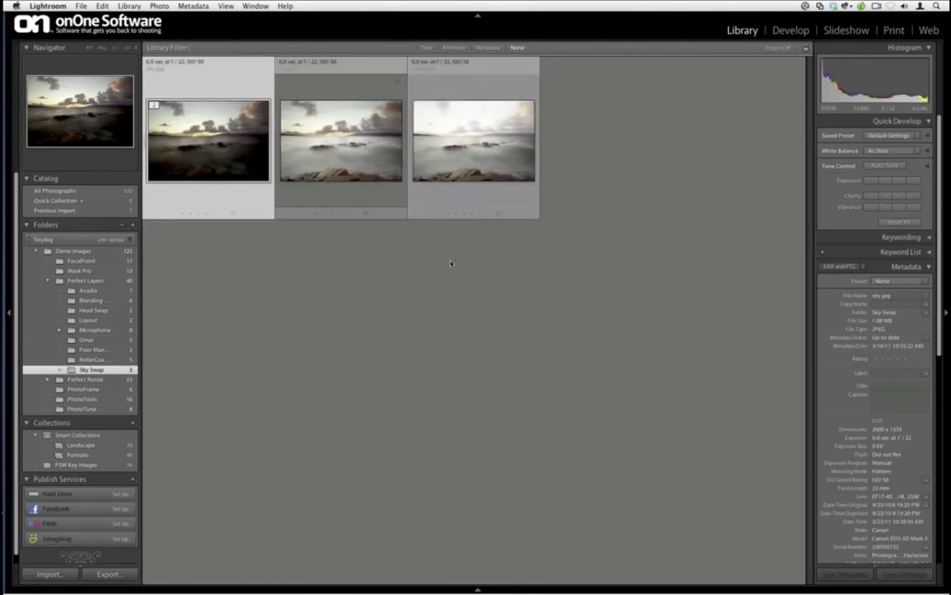
pyautogui.click(373, 161)
pyautogui.press('x')
pyautogui.press('super+BackSpace')
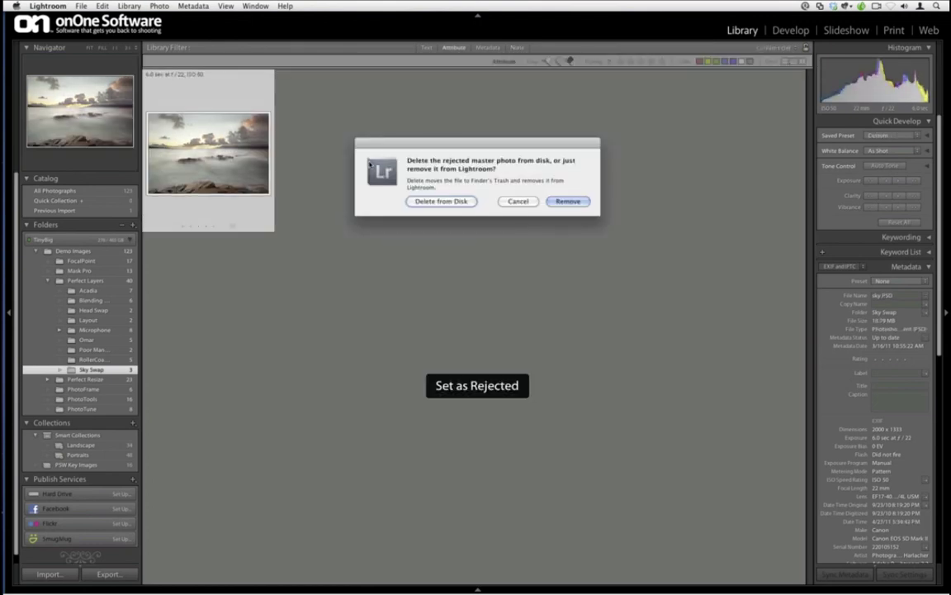
pyautogui.press('Return')
pyautogui.press('super+l')
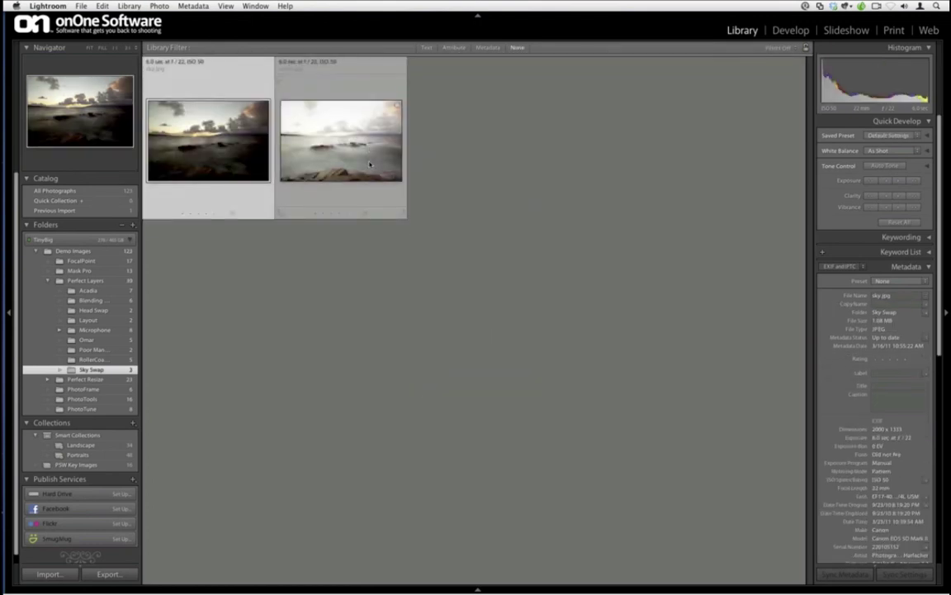
pyautogui.press('e')
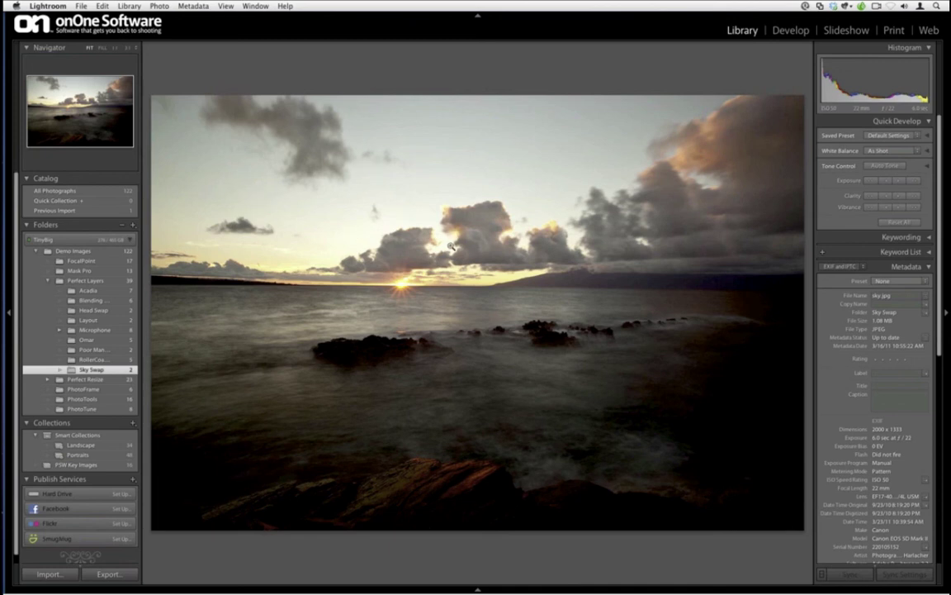
pyautogui.press('Right')
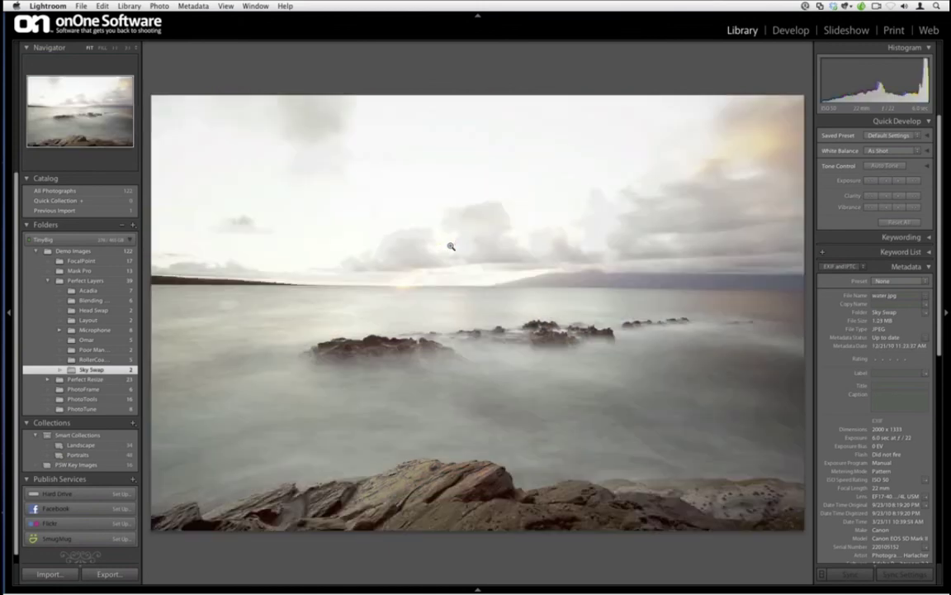
pyautogui.press('g')
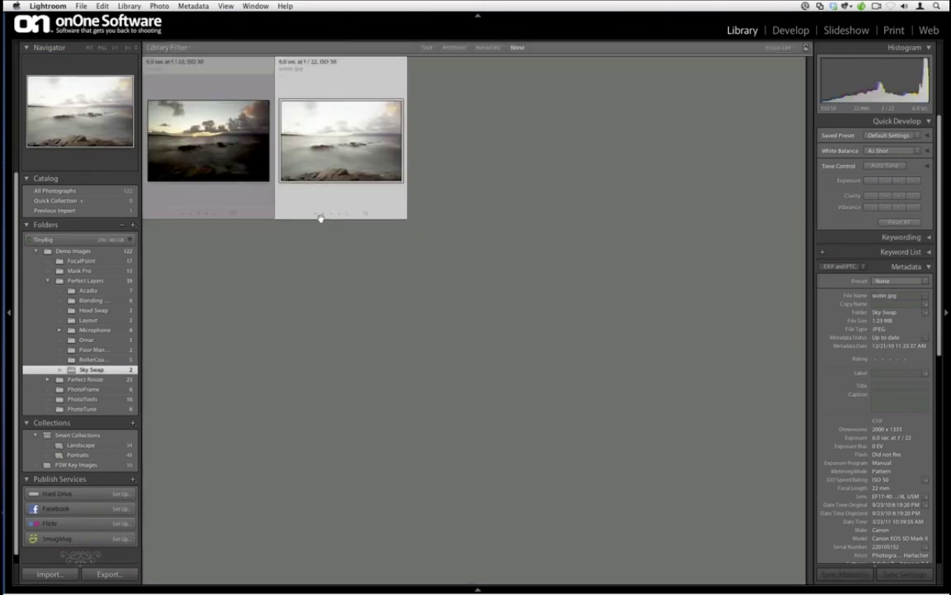
# Step: Send both Sky Swap photos to Perfect Layers via Plug-in Extras
pyautogui.click(81, 6)
pyautogui.moveTo(165, 169)
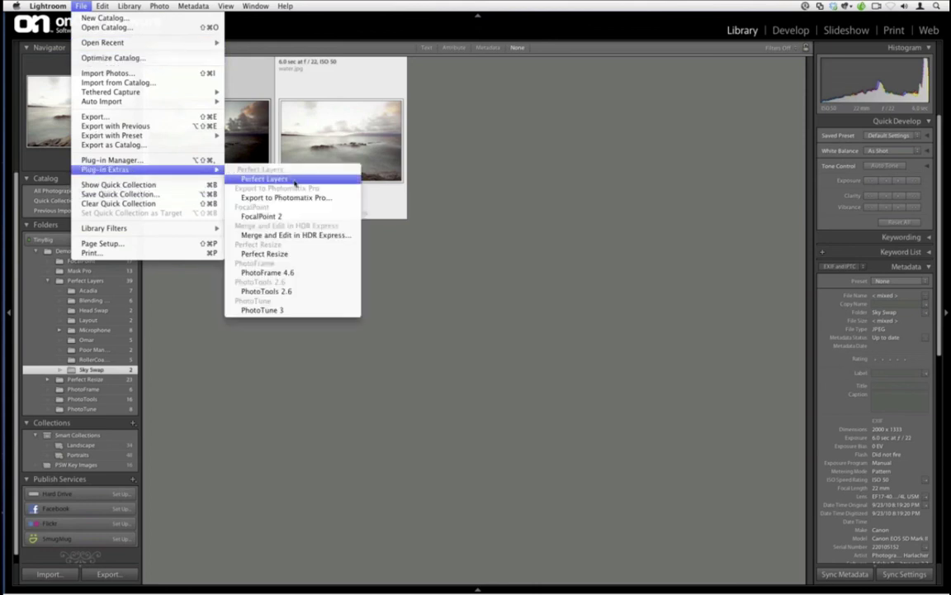
pyautogui.click(295, 180)
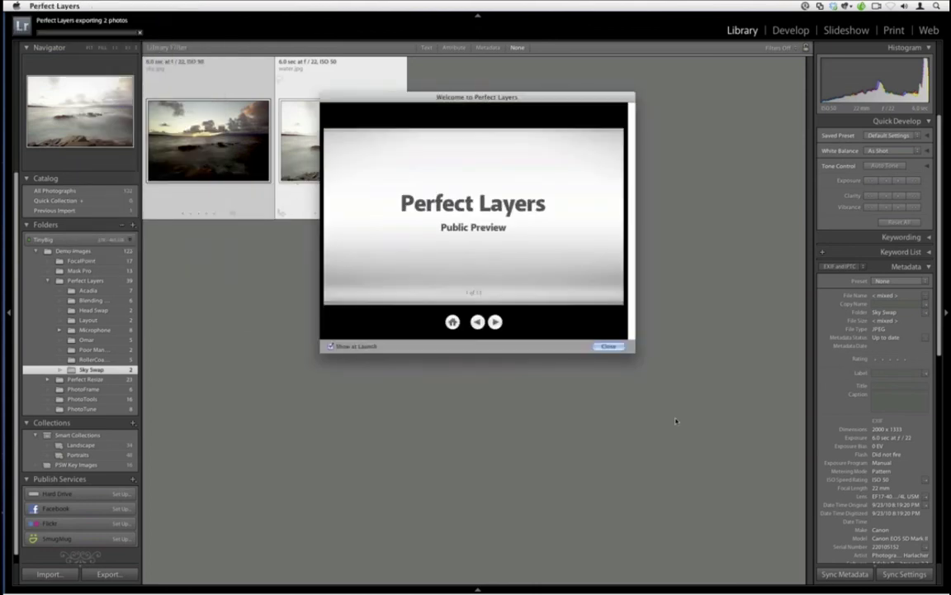
# Step: Set the Masking Brush to size 125, hard edge, full opacity, Paint Out; erase the pale sky
pyautogui.click(608, 346)
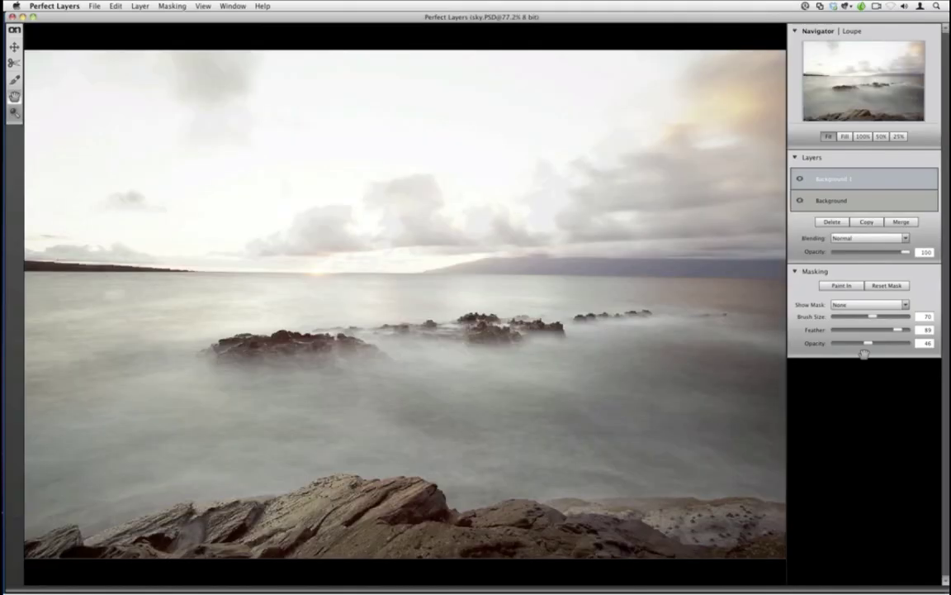
pyautogui.moveTo(867, 345); pyautogui.dragTo(898, 349)
pyautogui.click(14, 79)
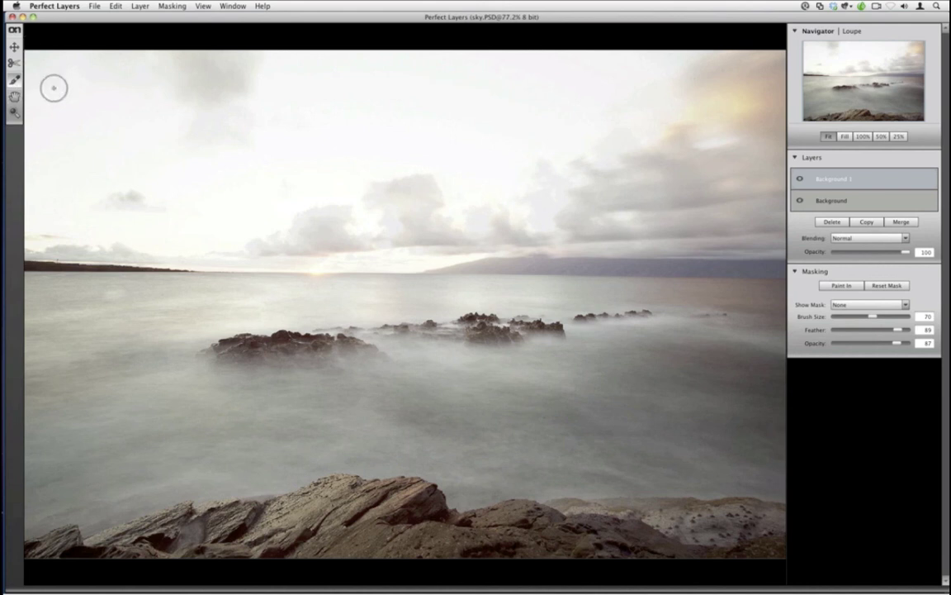
pyautogui.press(']')
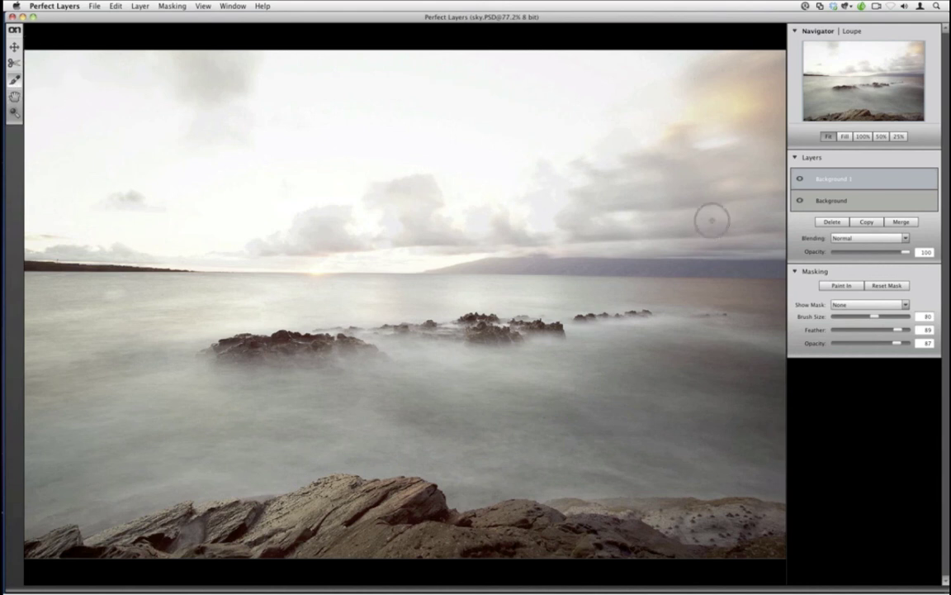
pyautogui.press(']')
pyautogui.press(']')
pyautogui.press(']')
pyautogui.press(']')
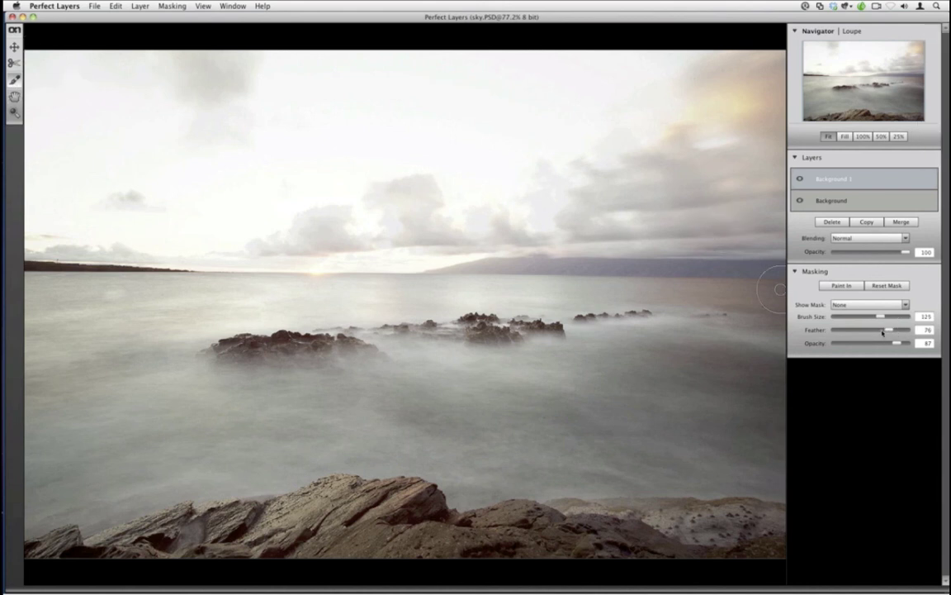
pyautogui.moveTo(901, 332); pyautogui.dragTo(839, 330)
pyautogui.moveTo(901, 346); pyautogui.dragTo(911, 343)
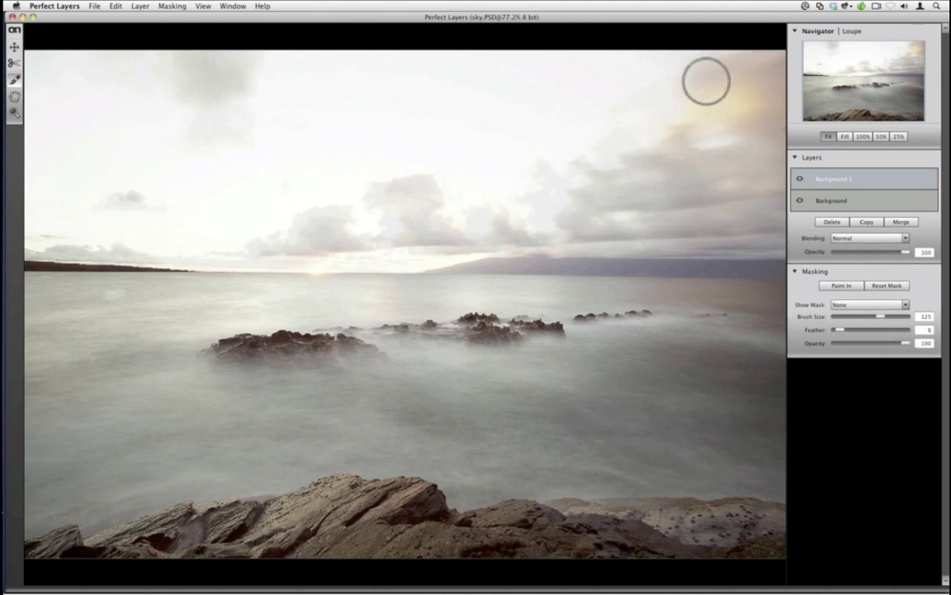
pyautogui.click(830, 287)
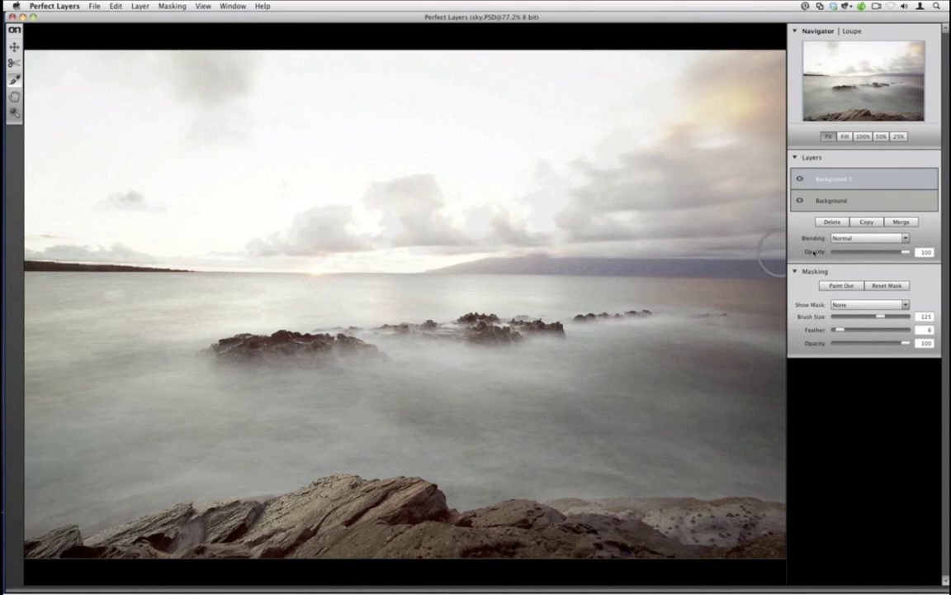
pyautogui.moveTo(768, 81)
pyautogui.mouseDown()
pyautogui.moveTo(676, 58)
pyautogui.moveTo(399, 51)
pyautogui.moveTo(52, 62)
pyautogui.moveTo(104, 91)
pyautogui.moveTo(764, 99)
pyautogui.moveTo(634, 76)
pyautogui.moveTo(575, 82)
pyautogui.moveTo(646, 80)
pyautogui.moveTo(764, 111)
pyautogui.moveTo(777, 148)
pyautogui.moveTo(711, 131)
pyautogui.moveTo(545, 141)
pyautogui.moveTo(319, 125)
pyautogui.moveTo(29, 141)
pyautogui.moveTo(30, 128)
pyautogui.moveTo(31, 173)
pyautogui.moveTo(763, 164)
pyautogui.moveTo(775, 183)
pyautogui.moveTo(767, 201)
pyautogui.moveTo(226, 187)
pyautogui.moveTo(24, 198)
pyautogui.moveTo(33, 218)
pyautogui.moveTo(162, 220)
pyautogui.moveTo(25, 226)
pyautogui.moveTo(34, 228)
pyautogui.moveTo(218, 220)
pyautogui.moveTo(169, 217)
pyautogui.moveTo(368, 235)
pyautogui.moveTo(625, 222)
pyautogui.moveTo(760, 227)
pyautogui.mouseUp()
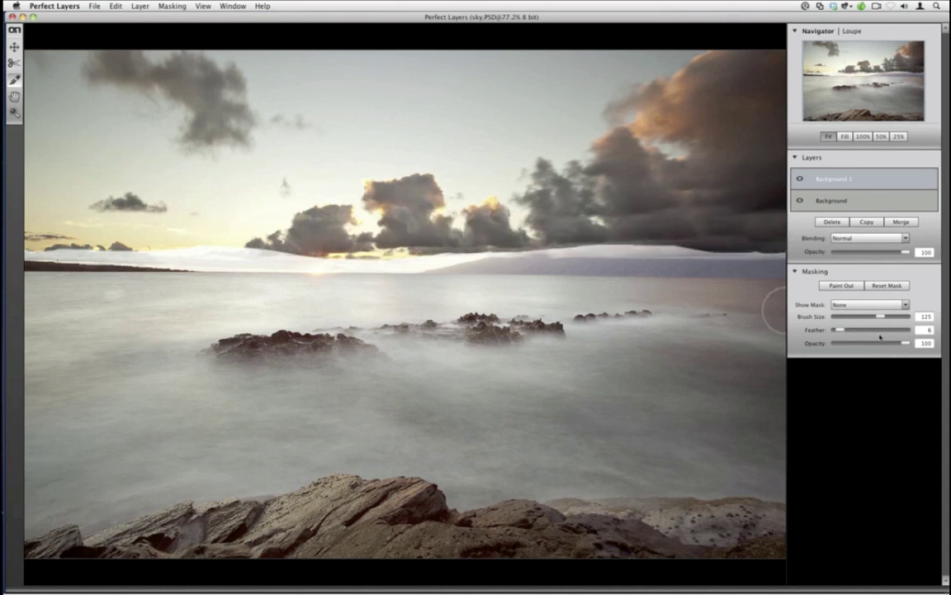
# Step: Soften the brush and blend the sunset clouds along the horizon above the ridge
pyautogui.moveTo(890, 329)
pyautogui.mouseDown()
pyautogui.moveTo(898, 330)
pyautogui.moveTo(858, 345)
pyautogui.mouseUp()
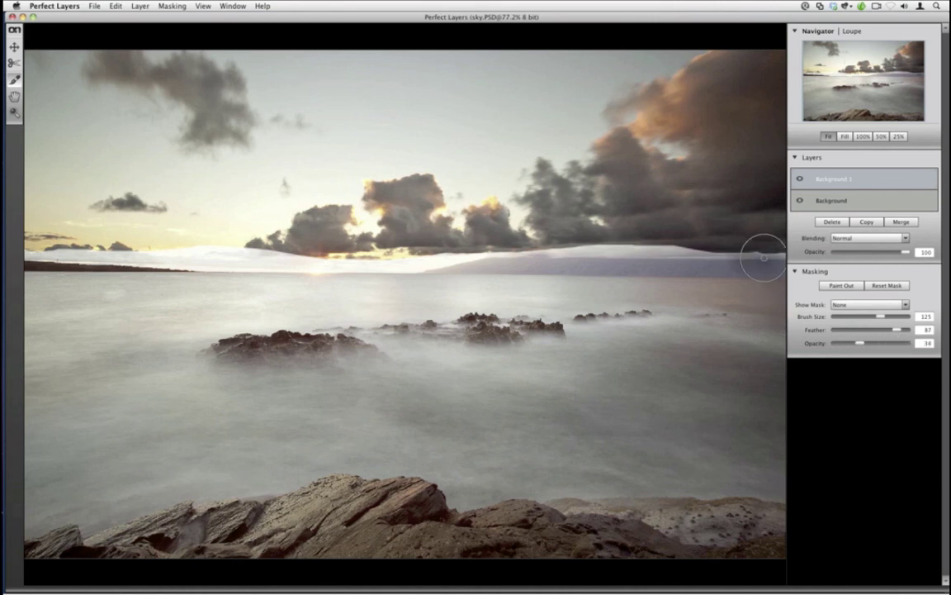
pyautogui.moveTo(746, 259)
pyautogui.mouseDown()
pyautogui.moveTo(693, 253)
pyautogui.moveTo(764, 250)
pyautogui.moveTo(599, 246)
pyautogui.moveTo(770, 254)
pyautogui.moveTo(518, 247)
pyautogui.moveTo(646, 260)
pyautogui.moveTo(407, 246)
pyautogui.moveTo(512, 247)
pyautogui.moveTo(44, 244)
pyautogui.moveTo(287, 262)
pyautogui.moveTo(254, 250)
pyautogui.moveTo(173, 258)
pyautogui.moveTo(37, 244)
pyautogui.moveTo(131, 230)
pyautogui.moveTo(119, 238)
pyautogui.moveTo(113, 226)
pyautogui.moveTo(77, 269)
pyautogui.mouseUp()
pyautogui.press('[')
pyautogui.press('[')
pyautogui.press('[')
pyautogui.press('[')
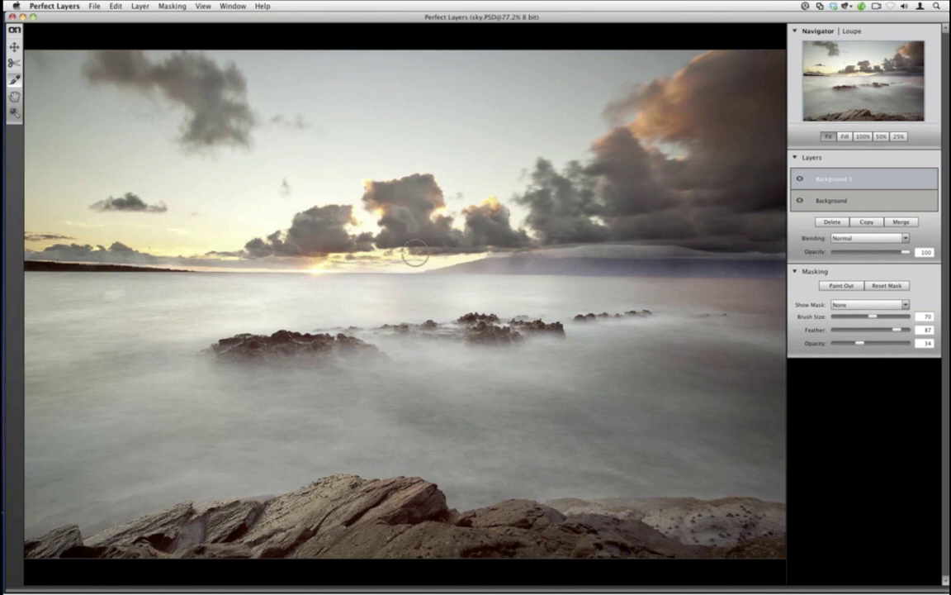
pyautogui.moveTo(390, 252)
pyautogui.mouseDown()
pyautogui.moveTo(537, 248)
pyautogui.moveTo(599, 262)
pyautogui.mouseUp()
pyautogui.press('super+z')
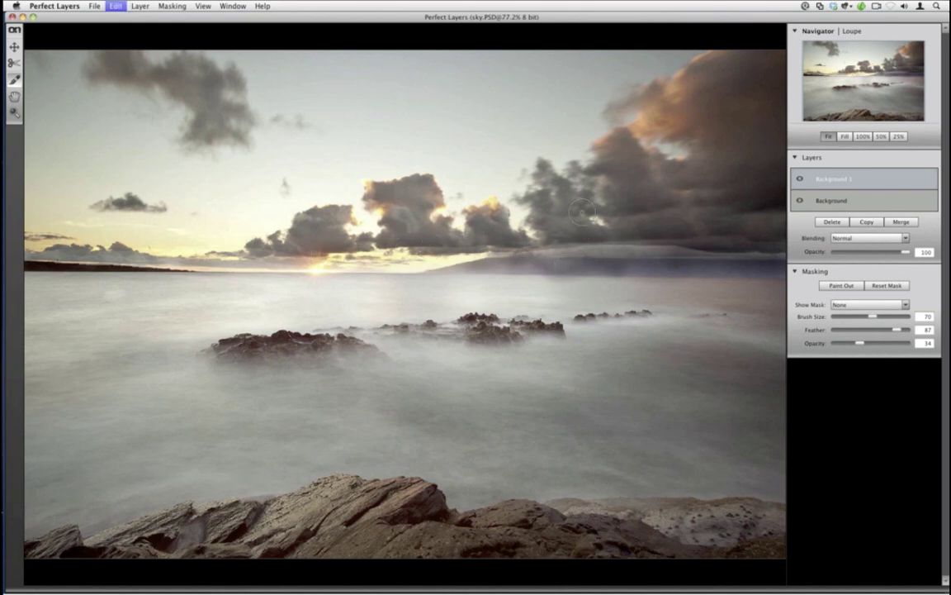
pyautogui.press('super+shift+z')
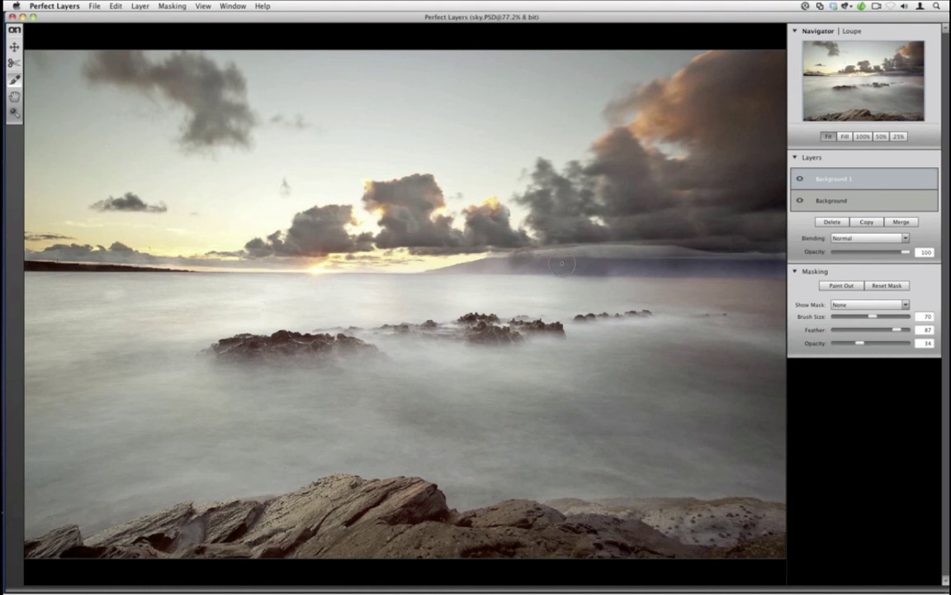
pyautogui.press('super+z')
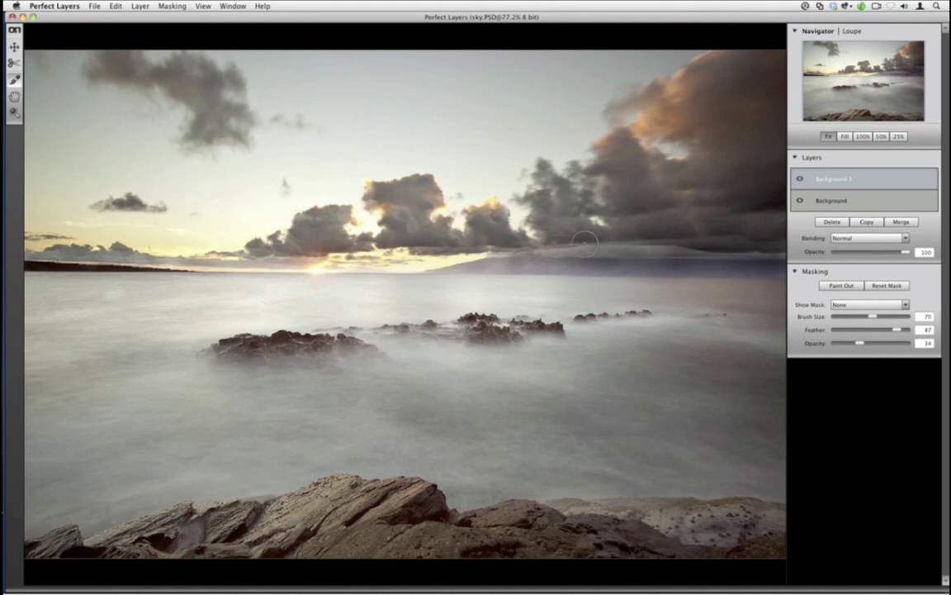
pyautogui.moveTo(602, 248)
pyautogui.mouseDown()
pyautogui.moveTo(543, 245)
pyautogui.moveTo(676, 253)
pyautogui.mouseUp()
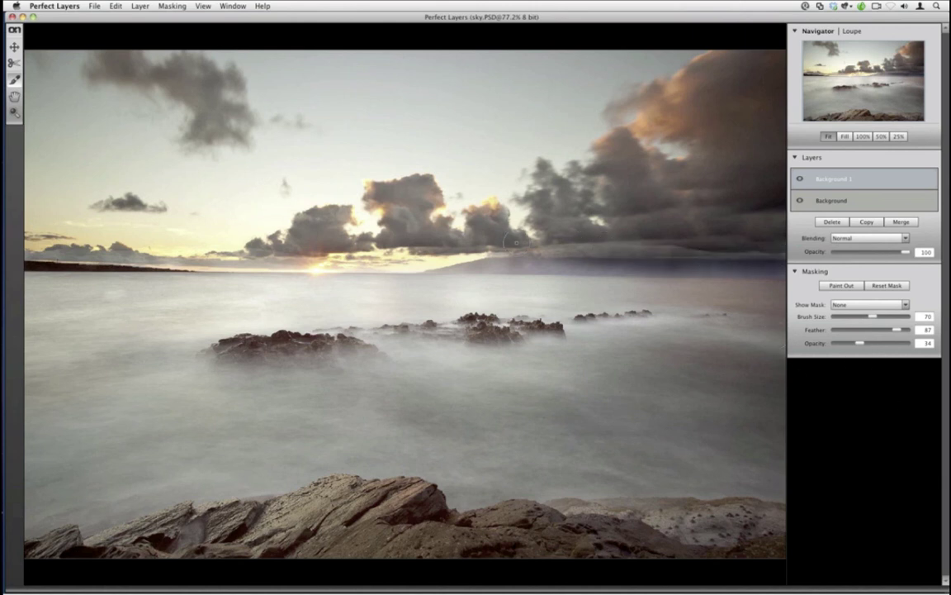
pyautogui.moveTo(513, 240)
pyautogui.mouseDown()
pyautogui.moveTo(400, 237)
pyautogui.moveTo(408, 253)
pyautogui.moveTo(477, 216)
pyautogui.moveTo(616, 247)
pyautogui.mouseUp()
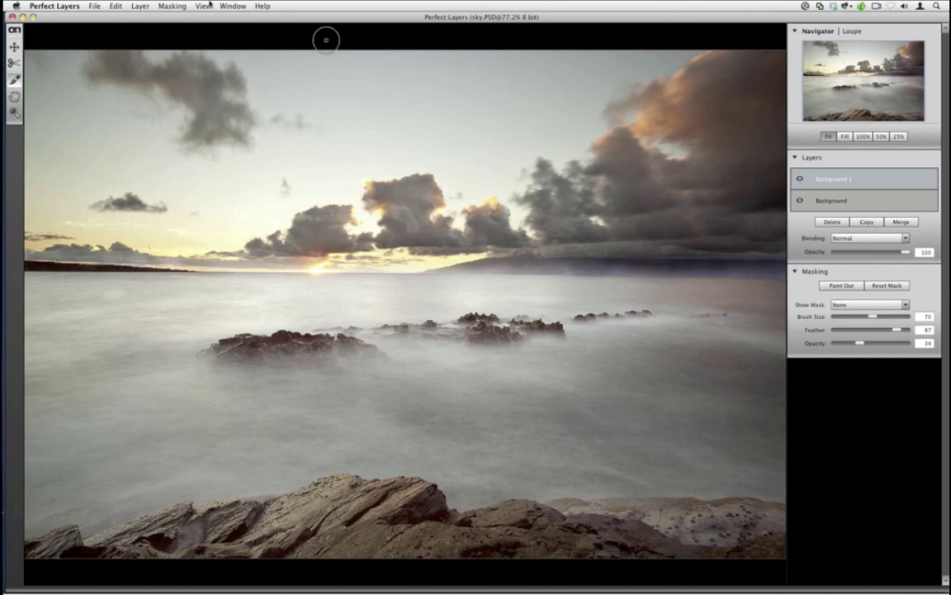
# Step: Save the Perfect Layers composite and view sky.PSD on its own in Lightroom
pyautogui.click(96, 6)
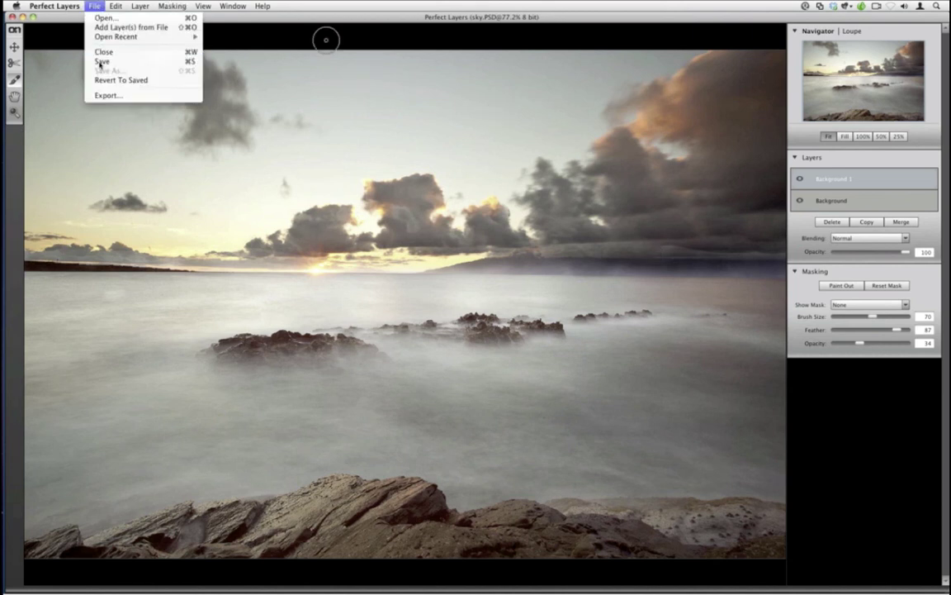
pyautogui.click(101, 63)
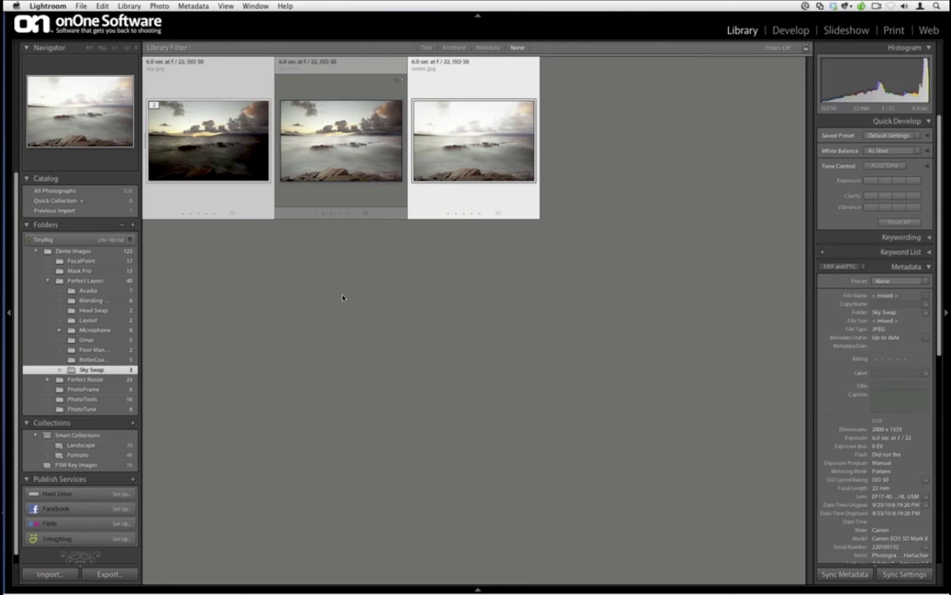
pyautogui.click(330, 161)
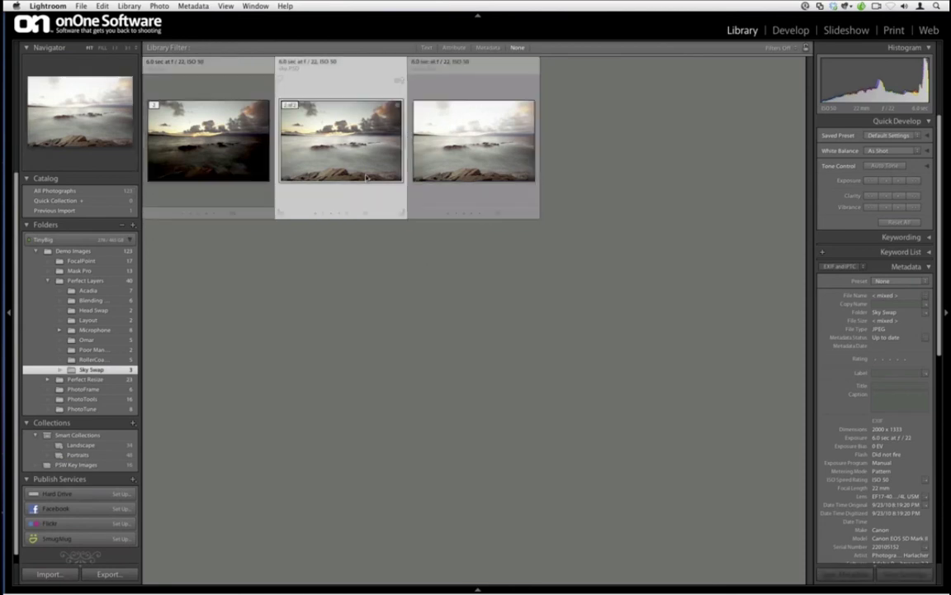
pyautogui.doubleClick(331, 161)
# Step: Edit the original sky.PSD in Adobe Photoshop CS5
pyautogui.click(152, 6)
pyautogui.moveTo(165, 94)
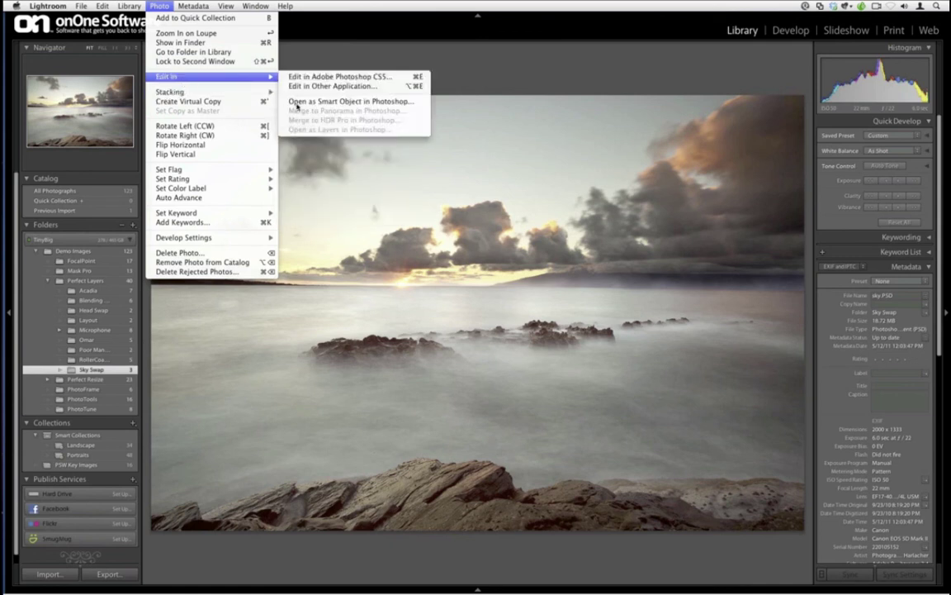
pyautogui.click(318, 76)
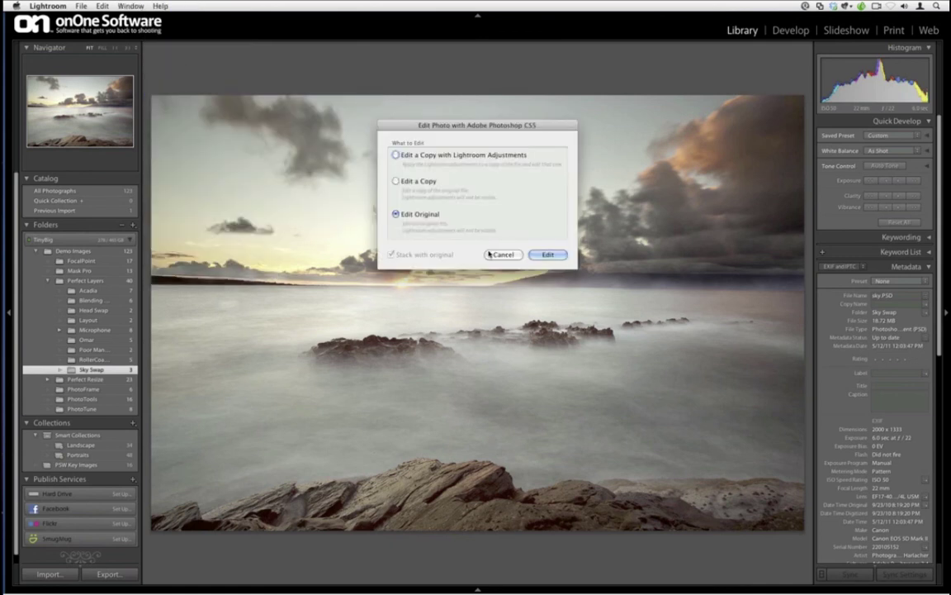
pyautogui.click(533, 253)
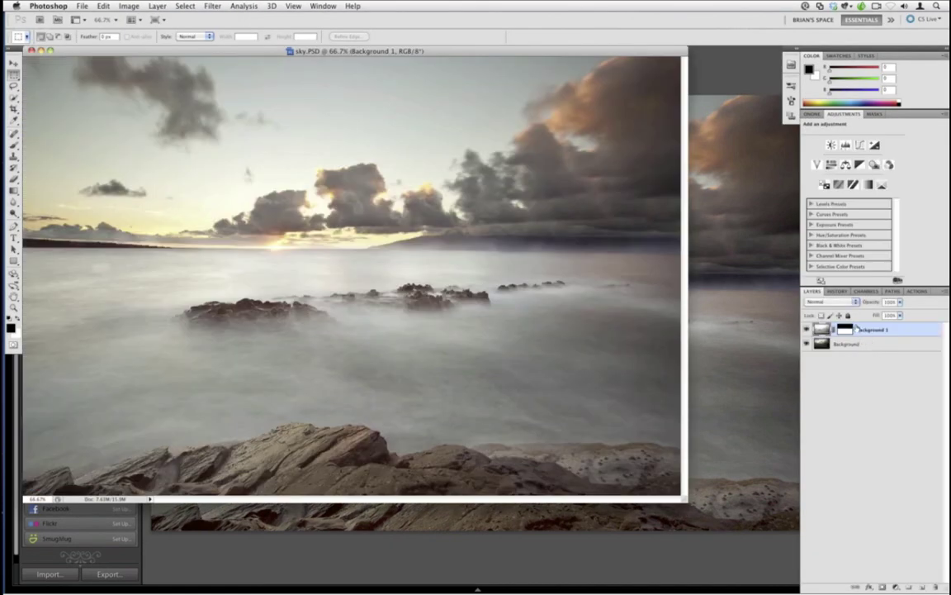
# Step: Stamp all visible layers into a new Layer 1 with Option + Merge Visible, then switch applications
pyautogui.click(165, 6)
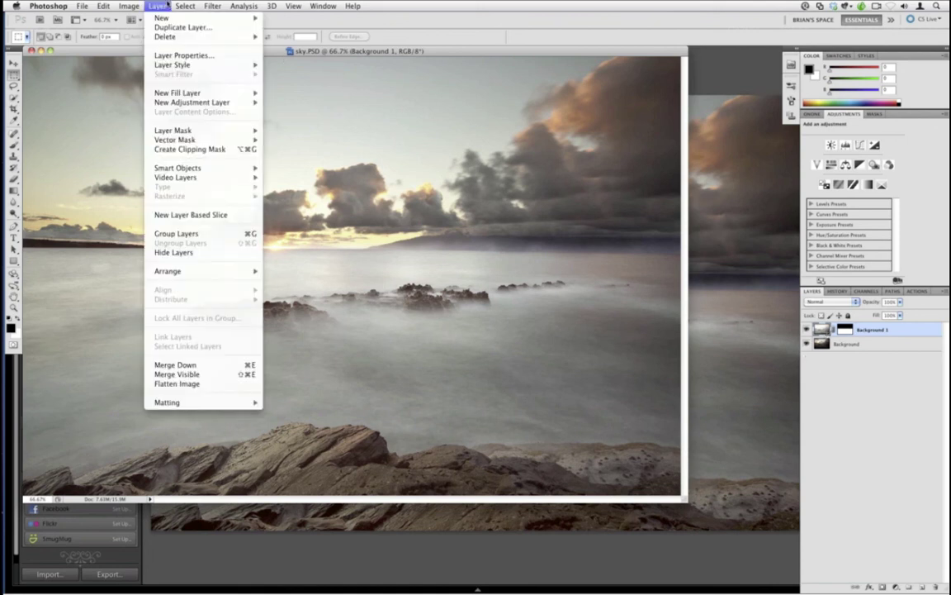
pyautogui.keyDown('alt'); pyautogui.click(215, 376); pyautogui.keyUp('alt')
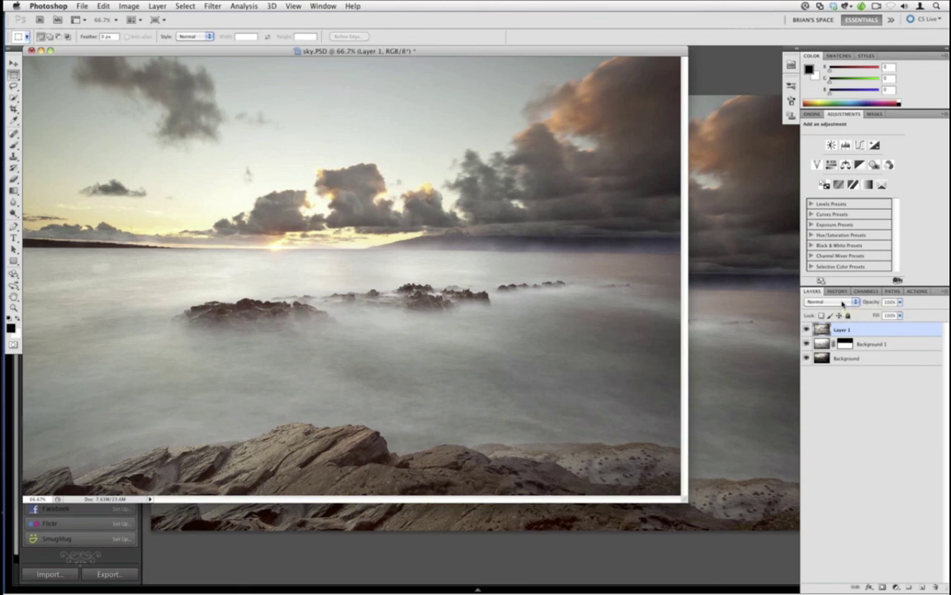
pyautogui.press('super+Tab')
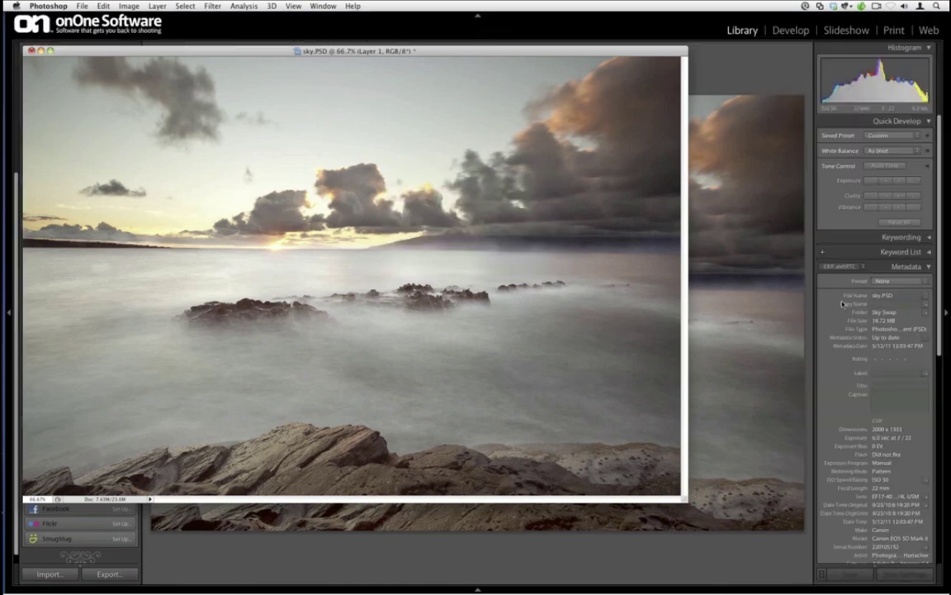
# Step: In TextEdit, type 'MAC:' and 'Command + Option + Shift + E' on the next line
pyautogui.press('super+Tab')
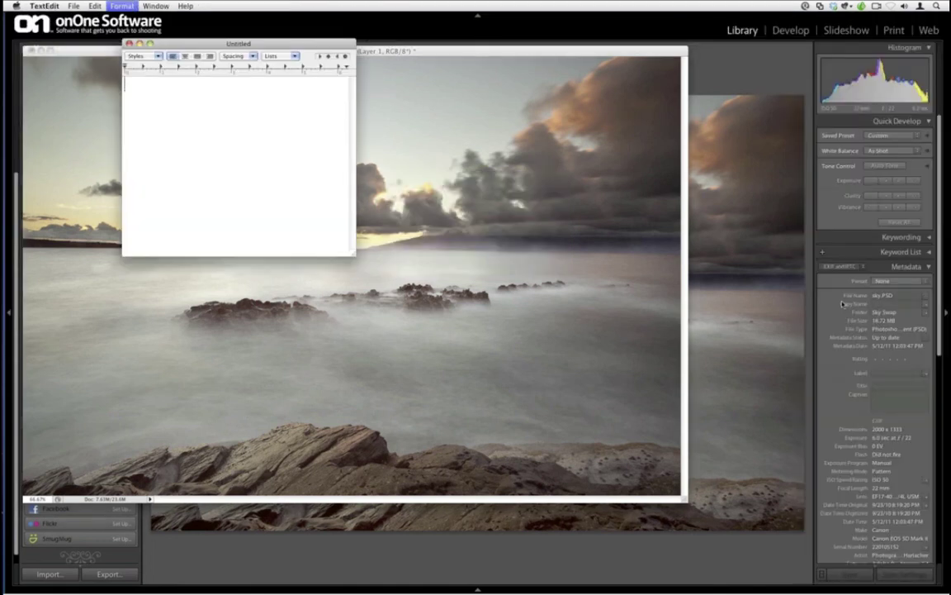
pyautogui.write('MA')
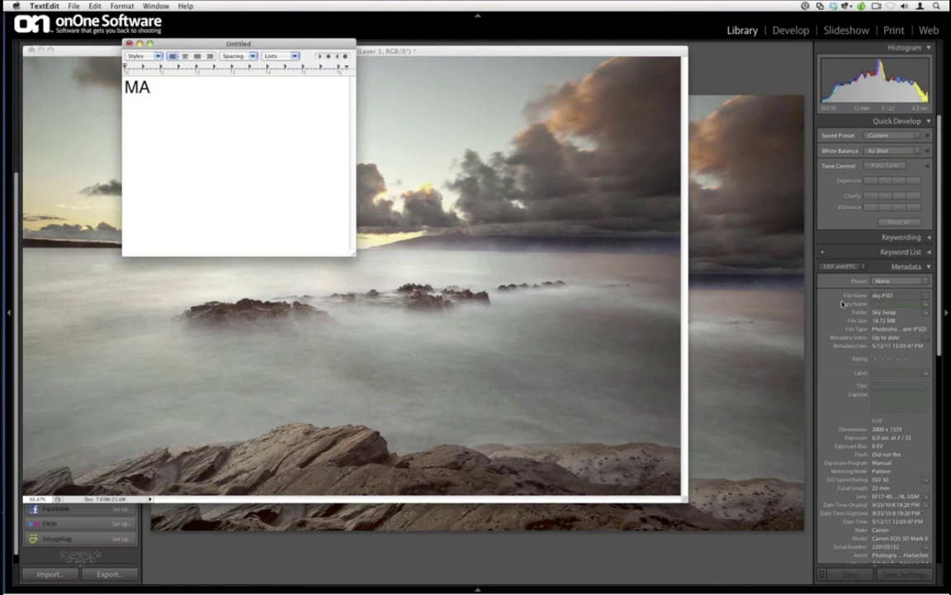
pyautogui.write('C:')
pyautogui.press('Return')
pyautogui.write('Co')
pyautogui.press('BackSpace')
pyautogui.press('BackSpace')
pyautogui.write('M')
pyautogui.press('BackSpace')
pyautogui.write('Command ')
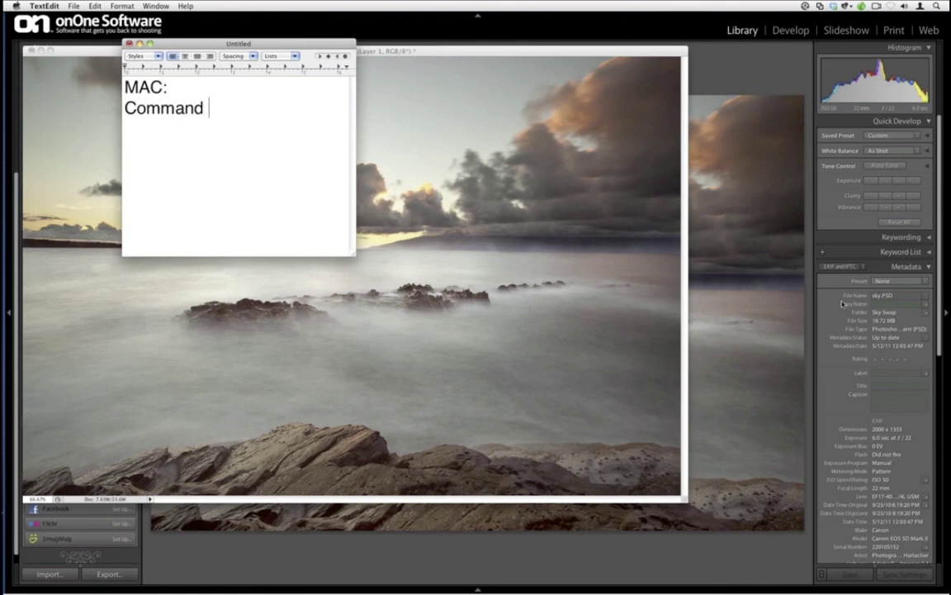
pyautogui.write('+ Option + SH')
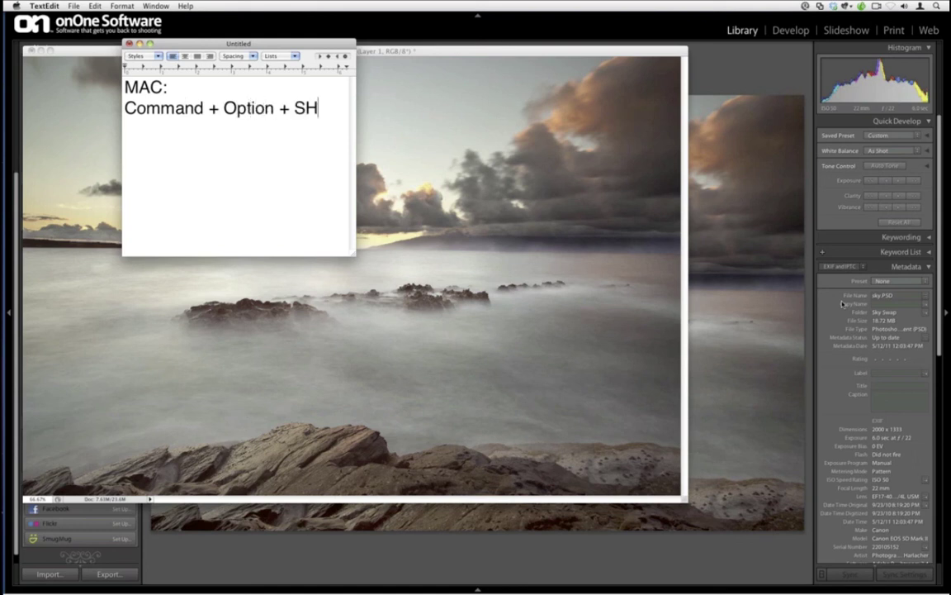
pyautogui.press('BackSpace')
pyautogui.write('hift + E')
pyautogui.moveTo(353, 253); pyautogui.dragTo(552, 278)
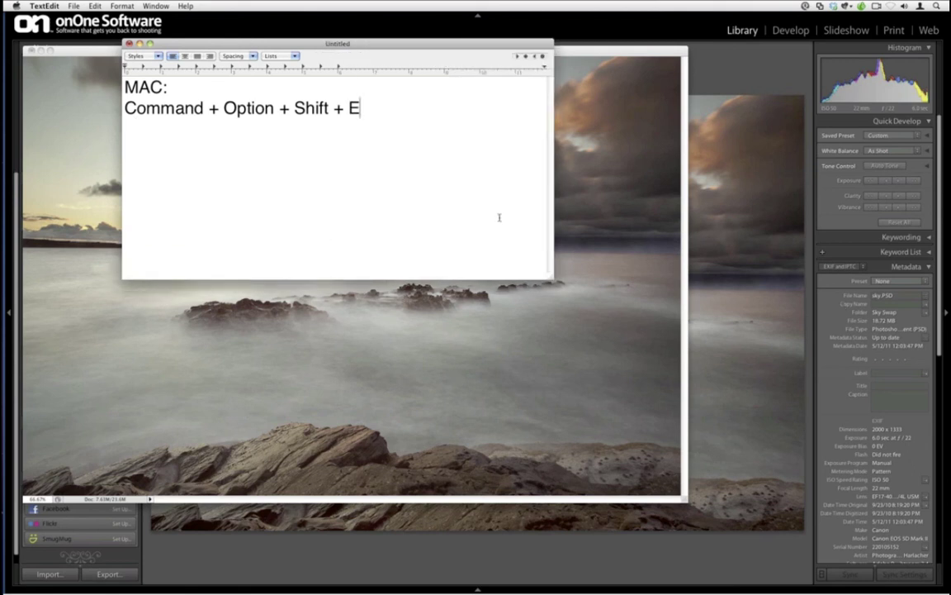
# Step: Add 'PC Control + Alt + Shift + E', then make the shortcut text bold and larger
pyautogui.press('Return')
pyautogui.press('Return')
pyautogui.write('PC ')
pyautogui.write('Control')
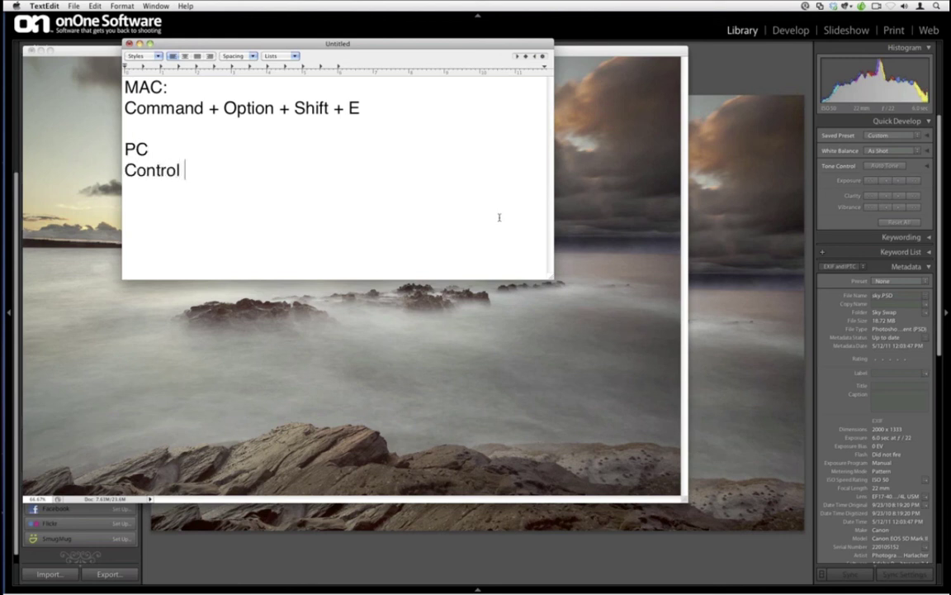
pyautogui.write(' + Alt + Shift + E')
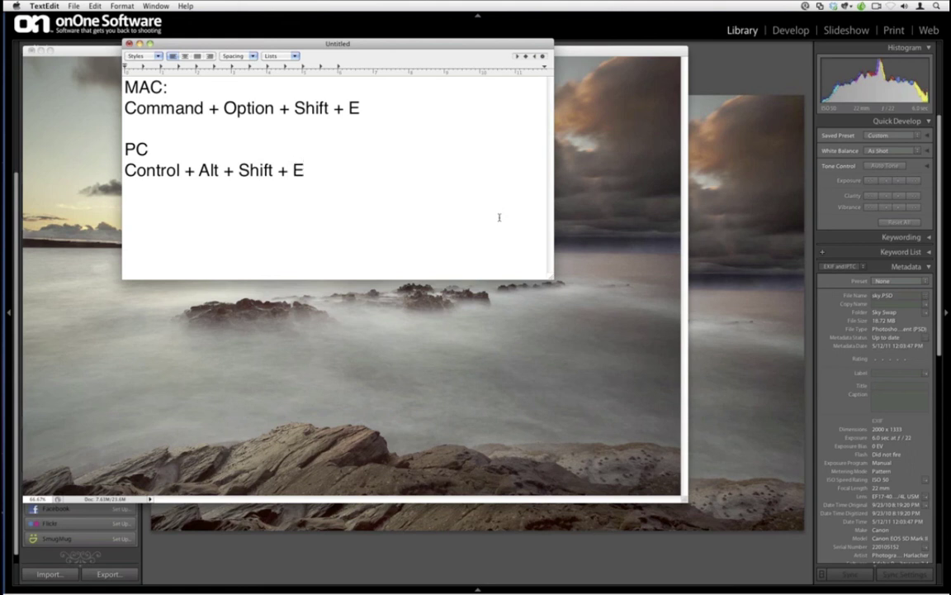
pyautogui.hotkey('shift', 'Up')
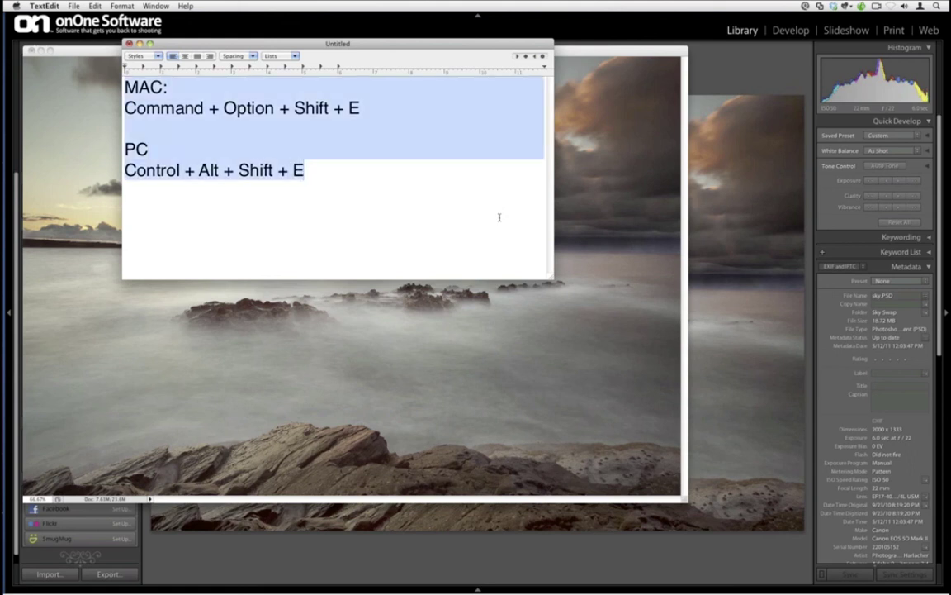
pyautogui.press('super+b')
pyautogui.write('+')
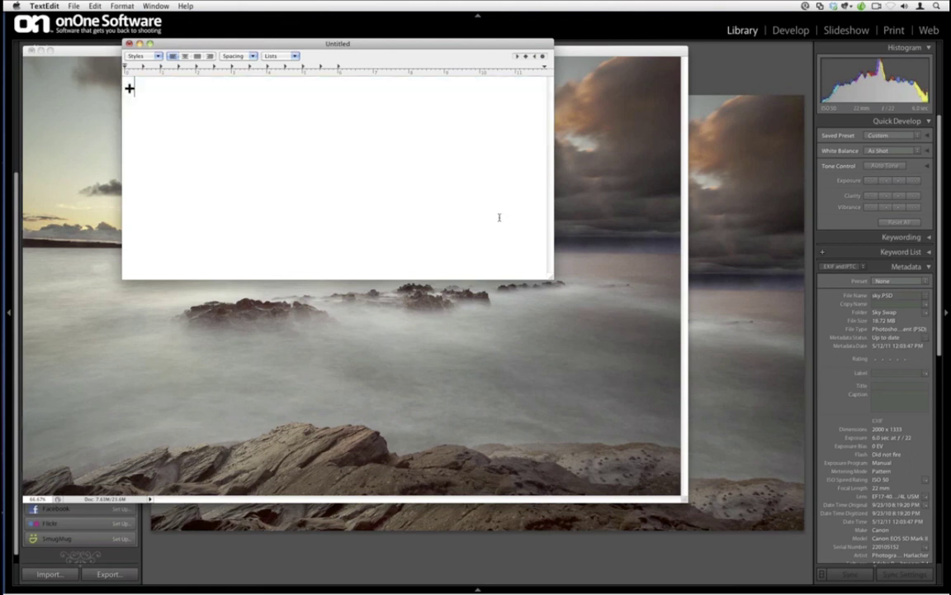
pyautogui.write('+')
pyautogui.press('super+z')
pyautogui.press('super+plus')
pyautogui.press('super+plus')
pyautogui.press('super+plus')
pyautogui.press('super+plus')
pyautogui.press('super+plus')
pyautogui.press('super+plus')
pyautogui.press('super+plus')
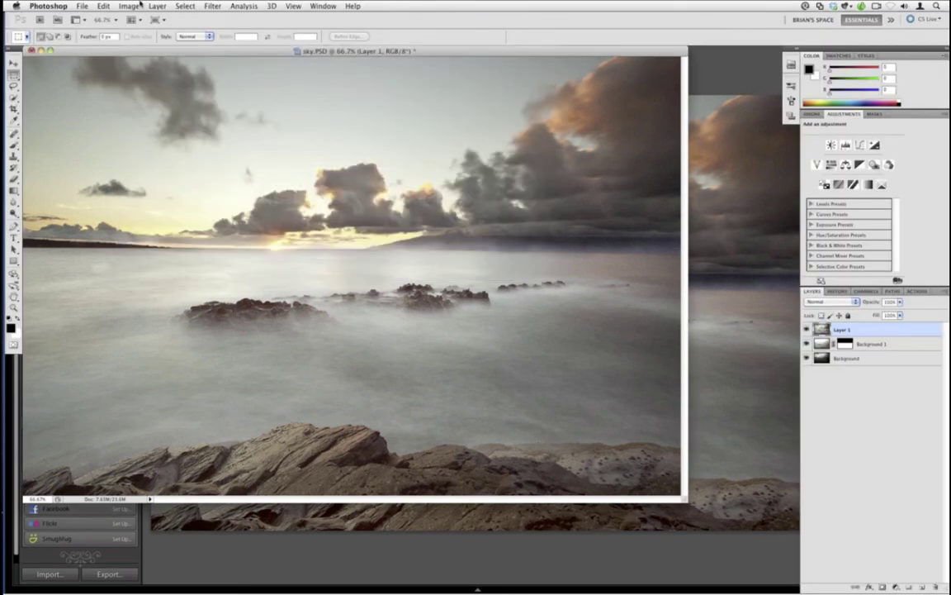
# Step: Show Photoshop's Layer menu with Merge Down, Merge Visible and Flatten Image
pyautogui.click(139, 5)
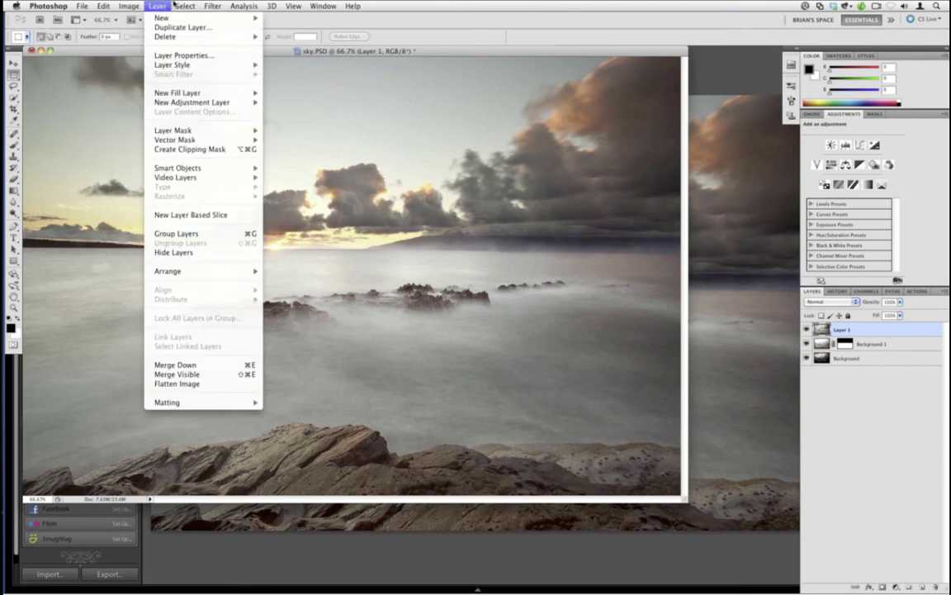
pyautogui.click(243, 6)
pyautogui.click(155, 5)
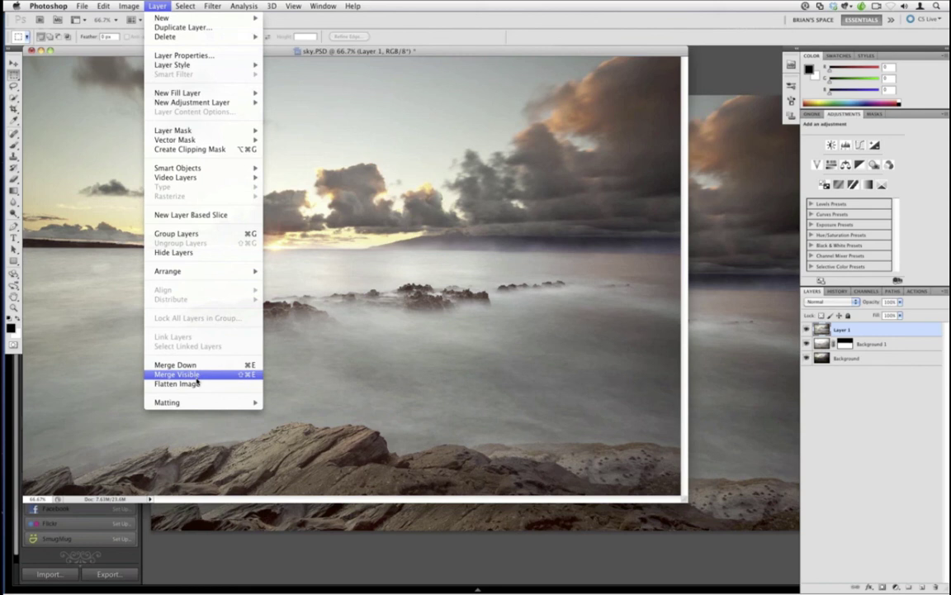
# Step: Close sky.PSD in Photoshop and answer the save-changes prompt
pyautogui.click(32, 50)
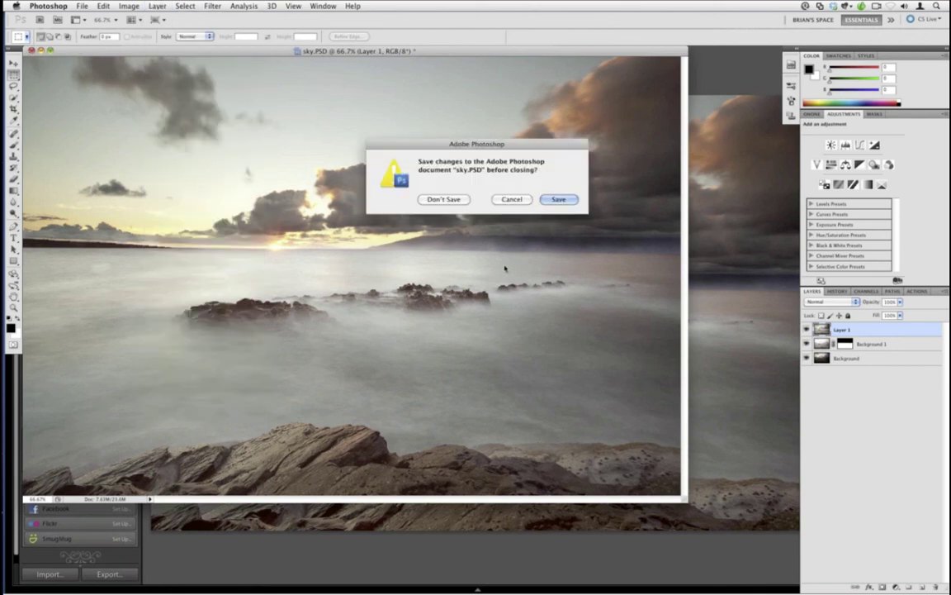
pyautogui.click(439, 197)
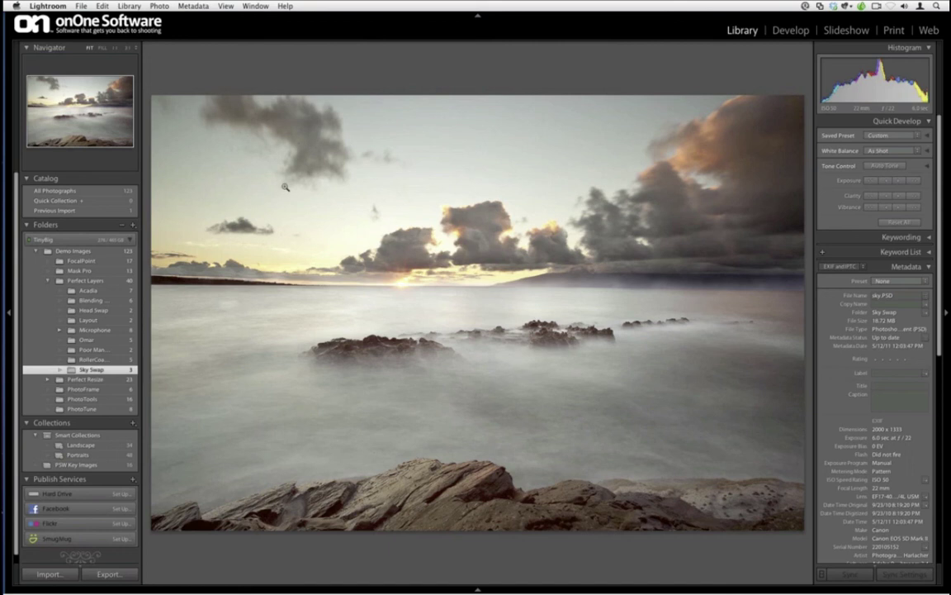
# Step: Bring up Lightroom's File > Plug-in Extras list showing PhotoTools 2.6 for sky.PSD
pyautogui.click(79, 5)
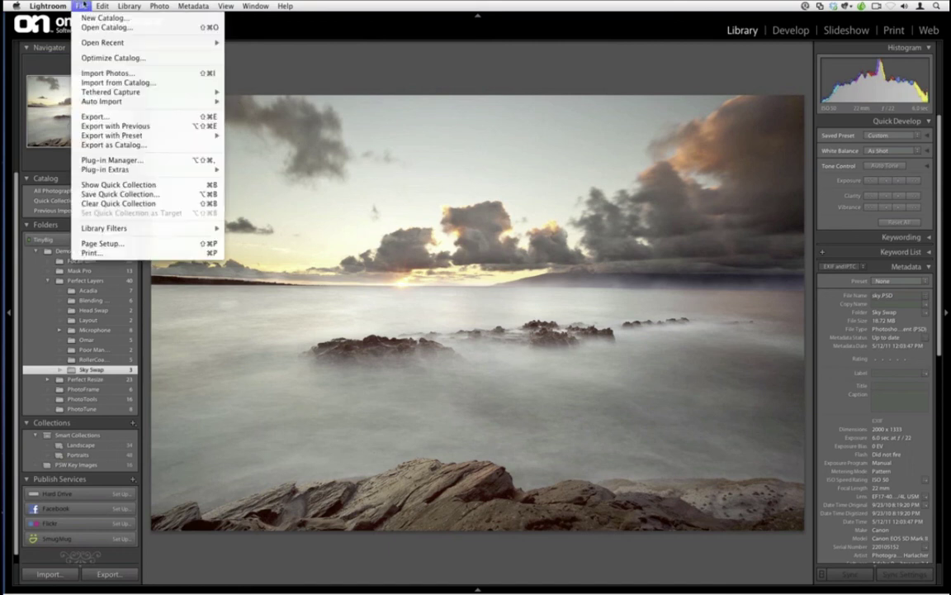
pyautogui.click(311, 26)
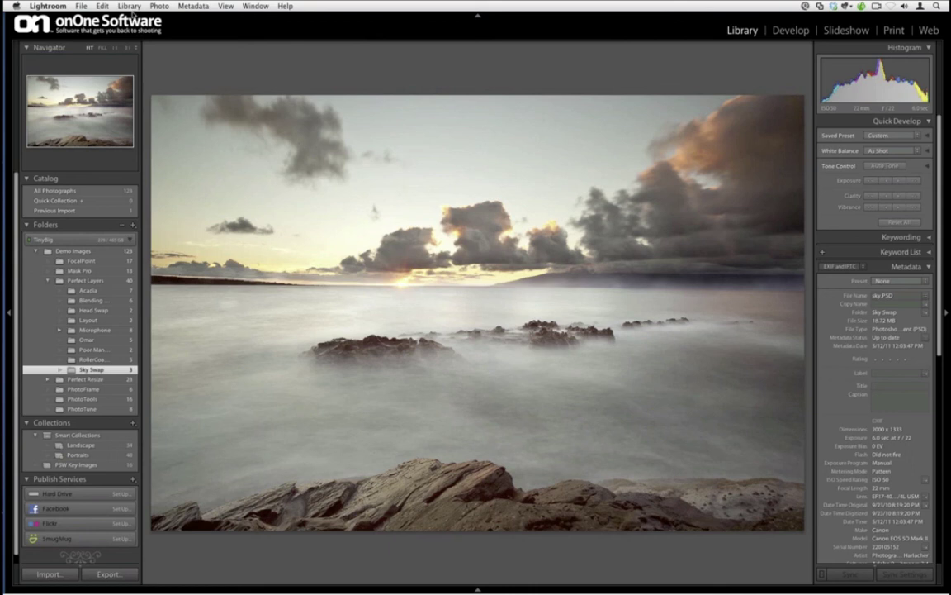
pyautogui.click(99, 5)
pyautogui.moveTo(81, 6)
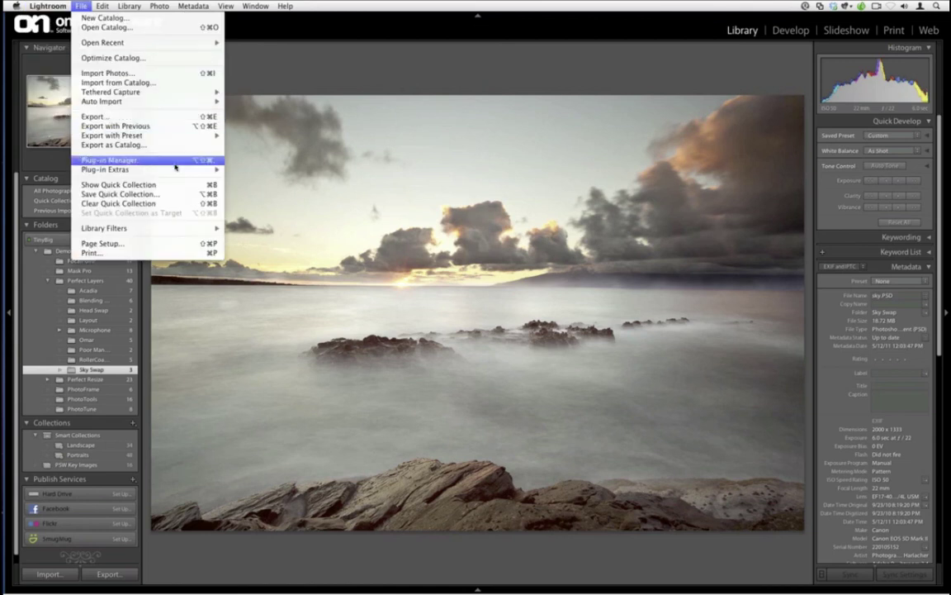
pyautogui.moveTo(176, 168)
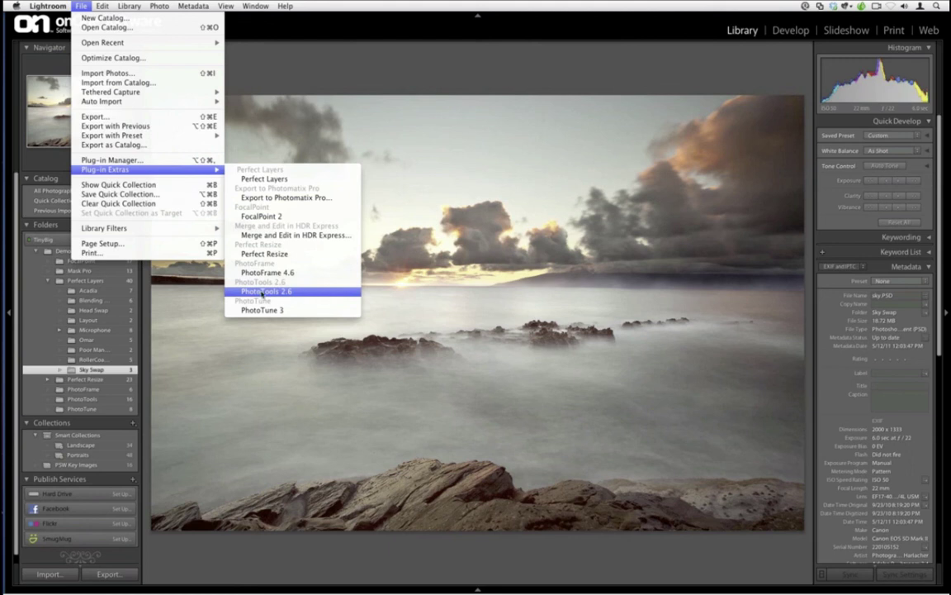
# Step: Open a copy of the seascape in PhotoTools 2.6, then cancel without applying effects
pyautogui.click(287, 292)
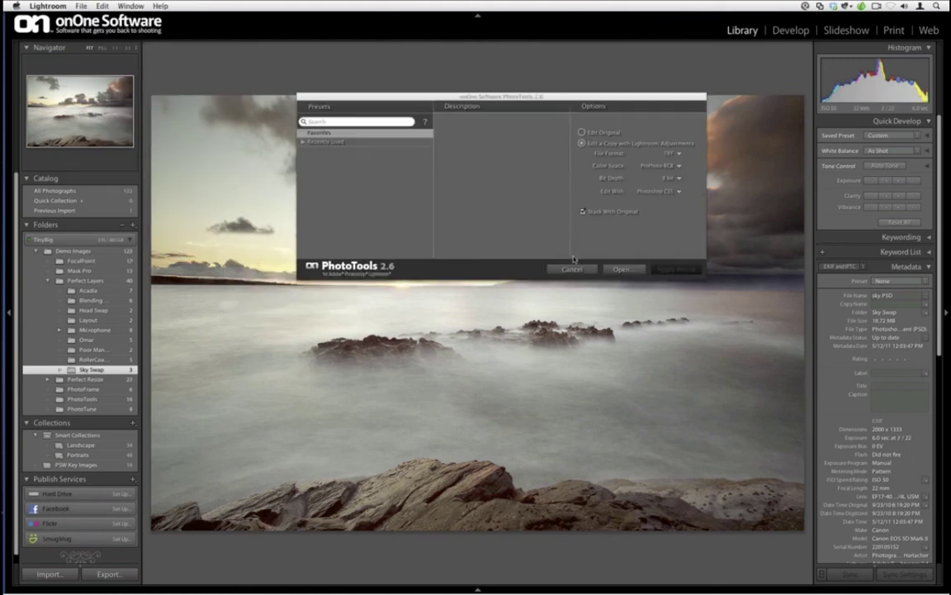
pyautogui.click(617, 269)
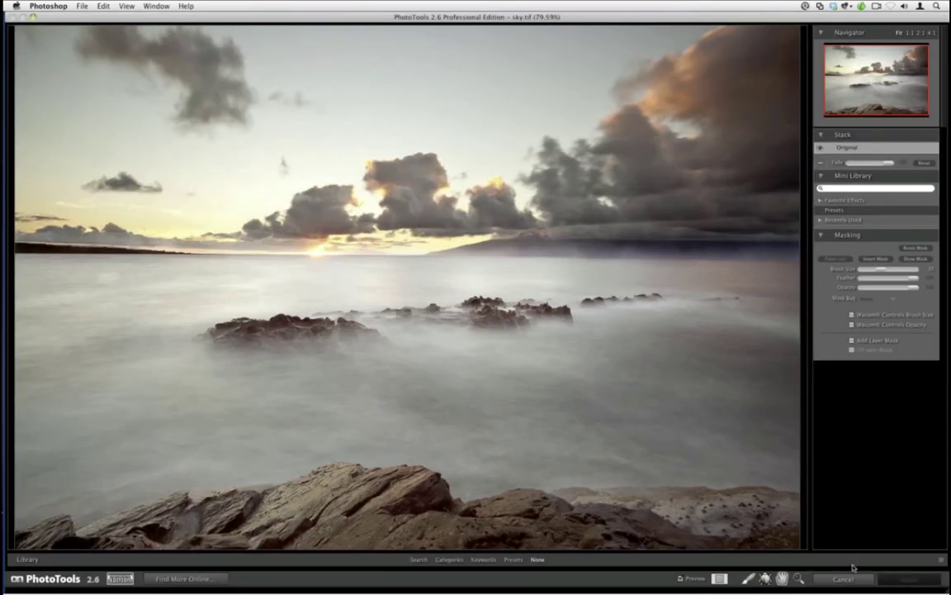
pyautogui.click(851, 582)
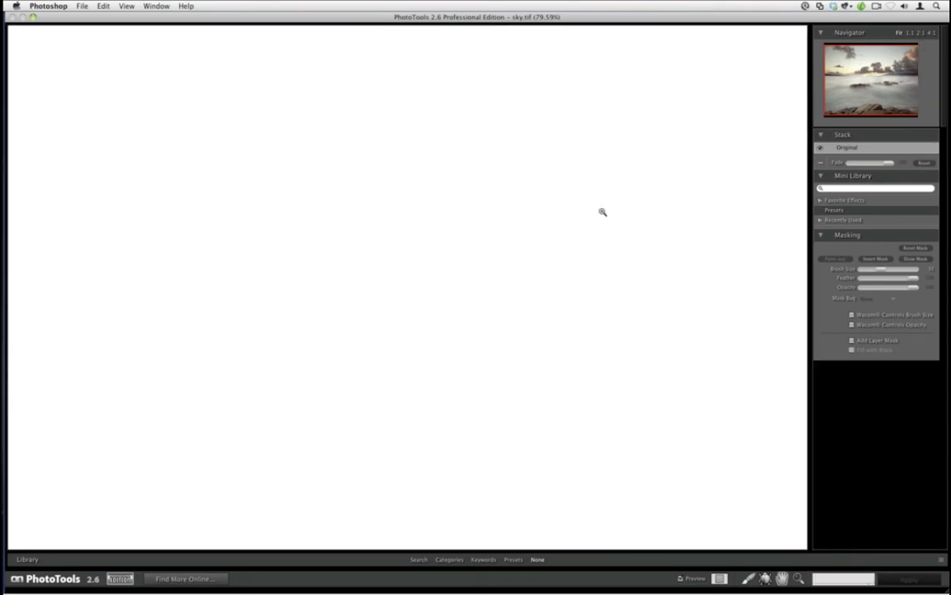